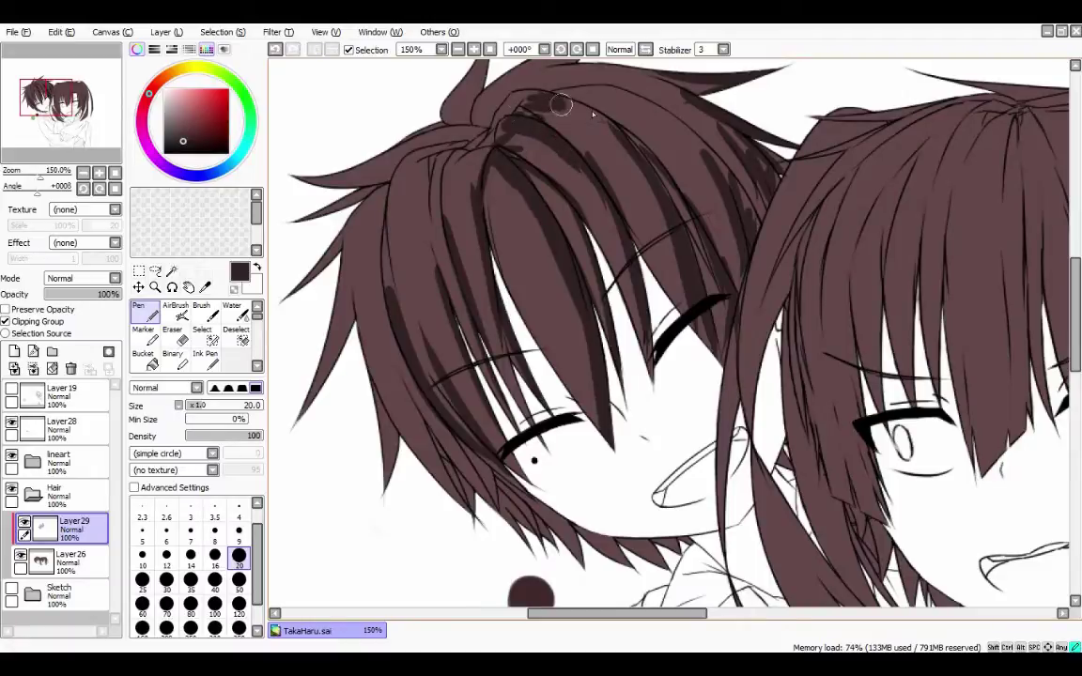
Paint dark brown shadow strokes on the boy's upper hair spikes and outer left strands on Layer29 with the size 20 Pen.
{"action": "scroll", "coordinate": [583, 179], "scroll_direction": "up", "scroll_amount": 3}
{"action": "mouse_move", "coordinate": [540, 193]}
{"action": "left_mouse_down"}
{"action": "mouse_move", "coordinate": [584, 178]}
{"action": "mouse_move", "coordinate": [475, 193]}
{"action": "mouse_move", "coordinate": [394, 254]}
{"action": "mouse_move", "coordinate": [376, 333]}
{"action": "left_mouse_up"}
{"action": "left_click_drag", "start_coordinate": [428, 218], "coordinate": [315, 428]}
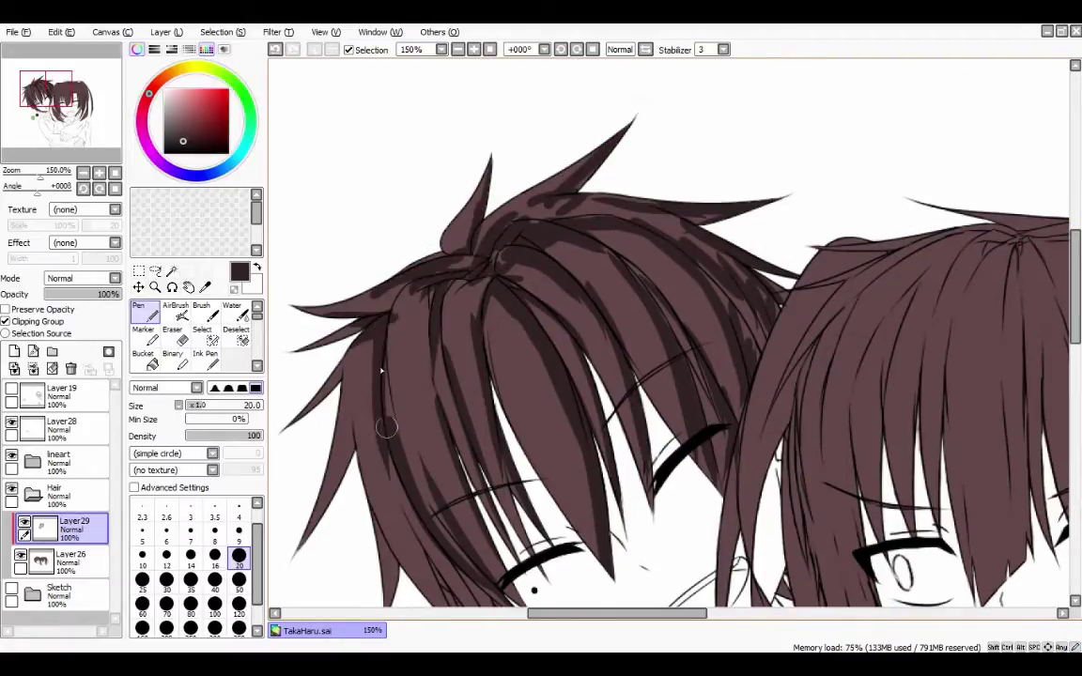
{"action": "left_click_drag", "start_coordinate": [335, 315], "coordinate": [317, 456]}
Add dark shadow strokes to the boy's fringe, lower strands and left-hand spikes with the size 20 Pen.
{"action": "scroll", "coordinate": [376, 376], "scroll_direction": "down", "scroll_amount": 3}
{"action": "left_click_drag", "start_coordinate": [385, 319], "coordinate": [357, 394]}
{"action": "left_click_drag", "start_coordinate": [428, 333], "coordinate": [381, 423]}
{"action": "mouse_move", "coordinate": [441, 376]}
{"action": "left_mouse_down"}
{"action": "mouse_move", "coordinate": [413, 427]}
{"action": "mouse_move", "coordinate": [512, 470]}
{"action": "mouse_move", "coordinate": [620, 474]}
{"action": "left_mouse_up"}
{"action": "left_click_drag", "start_coordinate": [355, 343], "coordinate": [355, 404]}
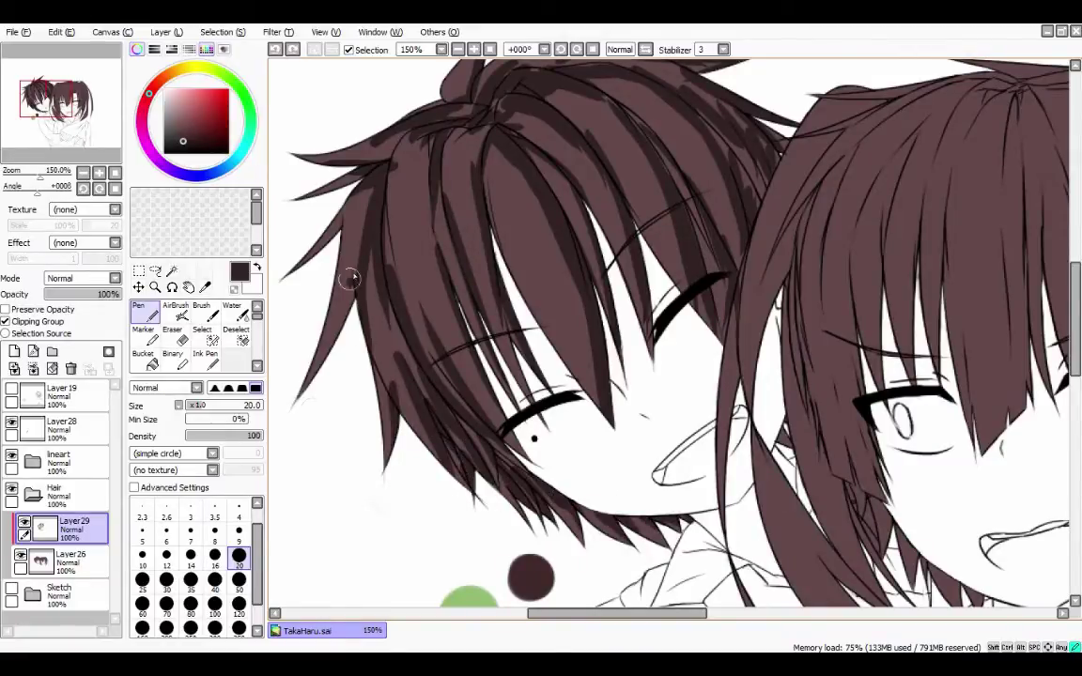
{"action": "left_click_drag", "start_coordinate": [327, 199], "coordinate": [300, 310]}
{"action": "left_click_drag", "start_coordinate": [361, 139], "coordinate": [300, 175]}
{"action": "left_click_drag", "start_coordinate": [423, 137], "coordinate": [412, 273]}
{"action": "left_click_drag", "start_coordinate": [379, 188], "coordinate": [370, 246]}
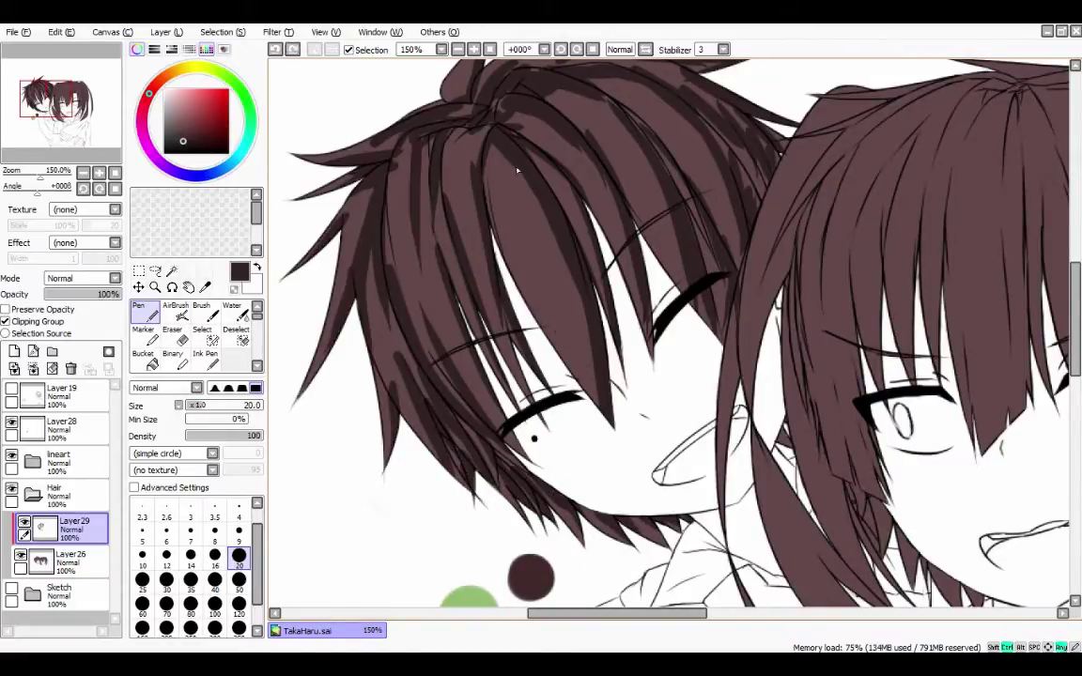
Blend the shadow strokes across the boy's fringe with the Water brush at size 50.
{"action": "left_click_drag", "start_coordinate": [617, 613], "coordinate": [592, 612]}
{"action": "left_click_drag", "start_coordinate": [1076, 319], "coordinate": [1072, 303]}
{"action": "key", "text": "w"}
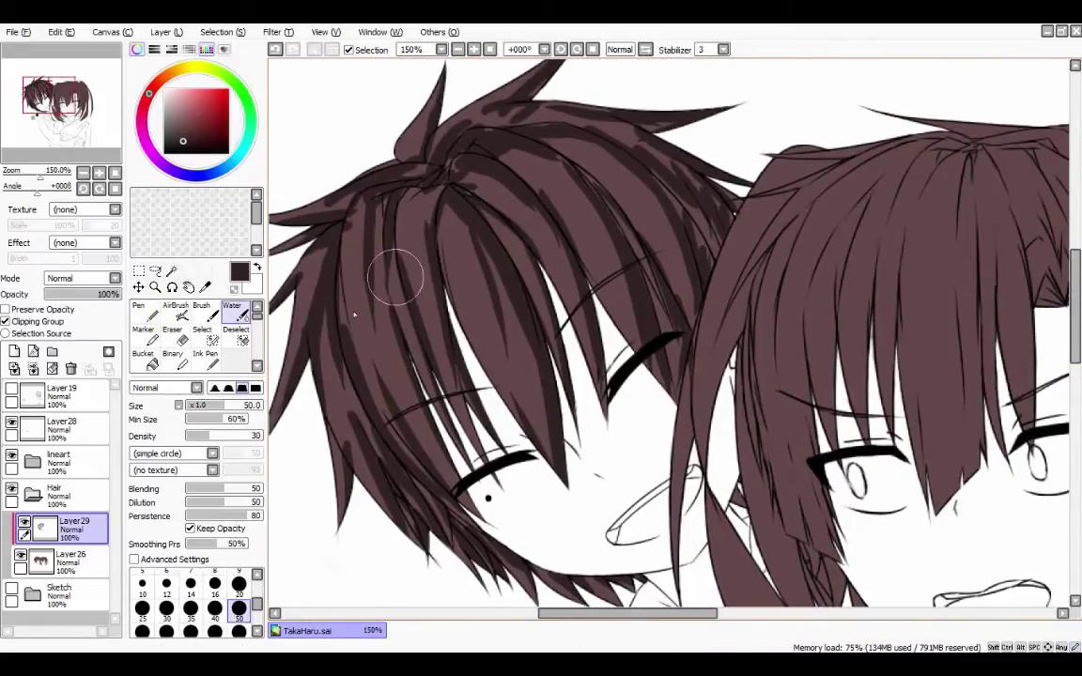
{"action": "mouse_move", "coordinate": [469, 319]}
{"action": "left_mouse_down"}
{"action": "mouse_move", "coordinate": [497, 413]}
{"action": "mouse_move", "coordinate": [470, 336]}
{"action": "mouse_move", "coordinate": [488, 256]}
{"action": "mouse_move", "coordinate": [493, 301]}
{"action": "mouse_move", "coordinate": [431, 262]}
{"action": "mouse_move", "coordinate": [432, 232]}
{"action": "mouse_move", "coordinate": [376, 310]}
{"action": "mouse_move", "coordinate": [357, 282]}
{"action": "mouse_move", "coordinate": [386, 363]}
{"action": "mouse_move", "coordinate": [371, 360]}
{"action": "mouse_move", "coordinate": [329, 188]}
{"action": "mouse_move", "coordinate": [376, 131]}
{"action": "mouse_move", "coordinate": [282, 188]}
{"action": "mouse_move", "coordinate": [277, 214]}
{"action": "left_mouse_up"}
{"action": "left_click_drag", "start_coordinate": [604, 619], "coordinate": [572, 618]}
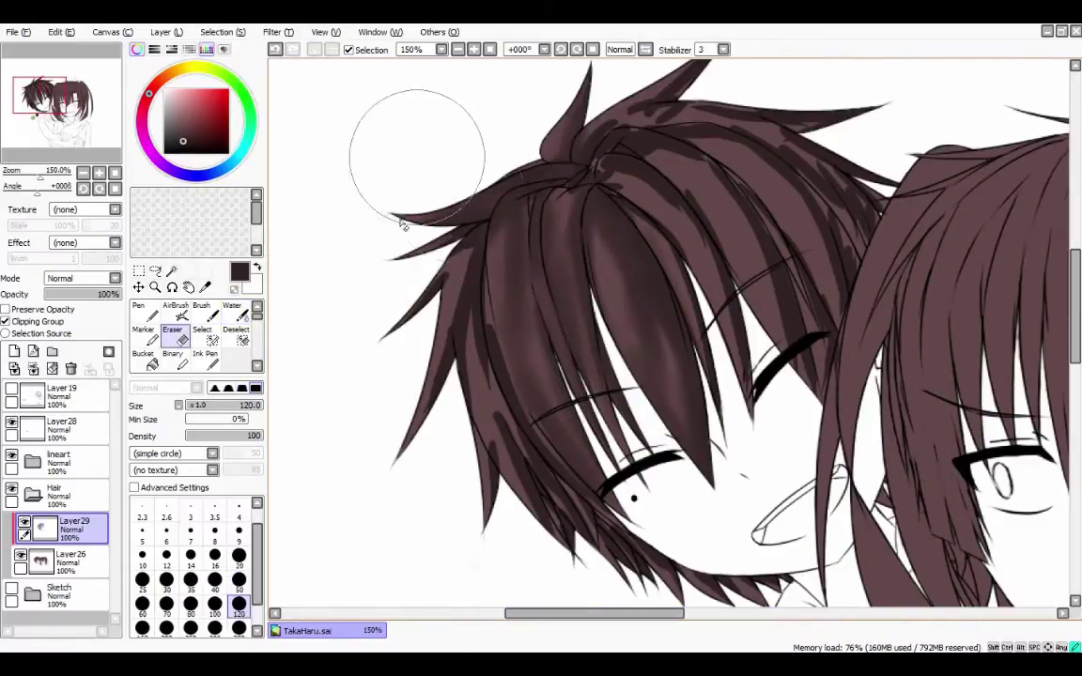
Blend the remaining shading on the boy's outer strands, lower tips and crown with the Water brush at size 20.
{"action": "mouse_move", "coordinate": [453, 274]}
{"action": "left_mouse_down"}
{"action": "mouse_move", "coordinate": [422, 246]}
{"action": "mouse_move", "coordinate": [395, 282]}
{"action": "mouse_move", "coordinate": [500, 437]}
{"action": "left_mouse_up"}
{"action": "mouse_move", "coordinate": [496, 482]}
{"action": "left_mouse_down"}
{"action": "mouse_move", "coordinate": [557, 547]}
{"action": "mouse_move", "coordinate": [576, 542]}
{"action": "mouse_move", "coordinate": [497, 435]}
{"action": "mouse_move", "coordinate": [584, 493]}
{"action": "mouse_move", "coordinate": [612, 541]}
{"action": "mouse_move", "coordinate": [697, 569]}
{"action": "left_mouse_up"}
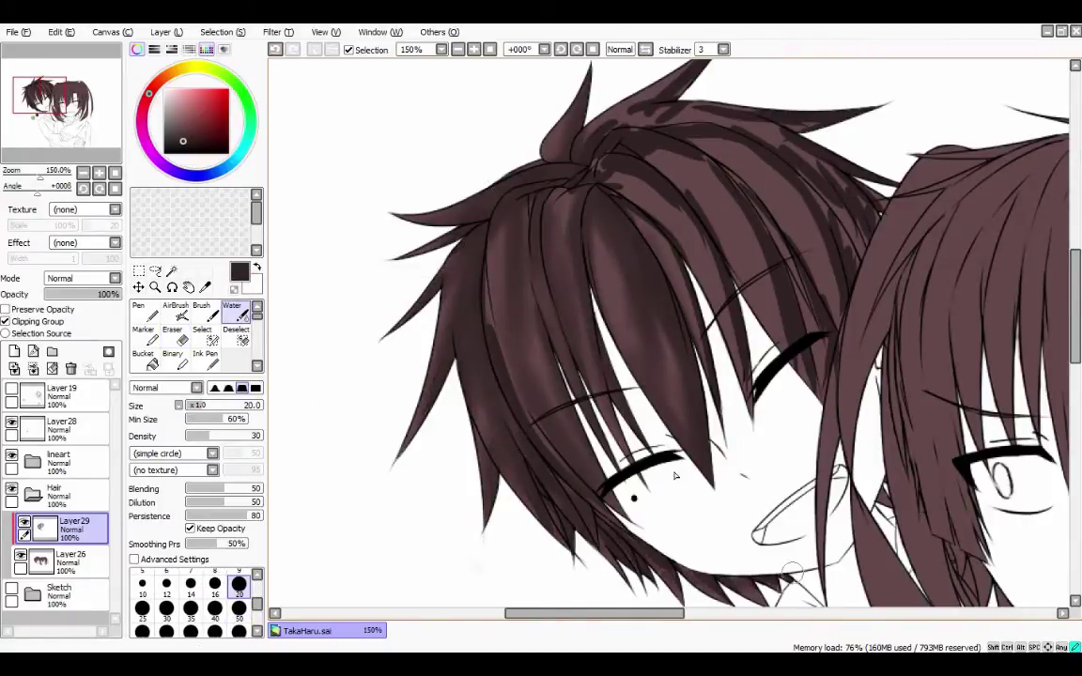
{"action": "mouse_move", "coordinate": [675, 477]}
{"action": "left_mouse_down"}
{"action": "mouse_move", "coordinate": [510, 212]}
{"action": "mouse_move", "coordinate": [649, 263]}
{"action": "mouse_move", "coordinate": [677, 357]}
{"action": "mouse_move", "coordinate": [775, 310]}
{"action": "mouse_move", "coordinate": [684, 153]}
{"action": "mouse_move", "coordinate": [580, 170]}
{"action": "mouse_move", "coordinate": [545, 141]}
{"action": "mouse_move", "coordinate": [704, 97]}
{"action": "mouse_move", "coordinate": [647, 138]}
{"action": "mouse_move", "coordinate": [723, 338]}
{"action": "mouse_move", "coordinate": [671, 216]}
{"action": "left_mouse_up"}
{"action": "scroll", "coordinate": [639, 266], "scroll_direction": "right", "scroll_amount": 5}
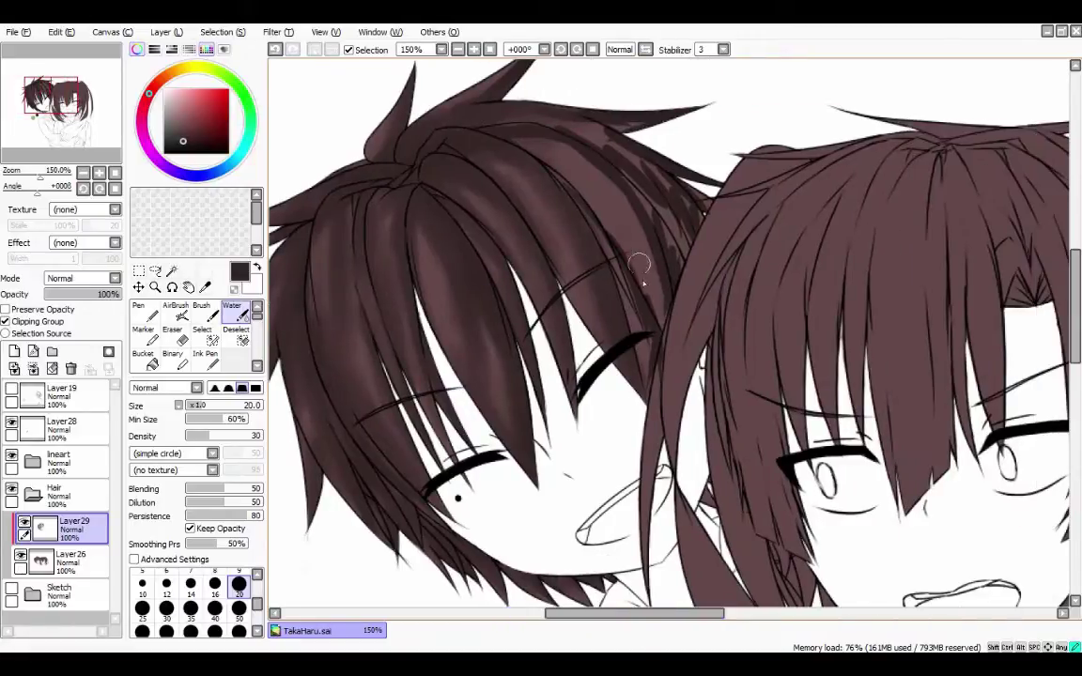
{"action": "mouse_move", "coordinate": [639, 265]}
{"action": "left_mouse_down"}
{"action": "mouse_move", "coordinate": [613, 246]}
{"action": "mouse_move", "coordinate": [655, 411]}
{"action": "mouse_move", "coordinate": [670, 312]}
{"action": "mouse_move", "coordinate": [637, 197]}
{"action": "mouse_move", "coordinate": [564, 134]}
{"action": "mouse_move", "coordinate": [684, 273]}
{"action": "mouse_move", "coordinate": [692, 214]}
{"action": "mouse_move", "coordinate": [641, 169]}
{"action": "mouse_move", "coordinate": [705, 205]}
{"action": "mouse_move", "coordinate": [595, 126]}
{"action": "mouse_move", "coordinate": [663, 125]}
{"action": "mouse_move", "coordinate": [500, 93]}
{"action": "left_mouse_up"}
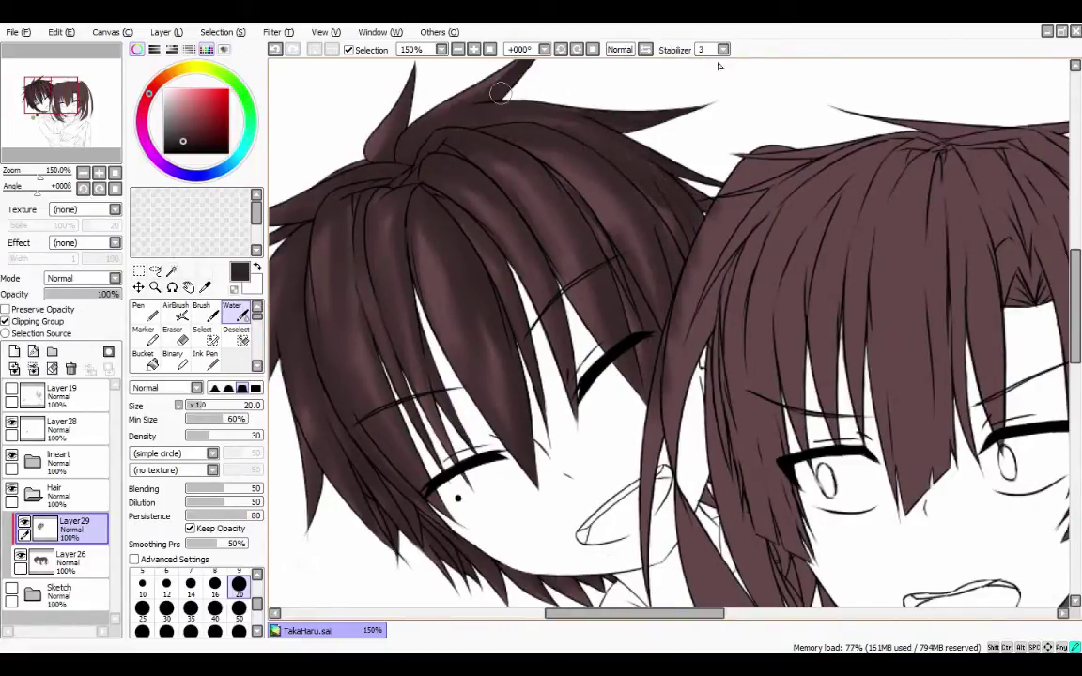
Paint dark shadow strokes along the left strands of the girl's fringe with the size 20 Pen.
{"action": "scroll", "coordinate": [499, 93], "scroll_direction": "up", "scroll_amount": 2}
{"action": "key", "text": "minus"}
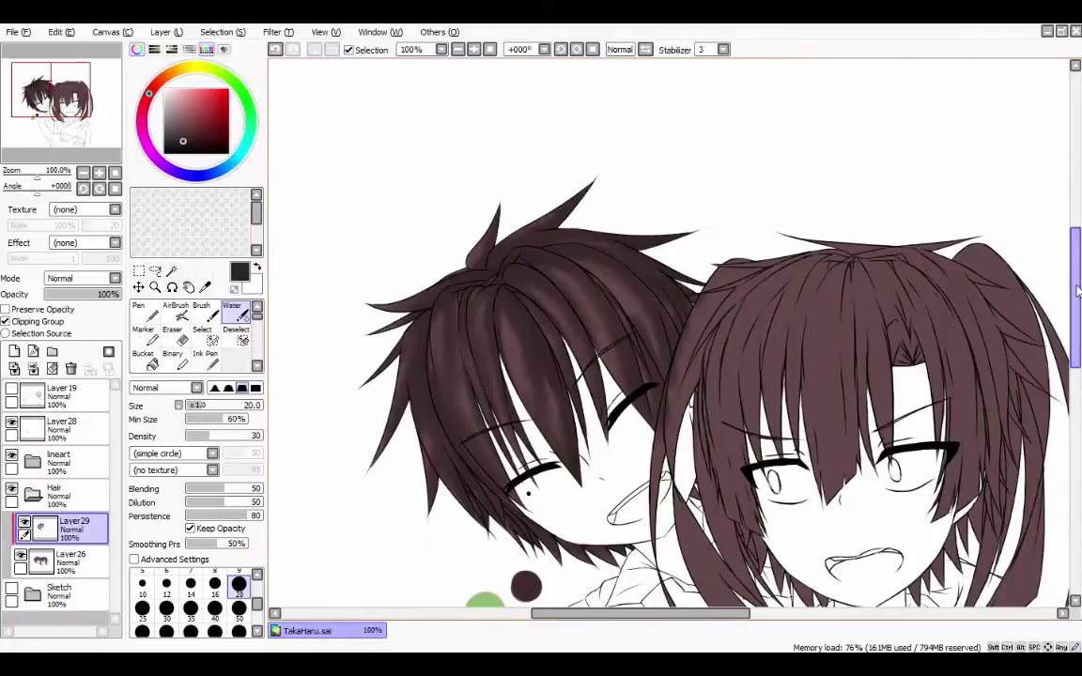
{"action": "left_click_drag", "start_coordinate": [478, 490], "coordinate": [348, 362]}
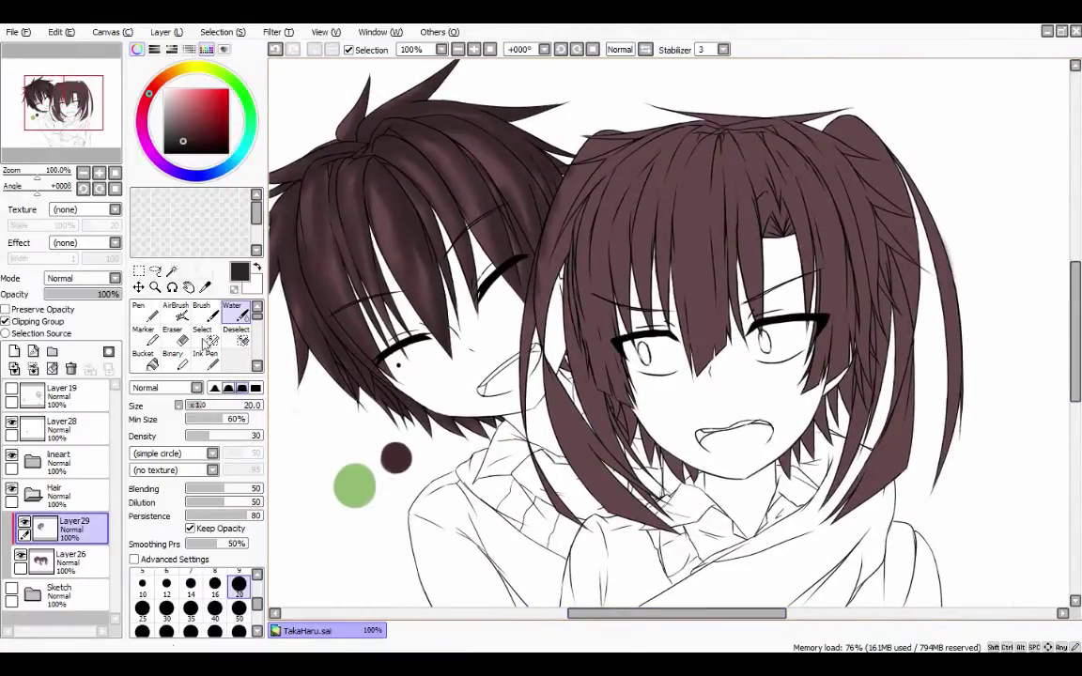
{"action": "key", "text": "n"}
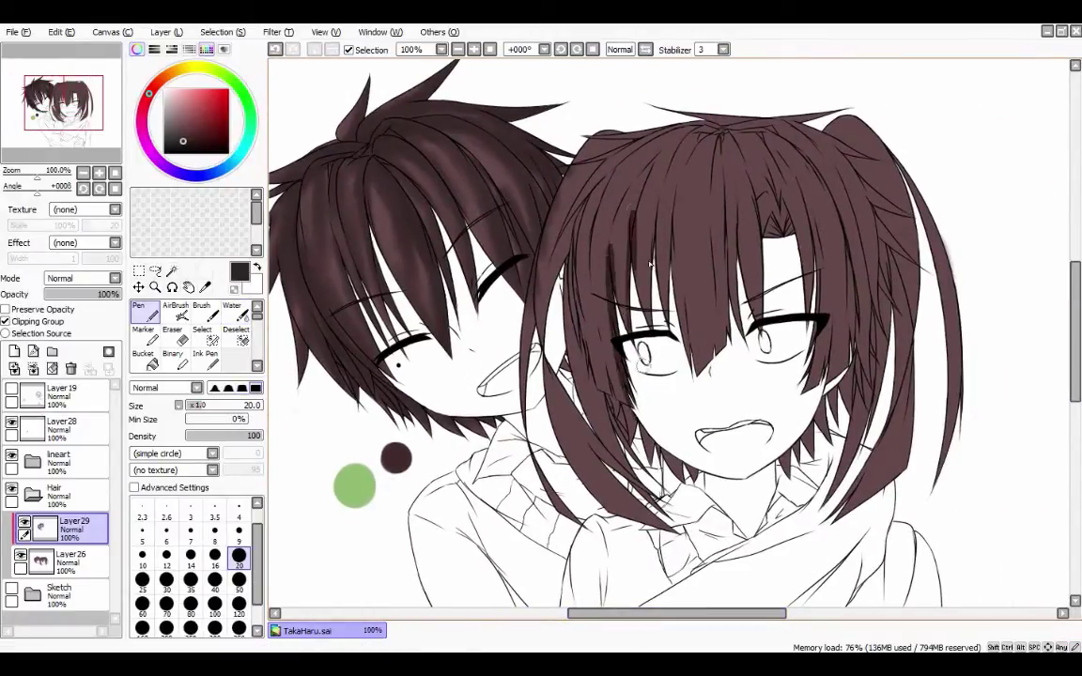
{"action": "mouse_move", "coordinate": [587, 178]}
{"action": "left_mouse_down"}
{"action": "mouse_move", "coordinate": [592, 274]}
{"action": "mouse_move", "coordinate": [607, 287]}
{"action": "left_mouse_up"}
{"action": "key", "text": "ctrl+z"}
{"action": "left_click_drag", "start_coordinate": [604, 181], "coordinate": [606, 286]}
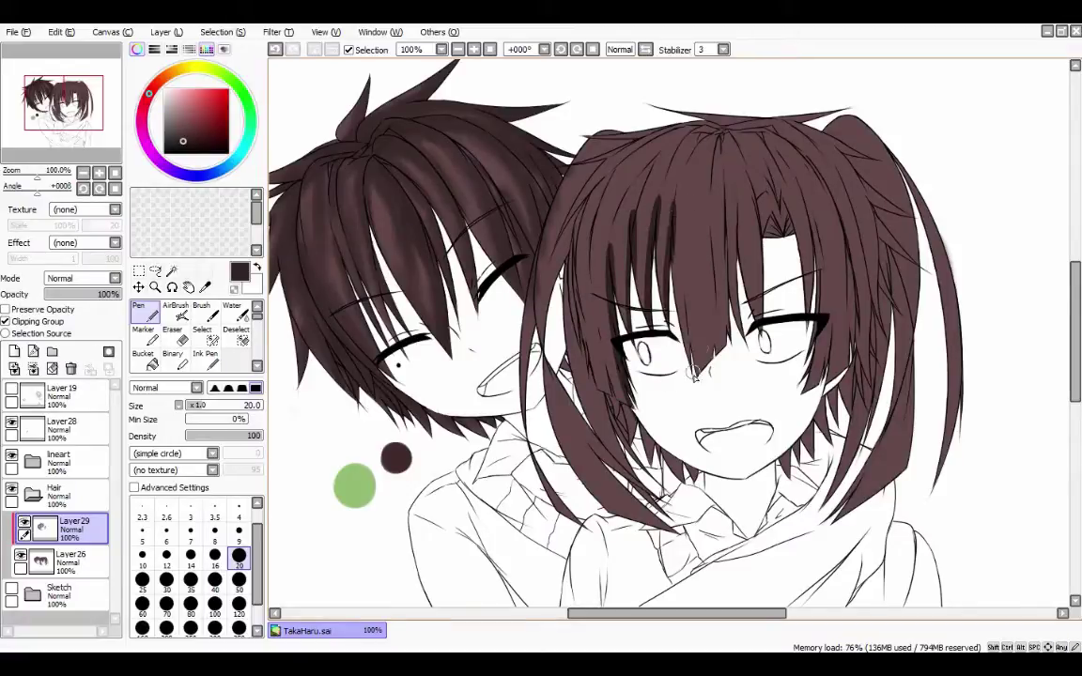
{"action": "mouse_move", "coordinate": [622, 237]}
{"action": "left_mouse_down"}
{"action": "mouse_move", "coordinate": [625, 344]}
{"action": "mouse_move", "coordinate": [642, 331]}
{"action": "left_mouse_up"}
{"action": "left_click_drag", "start_coordinate": [660, 222], "coordinate": [671, 318]}
Shade the girl's hair around the forehead gap and the right part of her fringe with dark Pen strokes.
{"action": "left_click_drag", "start_coordinate": [745, 180], "coordinate": [760, 318]}
{"action": "left_click_drag", "start_coordinate": [788, 226], "coordinate": [784, 242]}
{"action": "left_click_drag", "start_coordinate": [789, 155], "coordinate": [782, 235]}
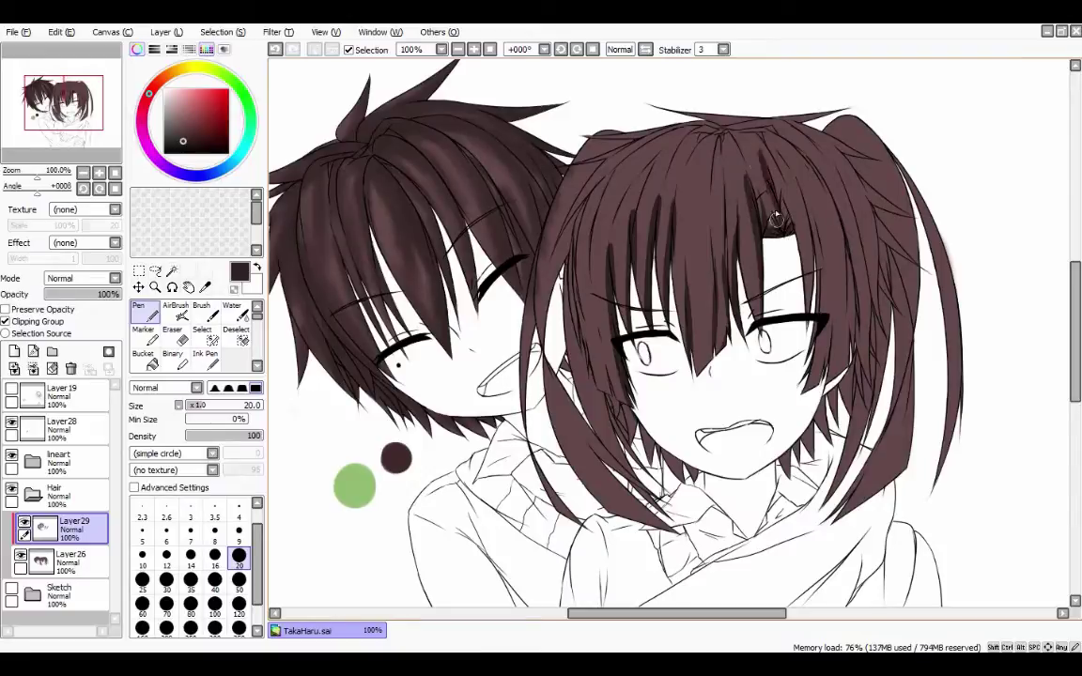
{"action": "left_click_drag", "start_coordinate": [752, 136], "coordinate": [768, 177]}
{"action": "left_click_drag", "start_coordinate": [799, 137], "coordinate": [781, 221]}
{"action": "left_click_drag", "start_coordinate": [806, 140], "coordinate": [820, 246]}
{"action": "left_click_drag", "start_coordinate": [826, 178], "coordinate": [843, 319]}
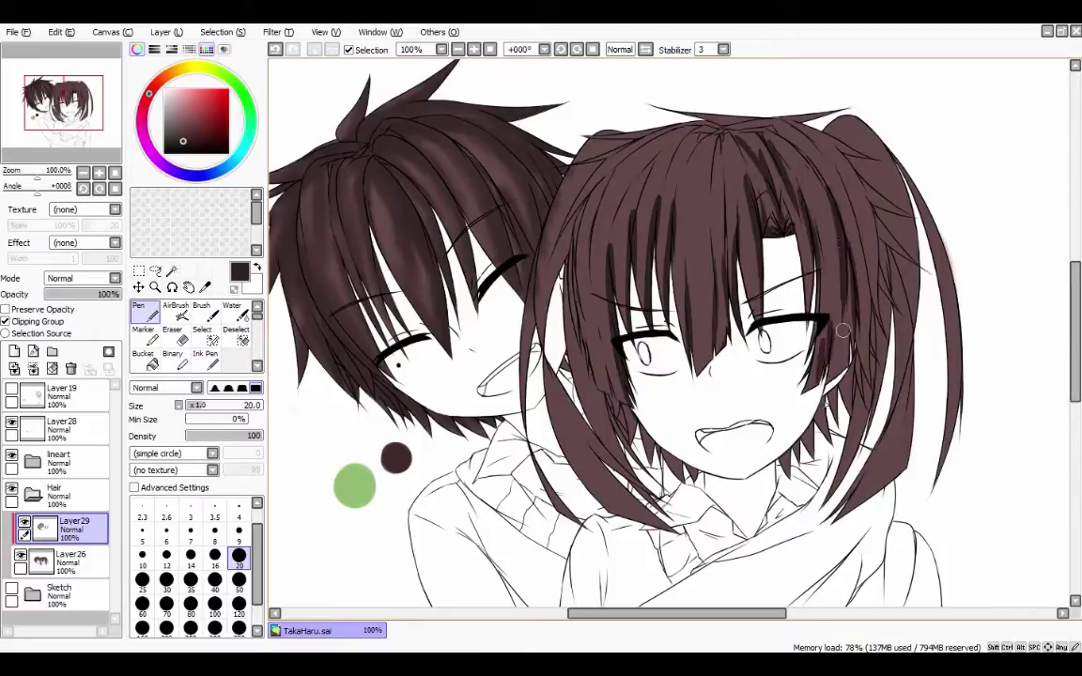
Paint dark shadow strokes along the right side of the girl's head and down her right pigtail.
{"action": "mouse_move", "coordinate": [834, 150]}
{"action": "left_mouse_down"}
{"action": "mouse_move", "coordinate": [850, 281]}
{"action": "mouse_move", "coordinate": [858, 226]}
{"action": "mouse_move", "coordinate": [878, 280]}
{"action": "left_mouse_up"}
{"action": "mouse_move", "coordinate": [876, 185]}
{"action": "left_mouse_down"}
{"action": "mouse_move", "coordinate": [898, 273]}
{"action": "mouse_move", "coordinate": [916, 282]}
{"action": "left_mouse_up"}
{"action": "left_click_drag", "start_coordinate": [856, 348], "coordinate": [860, 434]}
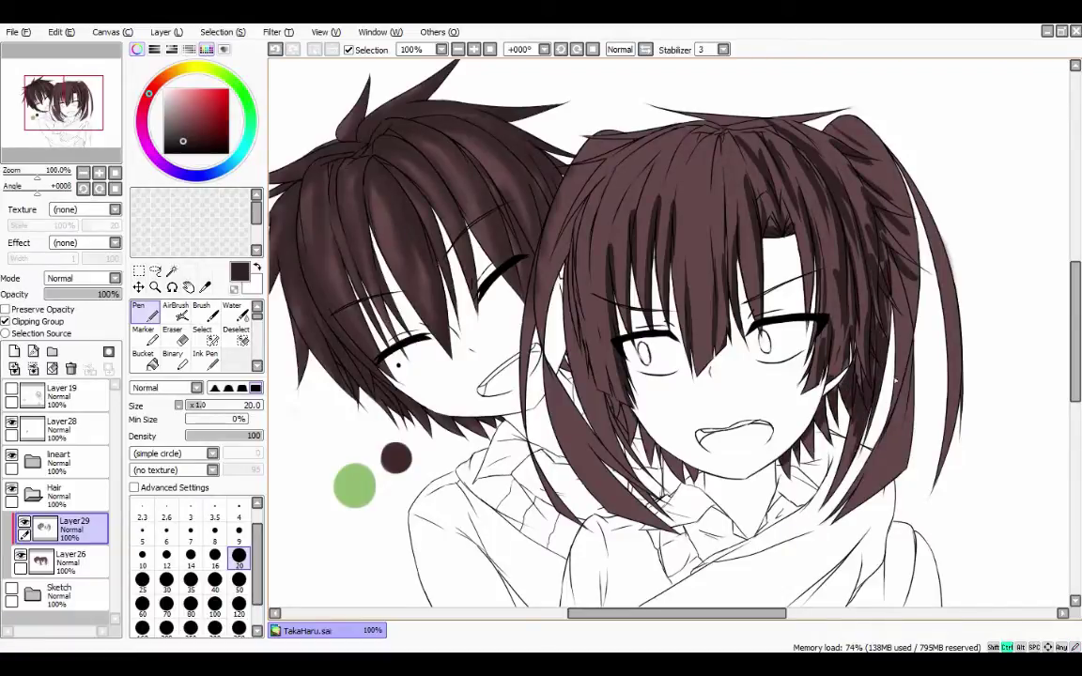
{"action": "left_click_drag", "start_coordinate": [899, 268], "coordinate": [917, 357]}
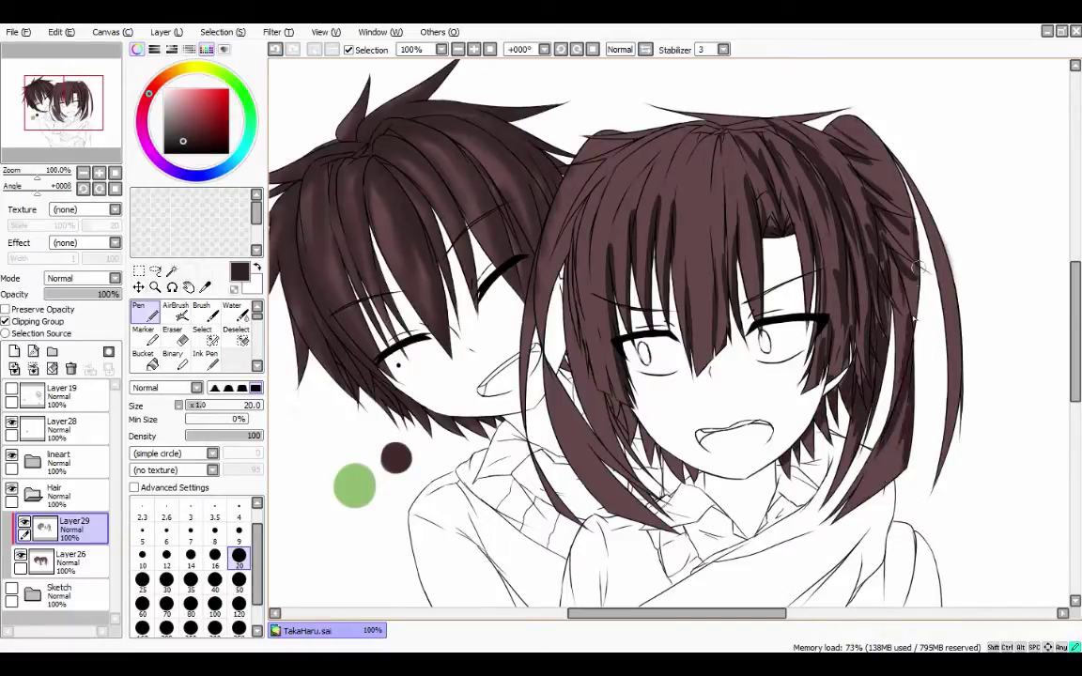
{"action": "left_click_drag", "start_coordinate": [856, 124], "coordinate": [902, 225]}
Shade the girl's left pigtail and the hair at its base with dark Pen strokes.
{"action": "mouse_move", "coordinate": [530, 362]}
{"action": "left_mouse_down"}
{"action": "mouse_move", "coordinate": [583, 469]}
{"action": "mouse_move", "coordinate": [569, 432]}
{"action": "mouse_move", "coordinate": [625, 428]}
{"action": "left_mouse_up"}
{"action": "left_click_drag", "start_coordinate": [537, 288], "coordinate": [562, 362]}
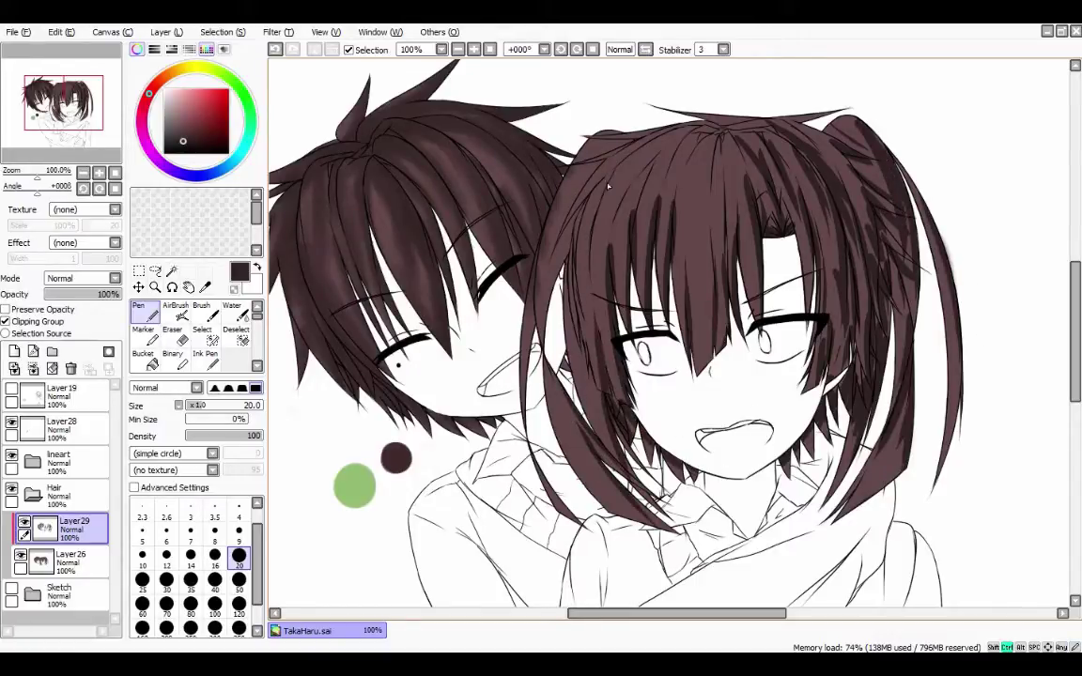
{"action": "left_click_drag", "start_coordinate": [564, 141], "coordinate": [535, 249]}
{"action": "mouse_move", "coordinate": [588, 127]}
{"action": "left_mouse_down"}
{"action": "mouse_move", "coordinate": [568, 183]}
{"action": "mouse_move", "coordinate": [594, 174]}
{"action": "left_mouse_up"}
{"action": "left_click_drag", "start_coordinate": [644, 98], "coordinate": [625, 131]}
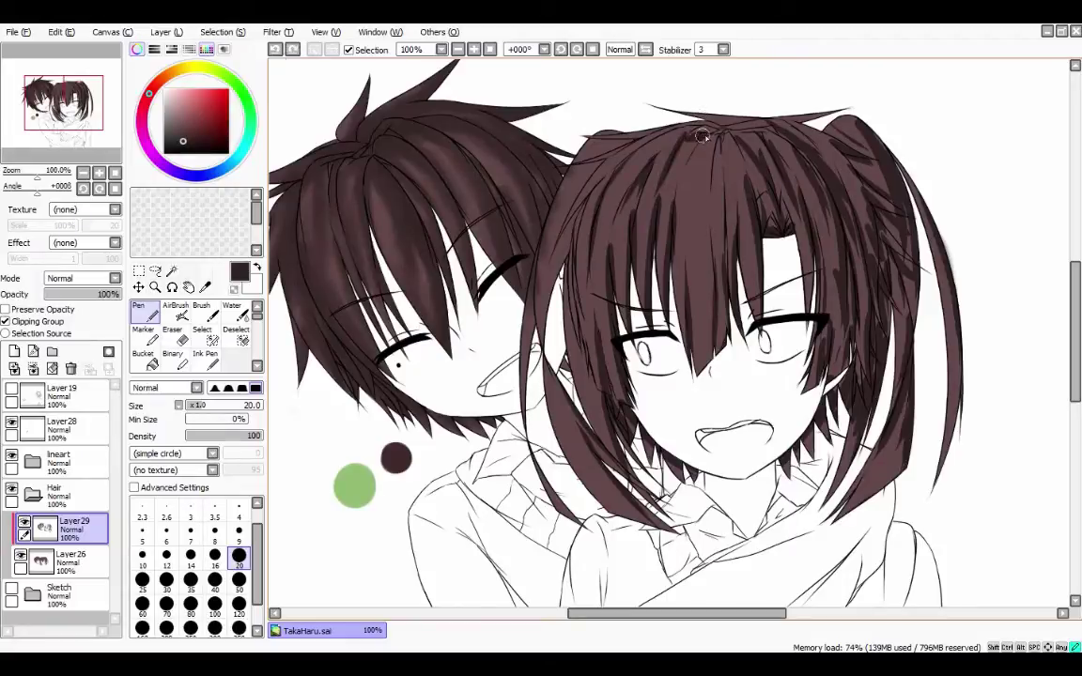
Paint dark shadow strokes radiating from the parting at the girl's crown.
{"action": "mouse_move", "coordinate": [684, 111]}
{"action": "left_mouse_down"}
{"action": "mouse_move", "coordinate": [648, 132]}
{"action": "mouse_move", "coordinate": [641, 162]}
{"action": "mouse_move", "coordinate": [624, 155]}
{"action": "left_mouse_up"}
{"action": "left_click_drag", "start_coordinate": [732, 108], "coordinate": [718, 171]}
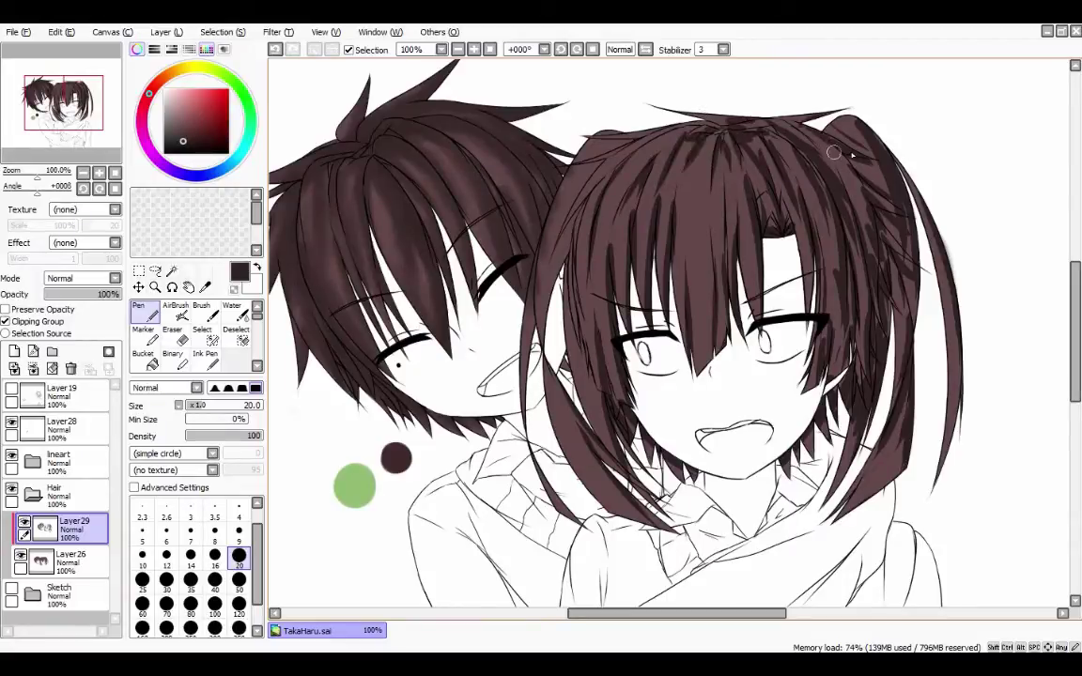
{"action": "left_click_drag", "start_coordinate": [787, 130], "coordinate": [747, 176]}
{"action": "left_click_drag", "start_coordinate": [757, 100], "coordinate": [780, 139]}
Add further dark strokes to the girl's left side strands, undoing the stray one on the fringe.
{"action": "left_click_drag", "start_coordinate": [524, 184], "coordinate": [495, 274]}
{"action": "mouse_move", "coordinate": [550, 147]}
{"action": "left_mouse_down"}
{"action": "mouse_move", "coordinate": [512, 268]}
{"action": "mouse_move", "coordinate": [516, 331]}
{"action": "left_mouse_up"}
{"action": "mouse_move", "coordinate": [644, 169]}
{"action": "left_mouse_down"}
{"action": "mouse_move", "coordinate": [626, 255]}
{"action": "mouse_move", "coordinate": [639, 242]}
{"action": "left_mouse_up"}
{"action": "key", "text": "ctrl+z"}
{"action": "left_click_drag", "start_coordinate": [605, 156], "coordinate": [559, 241]}
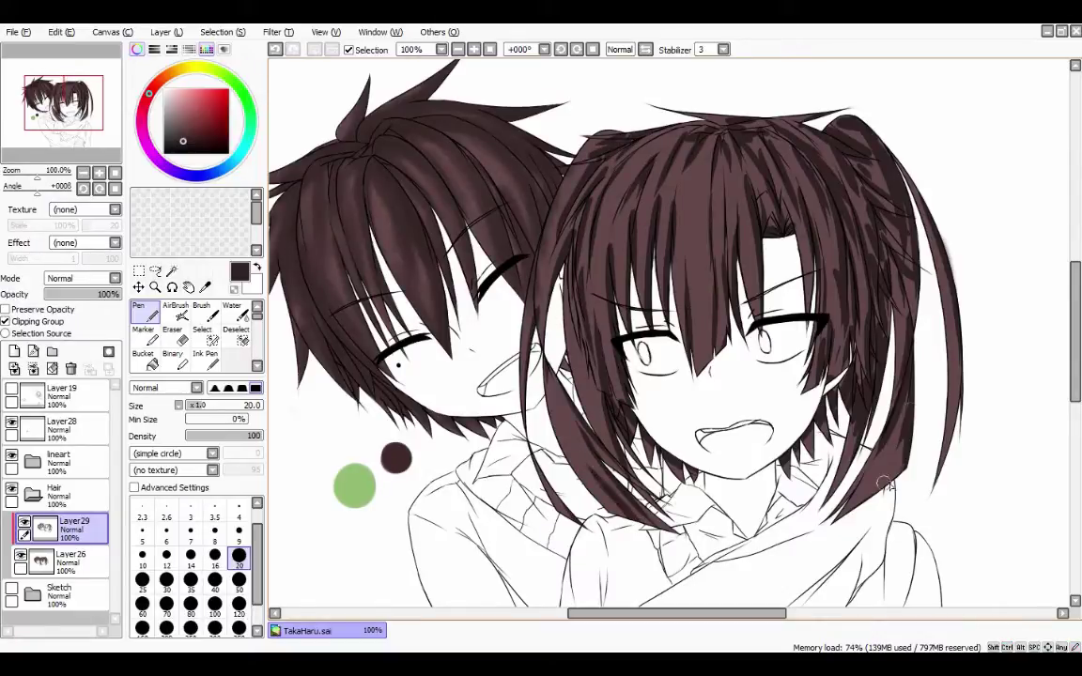
Blend the shading along the girl's left pigtail with the Water brush at size 20.
{"action": "left_click", "coordinate": [232, 313]}
{"action": "mouse_move", "coordinate": [554, 418]}
{"action": "left_mouse_down"}
{"action": "mouse_move", "coordinate": [535, 458]}
{"action": "mouse_move", "coordinate": [526, 376]}
{"action": "left_mouse_up"}
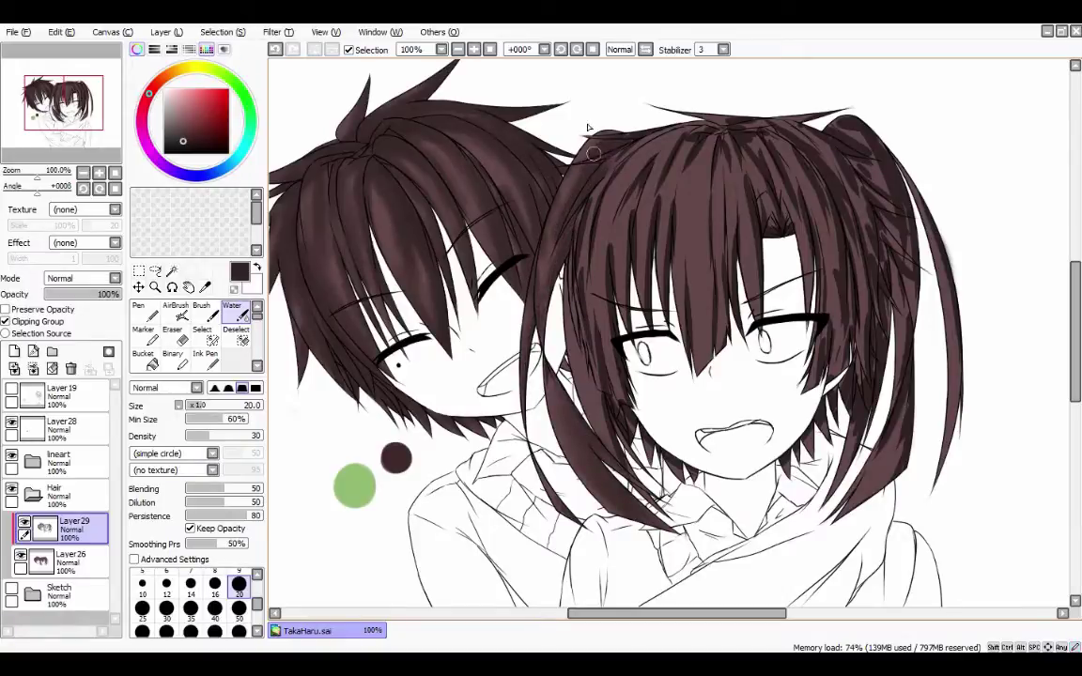
{"action": "mouse_move", "coordinate": [540, 141]}
{"action": "left_mouse_down"}
{"action": "mouse_move", "coordinate": [518, 301]}
{"action": "mouse_move", "coordinate": [556, 356]}
{"action": "left_mouse_up"}
{"action": "left_click_drag", "start_coordinate": [561, 169], "coordinate": [559, 314]}
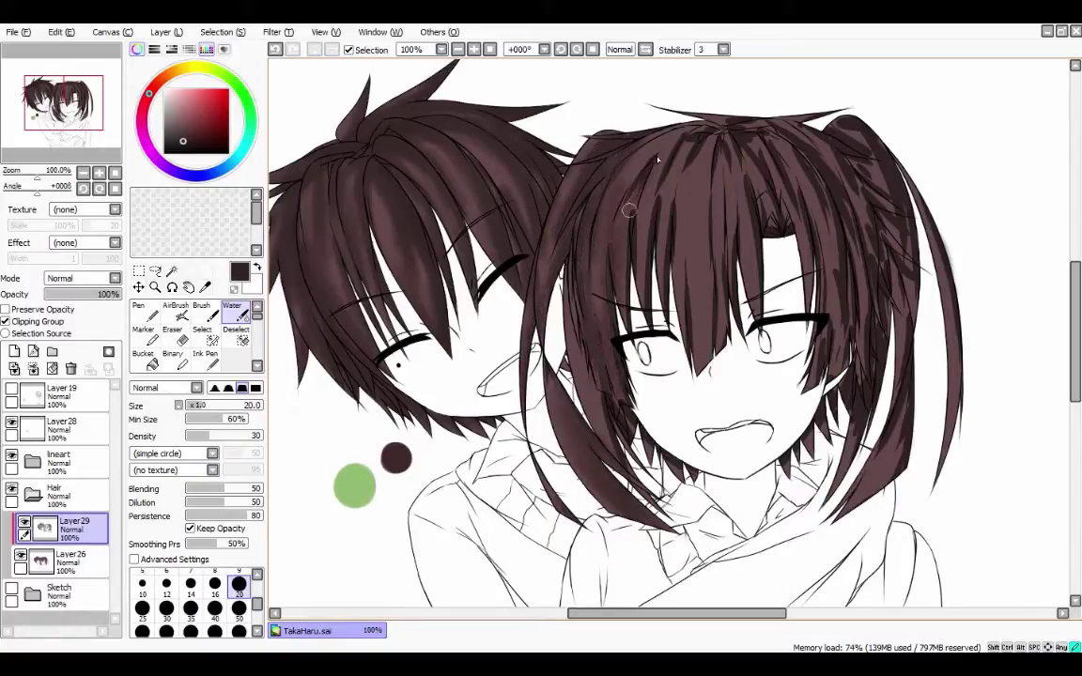
Blend the shadow strokes on the left half of the girl's fringe and her crown with the Water brush.
{"action": "left_click_drag", "start_coordinate": [582, 146], "coordinate": [575, 258]}
{"action": "left_click_drag", "start_coordinate": [578, 202], "coordinate": [602, 286]}
{"action": "left_click_drag", "start_coordinate": [606, 174], "coordinate": [641, 306]}
{"action": "left_click_drag", "start_coordinate": [639, 169], "coordinate": [663, 254]}
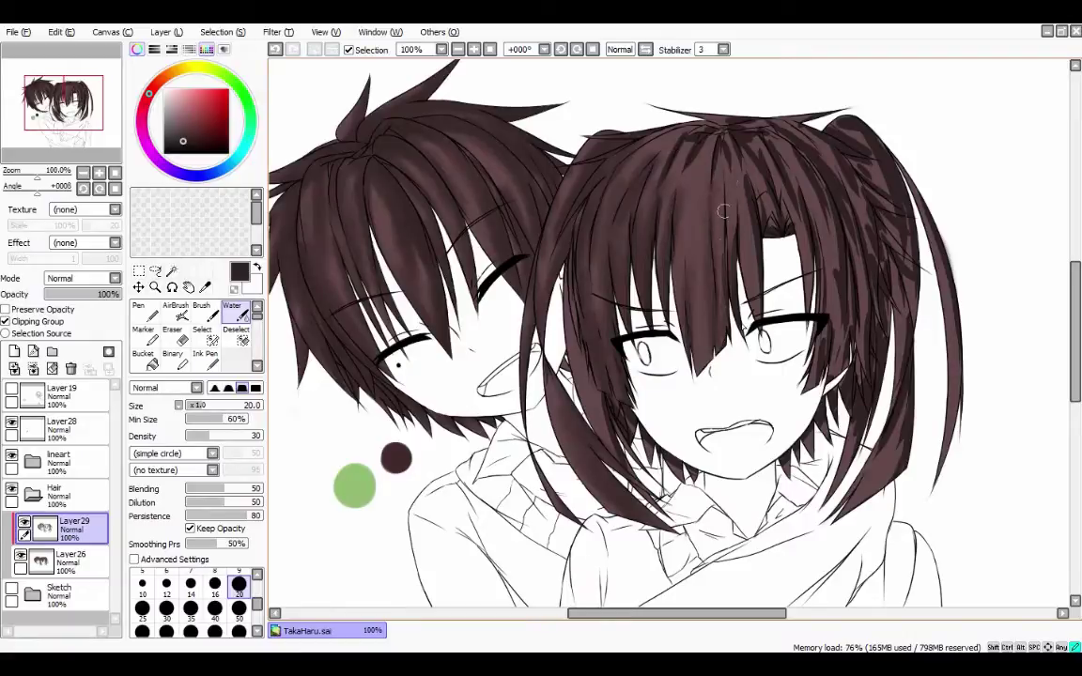
{"action": "mouse_move", "coordinate": [669, 140]}
{"action": "left_mouse_down"}
{"action": "mouse_move", "coordinate": [656, 221]}
{"action": "mouse_move", "coordinate": [694, 141]}
{"action": "left_mouse_up"}
{"action": "mouse_move", "coordinate": [634, 108]}
{"action": "left_mouse_down"}
{"action": "mouse_move", "coordinate": [613, 169]}
{"action": "mouse_move", "coordinate": [599, 175]}
{"action": "left_mouse_up"}
{"action": "left_click_drag", "start_coordinate": [691, 169], "coordinate": [716, 214]}
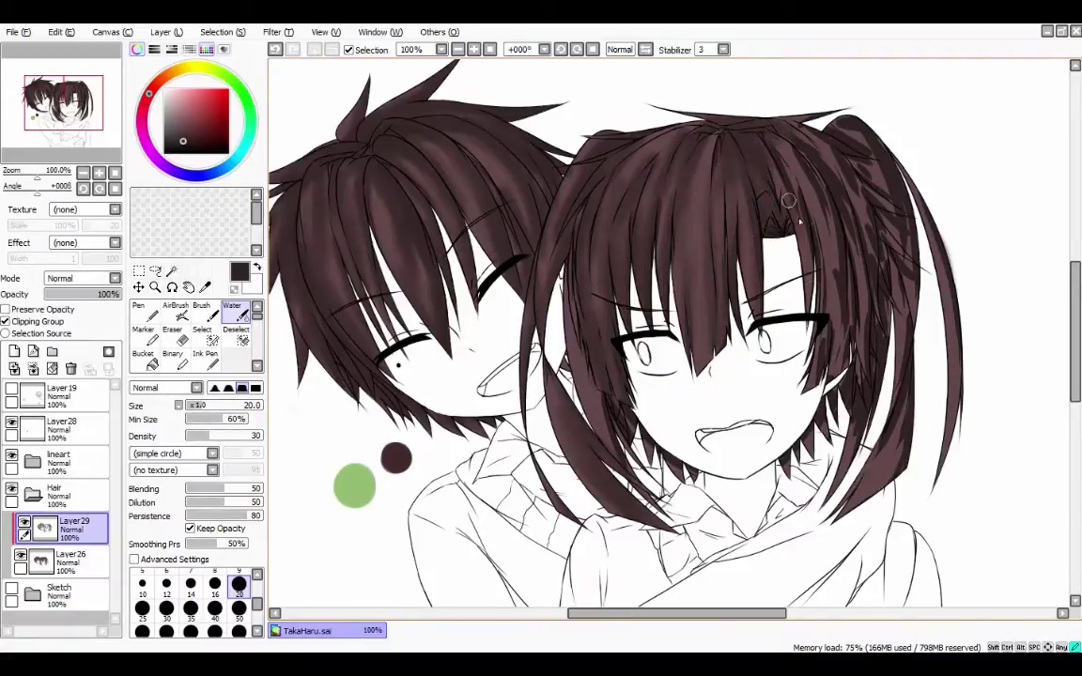
Blend the shading on the girl's central fringe, lower left locks and right pigtail with the Water brush.
{"action": "left_click_drag", "start_coordinate": [733, 155], "coordinate": [751, 336]}
{"action": "left_click_drag", "start_coordinate": [746, 246], "coordinate": [735, 343]}
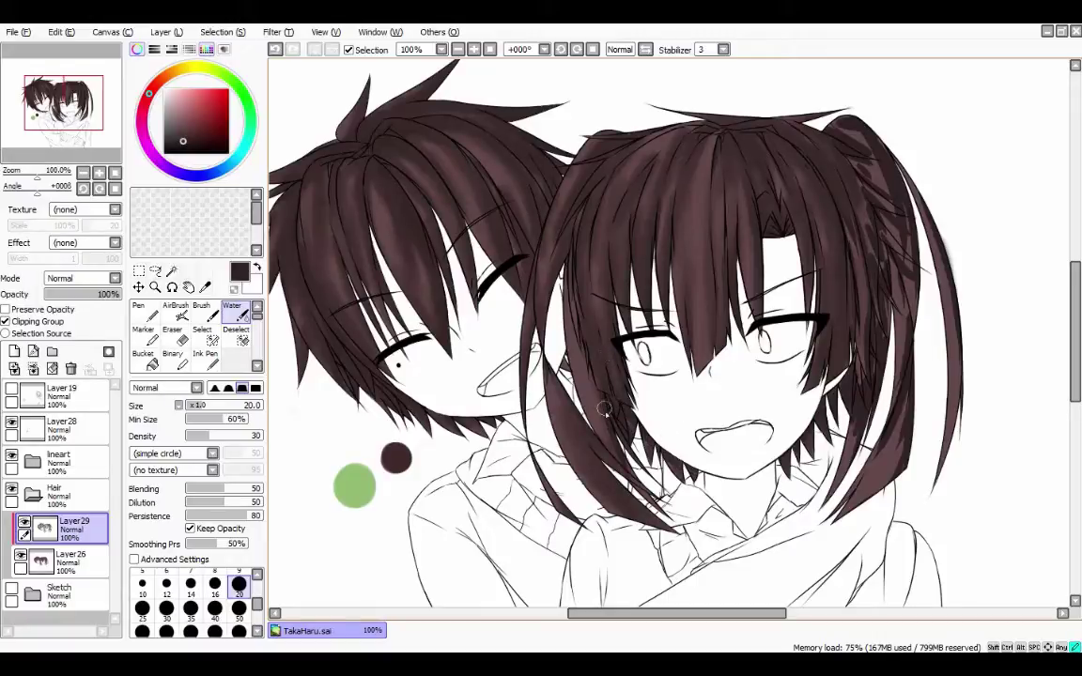
{"action": "mouse_move", "coordinate": [547, 405]}
{"action": "left_mouse_down"}
{"action": "mouse_move", "coordinate": [512, 302]}
{"action": "mouse_move", "coordinate": [515, 263]}
{"action": "left_mouse_up"}
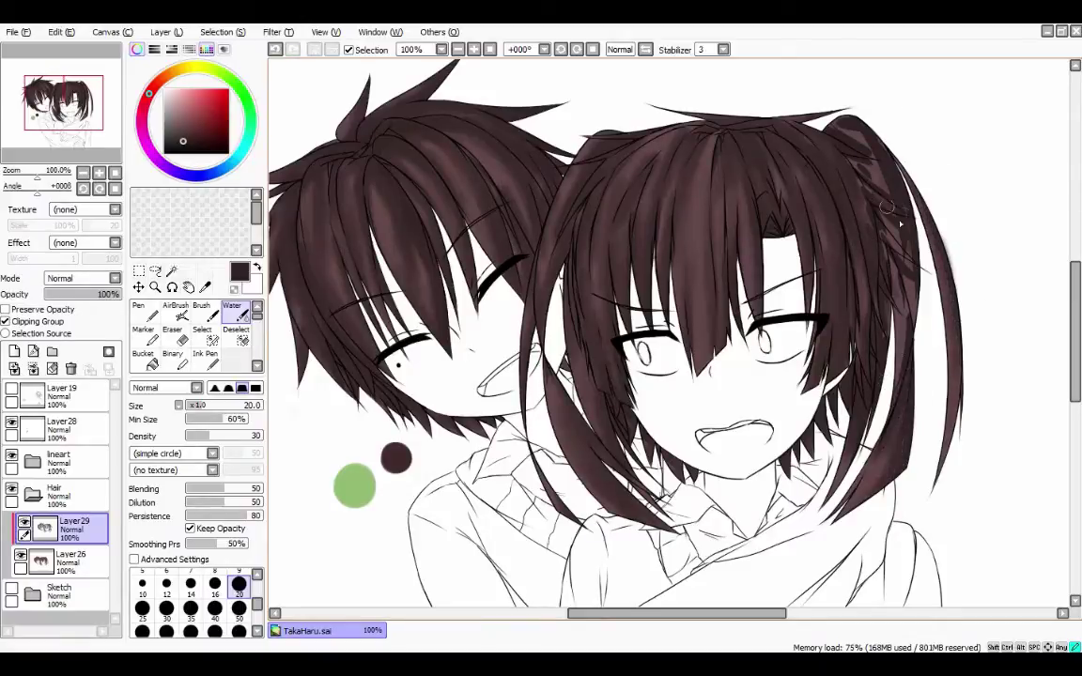
{"action": "left_click_drag", "start_coordinate": [836, 131], "coordinate": [918, 334]}
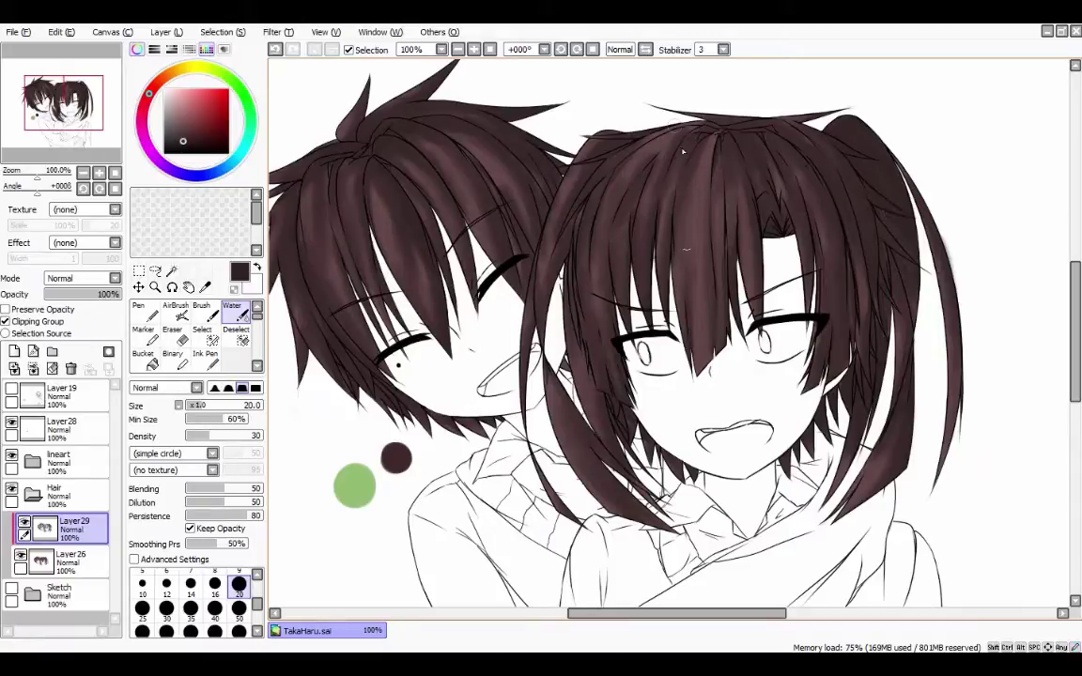
Choose a near-black brown for the size 9 Pen and create a new clipped layer above Layer29.
{"action": "left_click_drag", "start_coordinate": [677, 613], "coordinate": [656, 613]}
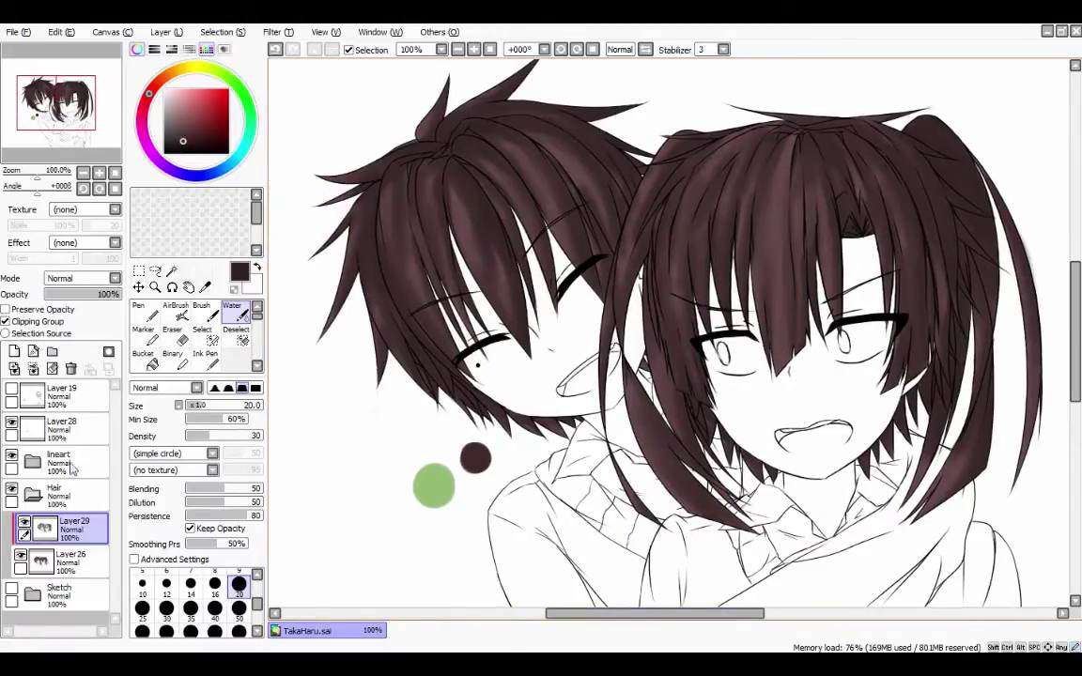
{"action": "left_click", "coordinate": [175, 149]}
{"action": "key", "text": "n"}
{"action": "key", "text": "ctrl+shift+n"}
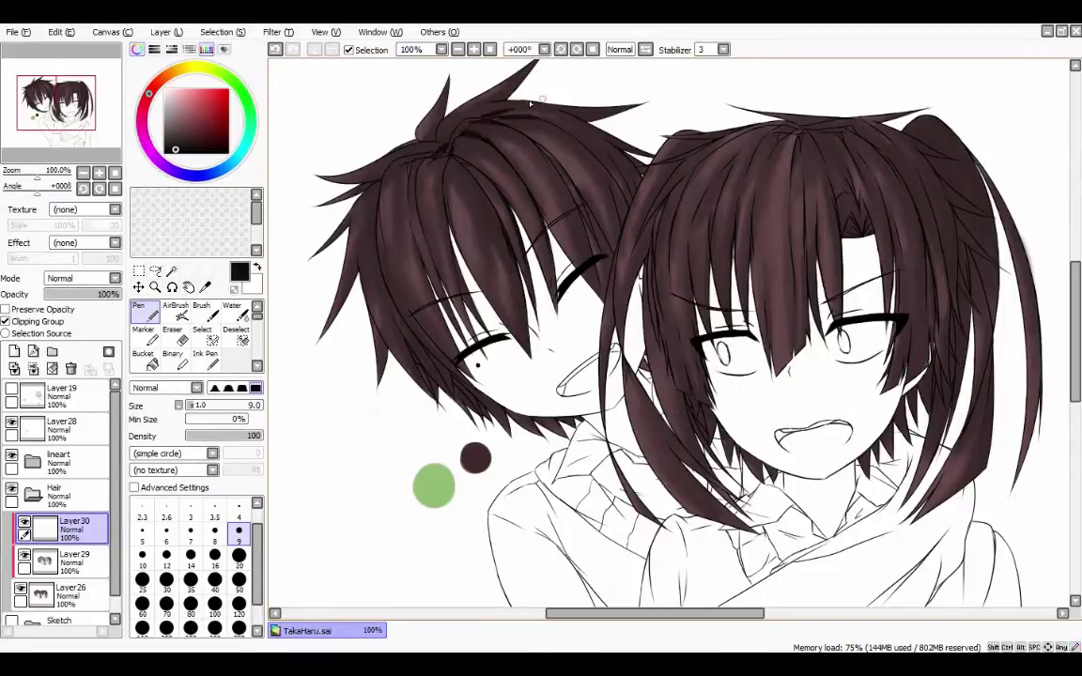
Draw fine near-black accent strokes along the boy's hair strands on the new layer, using the size 9 Pen.
{"action": "key", "text": "ctrl+plus"}
{"action": "left_click_drag", "start_coordinate": [474, 196], "coordinate": [700, 418]}
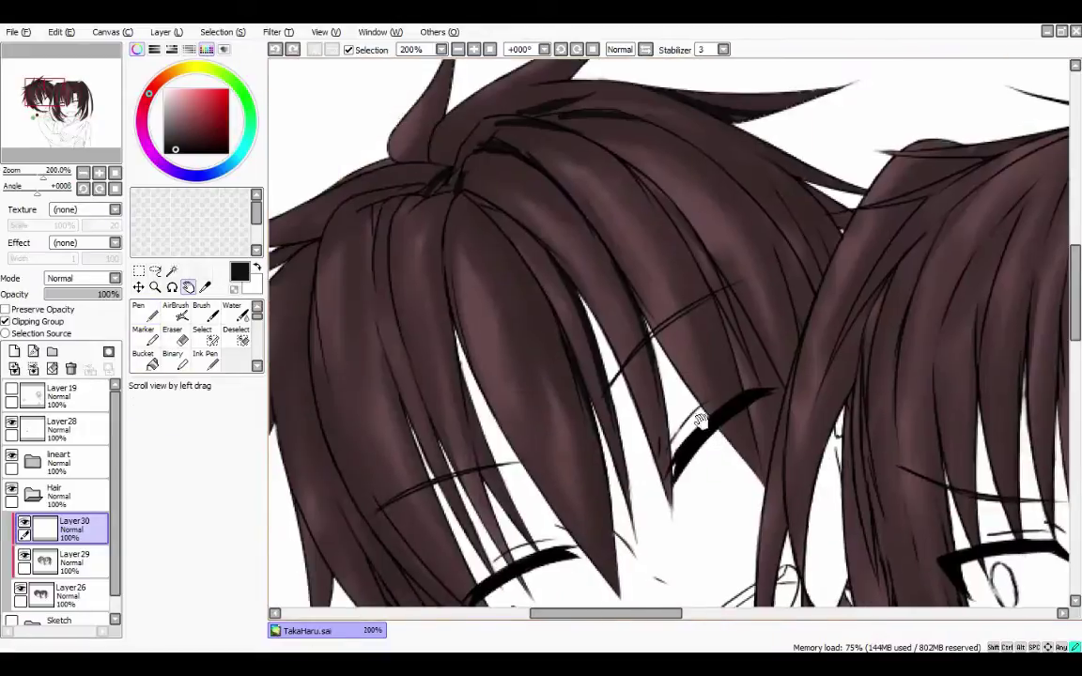
{"action": "key", "text": "space"}
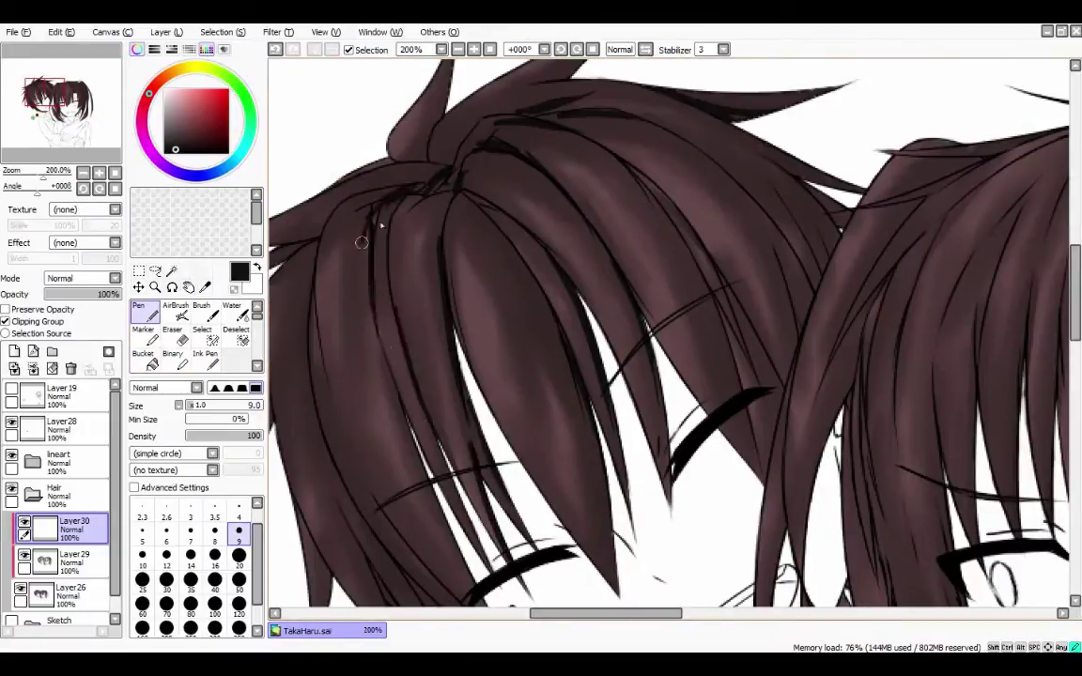
{"action": "scroll", "coordinate": [388, 120], "scroll_direction": "left", "scroll_amount": 3}
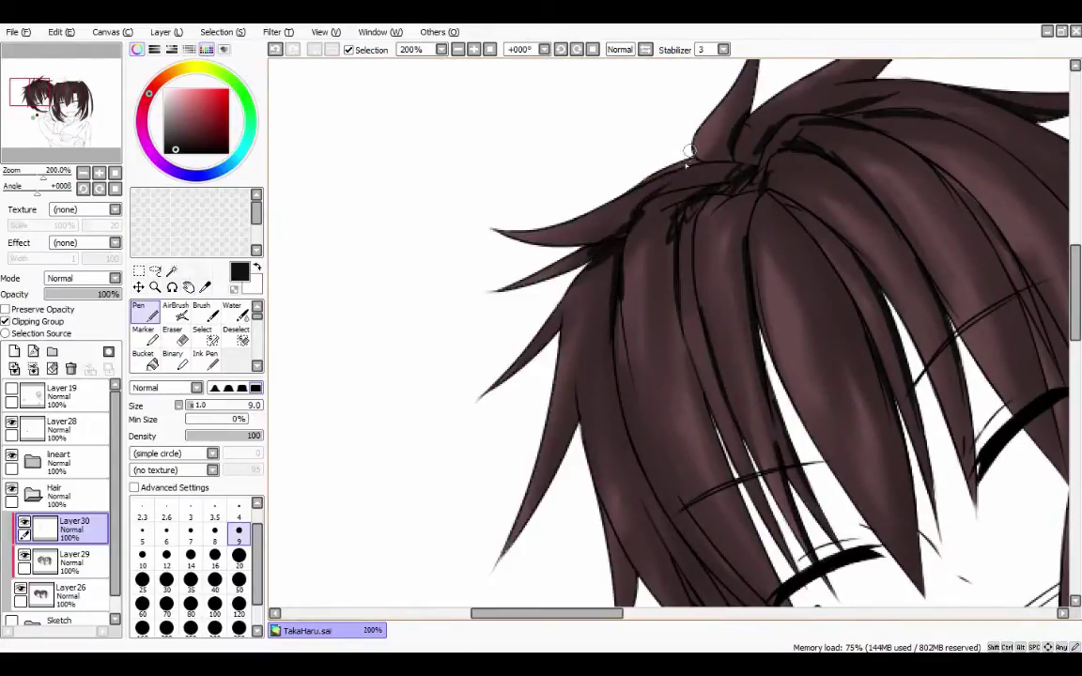
{"action": "scroll", "coordinate": [696, 169], "scroll_direction": "down", "scroll_amount": 3}
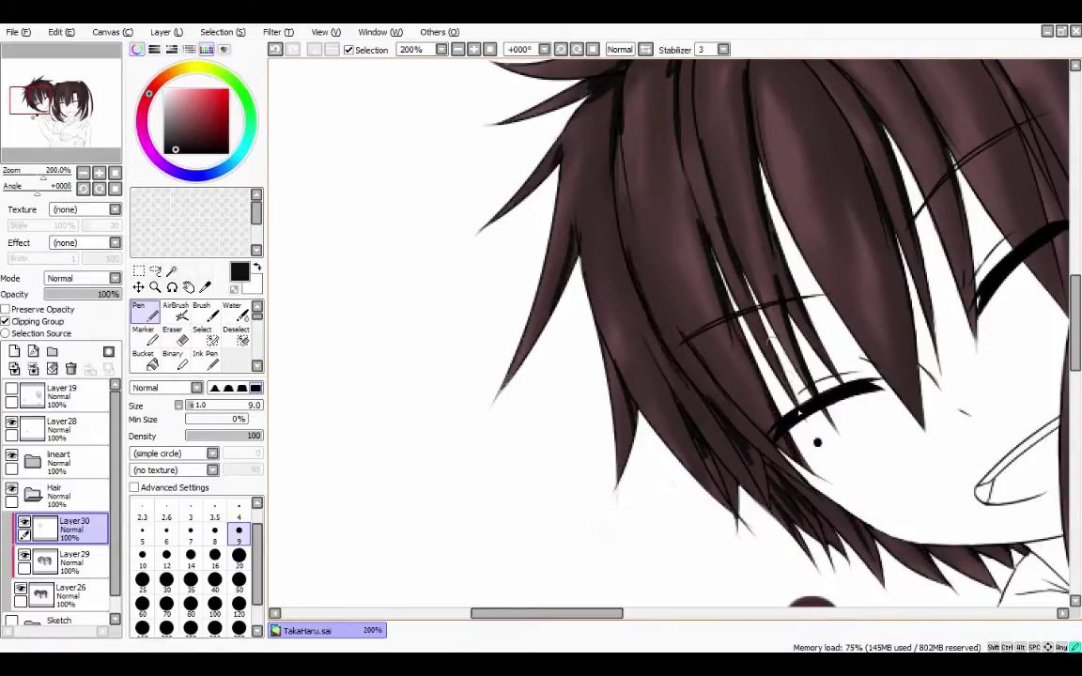
{"action": "scroll", "coordinate": [702, 98], "scroll_direction": "right", "scroll_amount": 5}
{"action": "scroll", "coordinate": [880, 293], "scroll_direction": "up", "scroll_amount": 3}
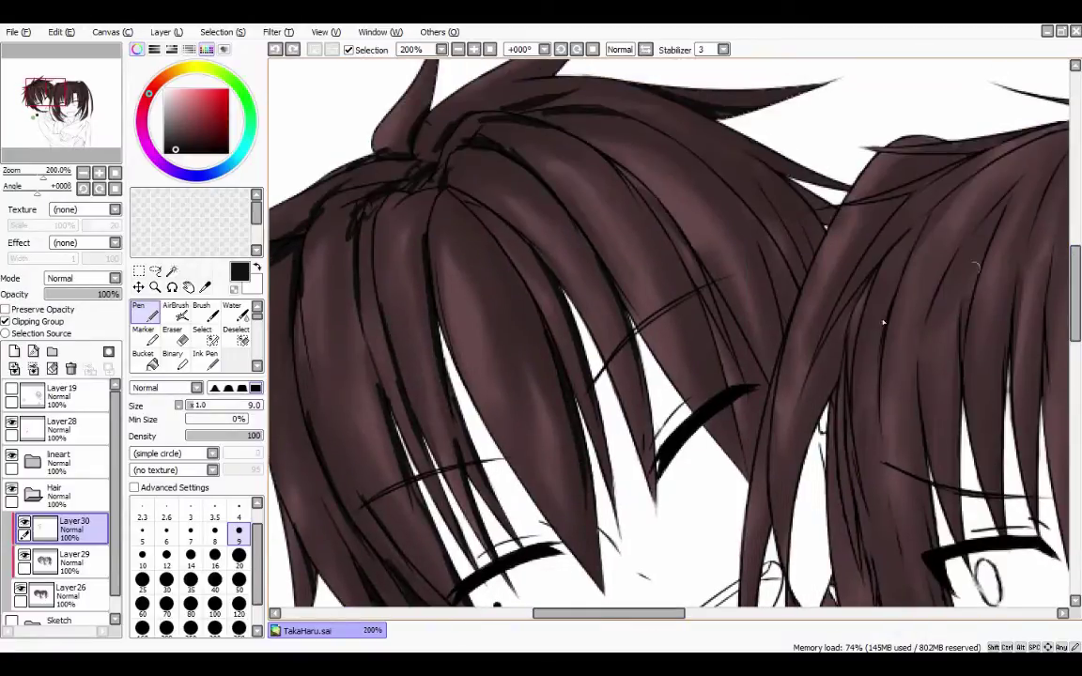
Clear the hair base colour from the gap between the boy's fringe strands above his closed eye nearest the girl, using a Magic Wand selection.
{"action": "left_click", "coordinate": [70, 592]}
{"action": "left_click", "coordinate": [172, 271]}
{"action": "left_click", "coordinate": [728, 348]}
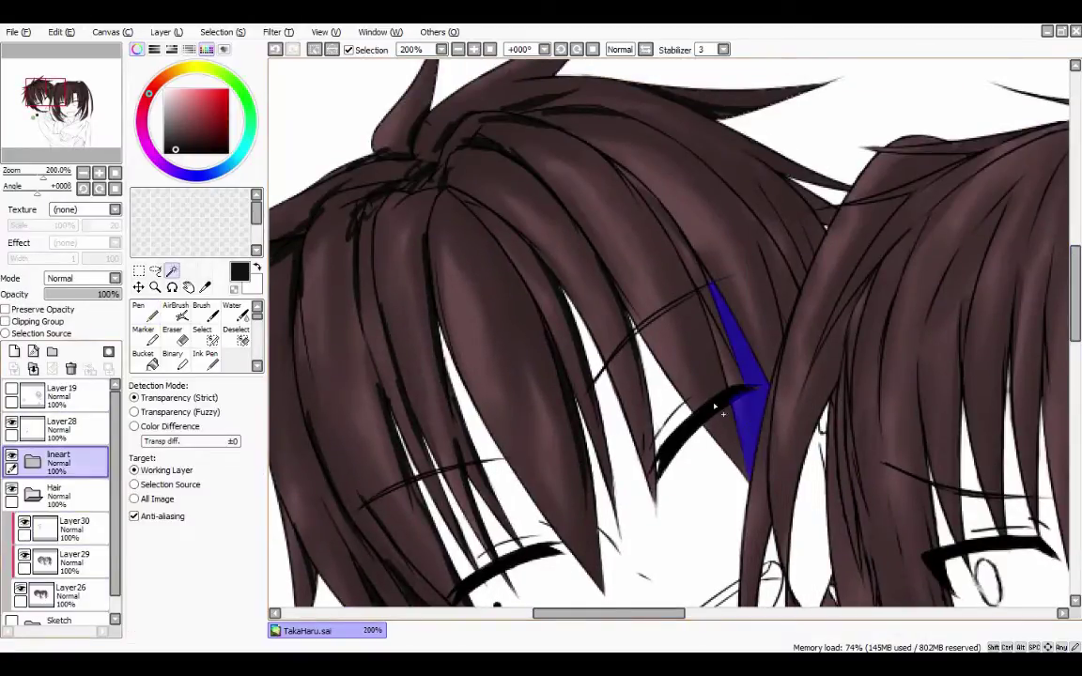
{"action": "left_click", "coordinate": [178, 361]}
{"action": "key", "text": "Delete"}
{"action": "key", "text": "ctrl+d"}
Clean up the edges of the cleared gap in the boy's fringe on Layer26 with the Eraser.
{"action": "left_click", "coordinate": [205, 335]}
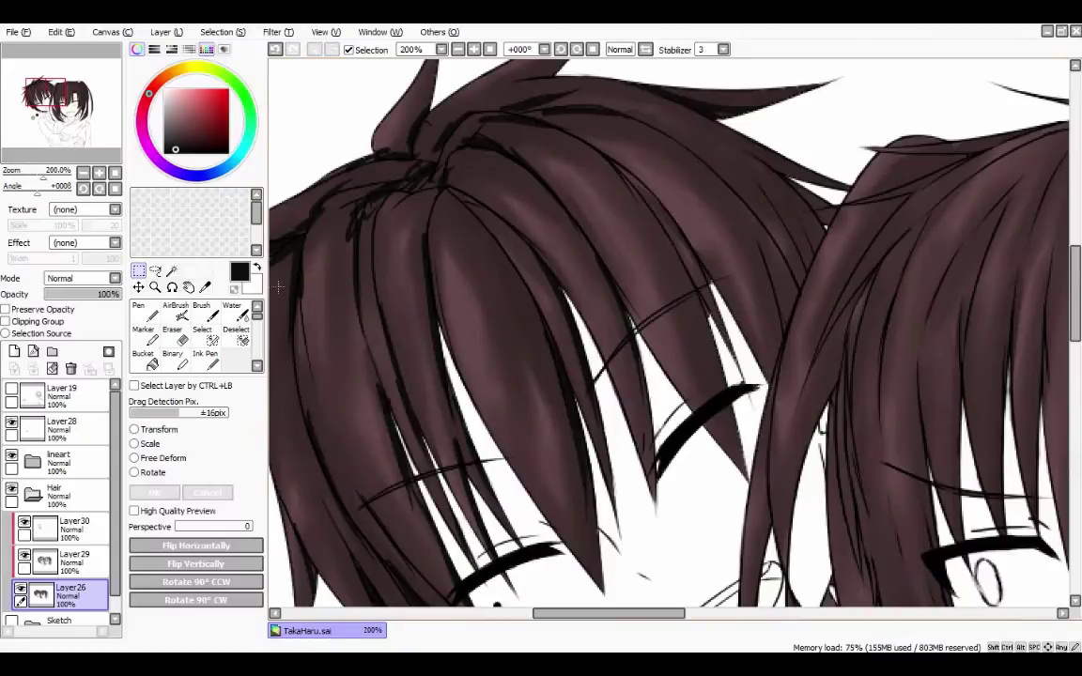
{"action": "left_click", "coordinate": [173, 334]}
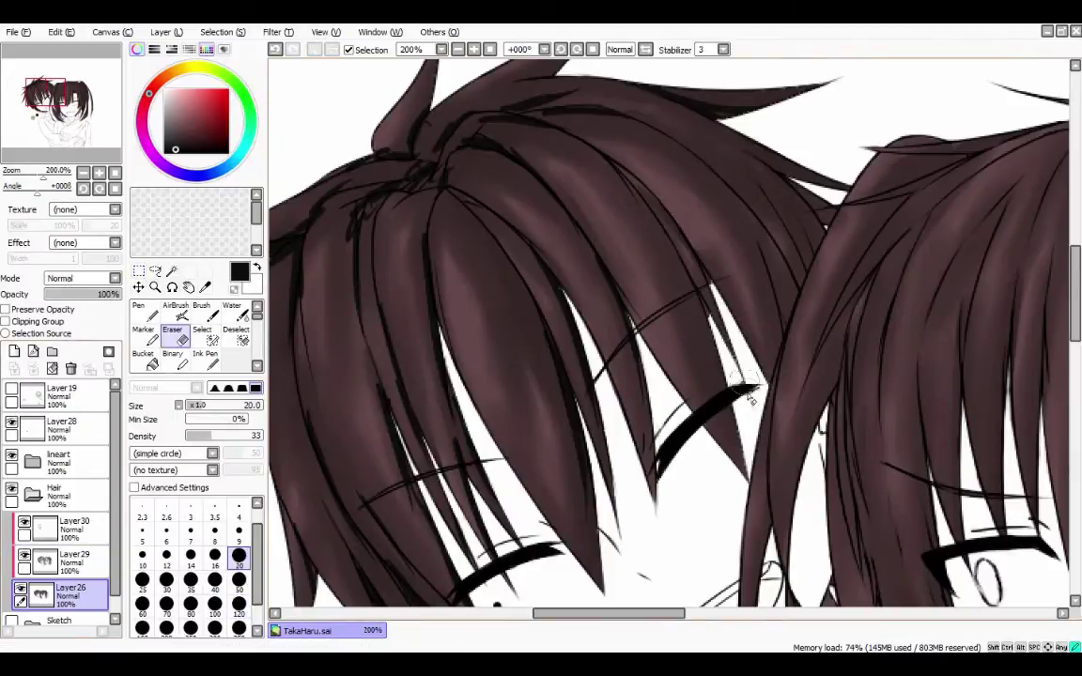
{"action": "left_click", "coordinate": [150, 313]}
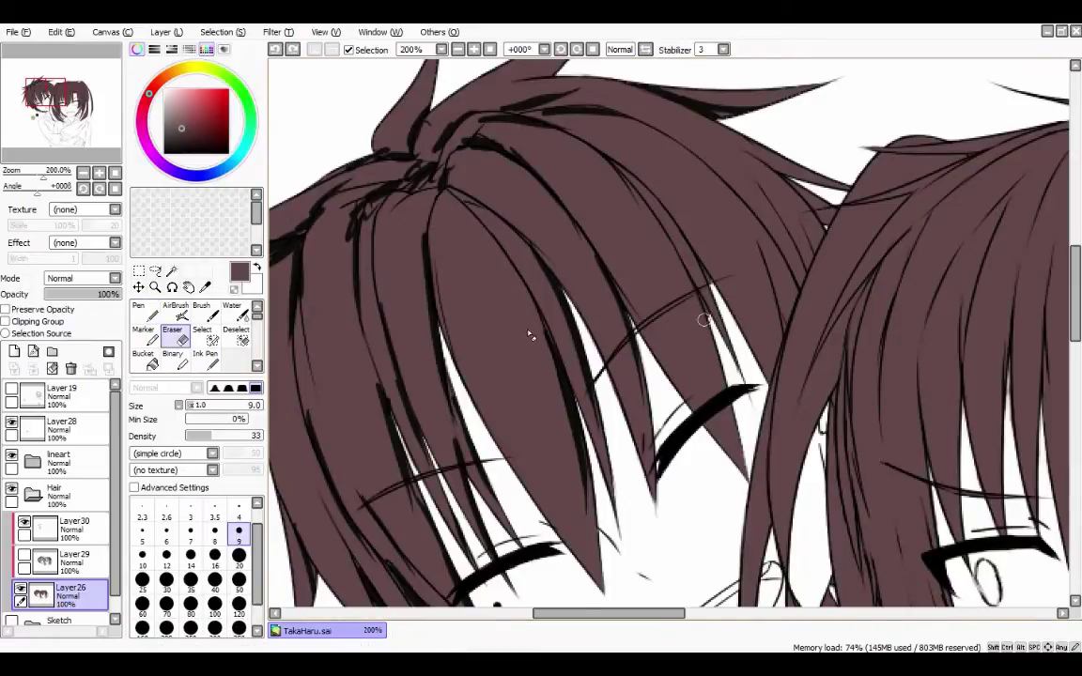
{"action": "key", "text": "e"}
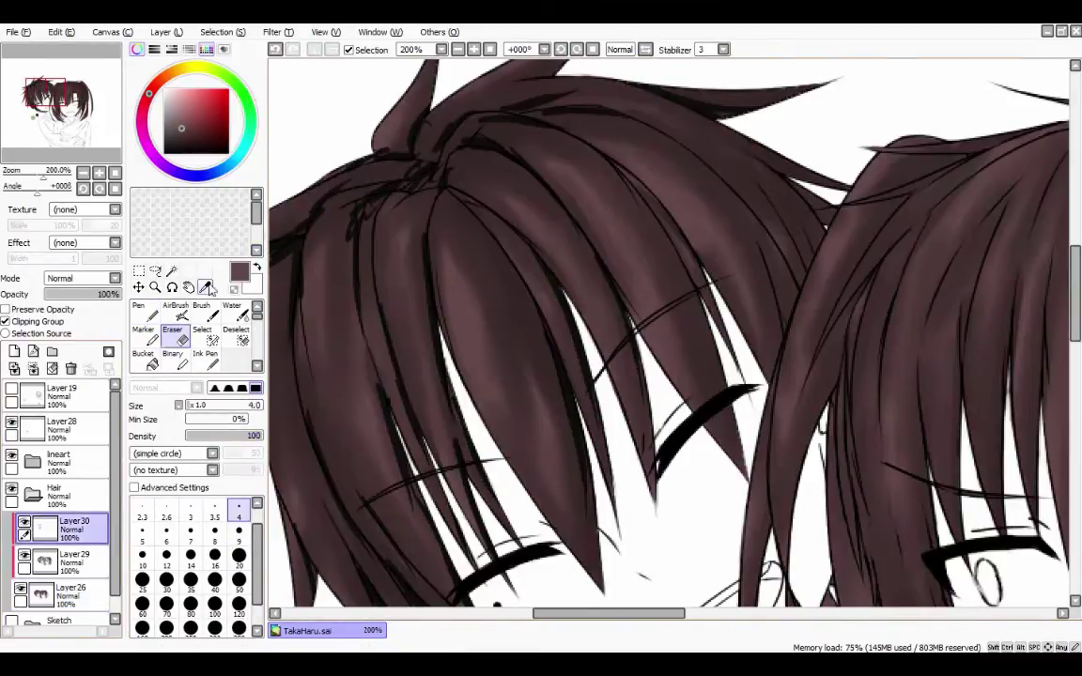
Add more near-black accent strokes through the boy's hair on Layer30 with the size 9 Pen.
{"action": "left_click", "coordinate": [154, 325]}
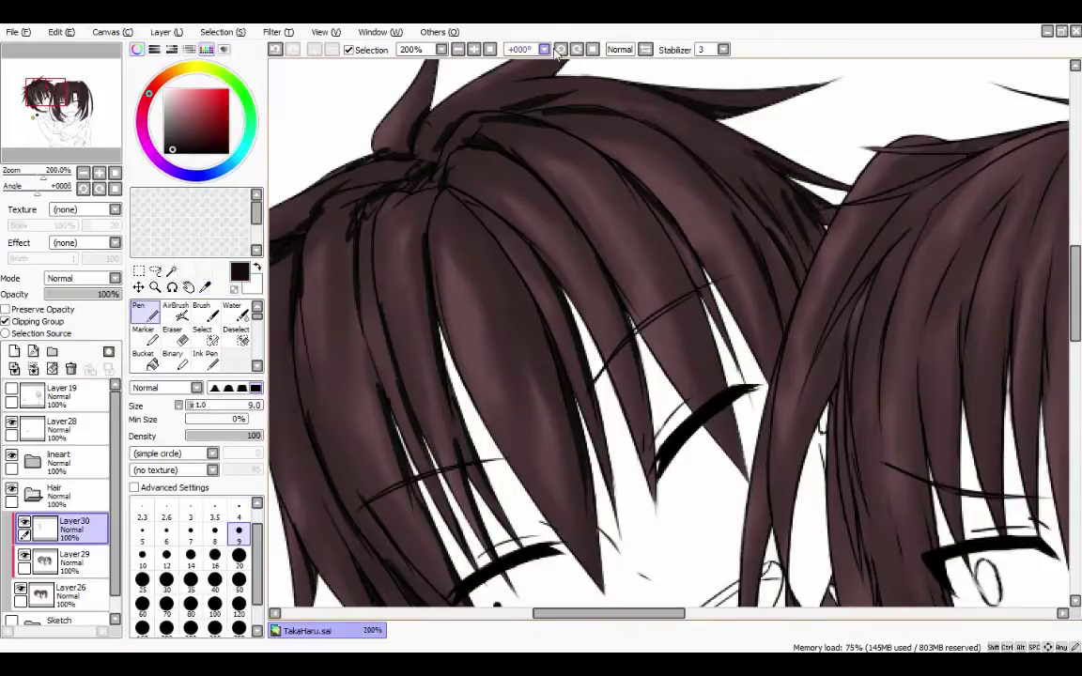
{"action": "scroll", "coordinate": [599, 127], "scroll_direction": "down", "scroll_amount": 1}
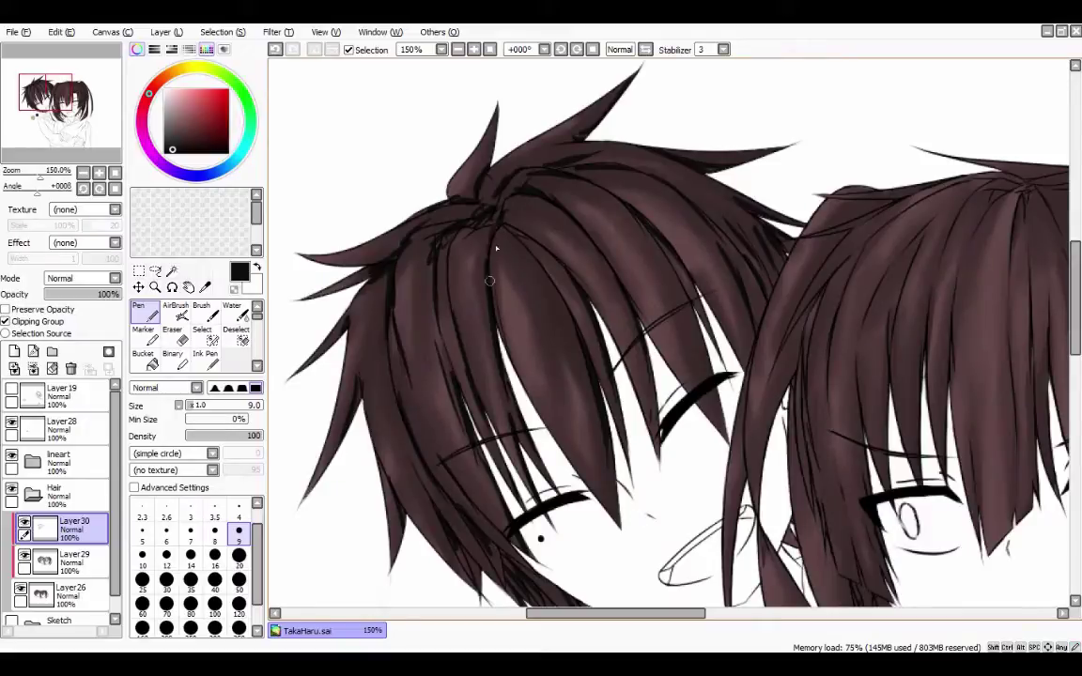
{"action": "scroll", "coordinate": [853, 375], "scroll_direction": "down", "scroll_amount": 3}
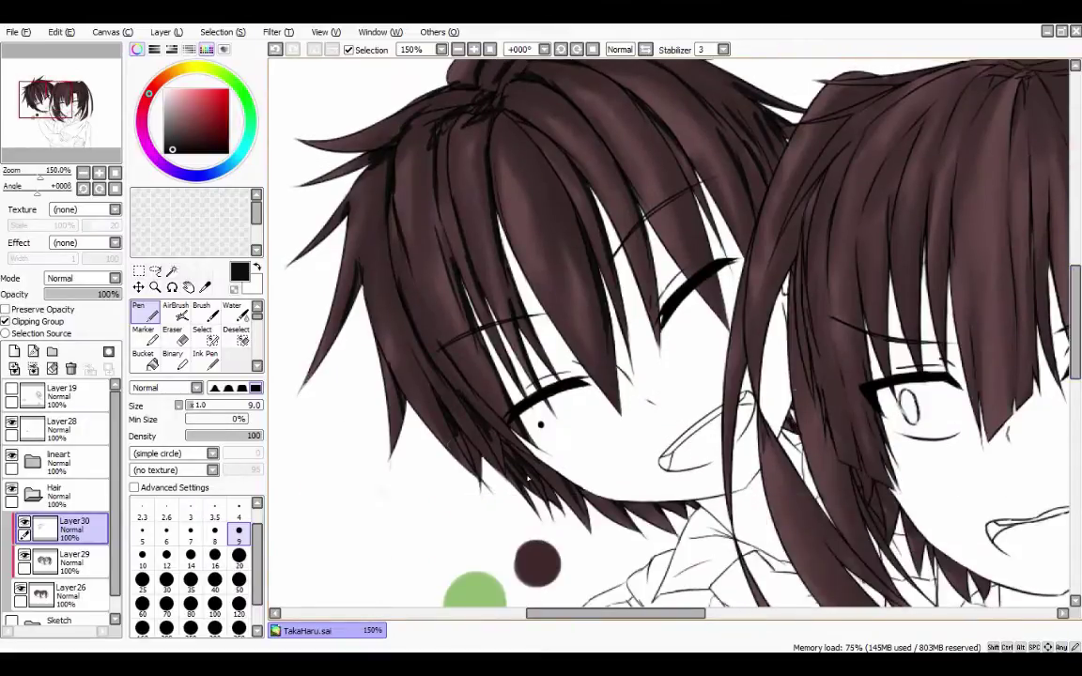
Blend the dark accents on the boy's crown, left locks and central fringe using the size 9 Water brush at density 65.
{"action": "left_click", "coordinate": [231, 311]}
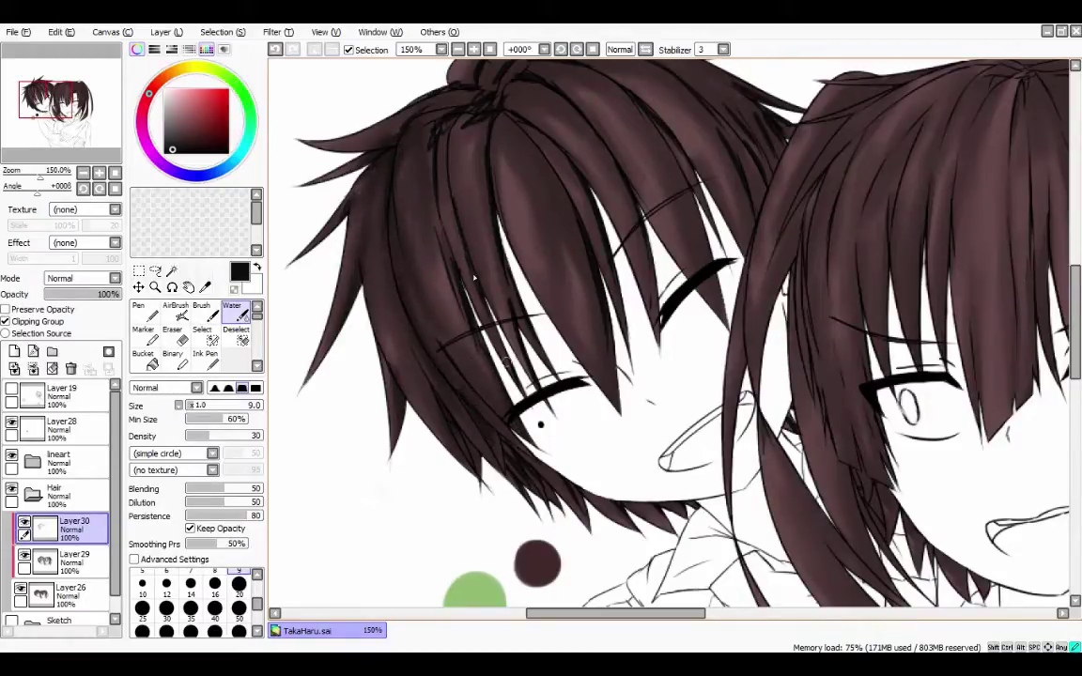
{"action": "left_click_drag", "start_coordinate": [439, 121], "coordinate": [472, 220]}
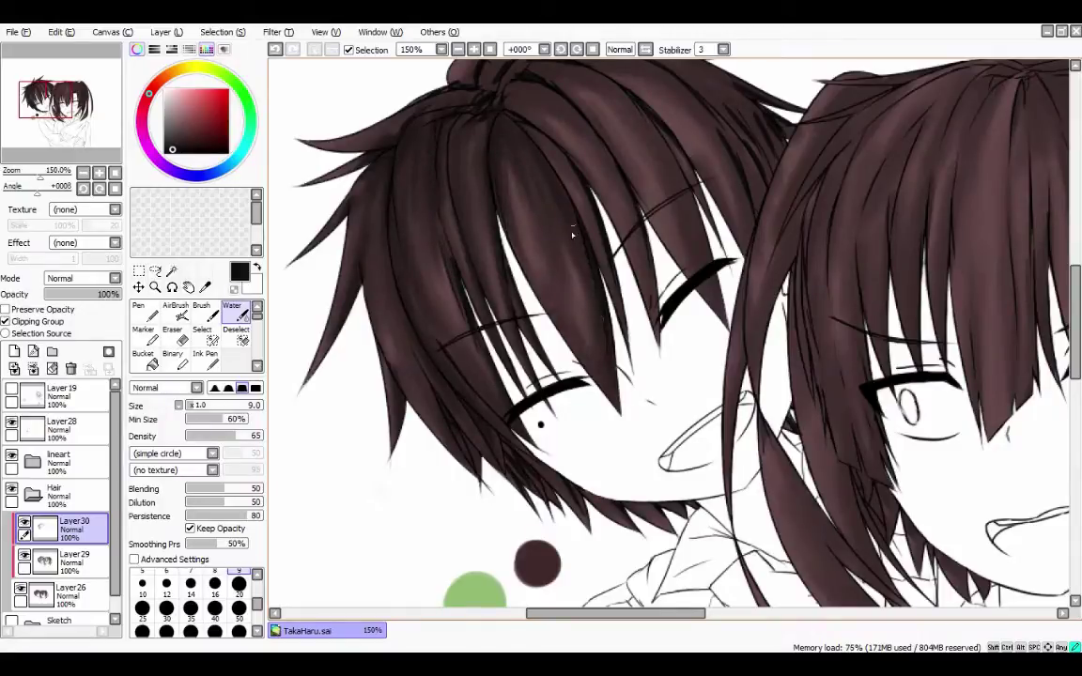
{"action": "scroll", "coordinate": [447, 208], "scroll_direction": "up", "scroll_amount": 3}
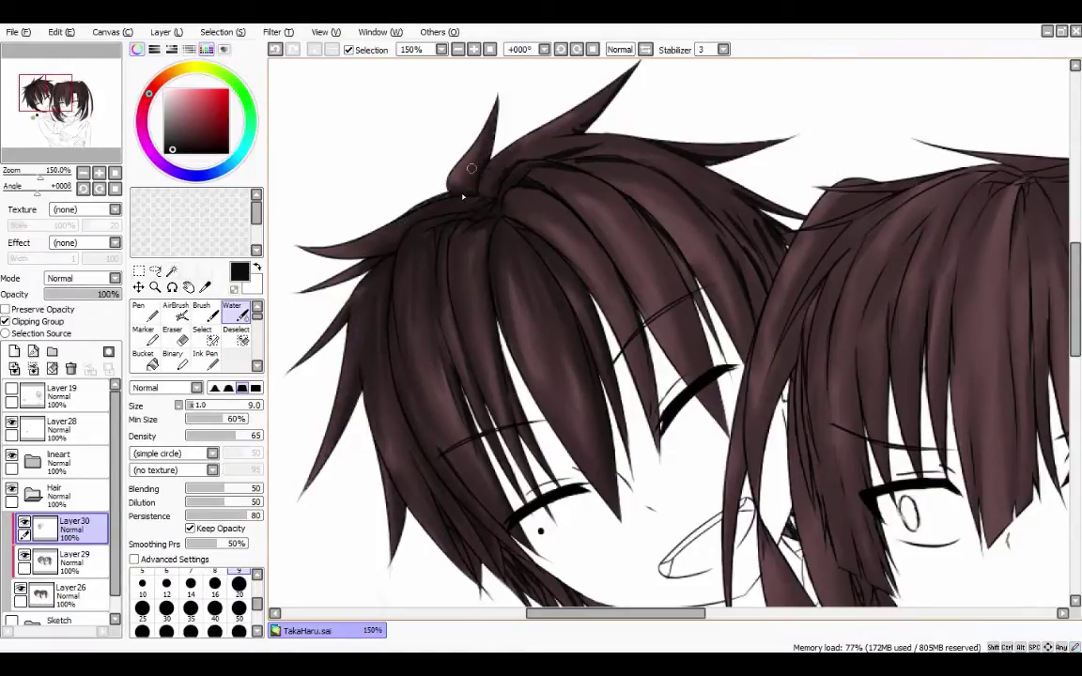
{"action": "left_click_drag", "start_coordinate": [488, 179], "coordinate": [528, 204]}
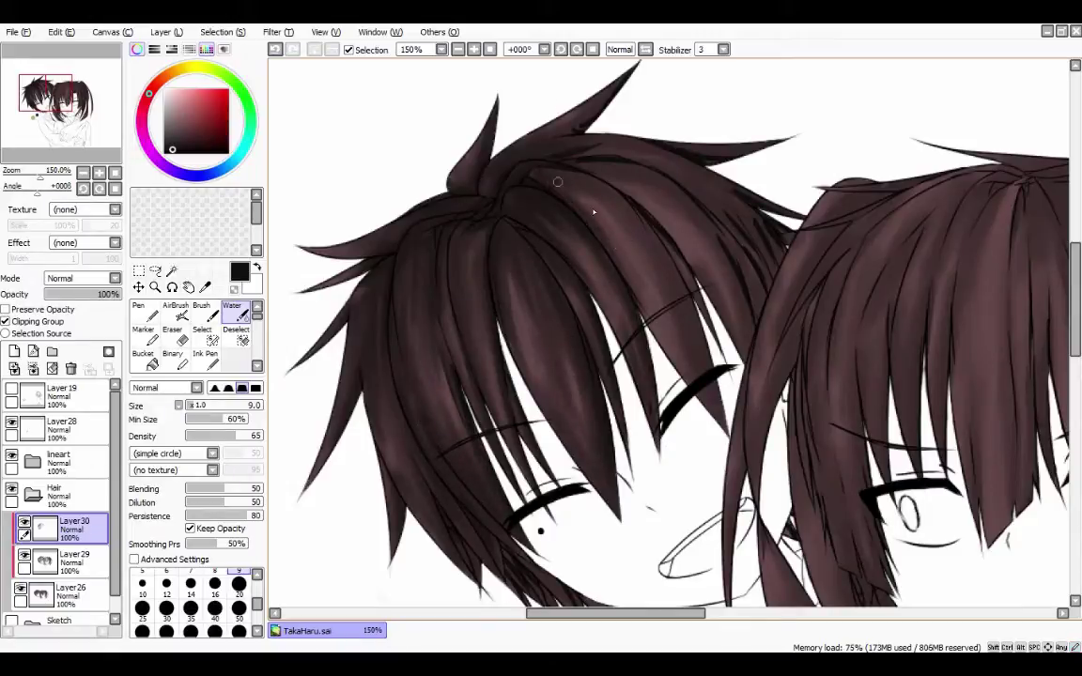
Blend the dark accents along the boy's right fringe strands and upper right hair with the Water brush.
{"action": "left_click_drag", "start_coordinate": [557, 181], "coordinate": [624, 242]}
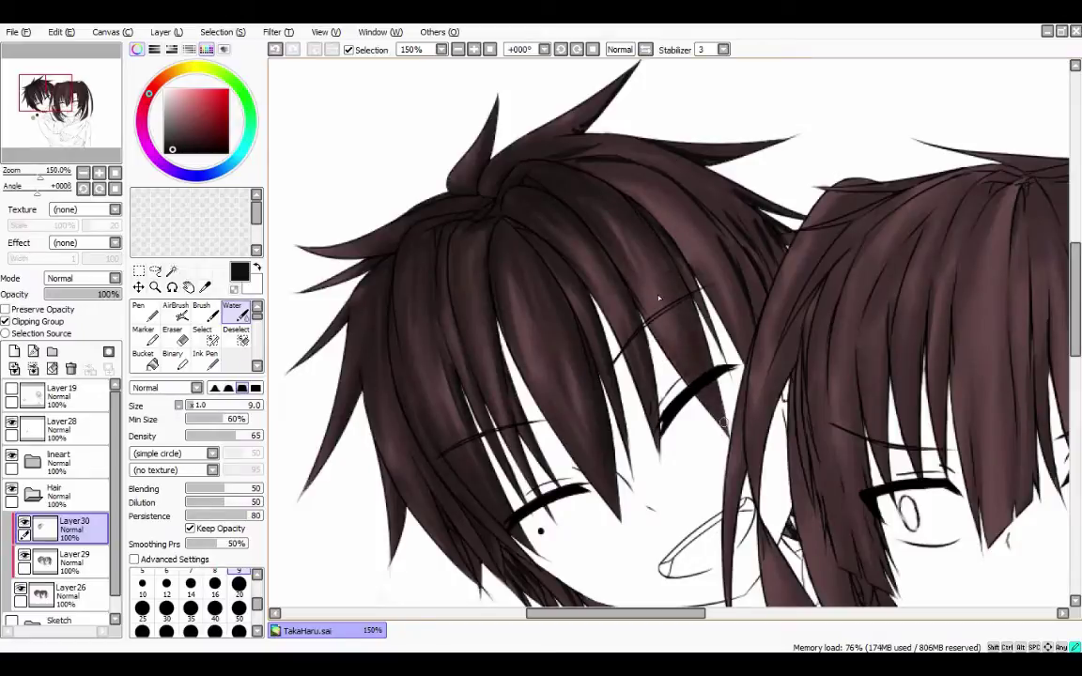
{"action": "left_click_drag", "start_coordinate": [661, 312], "coordinate": [644, 216]}
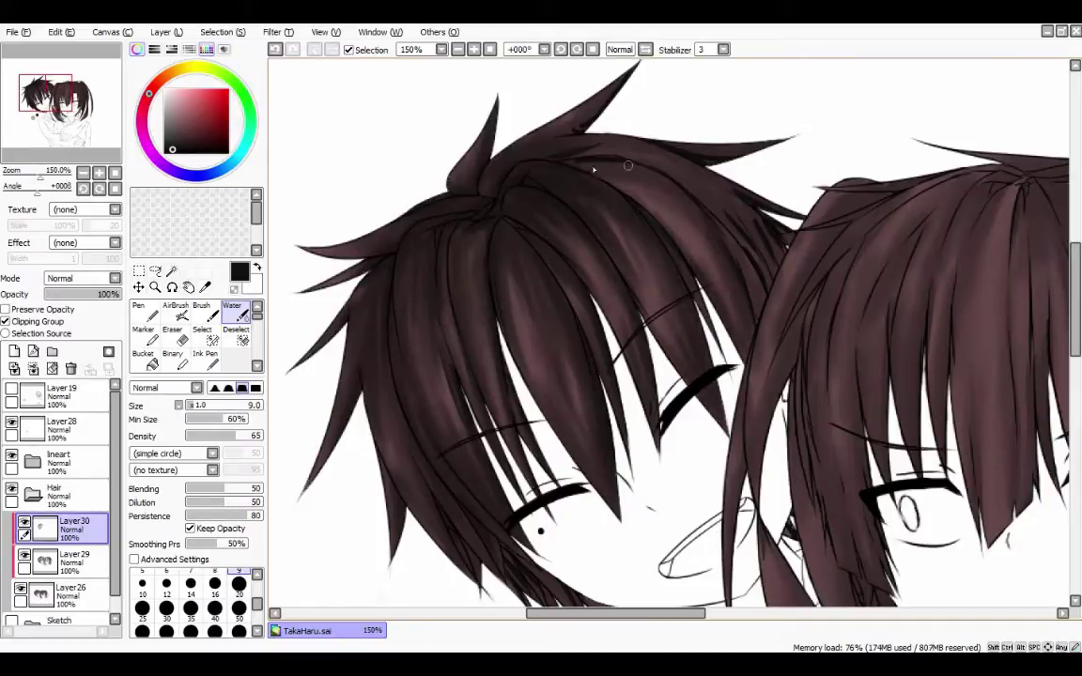
{"action": "mouse_move", "coordinate": [628, 165]}
{"action": "left_mouse_down"}
{"action": "mouse_move", "coordinate": [699, 198]}
{"action": "mouse_move", "coordinate": [716, 277]}
{"action": "left_mouse_up"}
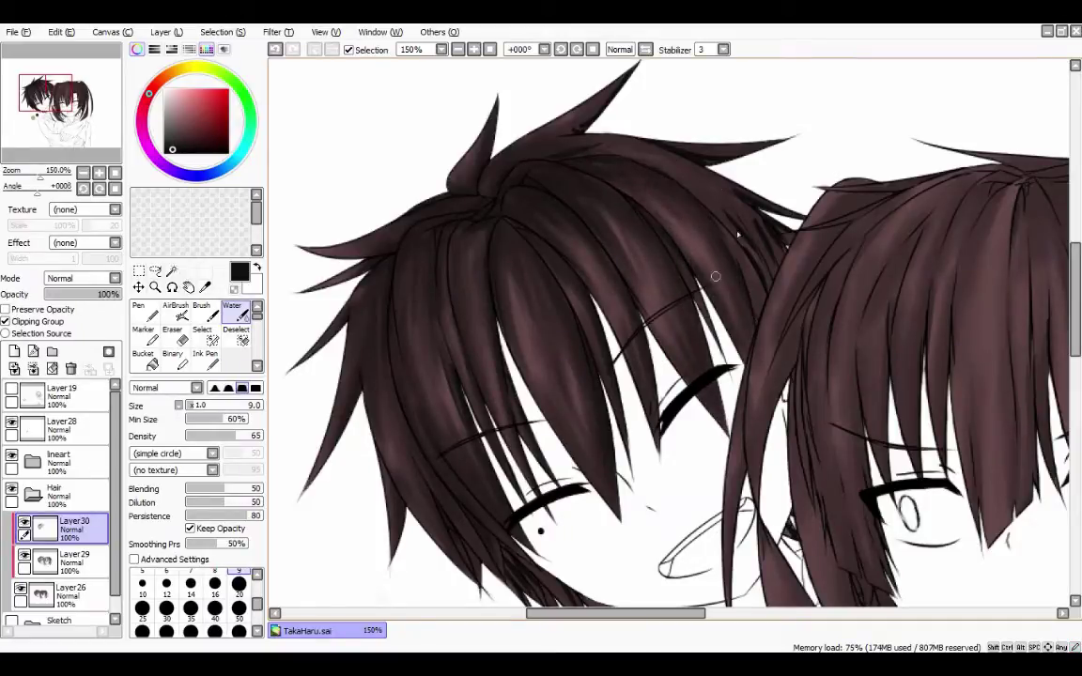
{"action": "left_click", "coordinate": [714, 193], "text": "alt"}
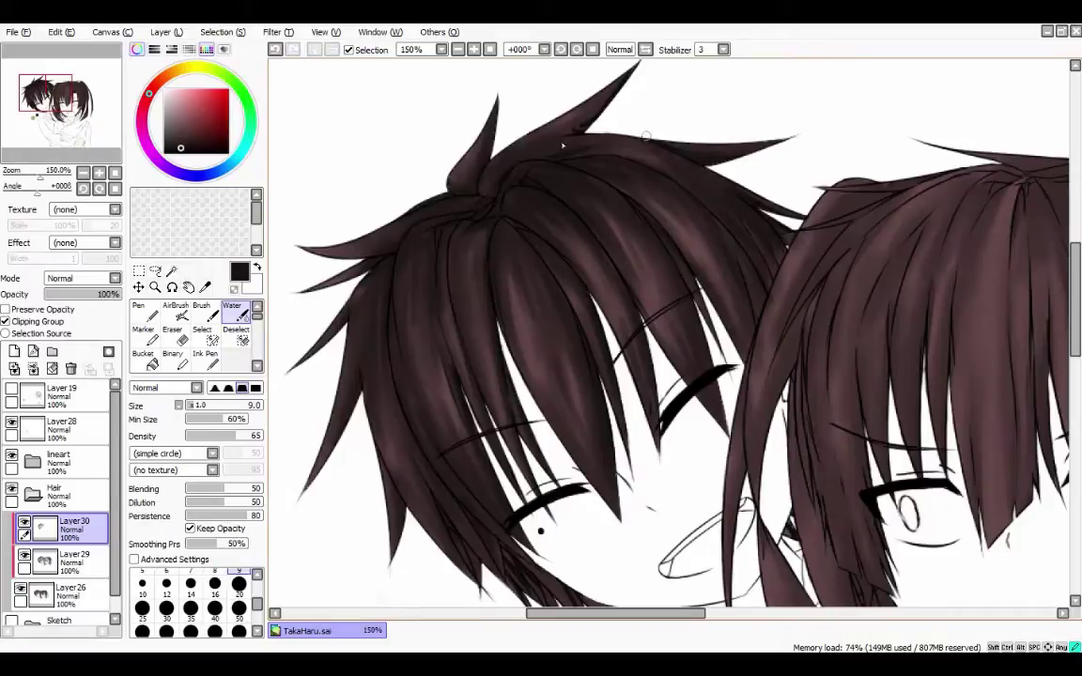
Draw dark accent strokes on the girl's left pigtail, left side locks and central fringe with the size 9 Pen on Layer30.
{"action": "left_click", "coordinate": [458, 49]}
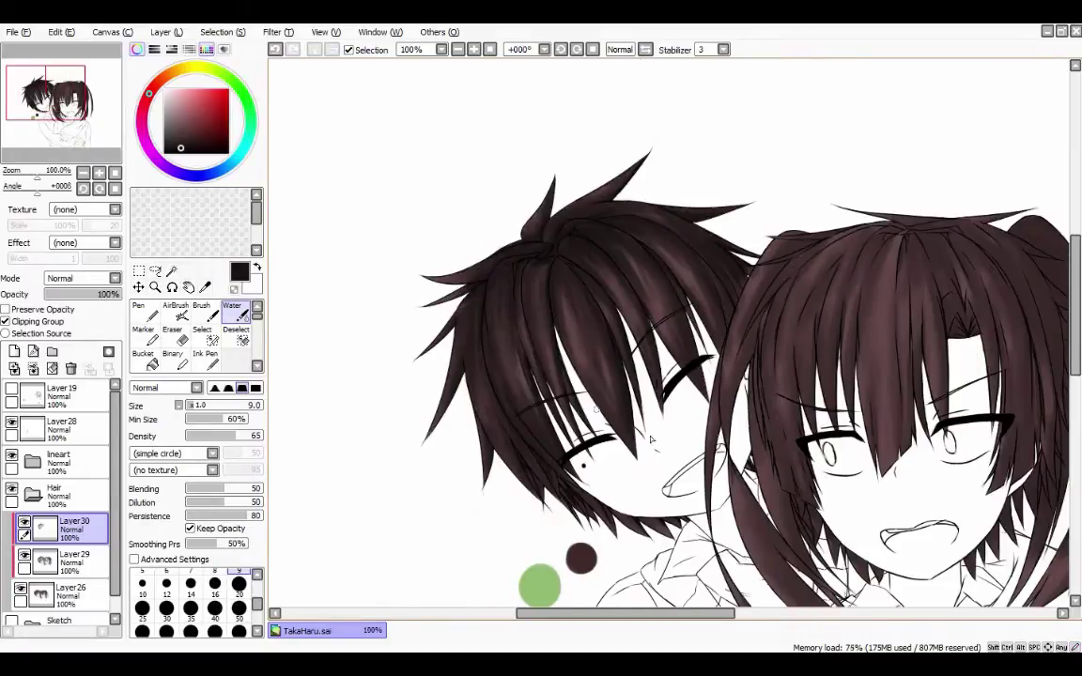
{"action": "scroll", "coordinate": [1077, 283], "scroll_direction": "down", "scroll_amount": 3}
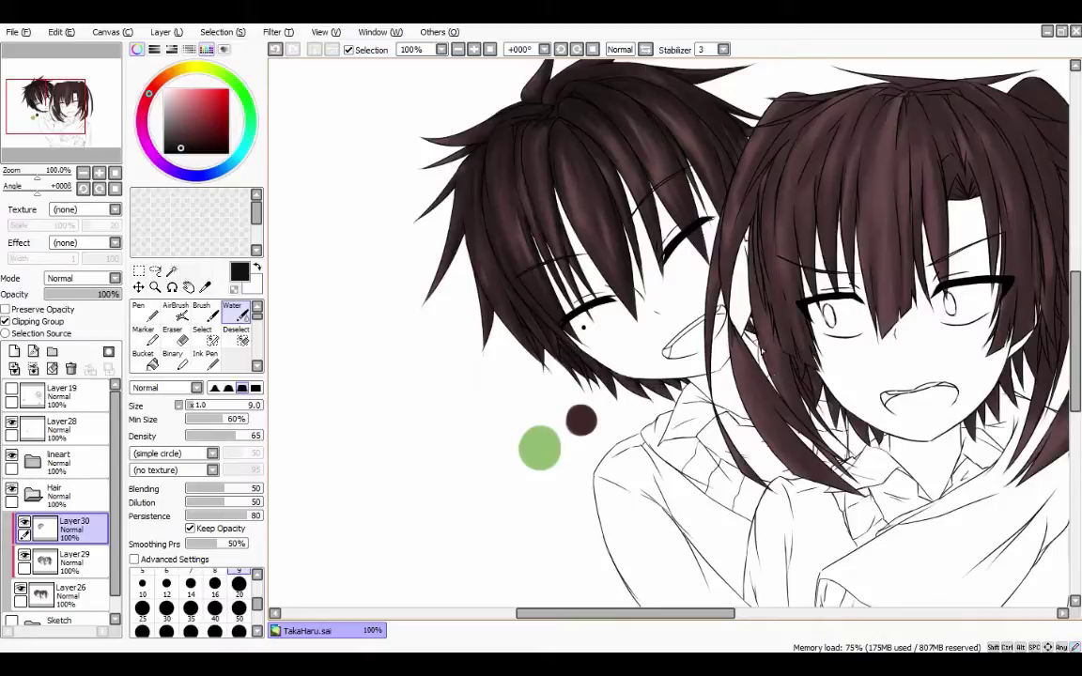
{"action": "key", "text": "n"}
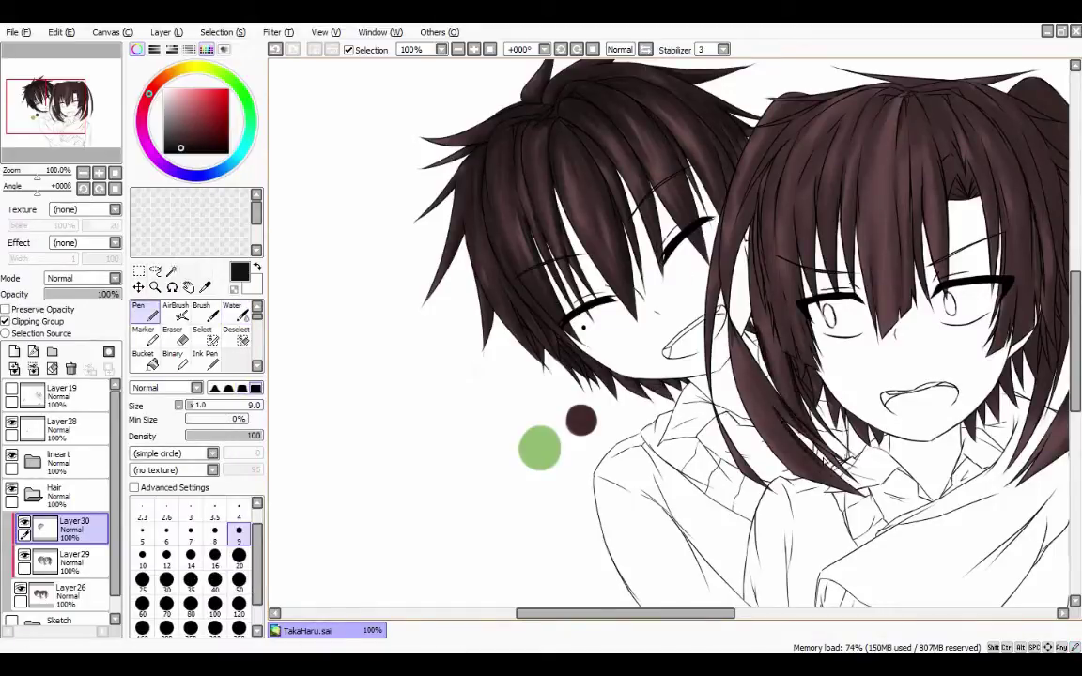
{"action": "left_click_drag", "start_coordinate": [737, 333], "coordinate": [769, 394]}
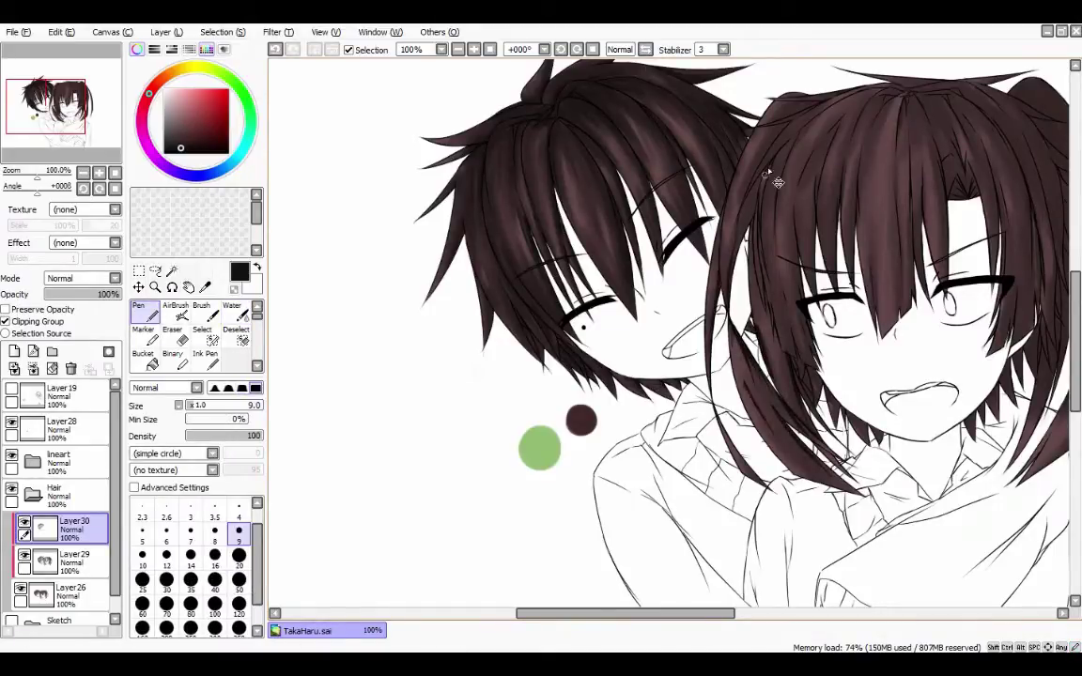
{"action": "mouse_move", "coordinate": [778, 182]}
{"action": "left_mouse_down"}
{"action": "mouse_move", "coordinate": [796, 149]}
{"action": "mouse_move", "coordinate": [775, 207]}
{"action": "mouse_move", "coordinate": [844, 122]}
{"action": "mouse_move", "coordinate": [815, 176]}
{"action": "left_mouse_up"}
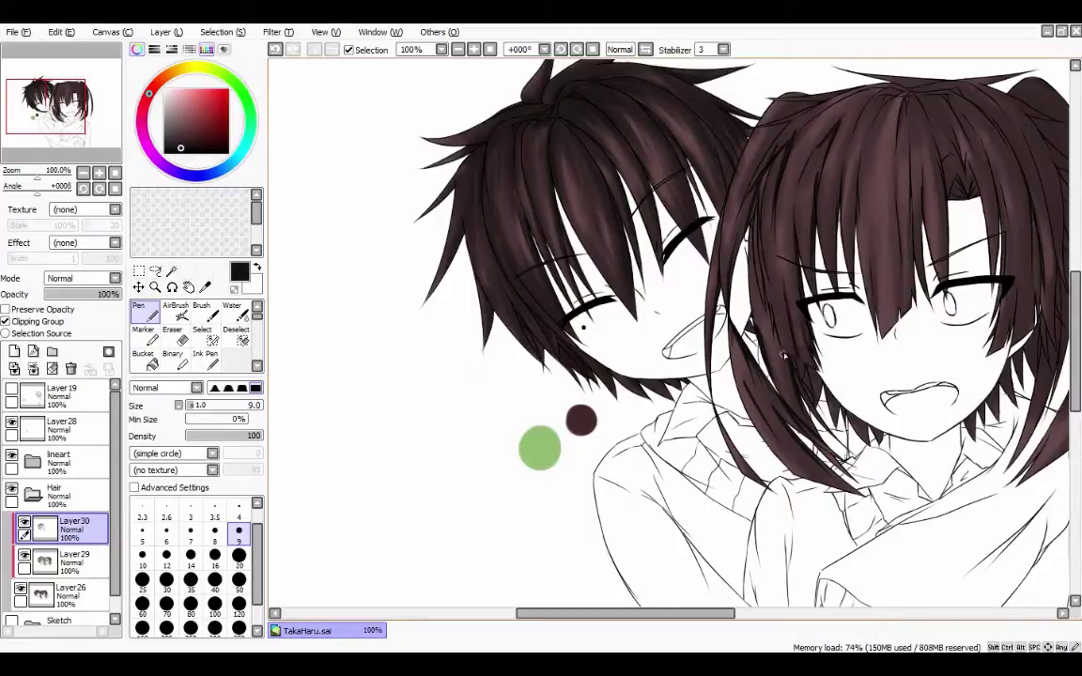
{"action": "left_click_drag", "start_coordinate": [868, 235], "coordinate": [875, 318]}
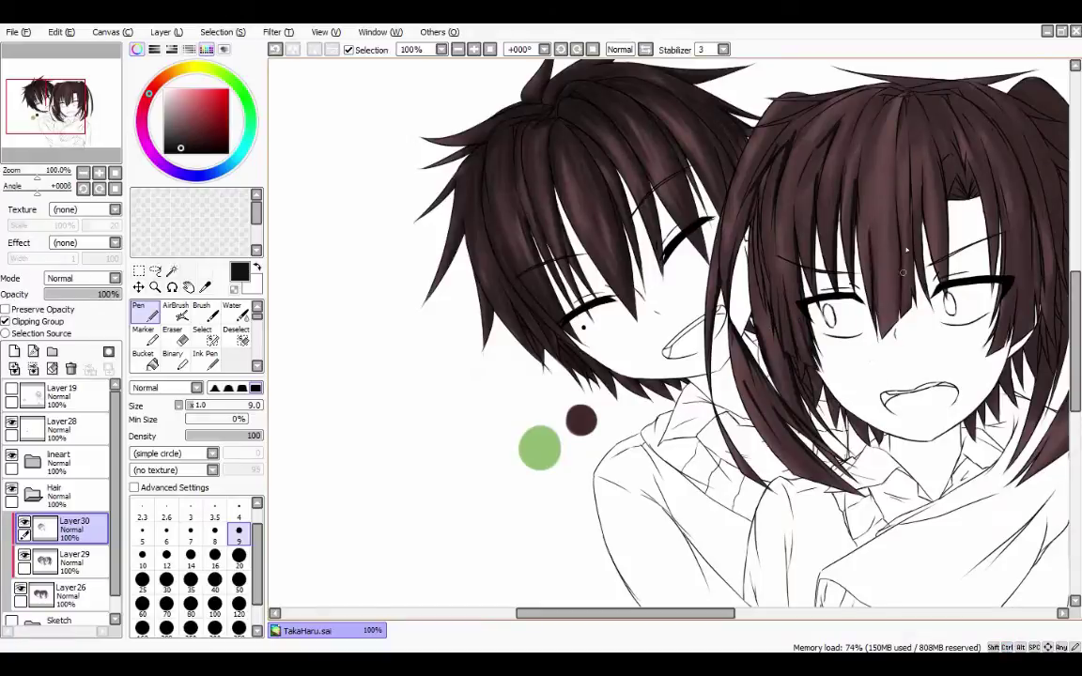
{"action": "scroll", "coordinate": [653, 507], "scroll_direction": "up", "scroll_amount": 2}
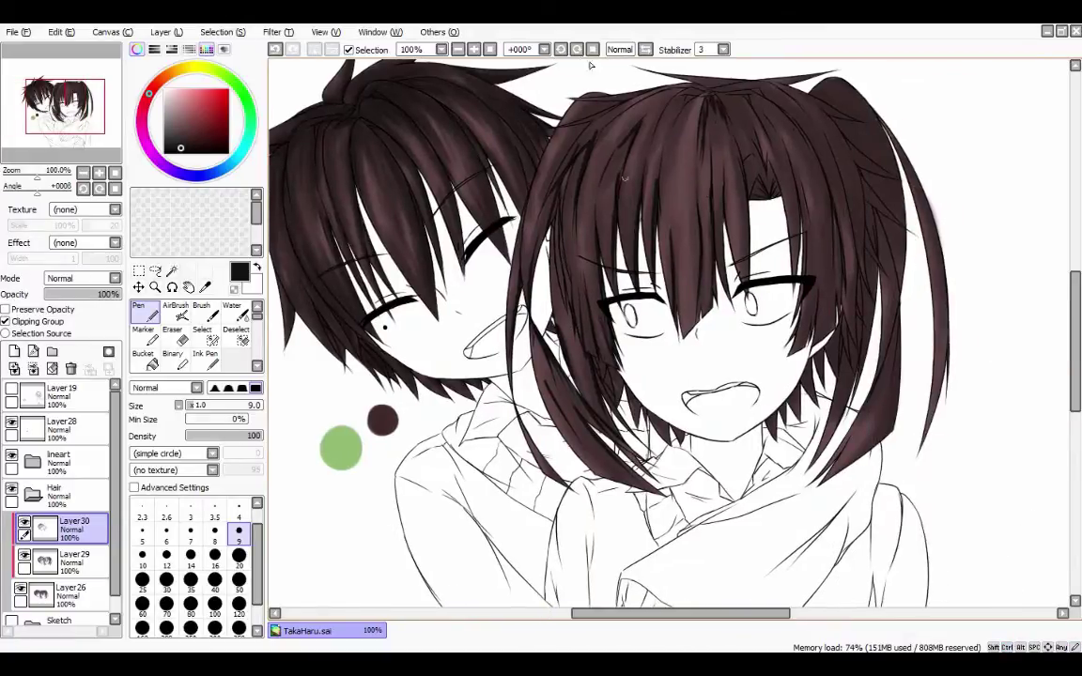
{"action": "scroll", "coordinate": [477, 91], "scroll_direction": "up", "scroll_amount": 2}
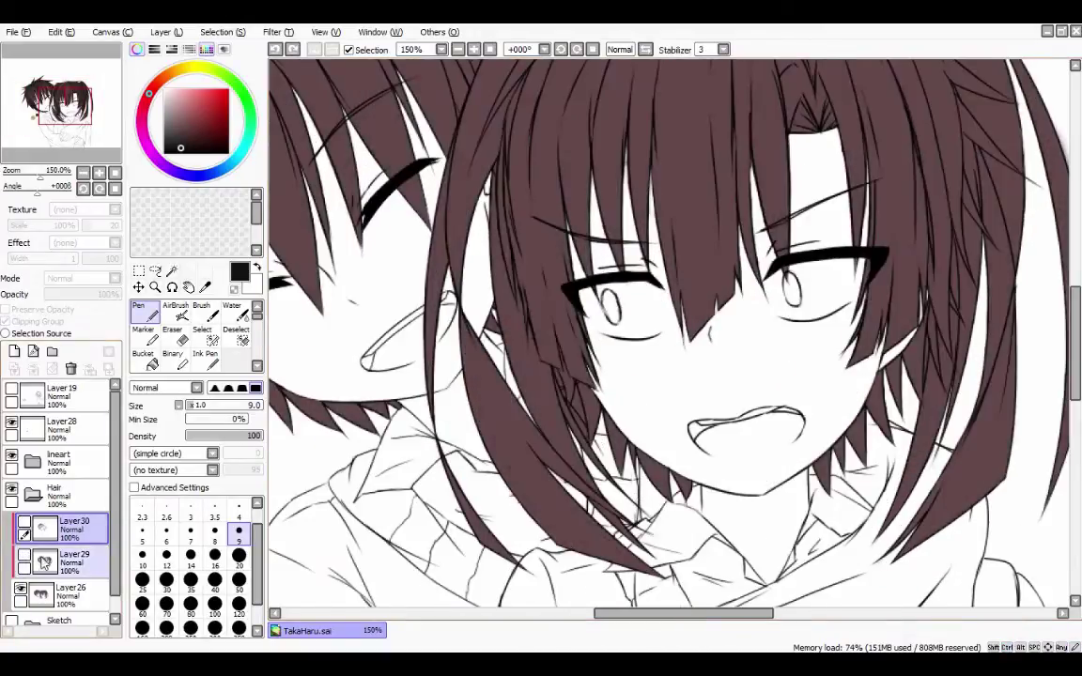
{"action": "left_click", "coordinate": [57, 461]}
{"action": "left_click", "coordinate": [172, 271]}
{"action": "left_click", "coordinate": [548, 427]}
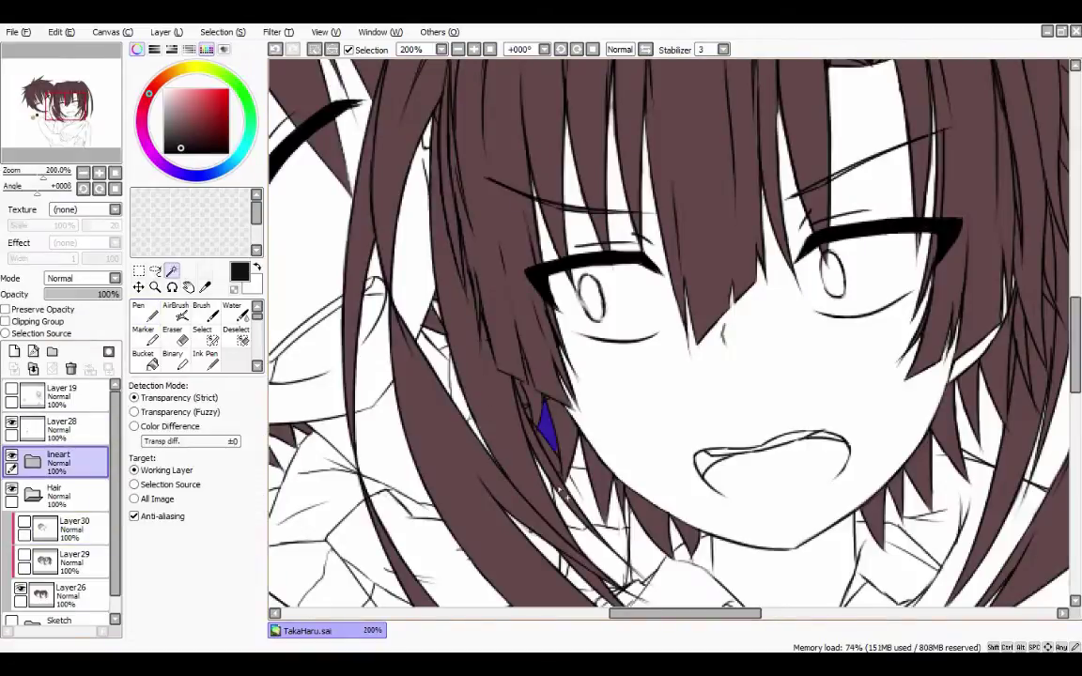
{"action": "key", "text": "ctrl+d"}
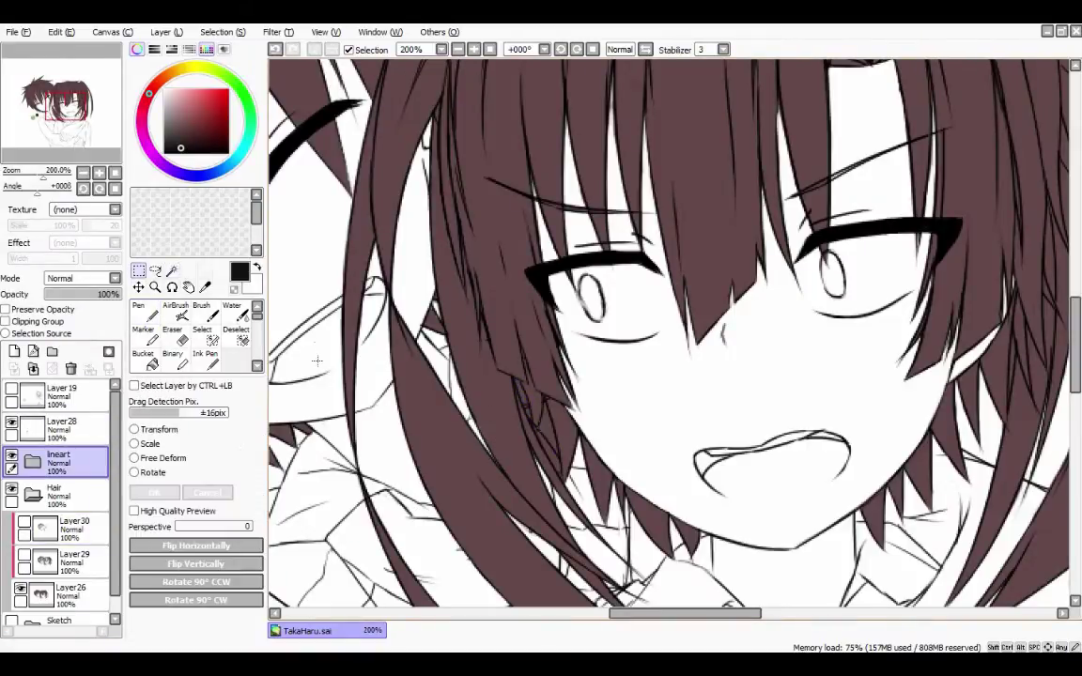
Erase the base colour from the narrow gaps between the girl's lower left locks on Layer26 with the size 9 Eraser.
{"action": "key", "text": "e"}
{"action": "scroll", "coordinate": [434, 320], "scroll_direction": "up", "scroll_amount": 2}
{"action": "left_click", "coordinate": [434, 319]}
{"action": "left_click", "coordinate": [56, 592]}
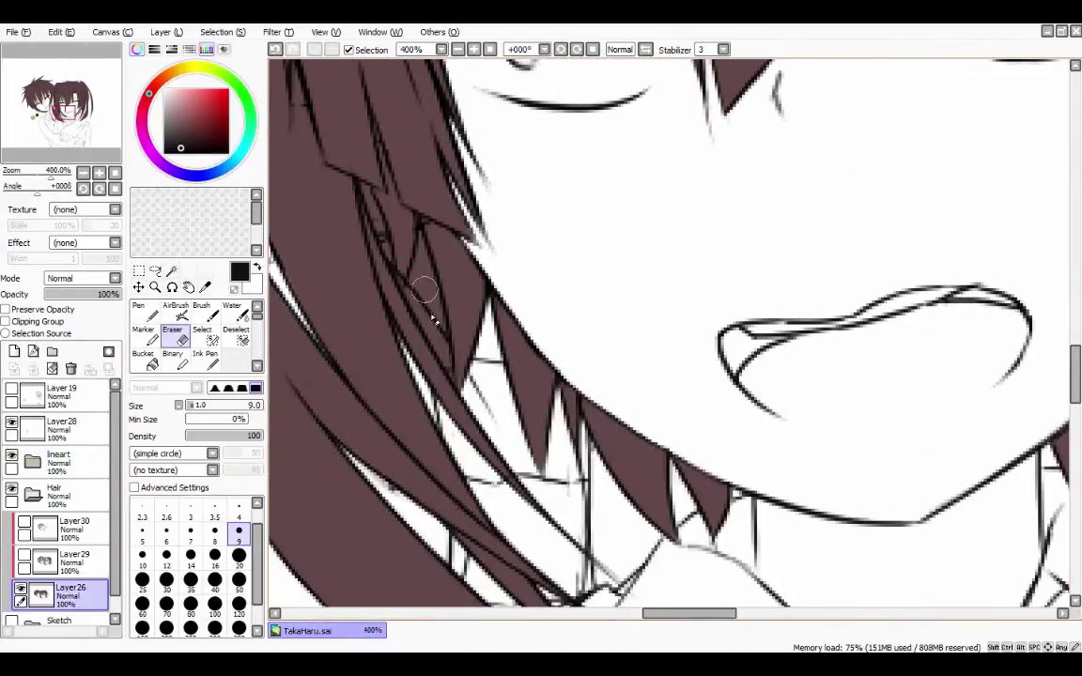
{"action": "left_click_drag", "start_coordinate": [381, 251], "coordinate": [402, 329]}
{"action": "mouse_move", "coordinate": [385, 221]}
{"action": "left_mouse_down"}
{"action": "mouse_move", "coordinate": [413, 355]}
{"action": "mouse_move", "coordinate": [350, 211]}
{"action": "mouse_move", "coordinate": [369, 202]}
{"action": "left_mouse_up"}
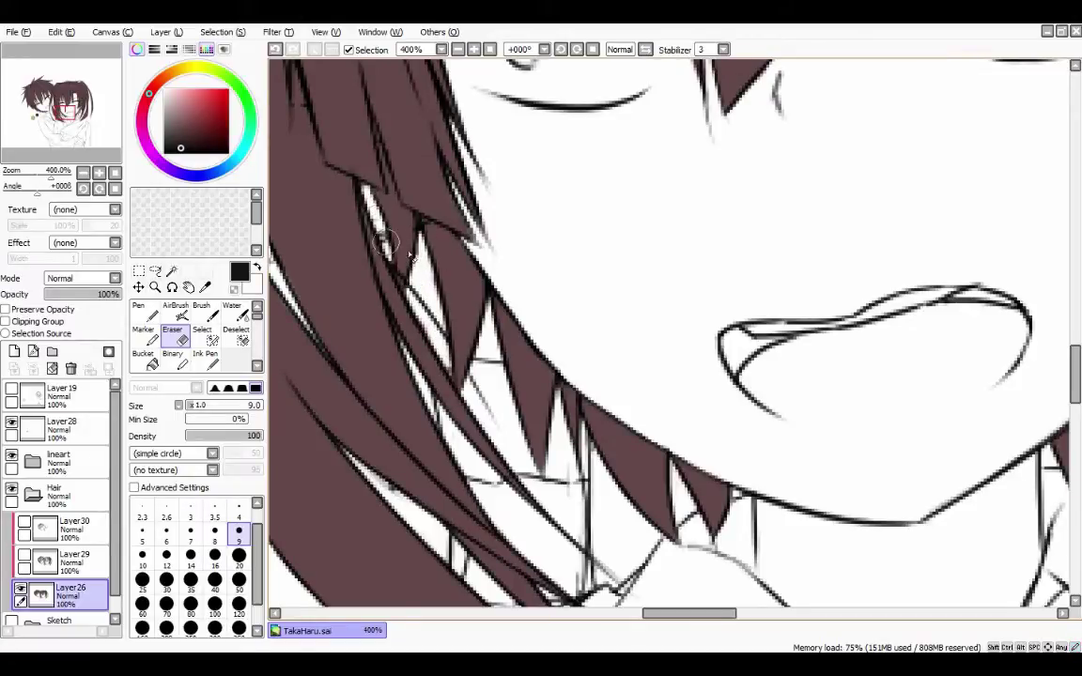
Turn the visibility of shading layers Layer30 and Layer29 back on.
{"action": "scroll", "coordinate": [469, 64], "scroll_direction": "down", "scroll_amount": 3}
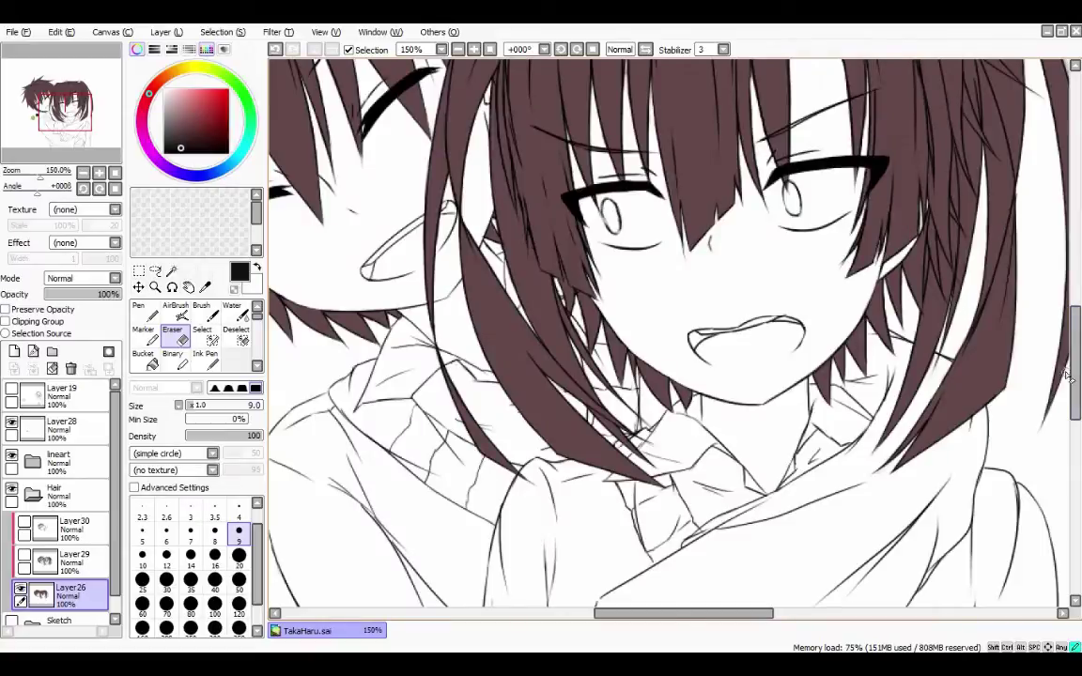
{"action": "left_click_drag", "start_coordinate": [1066, 375], "coordinate": [1029, 507]}
{"action": "left_click", "coordinate": [24, 523]}
{"action": "left_click", "coordinate": [24, 556]}
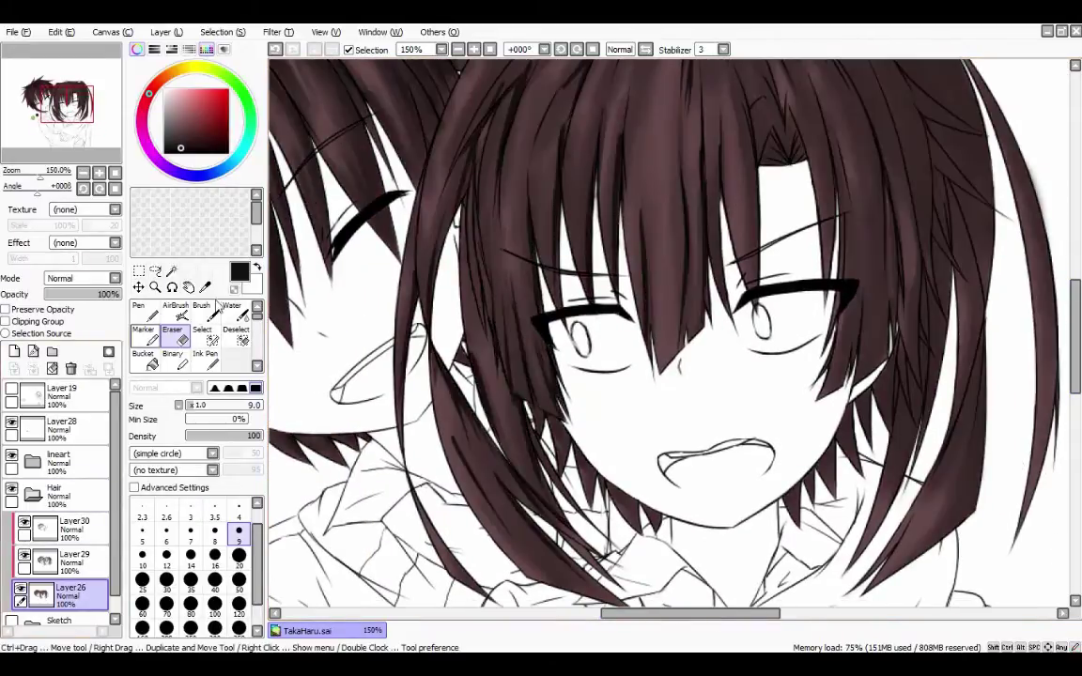
Draw dark accent strokes on the girl's crown and the right half of her fringe on Layer30 with the size 9 Pen.
{"action": "left_click", "coordinate": [139, 310]}
{"action": "left_click_drag", "start_coordinate": [863, 70], "coordinate": [858, 206]}
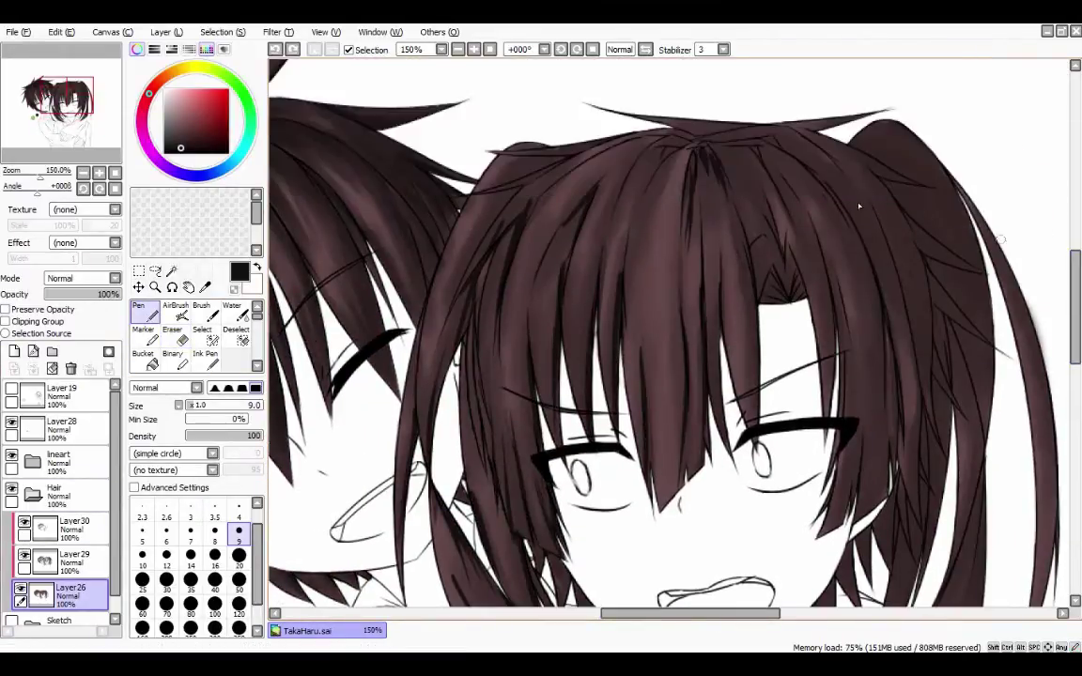
{"action": "left_click", "coordinate": [70, 528]}
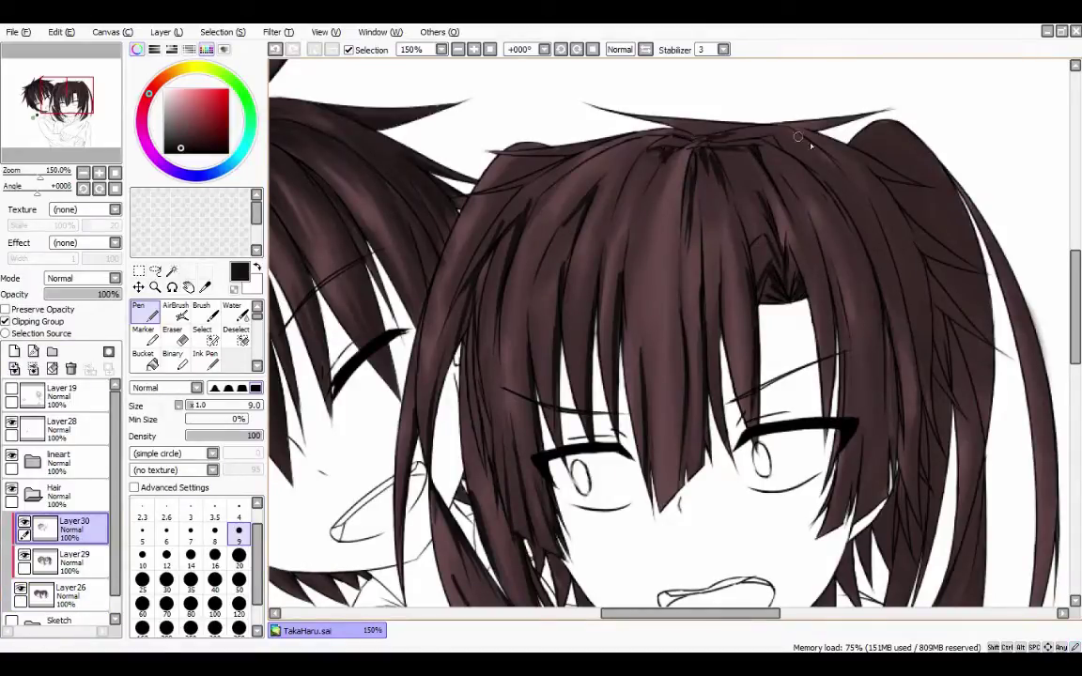
{"action": "mouse_move", "coordinate": [716, 120]}
{"action": "left_mouse_down"}
{"action": "mouse_move", "coordinate": [756, 184]}
{"action": "mouse_move", "coordinate": [789, 297]}
{"action": "mouse_move", "coordinate": [795, 449]}
{"action": "left_mouse_up"}
{"action": "left_click_drag", "start_coordinate": [742, 277], "coordinate": [761, 474]}
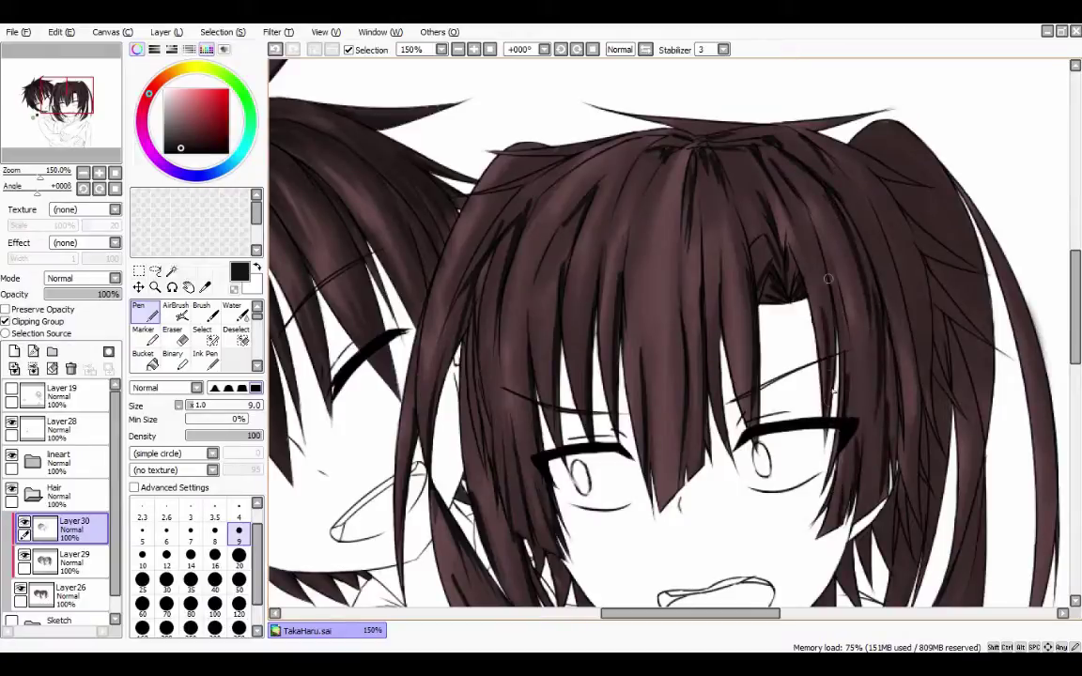
{"action": "left_click_drag", "start_coordinate": [725, 180], "coordinate": [753, 295]}
{"action": "left_click_drag", "start_coordinate": [813, 273], "coordinate": [822, 481]}
{"action": "left_click_drag", "start_coordinate": [808, 360], "coordinate": [802, 418]}
{"action": "left_click_drag", "start_coordinate": [769, 151], "coordinate": [817, 268]}
{"action": "left_click_drag", "start_coordinate": [816, 211], "coordinate": [864, 241]}
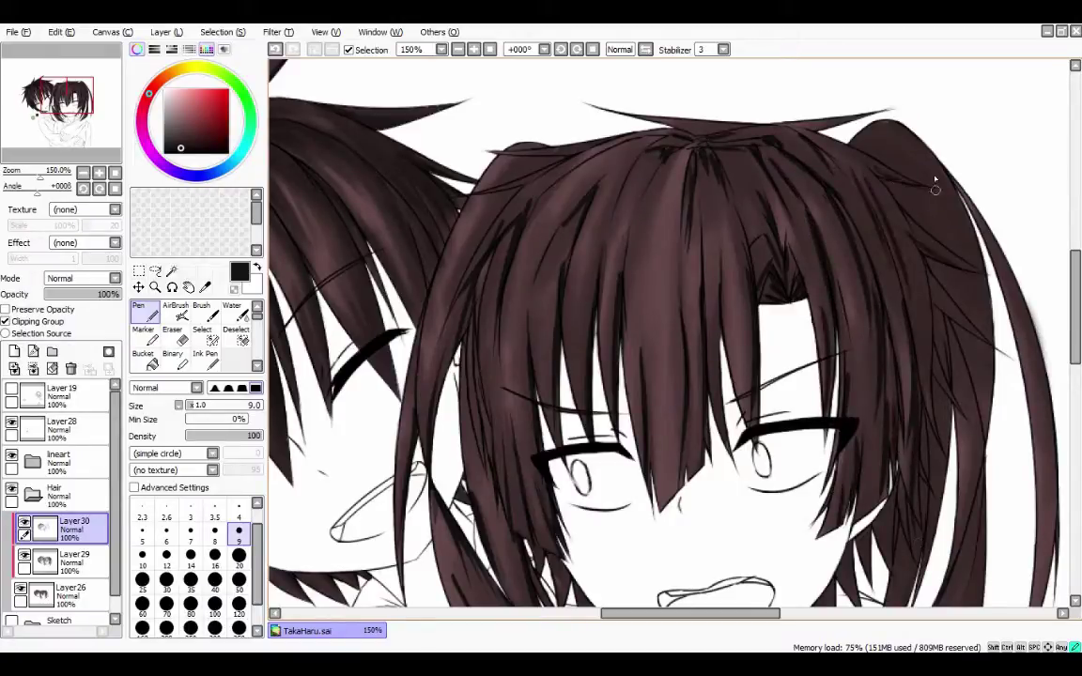
Add dark accent strokes to the base of the girl's left pigtail and the strands on the right side of her head.
{"action": "mouse_move", "coordinate": [558, 128]}
{"action": "left_mouse_down"}
{"action": "mouse_move", "coordinate": [488, 170]}
{"action": "mouse_move", "coordinate": [453, 160]}
{"action": "mouse_move", "coordinate": [436, 214]}
{"action": "left_mouse_up"}
{"action": "left_click_drag", "start_coordinate": [416, 278], "coordinate": [395, 347]}
{"action": "mouse_move", "coordinate": [866, 266]}
{"action": "left_mouse_down"}
{"action": "mouse_move", "coordinate": [834, 398]}
{"action": "mouse_move", "coordinate": [850, 432]}
{"action": "left_mouse_up"}
{"action": "scroll", "coordinate": [913, 251], "scroll_direction": "up", "scroll_amount": 3}
{"action": "left_click_drag", "start_coordinate": [781, 233], "coordinate": [817, 296]}
{"action": "left_click_drag", "start_coordinate": [825, 225], "coordinate": [846, 325]}
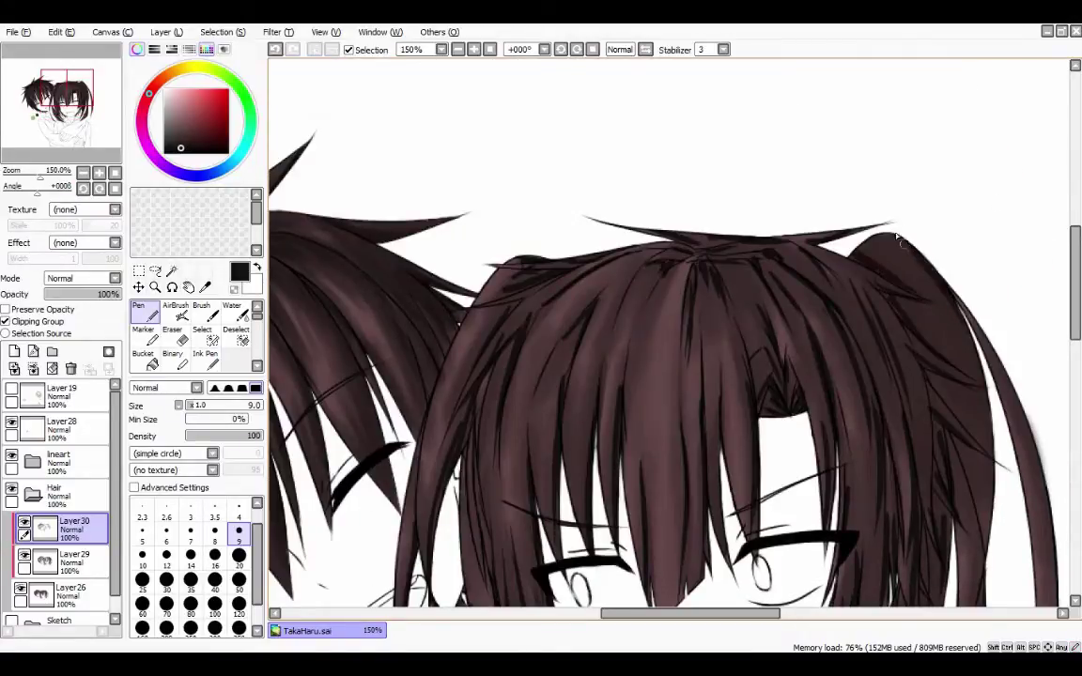
Draw dark accent strokes along the girl's right pigtail, from its base down to the tips, on Layer30 with the size 9 Pen.
{"action": "mouse_move", "coordinate": [779, 212]}
{"action": "left_mouse_down"}
{"action": "mouse_move", "coordinate": [836, 249]}
{"action": "mouse_move", "coordinate": [869, 441]}
{"action": "left_mouse_up"}
{"action": "scroll", "coordinate": [993, 326], "scroll_direction": "down", "scroll_amount": 4}
{"action": "left_click_drag", "start_coordinate": [869, 248], "coordinate": [857, 338]}
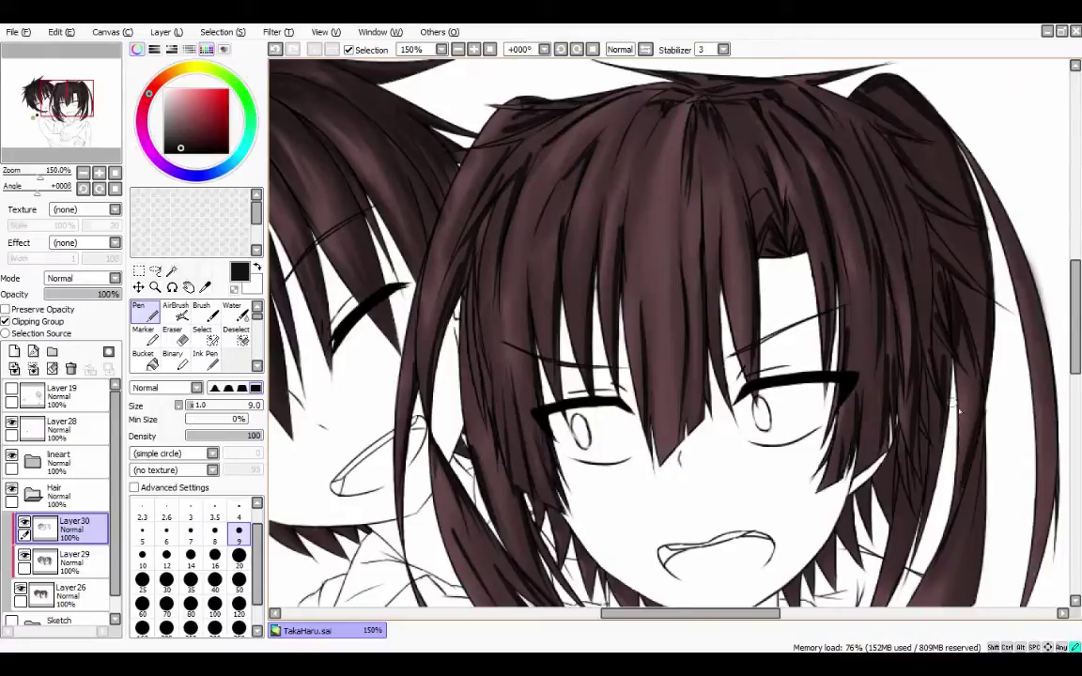
{"action": "scroll", "coordinate": [967, 357], "scroll_direction": "down", "scroll_amount": 5}
{"action": "left_click_drag", "start_coordinate": [884, 235], "coordinate": [879, 324]}
{"action": "left_click_drag", "start_coordinate": [936, 355], "coordinate": [900, 422]}
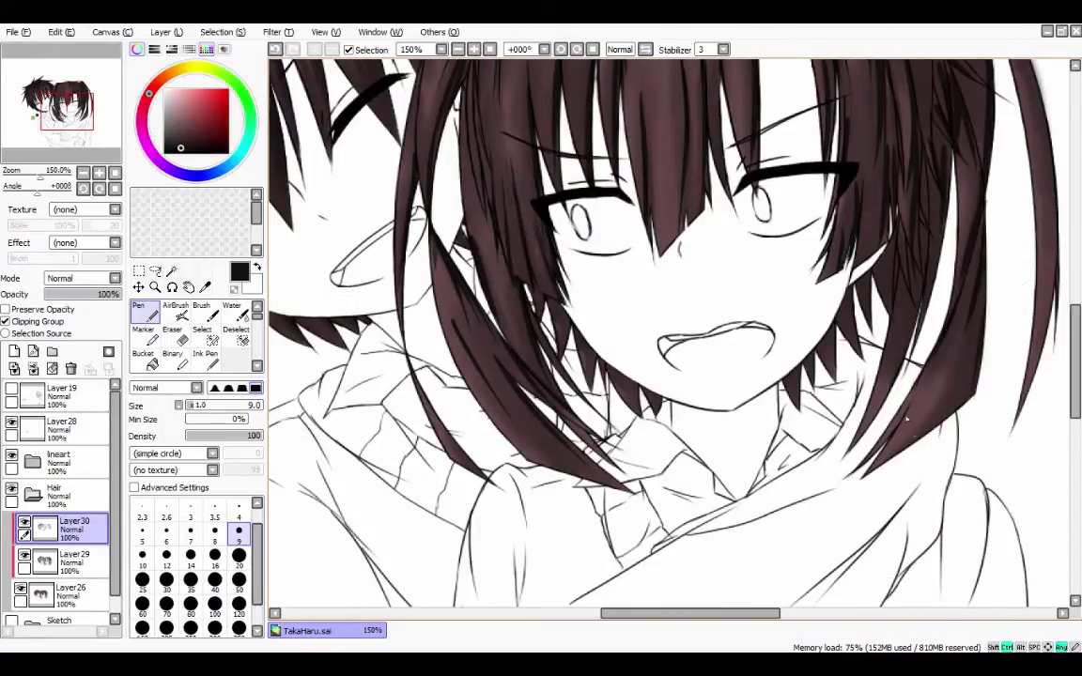
{"action": "scroll", "coordinate": [1005, 328], "scroll_direction": "right", "scroll_amount": 4}
{"action": "scroll", "coordinate": [1010, 351], "scroll_direction": "up", "scroll_amount": 1}
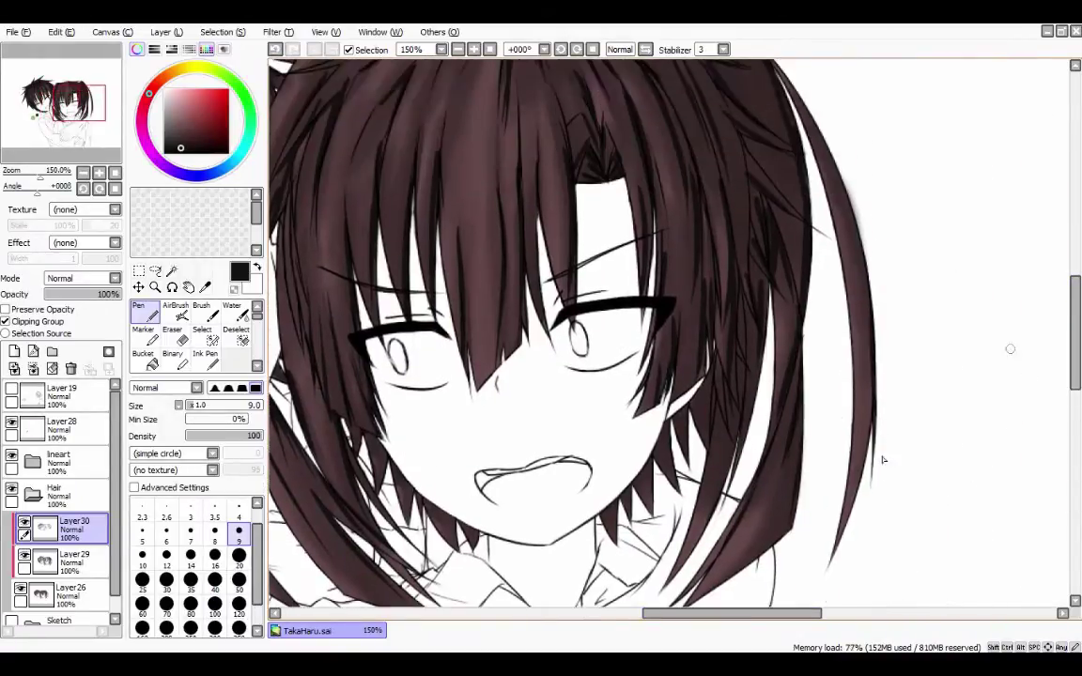
{"action": "scroll", "coordinate": [939, 338], "scroll_direction": "up", "scroll_amount": 5}
{"action": "left_click_drag", "start_coordinate": [814, 245], "coordinate": [858, 304]}
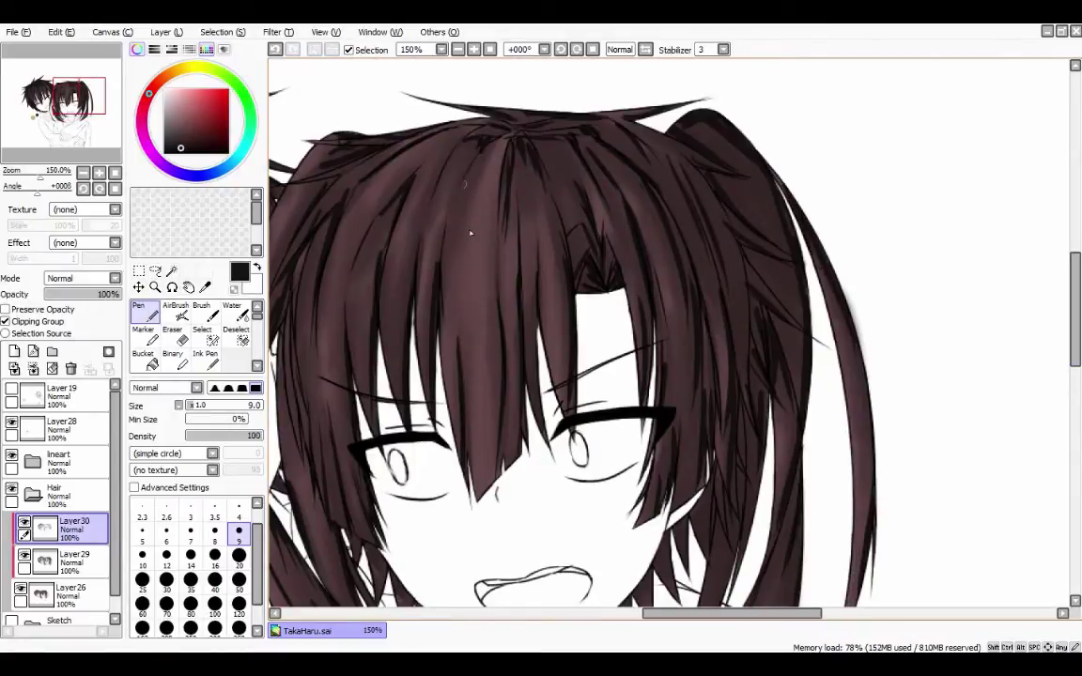
Blend the dark accents on the girl's left pigtail and left side locks on Layer30 with the size 9 Water tool.
{"action": "left_click", "coordinate": [231, 312]}
{"action": "scroll", "coordinate": [628, 319], "scroll_direction": "left", "scroll_amount": 6}
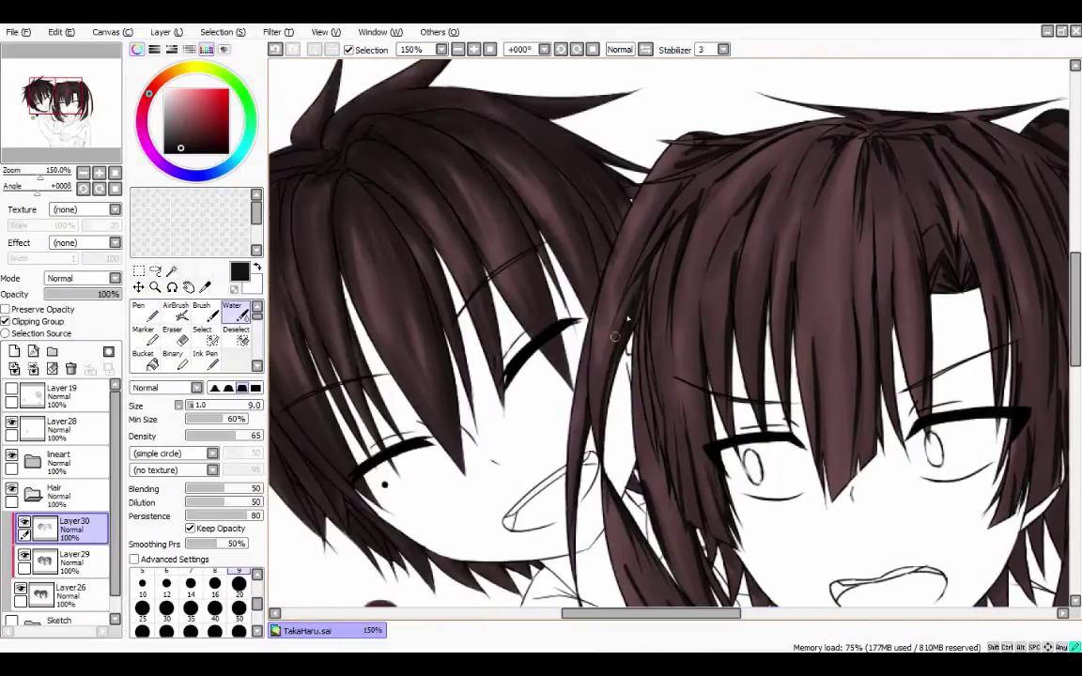
{"action": "mouse_move", "coordinate": [693, 138]}
{"action": "left_mouse_down"}
{"action": "mouse_move", "coordinate": [660, 166]}
{"action": "mouse_move", "coordinate": [618, 275]}
{"action": "left_mouse_up"}
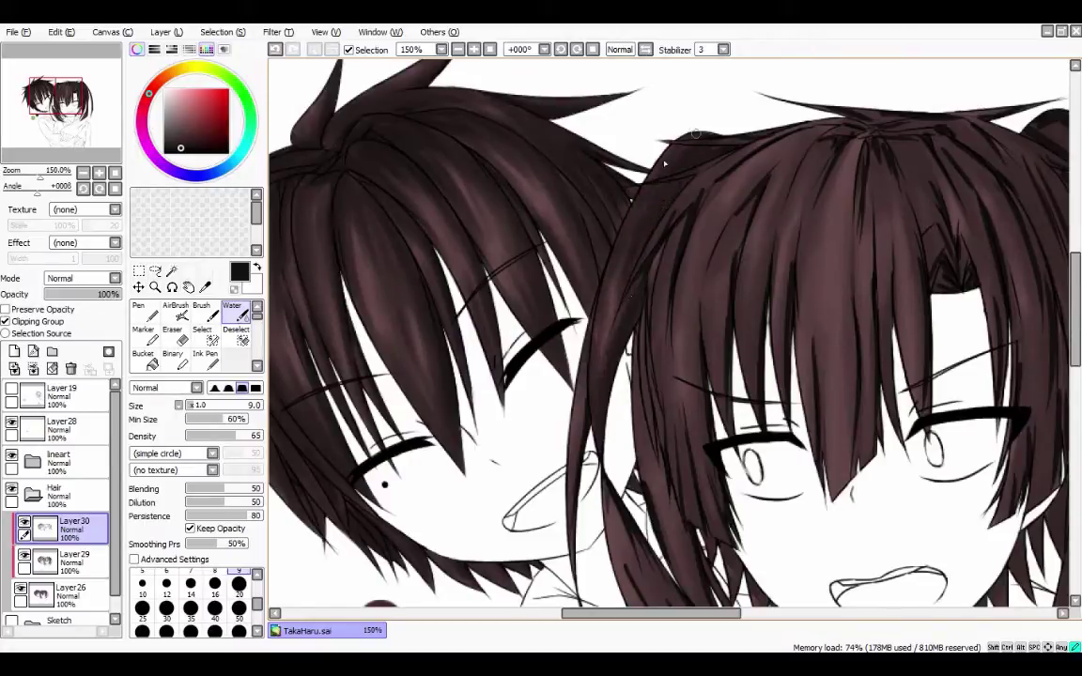
{"action": "left_click_drag", "start_coordinate": [1074, 299], "coordinate": [1074, 327]}
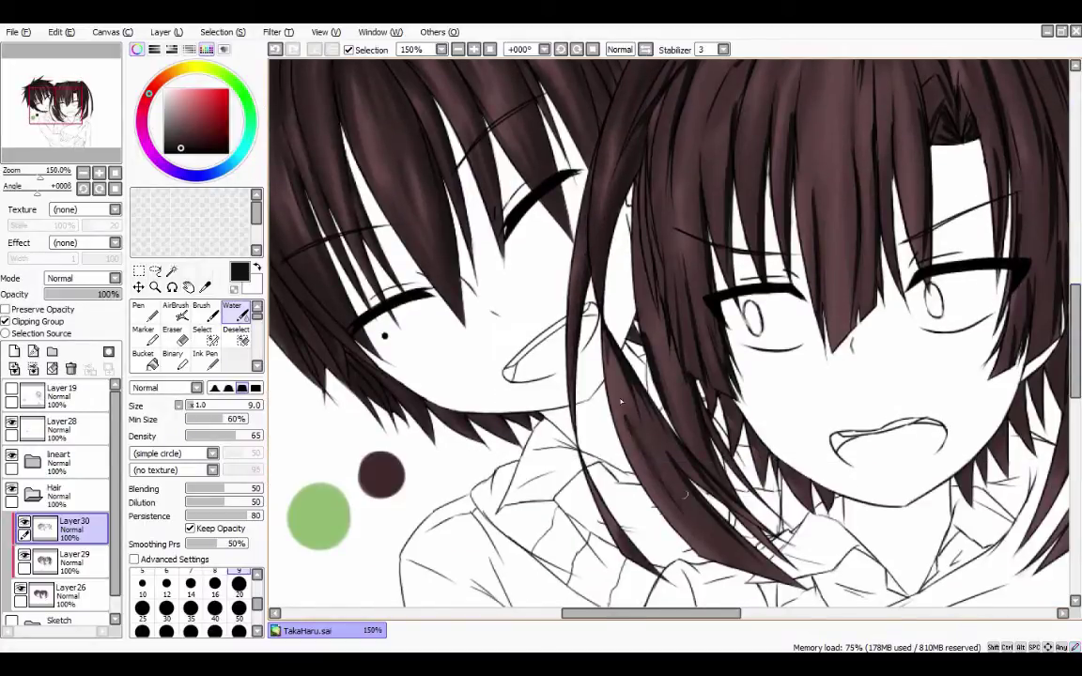
{"action": "left_click_drag", "start_coordinate": [569, 319], "coordinate": [684, 474]}
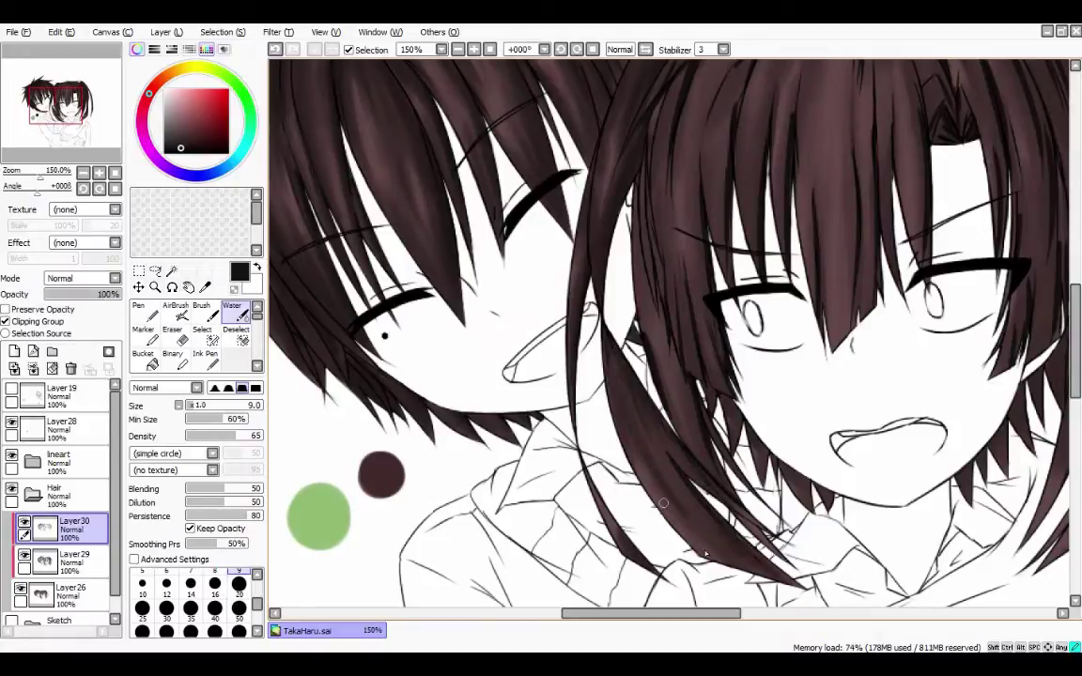
{"action": "left_click_drag", "start_coordinate": [578, 421], "coordinate": [714, 551]}
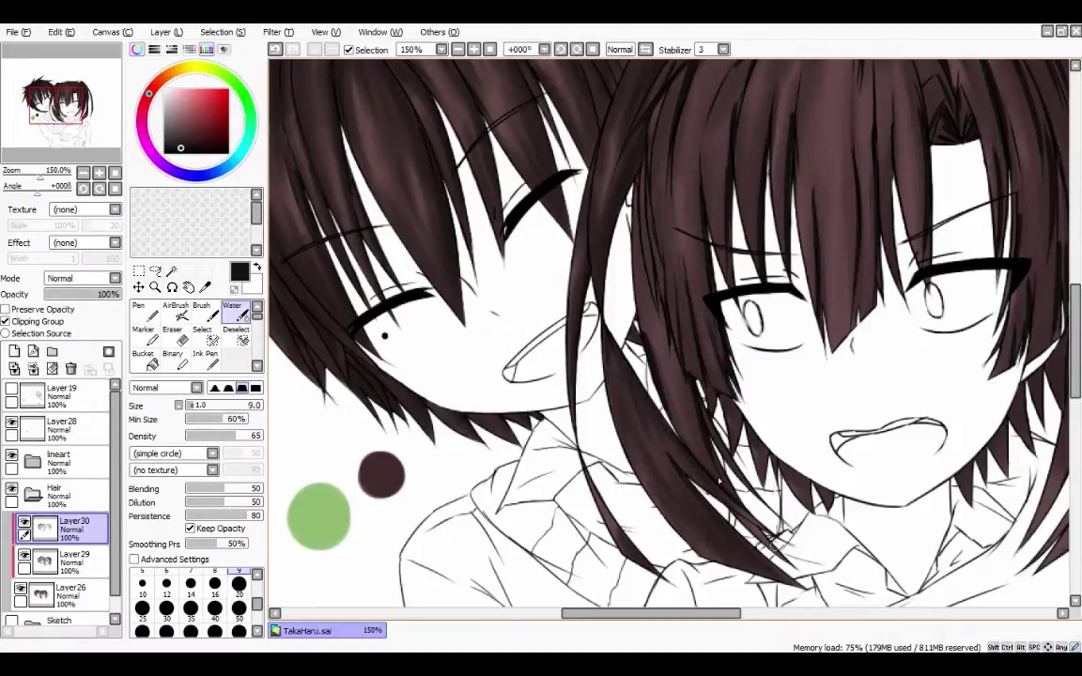
{"action": "left_click_drag", "start_coordinate": [611, 371], "coordinate": [703, 470]}
{"action": "left_click_drag", "start_coordinate": [652, 226], "coordinate": [679, 339]}
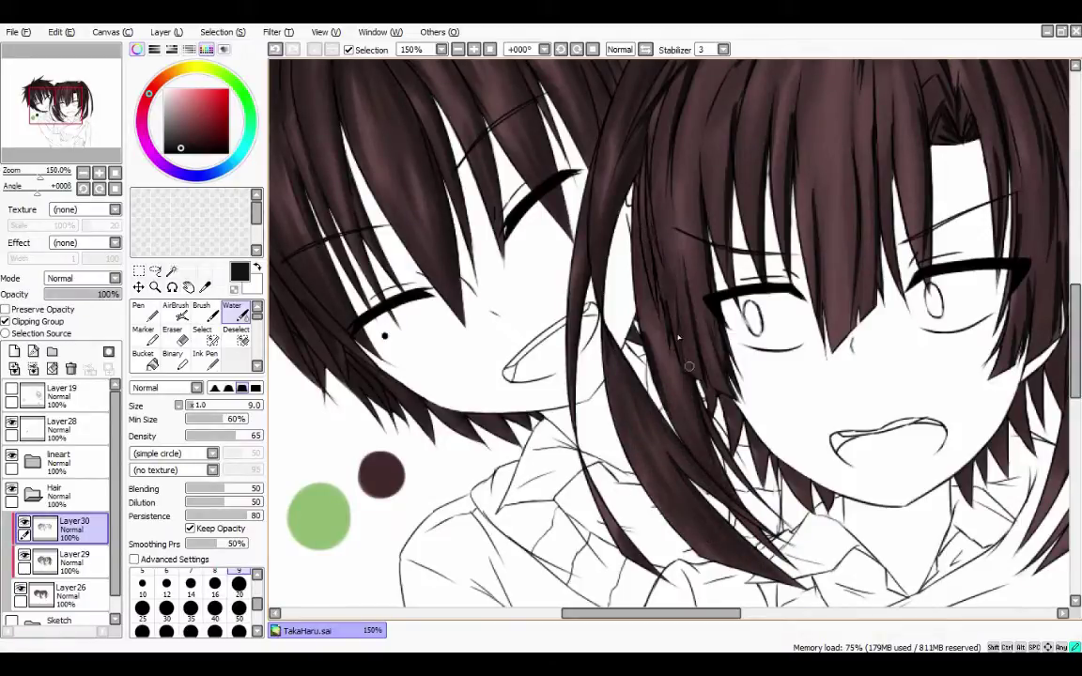
{"action": "mouse_move", "coordinate": [633, 261]}
{"action": "left_mouse_down"}
{"action": "mouse_move", "coordinate": [625, 179]}
{"action": "mouse_move", "coordinate": [571, 270]}
{"action": "mouse_move", "coordinate": [590, 287]}
{"action": "mouse_move", "coordinate": [577, 352]}
{"action": "left_mouse_up"}
{"action": "left_click_drag", "start_coordinate": [606, 299], "coordinate": [591, 355]}
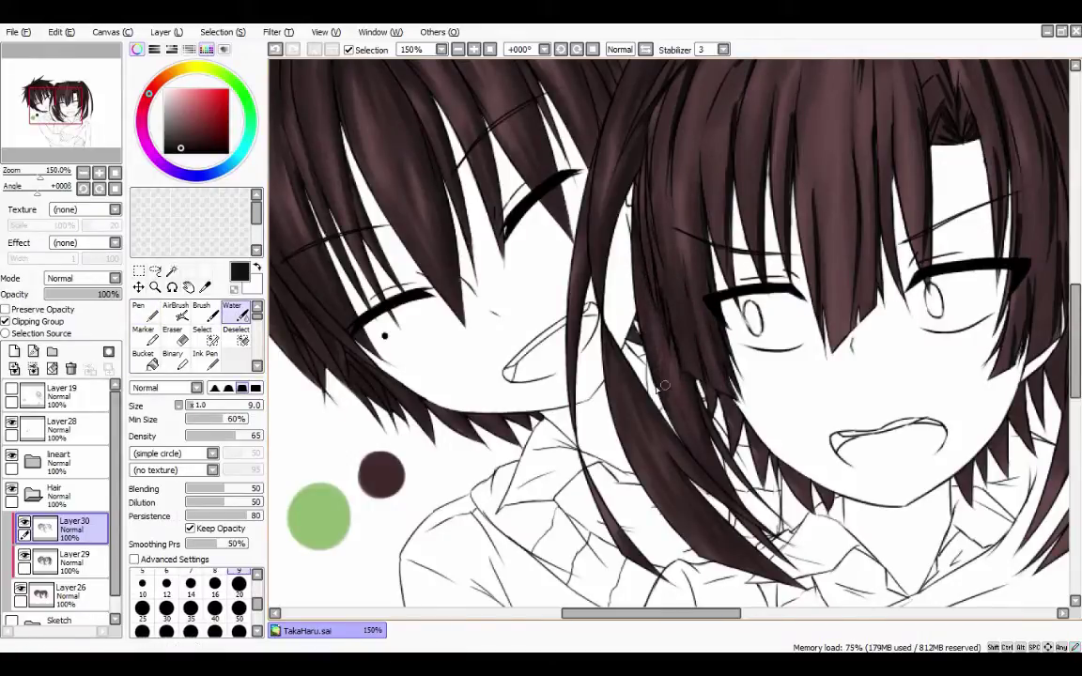
Blend the dark accents on the left side of the girl's crown and upper side locks with the Water tool.
{"action": "scroll", "coordinate": [658, 329], "scroll_direction": "up", "scroll_amount": 2}
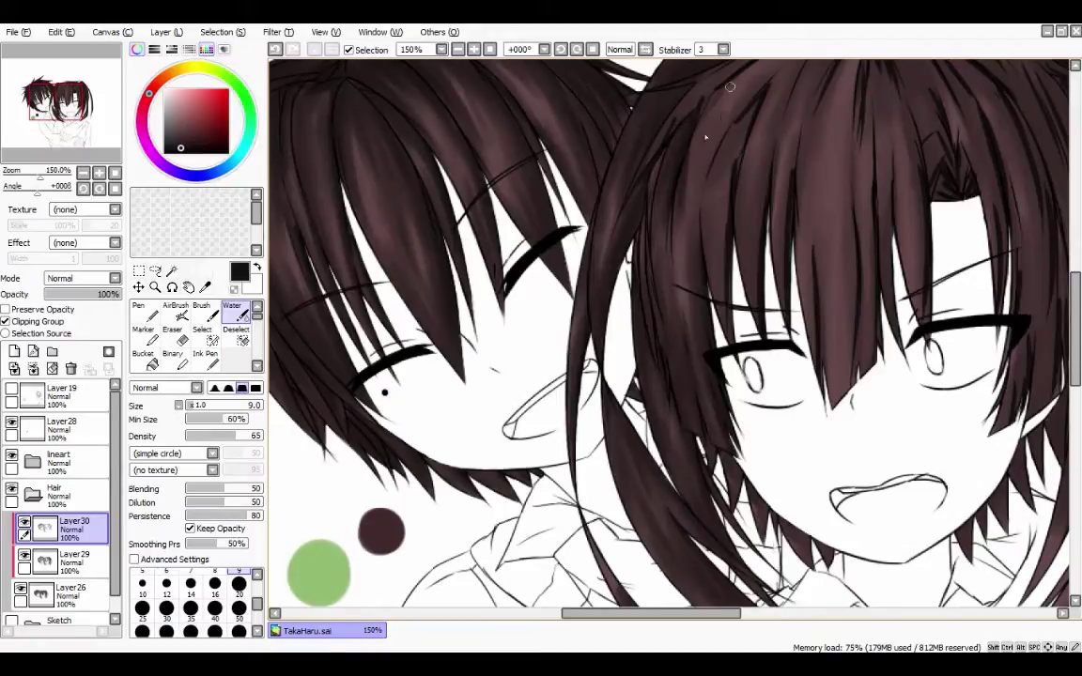
{"action": "scroll", "coordinate": [806, 58], "scroll_direction": "up", "scroll_amount": 3}
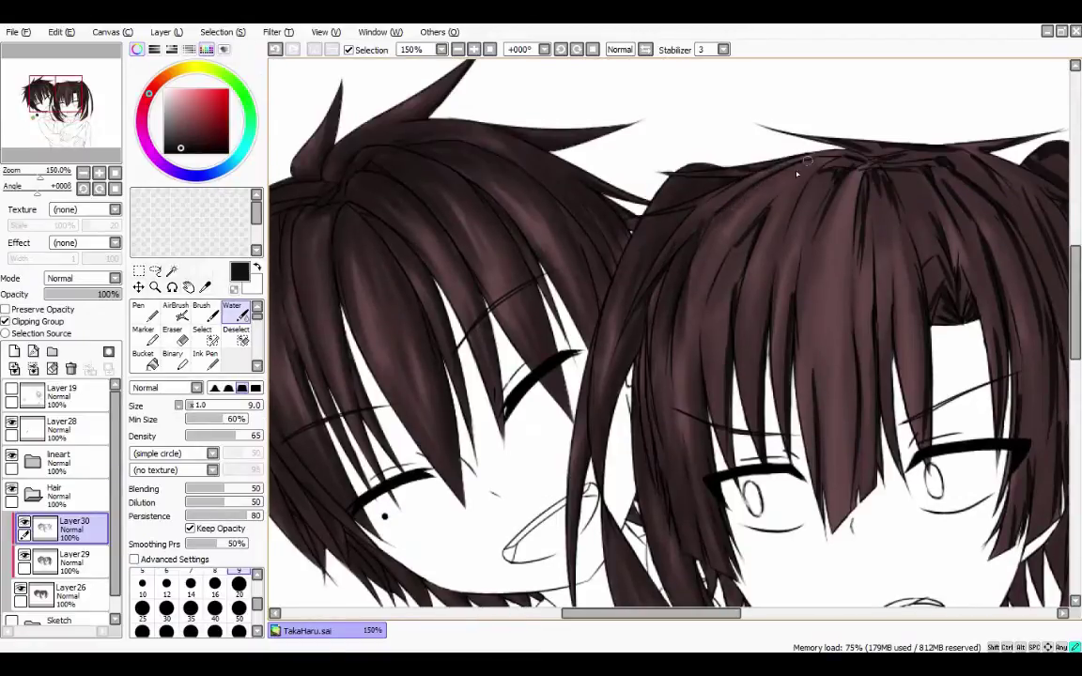
{"action": "mouse_move", "coordinate": [686, 174]}
{"action": "left_mouse_down"}
{"action": "mouse_move", "coordinate": [639, 235]}
{"action": "mouse_move", "coordinate": [622, 282]}
{"action": "left_mouse_up"}
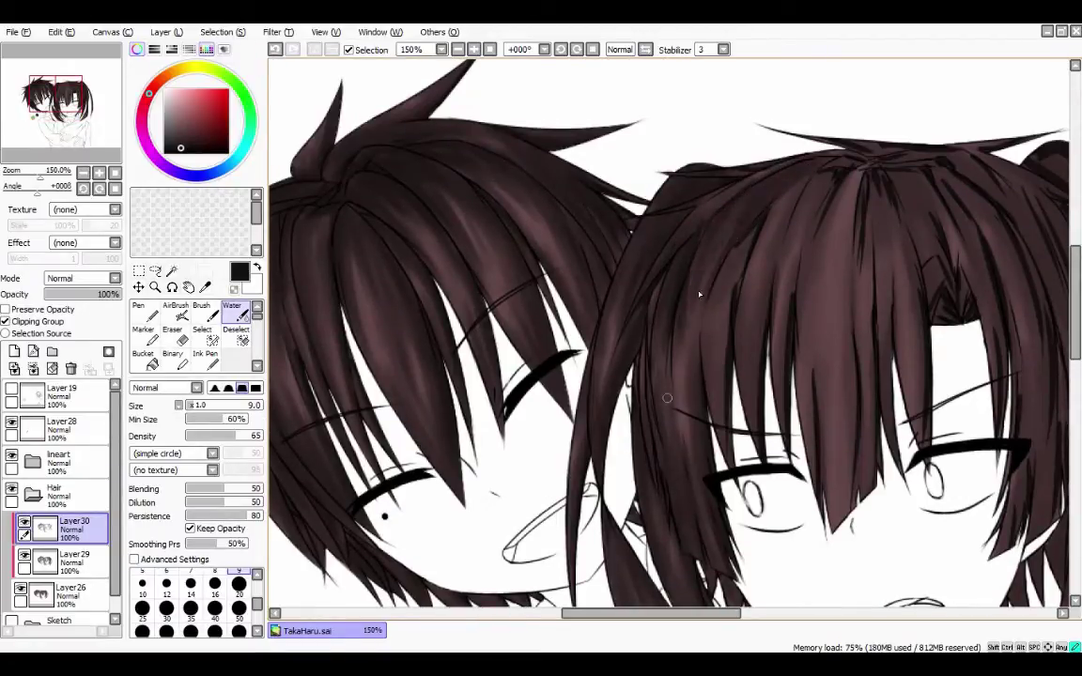
{"action": "mouse_move", "coordinate": [678, 173]}
{"action": "left_mouse_down"}
{"action": "mouse_move", "coordinate": [661, 192]}
{"action": "mouse_move", "coordinate": [635, 327]}
{"action": "left_mouse_up"}
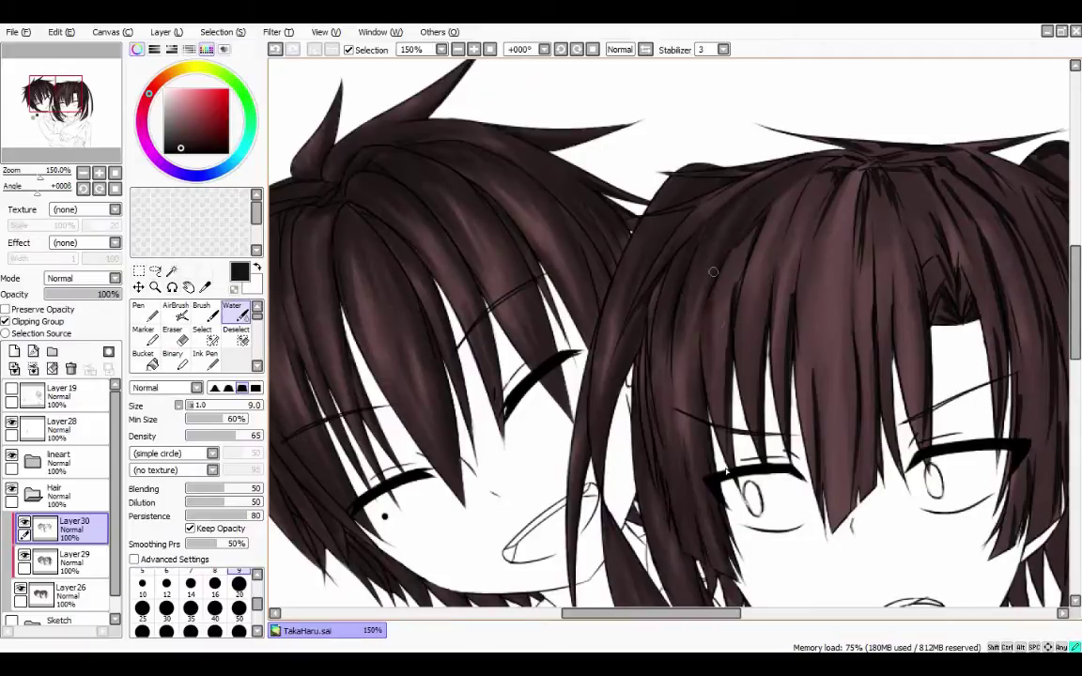
Undo the latest blending stroke and smooth the dark accents in the outer left strands of the girl's fringe.
{"action": "key", "text": "ctrl+z"}
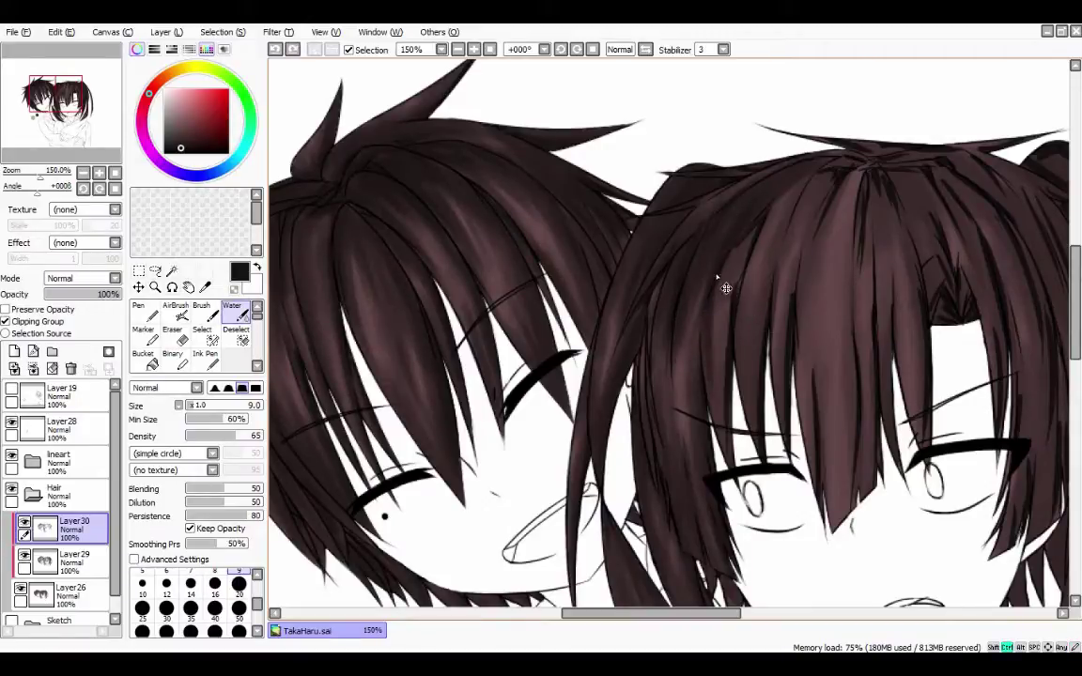
{"action": "key", "text": "ctrl+z"}
{"action": "key", "text": "ctrl+z"}
{"action": "key", "text": "ctrl+z"}
{"action": "key", "text": "ctrl+z"}
{"action": "key", "text": "ctrl+y"}
{"action": "key", "text": "ctrl+y"}
{"action": "key", "text": "ctrl+y"}
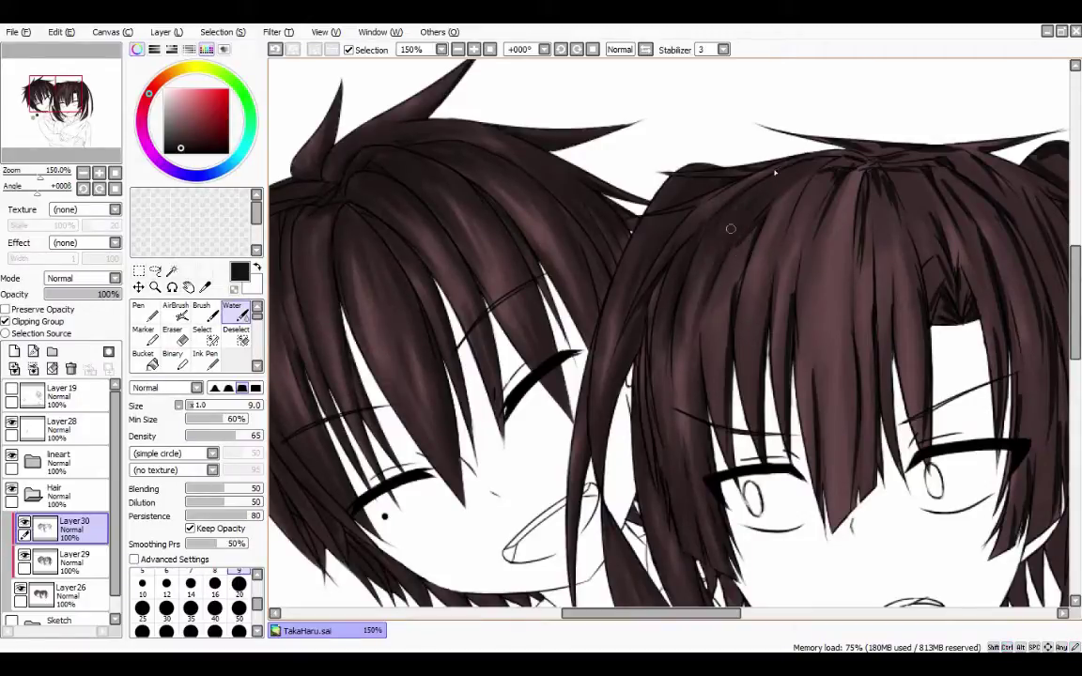
{"action": "key", "text": "ctrl+y"}
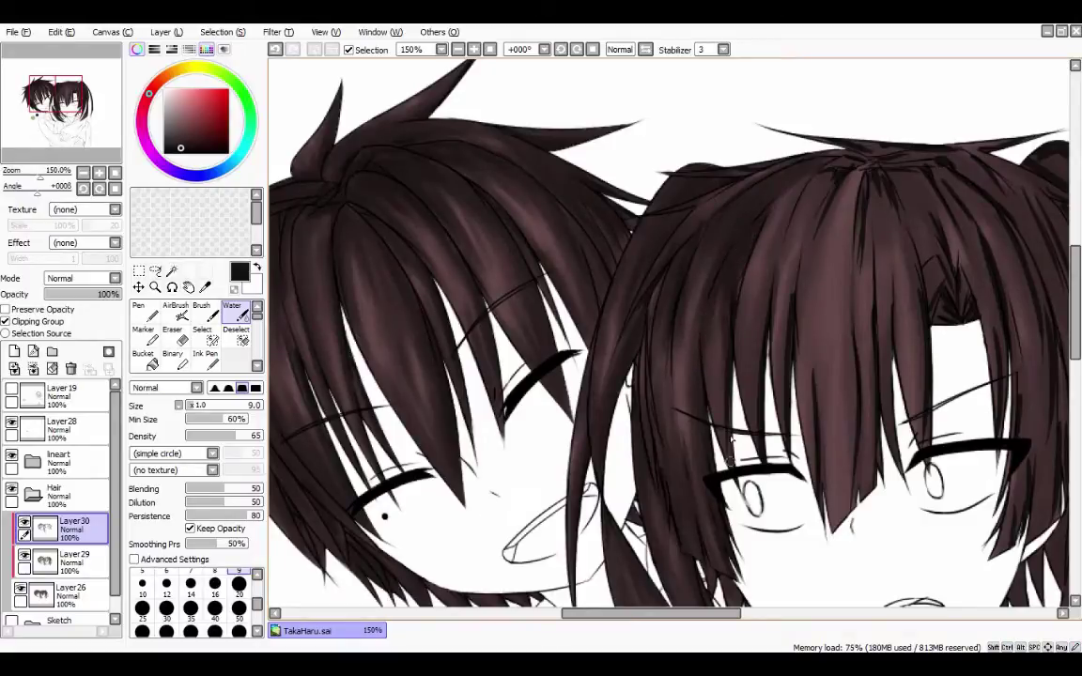
{"action": "key", "text": "ctrl+y"}
{"action": "key", "text": "ctrl+y"}
{"action": "key", "text": "ctrl+y"}
{"action": "key", "text": "ctrl+y"}
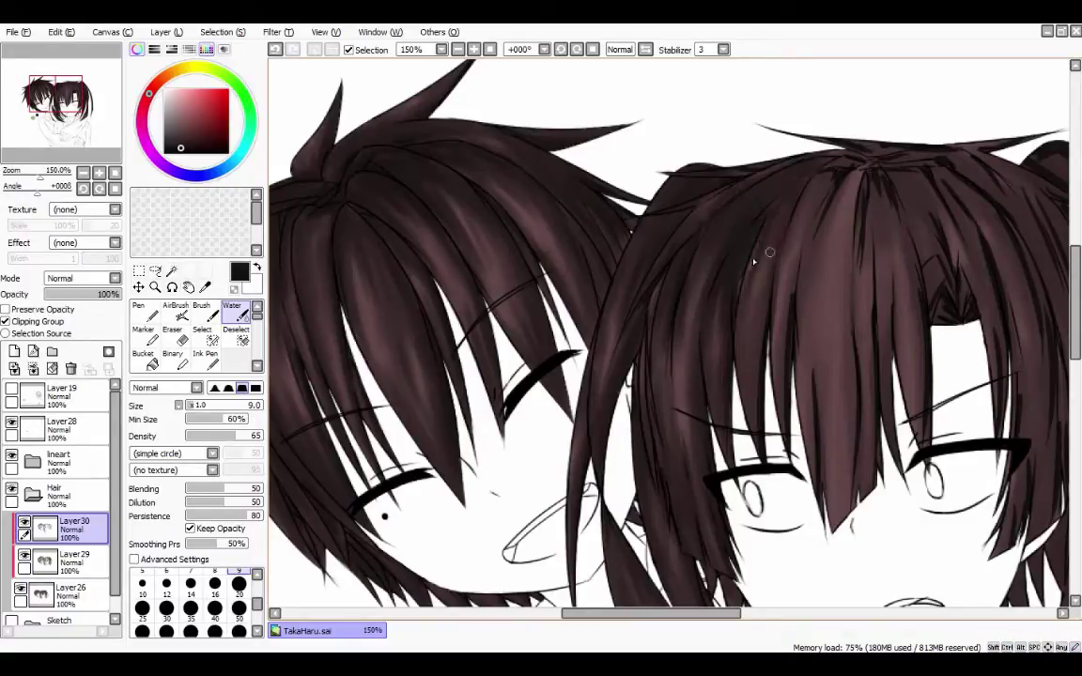
Blend the accent strokes in the fringe strands just left of the girl's large central lock, up to the crown.
{"action": "key", "text": "ctrl+y"}
{"action": "key", "text": "ctrl+y"}
{"action": "key", "text": "ctrl+y"}
{"action": "key", "text": "ctrl+y"}
{"action": "key", "text": "ctrl+y"}
{"action": "key", "text": "ctrl+y"}
{"action": "key", "text": "ctrl+y"}
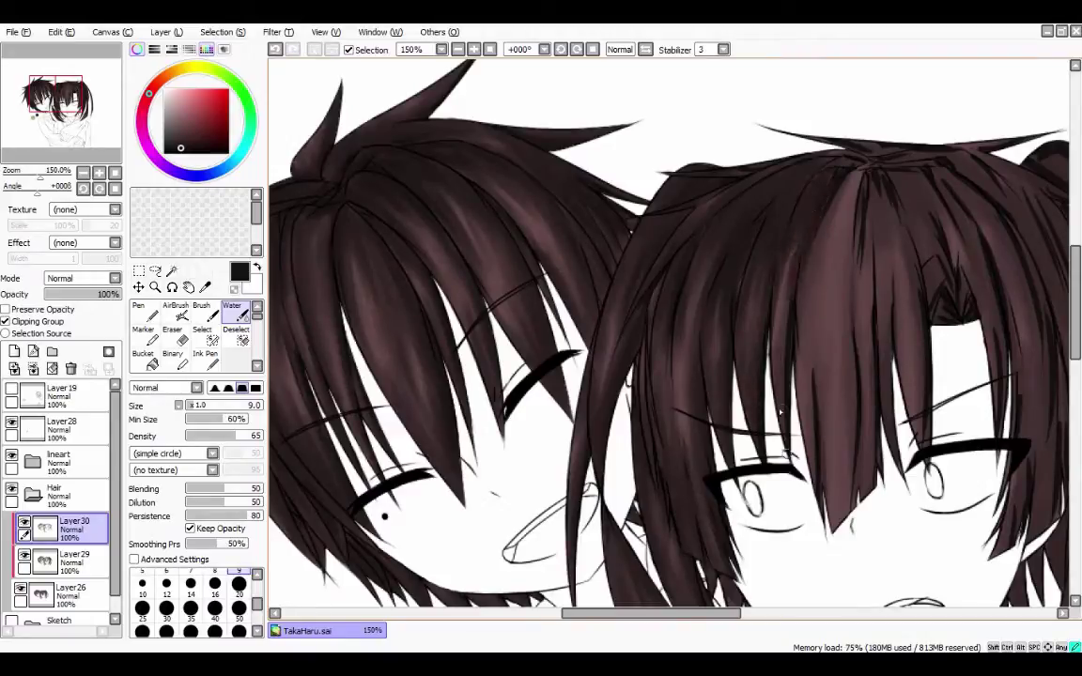
{"action": "key", "text": "ctrl+y"}
{"action": "key", "text": "ctrl+y"}
{"action": "key", "text": "ctrl+y"}
{"action": "key", "text": "ctrl+y"}
{"action": "key", "text": "ctrl+y"}
{"action": "key", "text": "ctrl+y"}
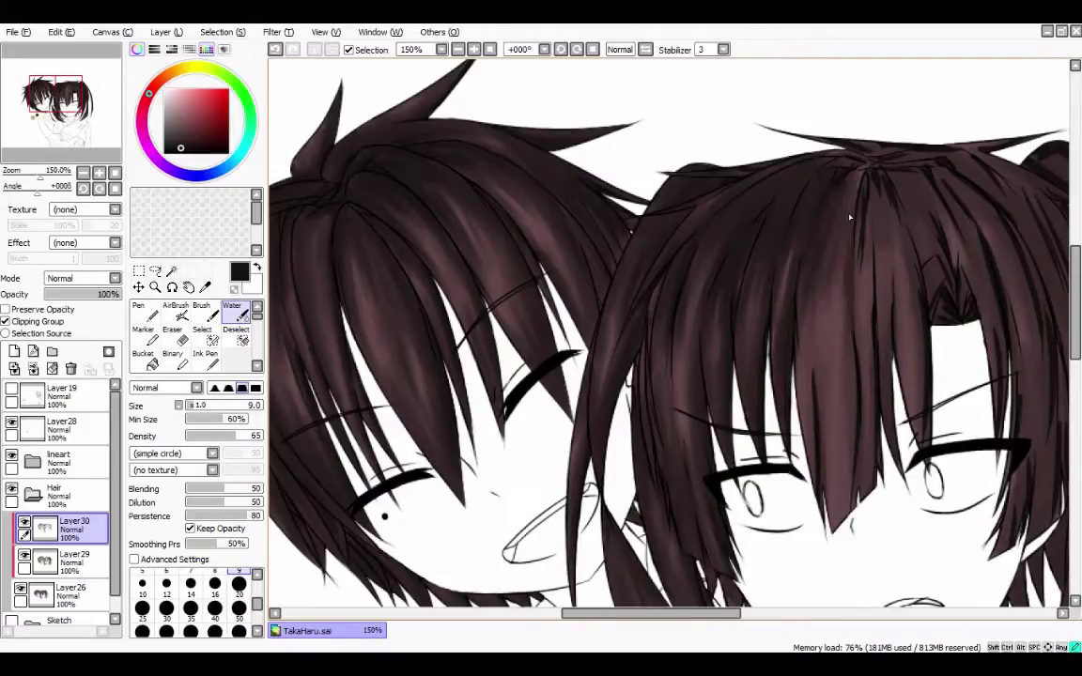
Blend the shading of the girl's large central fringe lock from the parting down to its tip.
{"action": "key", "text": "ctrl+y"}
{"action": "key", "text": "ctrl+y"}
{"action": "key", "text": "ctrl+y"}
{"action": "key", "text": "ctrl+y"}
{"action": "key", "text": "ctrl+y"}
{"action": "key", "text": "ctrl+y"}
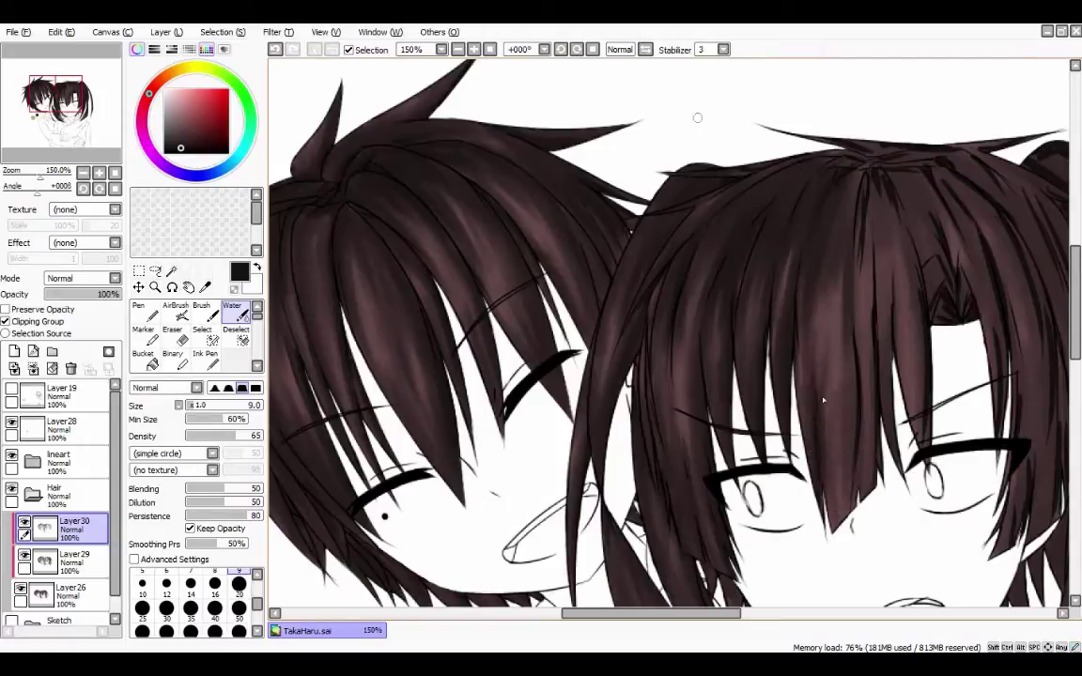
{"action": "key", "text": "ctrl+y"}
{"action": "key", "text": "ctrl+y"}
{"action": "key", "text": "ctrl+y"}
{"action": "key", "text": "ctrl+y"}
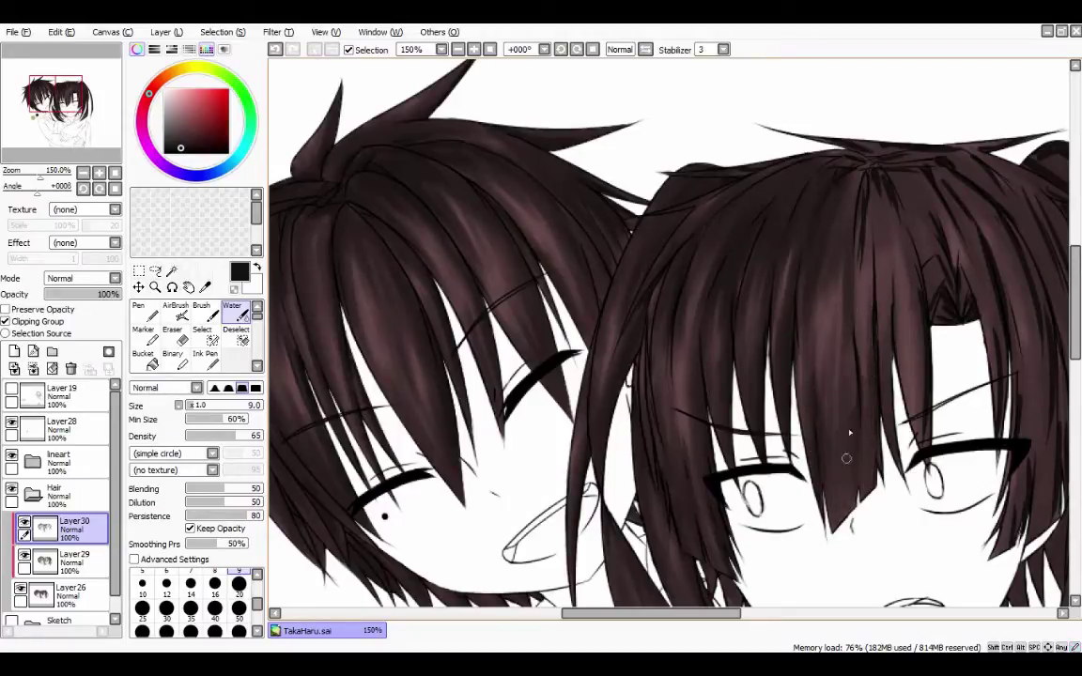
{"action": "key", "text": "ctrl+y"}
{"action": "key", "text": "ctrl+y"}
{"action": "key", "text": "ctrl+y"}
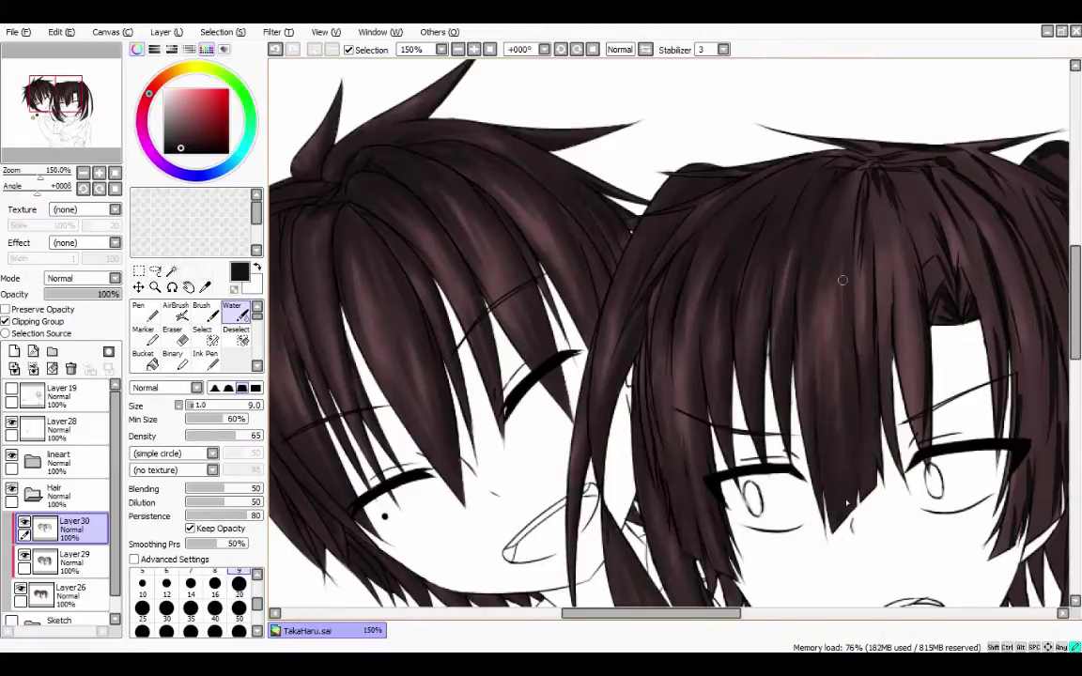
{"action": "key", "text": "ctrl+y"}
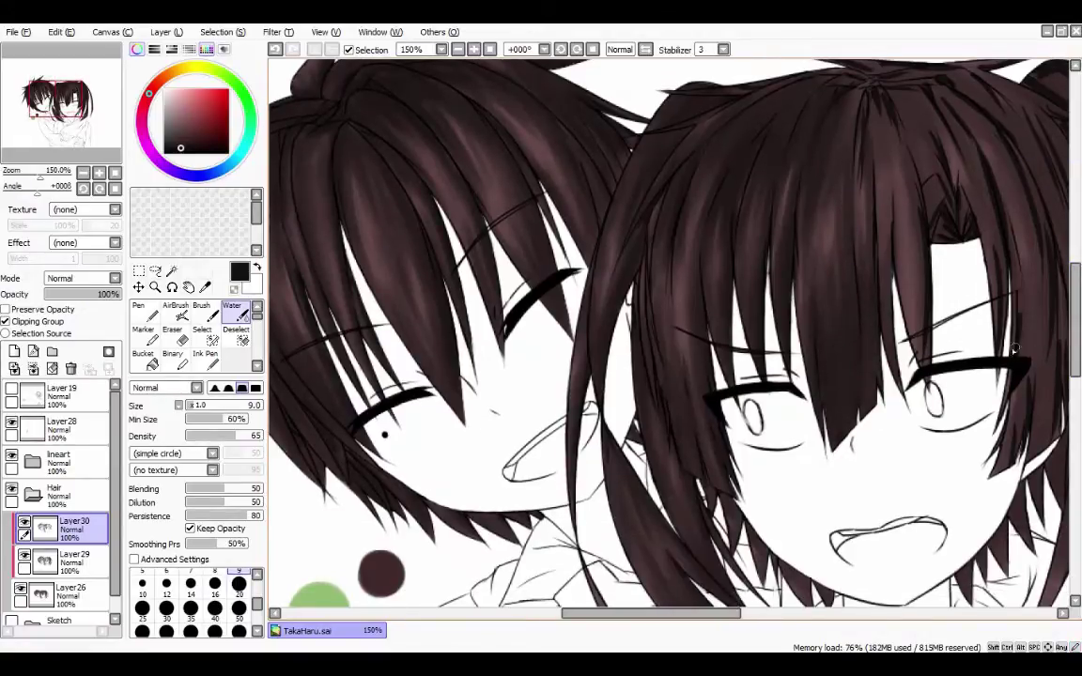
Blend the accents on the girl's crown and right half of the fringe with the Water tool, sampling a dark brown from the hair.
{"action": "key", "text": "e"}
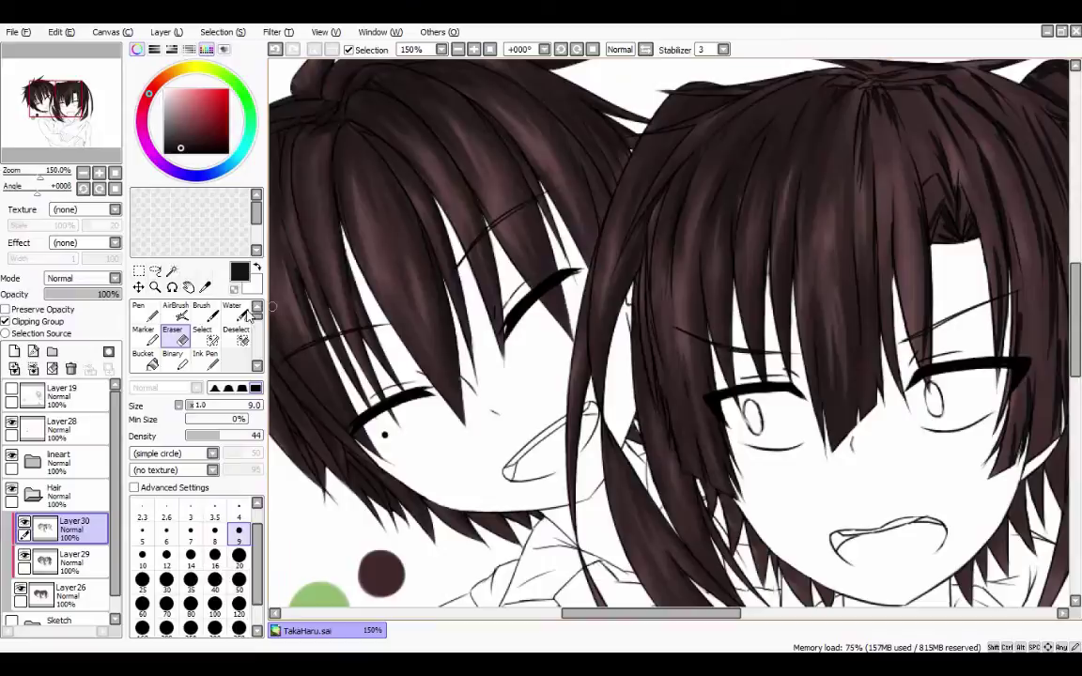
{"action": "left_click", "coordinate": [246, 318]}
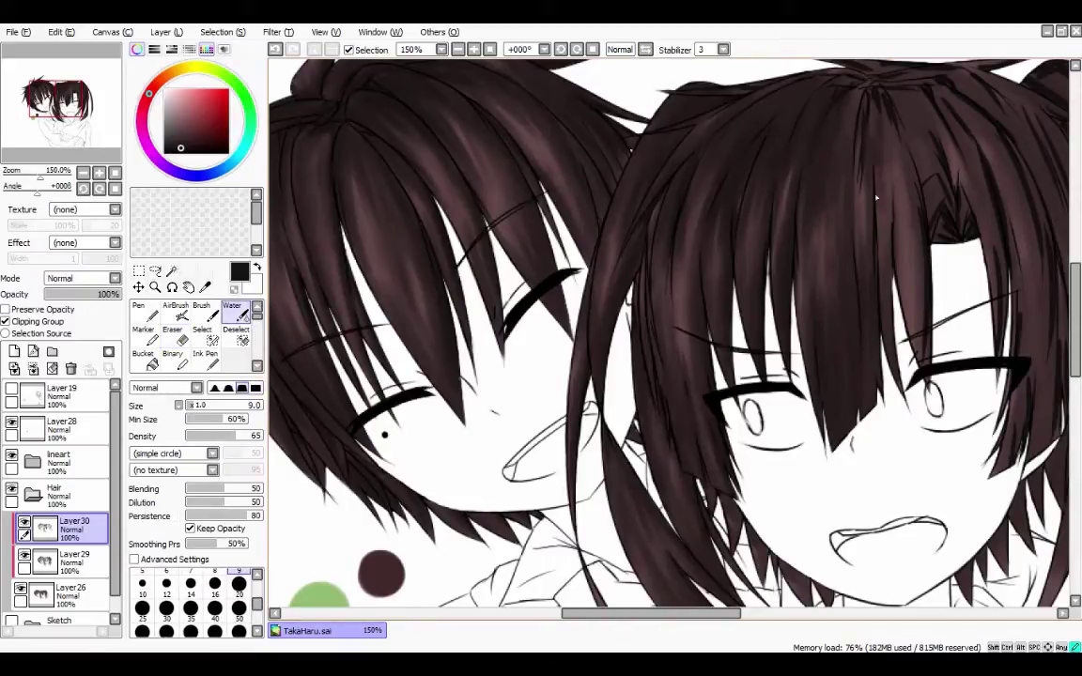
{"action": "mouse_move", "coordinate": [878, 161]}
{"action": "left_mouse_down"}
{"action": "mouse_move", "coordinate": [888, 272]}
{"action": "mouse_move", "coordinate": [831, 329]}
{"action": "left_mouse_up"}
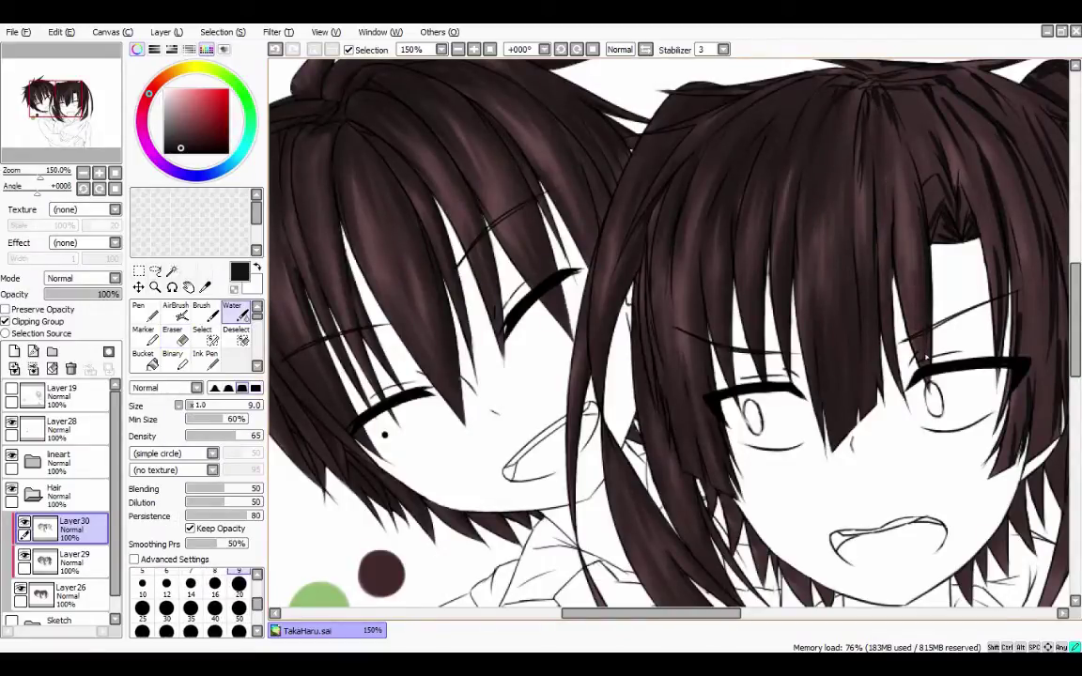
{"action": "left_click_drag", "start_coordinate": [813, 136], "coordinate": [822, 299]}
{"action": "scroll", "coordinate": [916, 197], "scroll_direction": "up", "scroll_amount": 2}
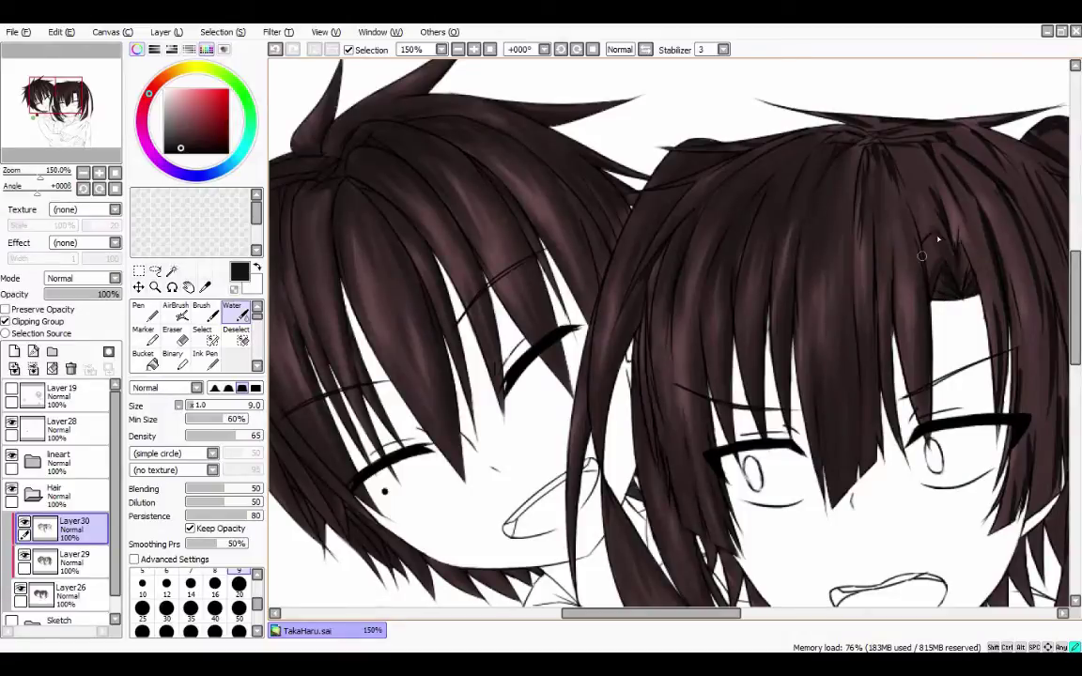
{"action": "left_click", "coordinate": [906, 153], "text": "alt"}
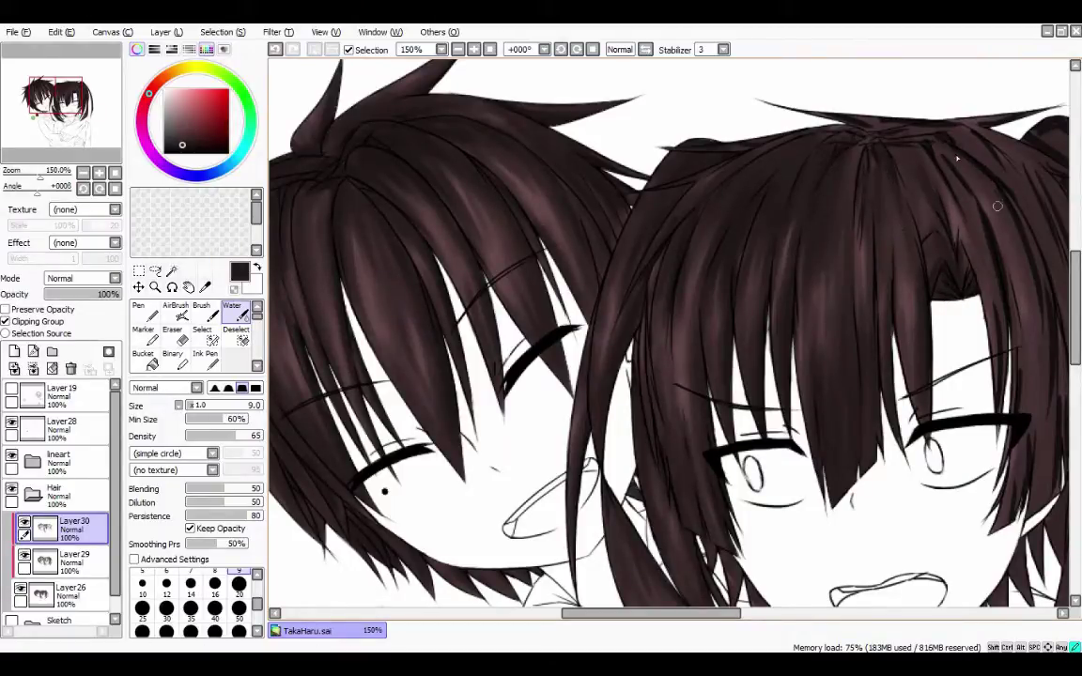
{"action": "left_click_drag", "start_coordinate": [873, 136], "coordinate": [864, 180]}
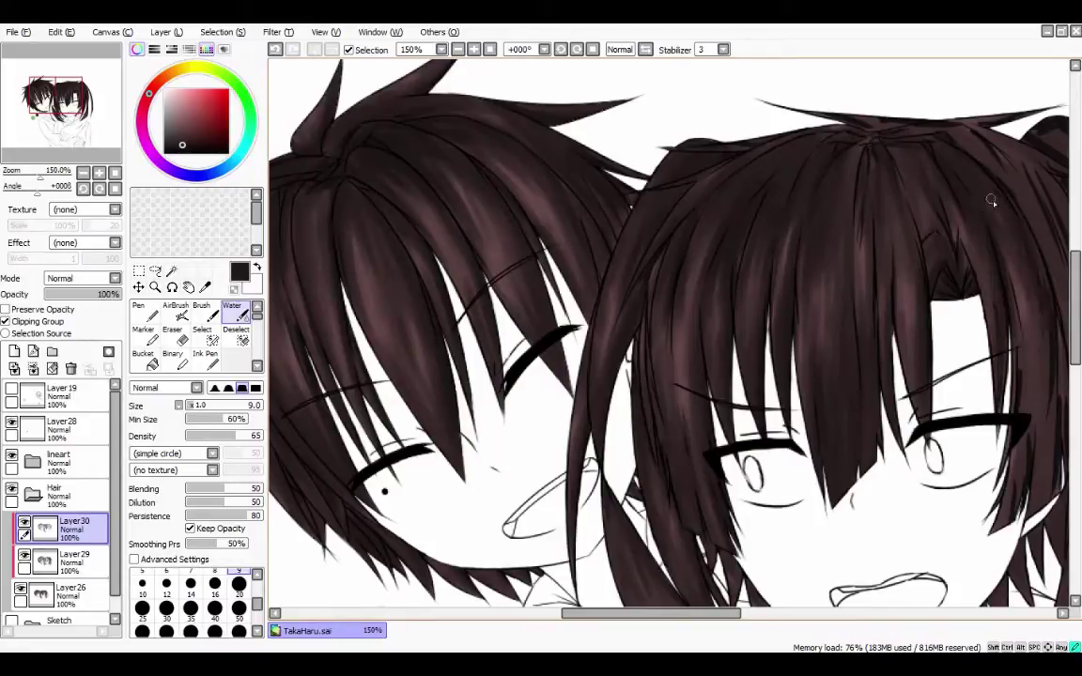
Blend the dark accents on the right side of the girl's head and the base of her right pigtail.
{"action": "scroll", "coordinate": [792, 567], "scroll_direction": "right", "scroll_amount": 3}
{"action": "scroll", "coordinate": [792, 375], "scroll_direction": "down", "scroll_amount": 1}
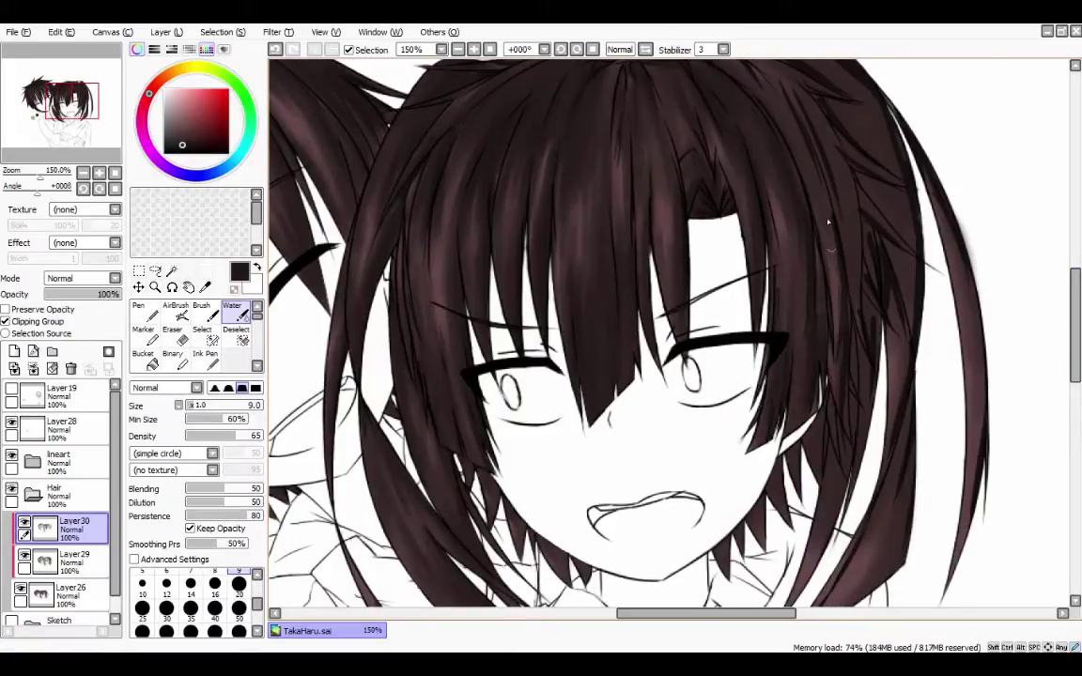
{"action": "scroll", "coordinate": [1015, 200], "scroll_direction": "up", "scroll_amount": 3}
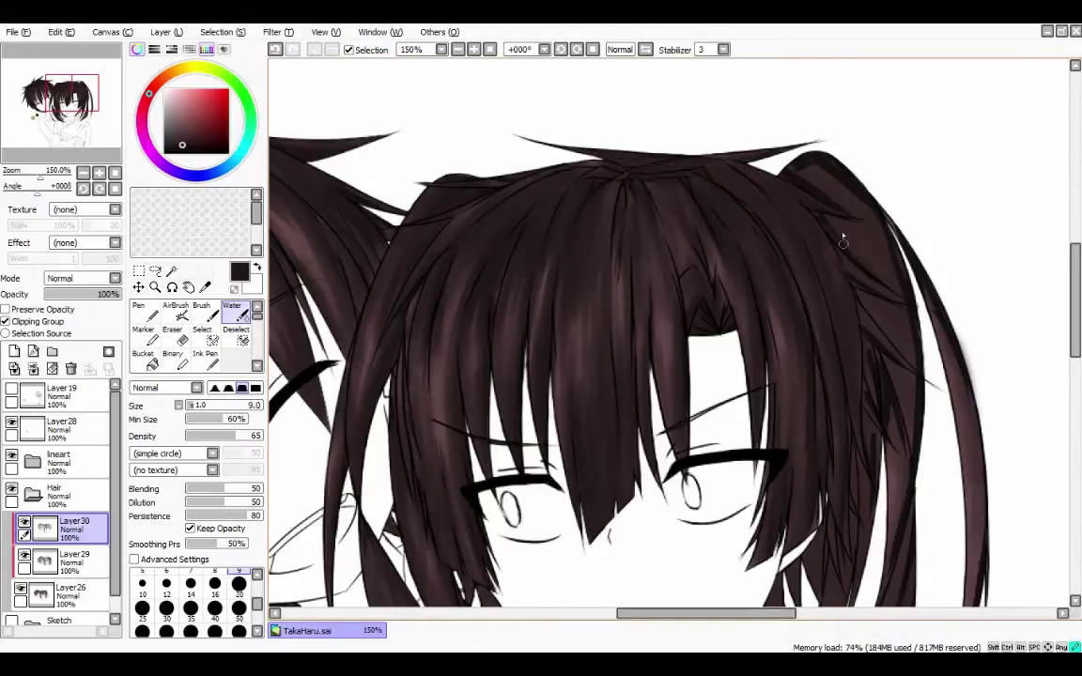
{"action": "left_click_drag", "start_coordinate": [895, 373], "coordinate": [897, 457]}
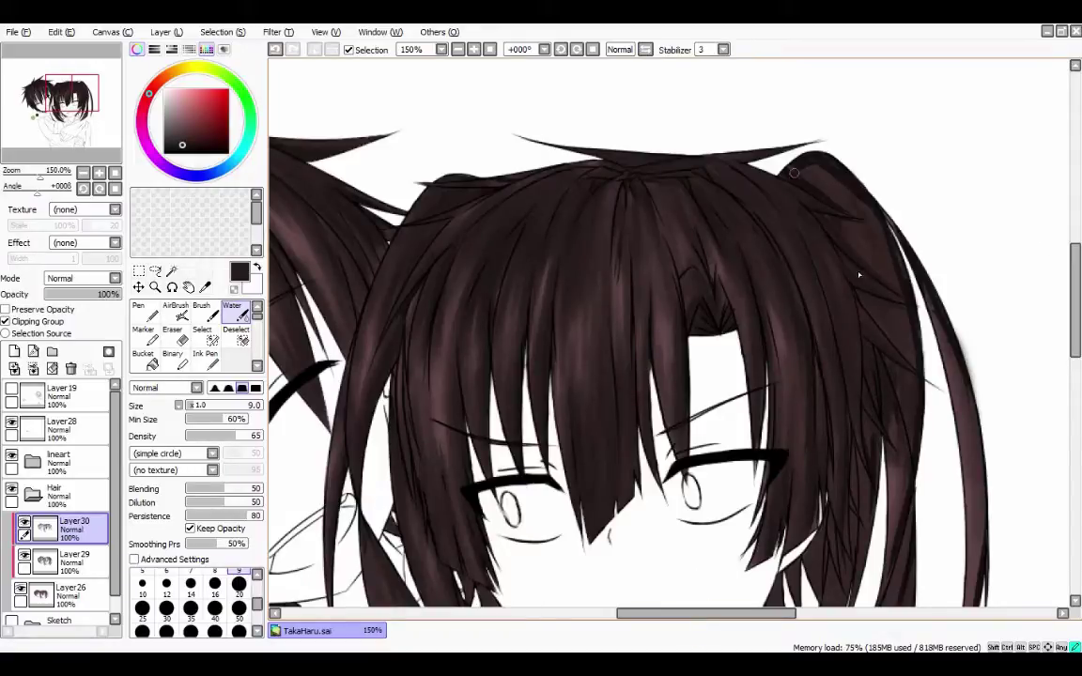
{"action": "left_click_drag", "start_coordinate": [794, 173], "coordinate": [780, 216]}
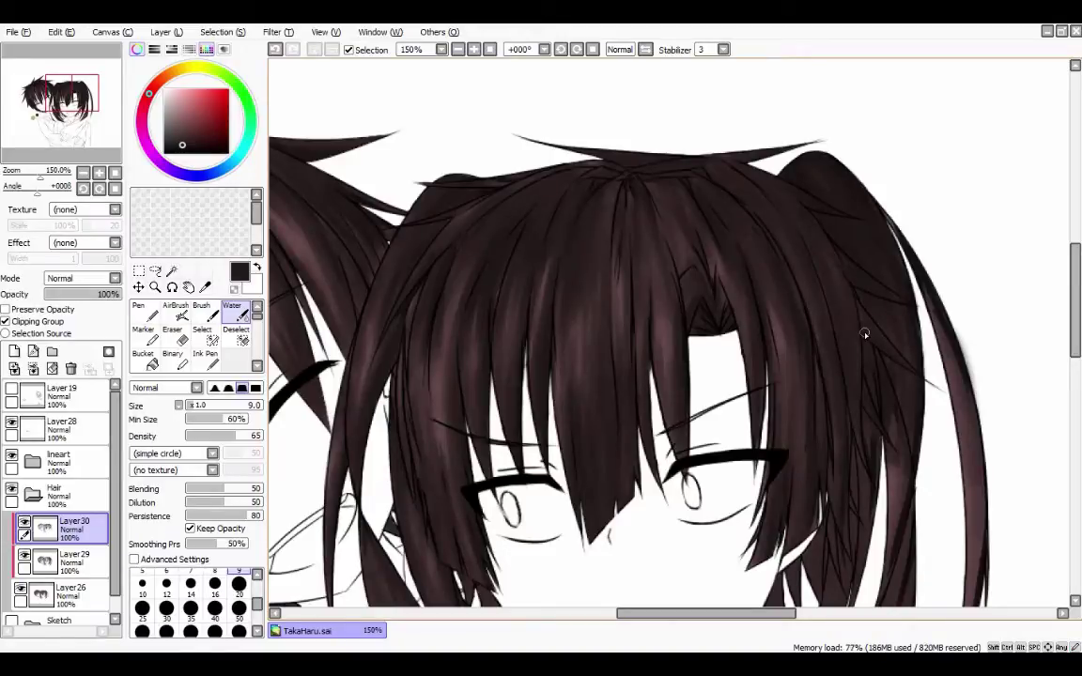
Blend the dark accents along the strands of the girl's right pigtail, from the cheek down to the tips.
{"action": "scroll", "coordinate": [826, 263], "scroll_direction": "down", "scroll_amount": 3}
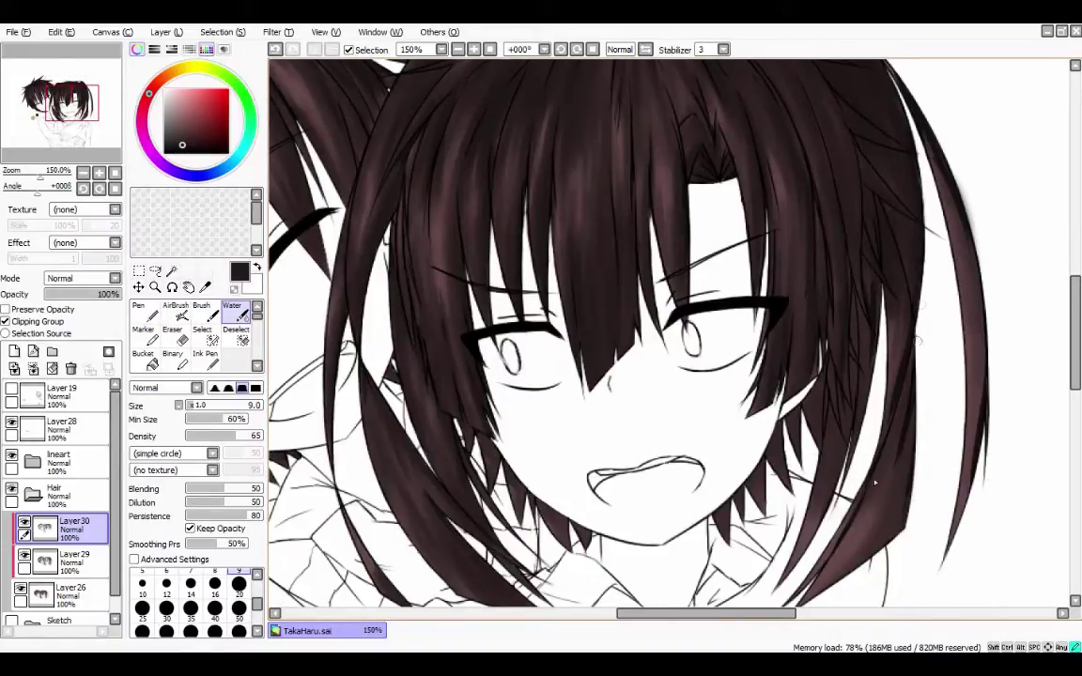
{"action": "left_click_drag", "start_coordinate": [714, 614], "coordinate": [611, 616]}
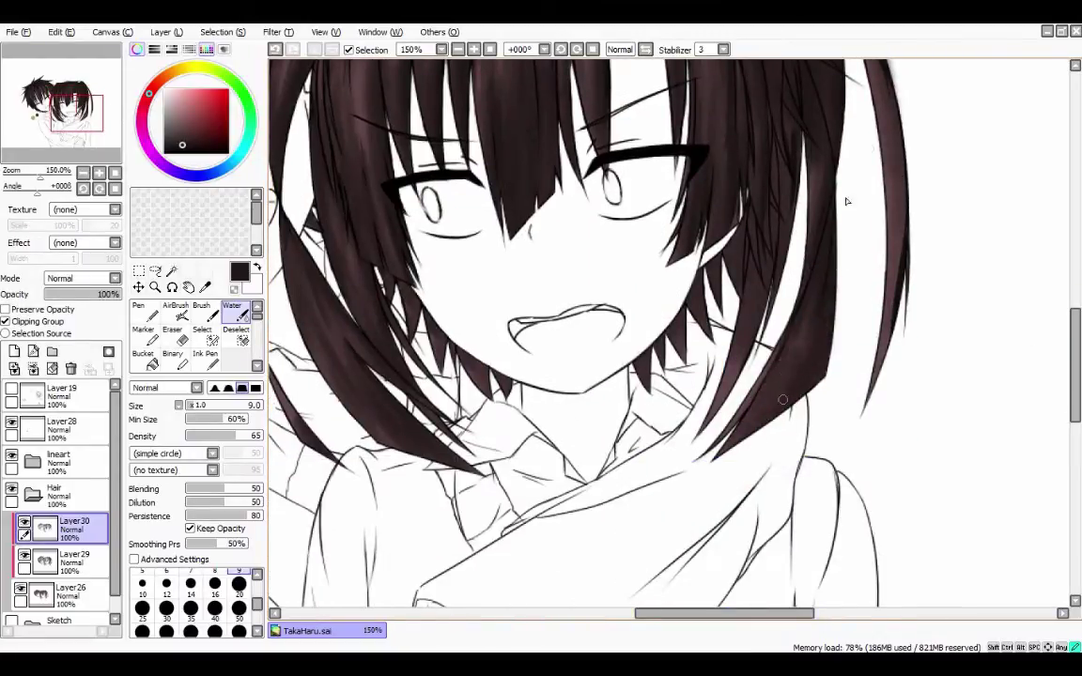
{"action": "scroll", "coordinate": [769, 434], "scroll_direction": "up", "scroll_amount": 2}
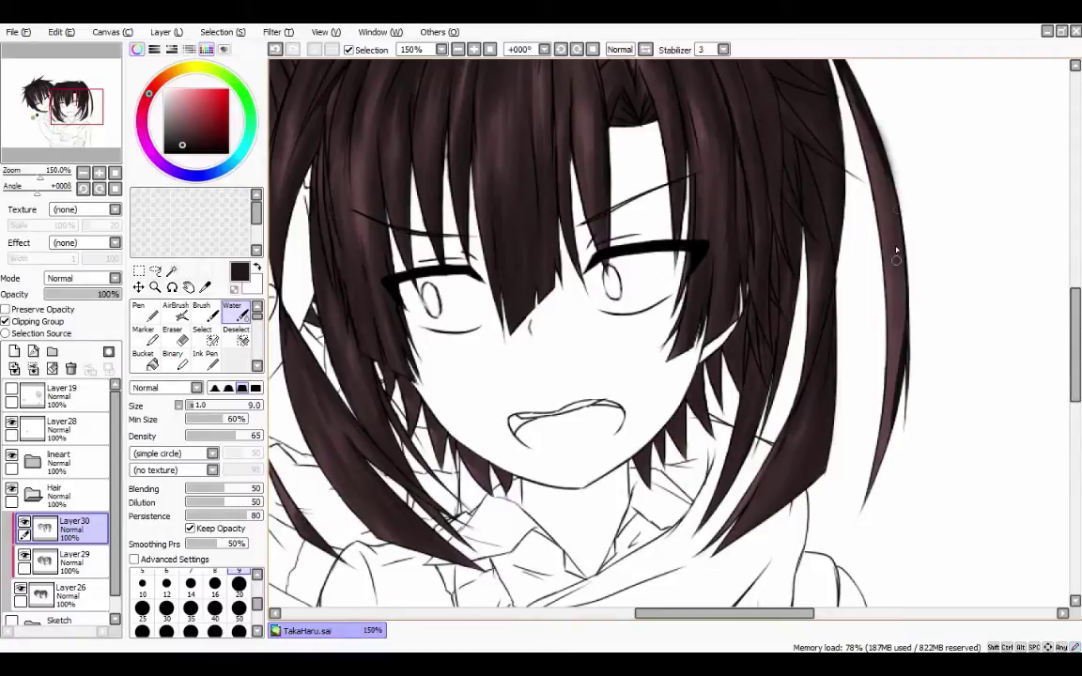
{"action": "scroll", "coordinate": [967, 338], "scroll_direction": "up", "scroll_amount": 3}
{"action": "scroll", "coordinate": [967, 296], "scroll_direction": "down", "scroll_amount": 1}
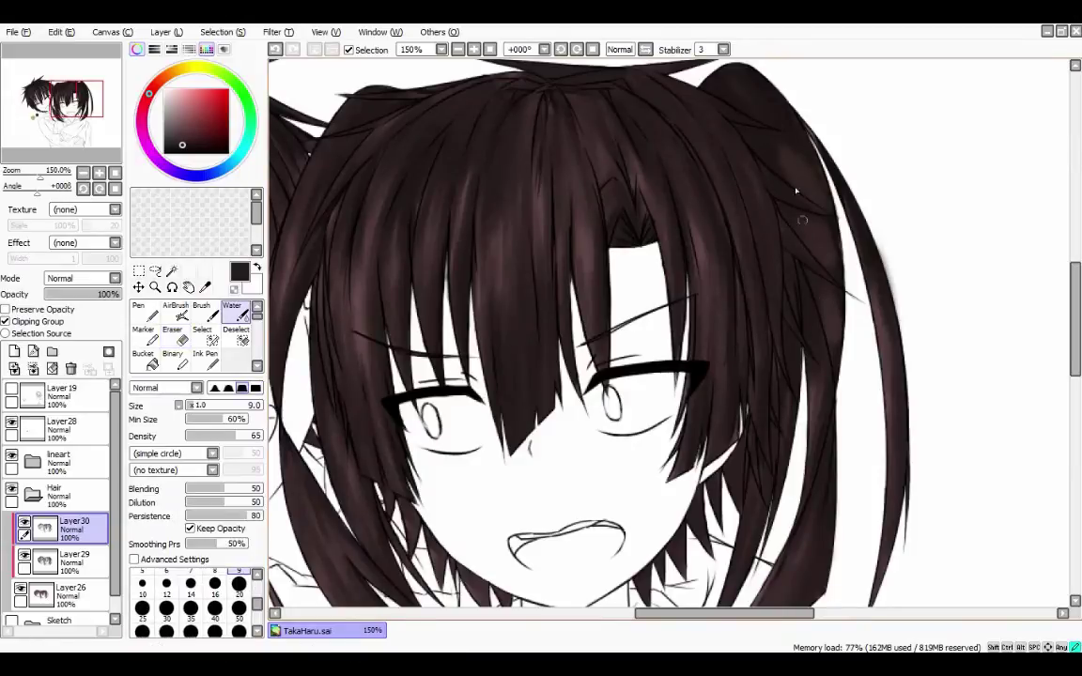
Clean up and blend the accents at the base of the girl's right pigtail, alternating the Eraser and Water tools.
{"action": "key", "text": "e"}
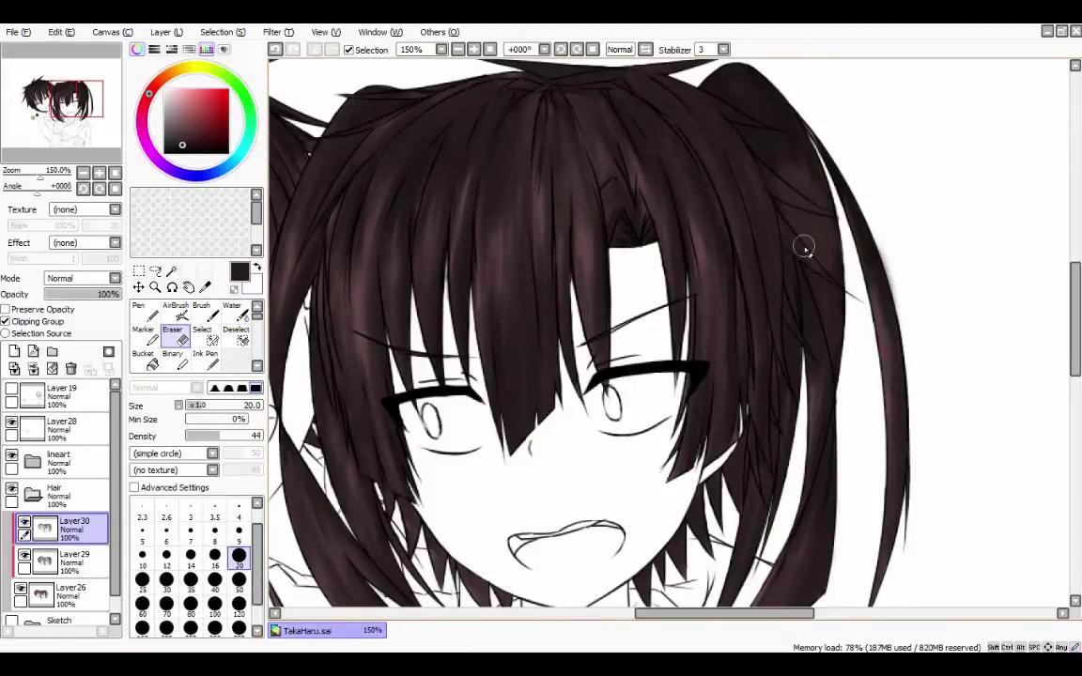
{"action": "key", "text": "e"}
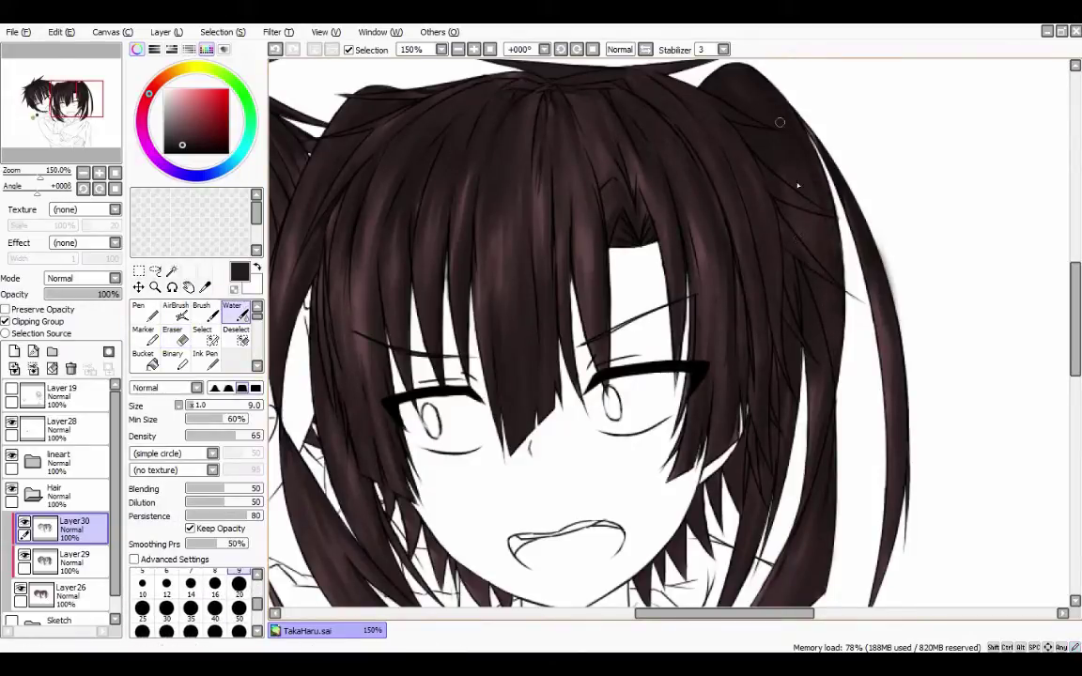
{"action": "key", "text": "e"}
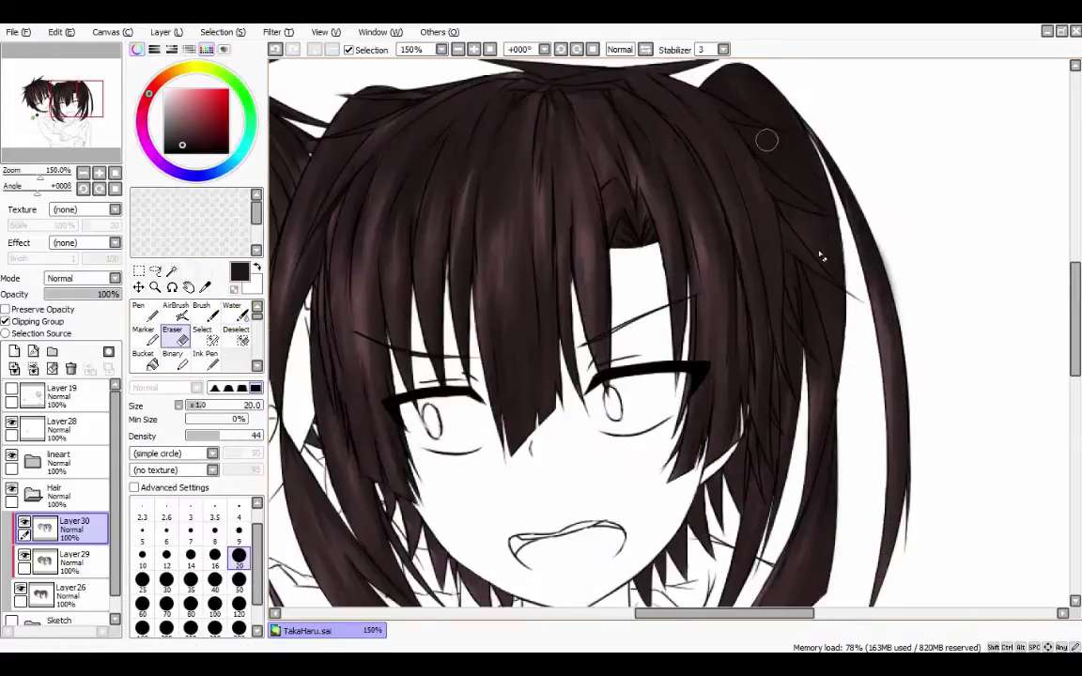
{"action": "key", "text": "e"}
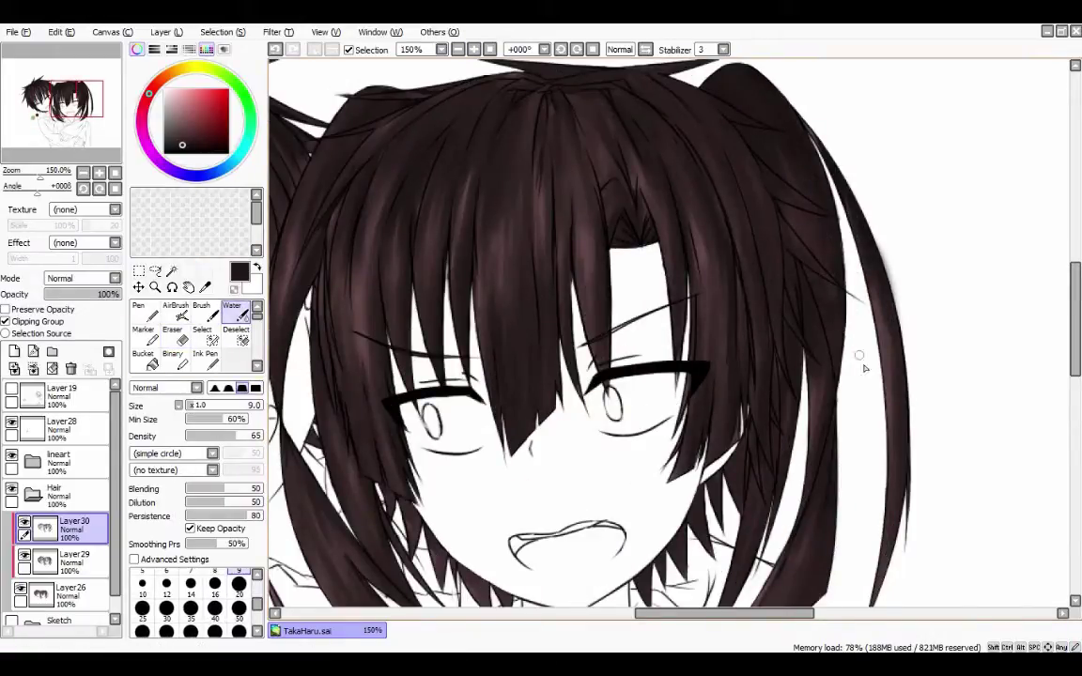
{"action": "scroll", "coordinate": [829, 258], "scroll_direction": "down", "scroll_amount": 2}
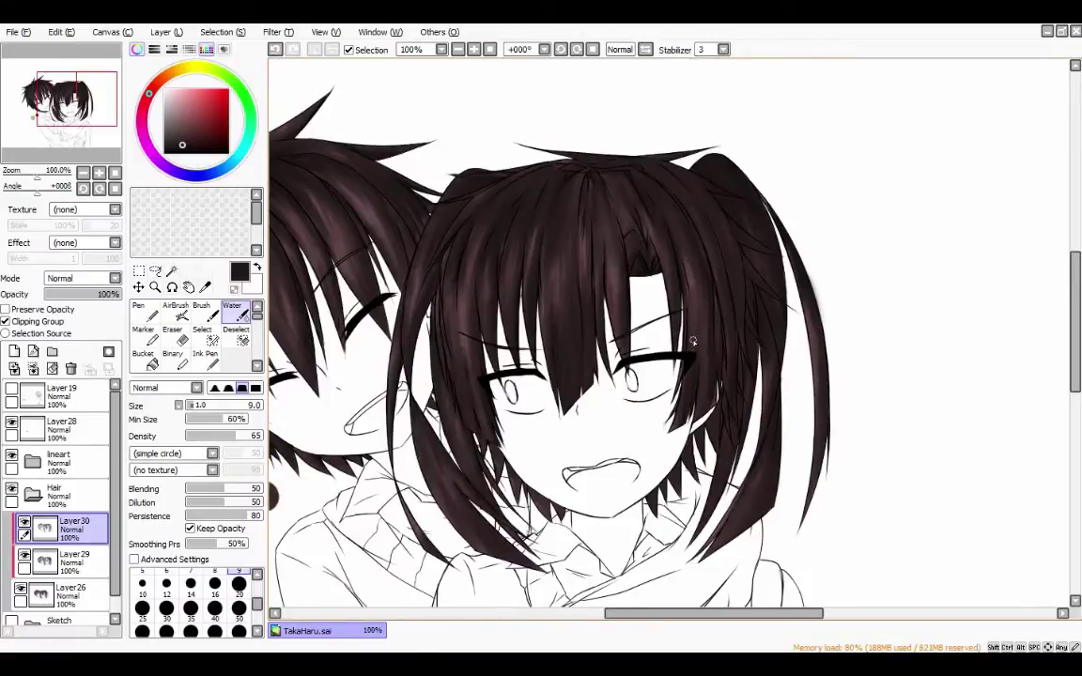
Add a new clipping-group layer at the top of the Hair folder and ready a soft black Pen, size 120, density 45.
{"action": "left_click_drag", "start_coordinate": [371, 556], "coordinate": [545, 557]}
{"action": "left_click", "coordinate": [14, 352]}
{"action": "key", "text": "n"}
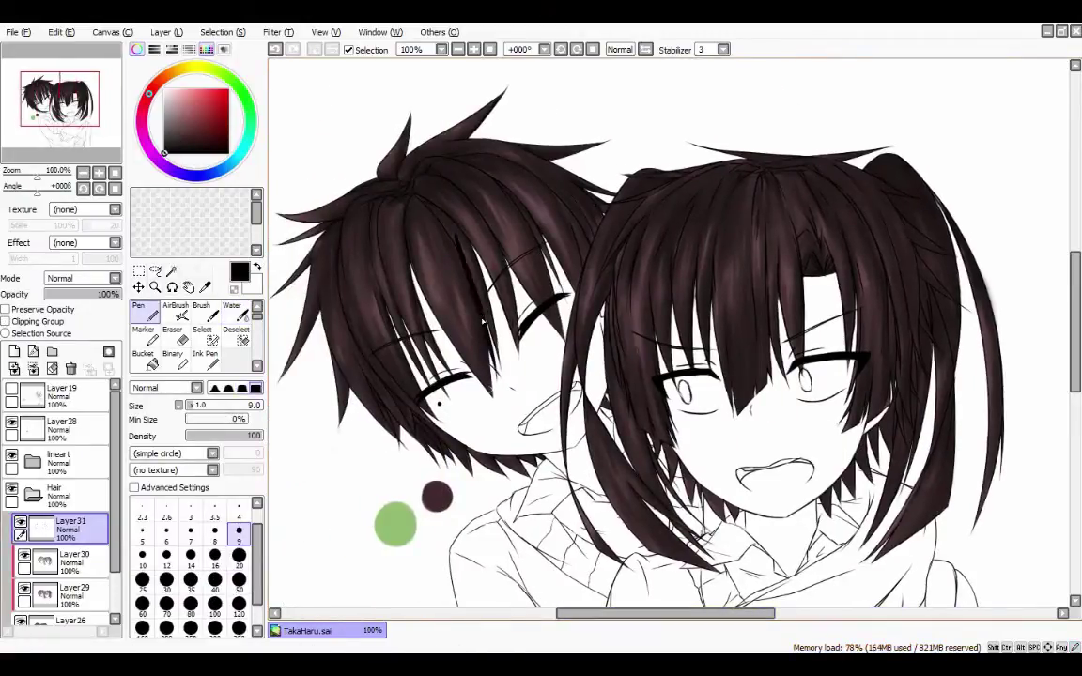
{"action": "left_click", "coordinate": [239, 614]}
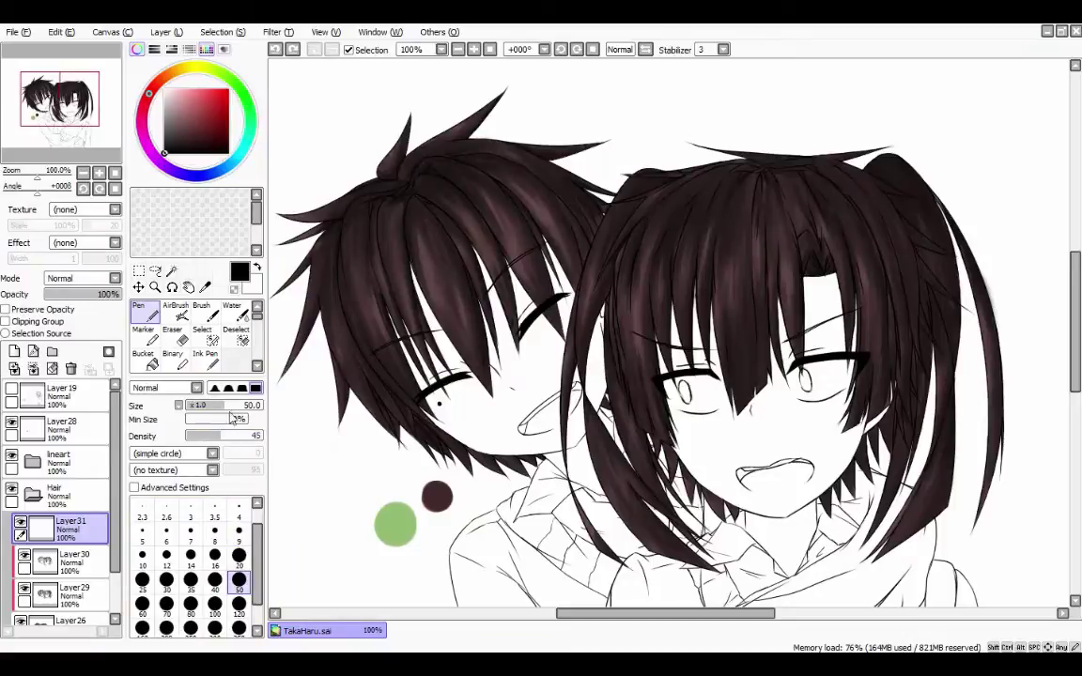
{"action": "left_click_drag", "start_coordinate": [451, 291], "coordinate": [483, 415]}
{"action": "left_click", "coordinate": [7, 321]}
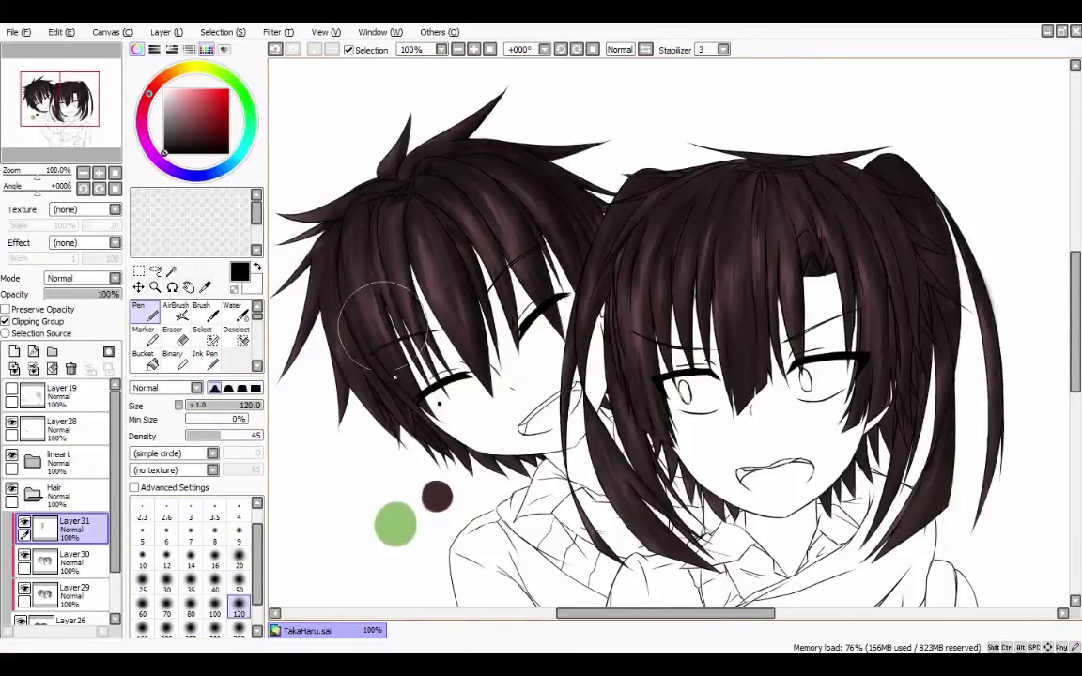
Brush soft black shadows over both characters' crowns and the sides of the girl's hair, then set the shadow layer's opacity to 73%.
{"action": "mouse_move", "coordinate": [724, 152]}
{"action": "left_mouse_down"}
{"action": "mouse_move", "coordinate": [758, 181]}
{"action": "mouse_move", "coordinate": [828, 174]}
{"action": "mouse_move", "coordinate": [898, 184]}
{"action": "mouse_move", "coordinate": [888, 272]}
{"action": "mouse_move", "coordinate": [891, 150]}
{"action": "mouse_move", "coordinate": [986, 547]}
{"action": "mouse_move", "coordinate": [998, 336]}
{"action": "mouse_move", "coordinate": [948, 445]}
{"action": "mouse_move", "coordinate": [974, 376]}
{"action": "left_mouse_up"}
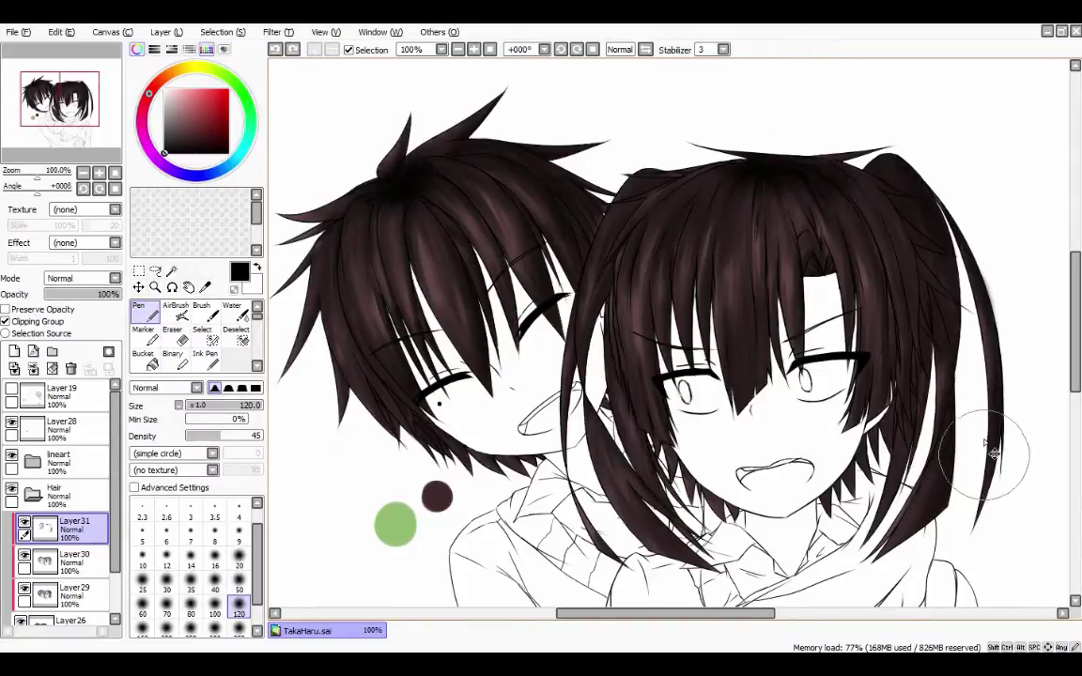
{"action": "key", "text": "ctrl+z"}
{"action": "mouse_move", "coordinate": [670, 369]}
{"action": "left_mouse_down"}
{"action": "mouse_move", "coordinate": [690, 355]}
{"action": "mouse_move", "coordinate": [669, 381]}
{"action": "left_mouse_up"}
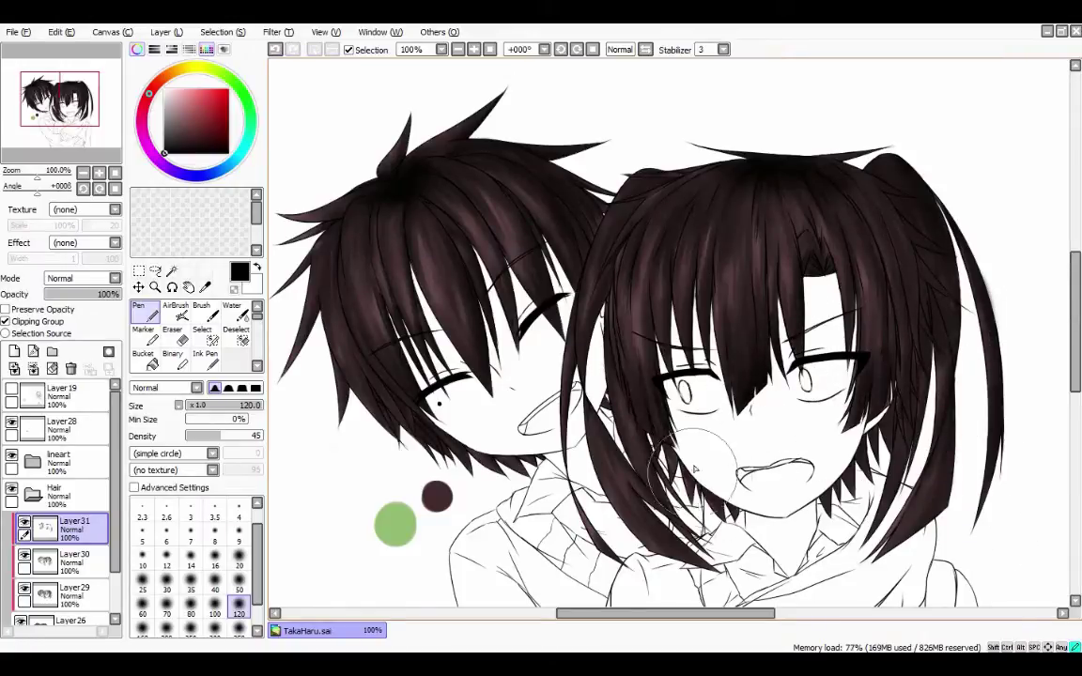
{"action": "left_click_drag", "start_coordinate": [107, 294], "coordinate": [98, 294]}
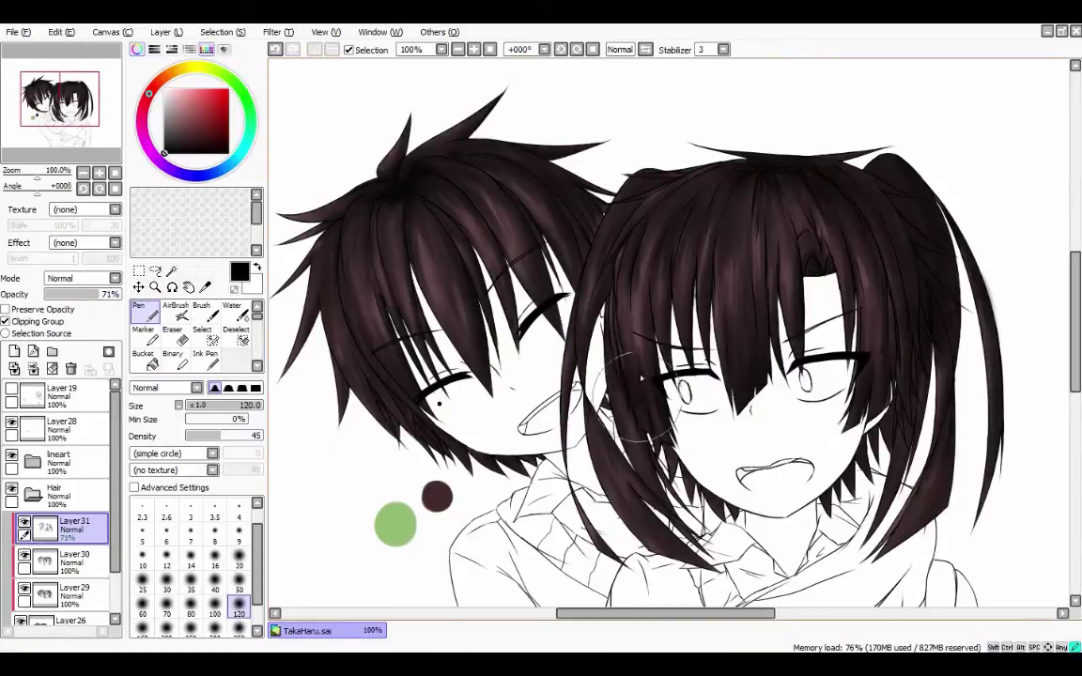
{"action": "left_click", "coordinate": [100, 294]}
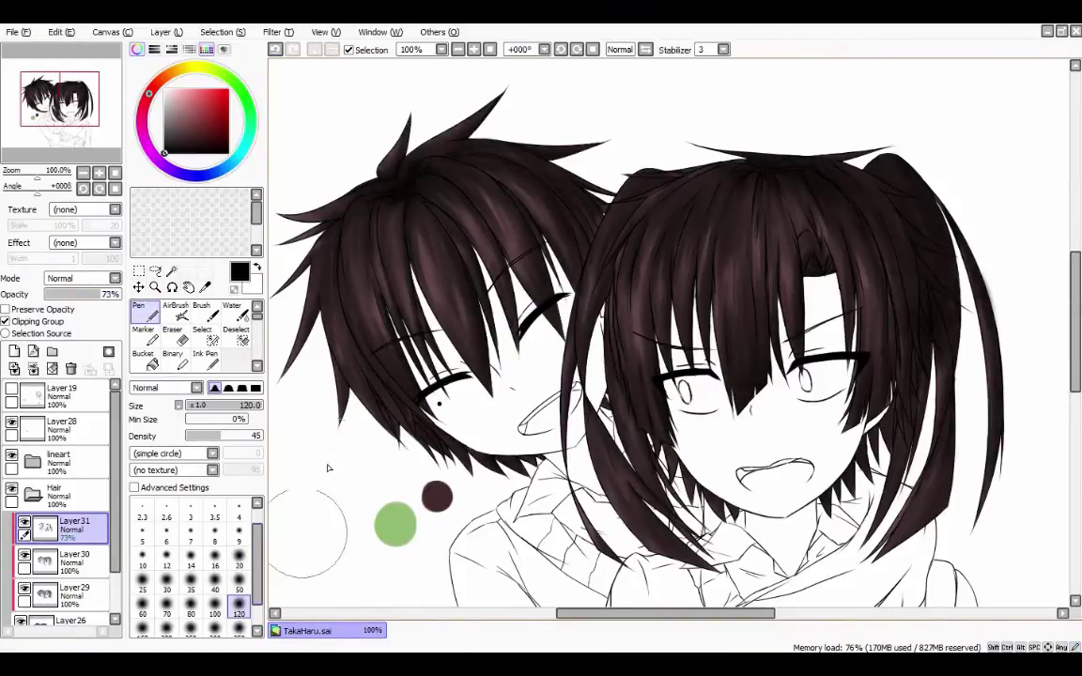
Close the Hair folder and create a new folder named Shirt containing a new empty layer above it.
{"action": "scroll", "coordinate": [639, 327], "scroll_direction": "down", "scroll_amount": 2}
{"action": "left_click", "coordinate": [33, 494]}
{"action": "left_click", "coordinate": [14, 351]}
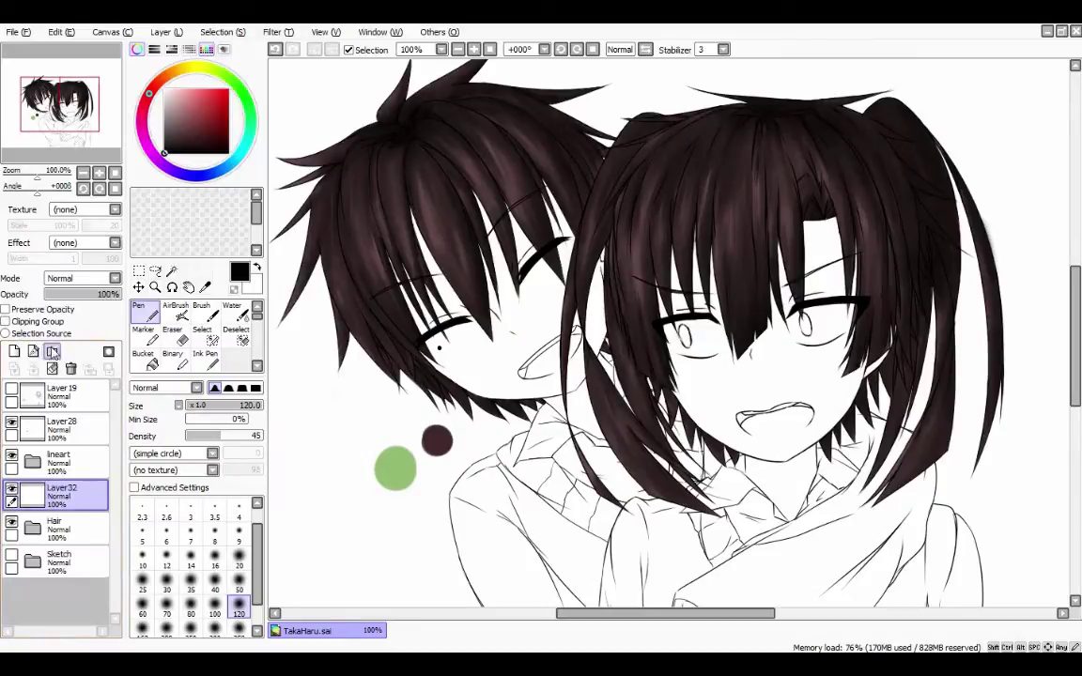
{"action": "left_click", "coordinate": [51, 351]}
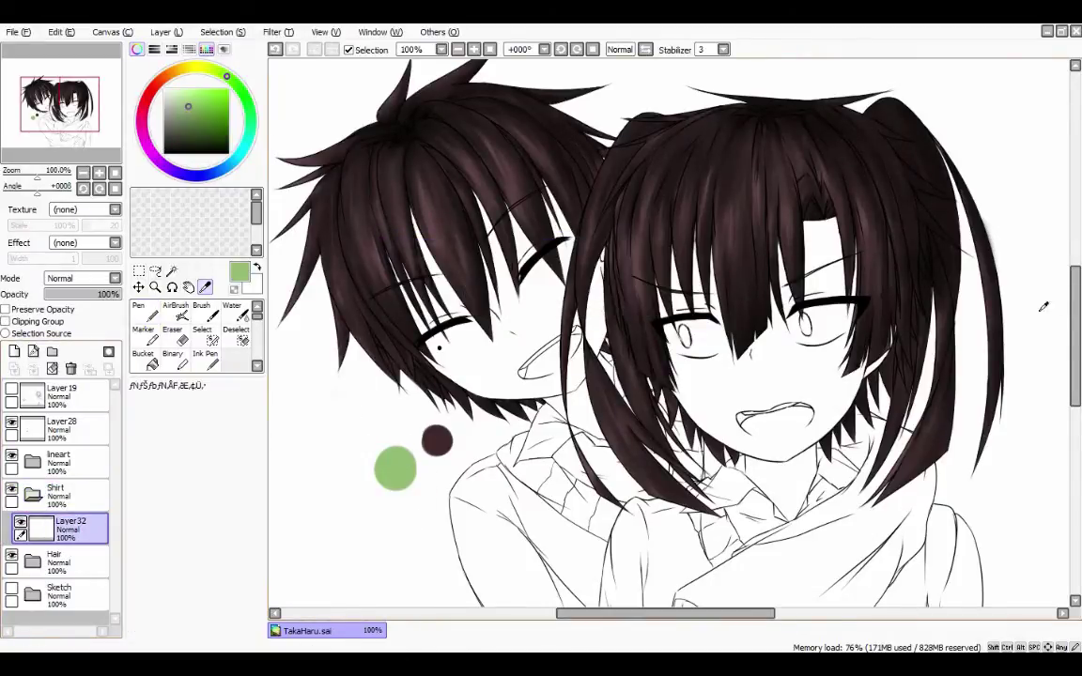
Paint the boy's sweater in the sampled swatch green with a hard-edged Pen, size 50, density 100.
{"action": "scroll", "coordinate": [638, 329], "scroll_direction": "down", "scroll_amount": 6}
{"action": "left_click", "coordinate": [238, 590]}
{"action": "left_click", "coordinate": [256, 388]}
{"action": "left_click", "coordinate": [257, 436]}
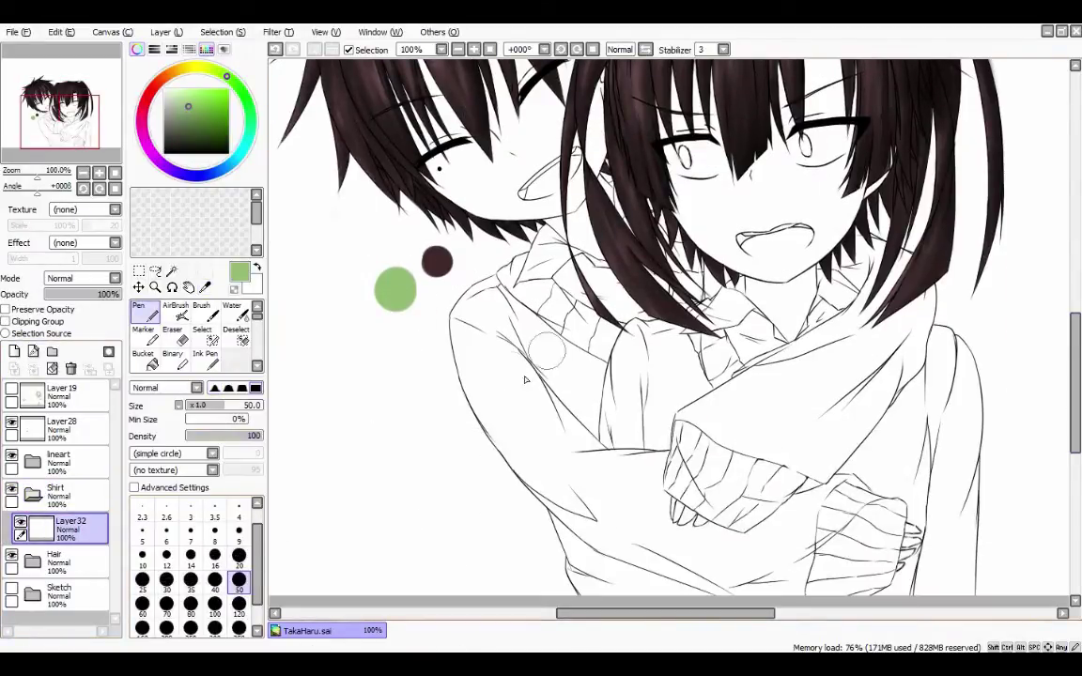
{"action": "mouse_move", "coordinate": [526, 380]}
{"action": "left_mouse_down"}
{"action": "mouse_move", "coordinate": [555, 426]}
{"action": "mouse_move", "coordinate": [536, 467]}
{"action": "mouse_move", "coordinate": [556, 503]}
{"action": "mouse_move", "coordinate": [609, 567]}
{"action": "mouse_move", "coordinate": [692, 612]}
{"action": "mouse_move", "coordinate": [783, 603]}
{"action": "mouse_move", "coordinate": [790, 613]}
{"action": "mouse_move", "coordinate": [858, 586]}
{"action": "mouse_move", "coordinate": [882, 553]}
{"action": "mouse_move", "coordinate": [894, 512]}
{"action": "mouse_move", "coordinate": [858, 506]}
{"action": "mouse_move", "coordinate": [772, 524]}
{"action": "mouse_move", "coordinate": [593, 488]}
{"action": "mouse_move", "coordinate": [550, 416]}
{"action": "left_mouse_up"}
{"action": "mouse_move", "coordinate": [493, 297]}
{"action": "left_mouse_down"}
{"action": "mouse_move", "coordinate": [552, 360]}
{"action": "mouse_move", "coordinate": [582, 371]}
{"action": "mouse_move", "coordinate": [603, 348]}
{"action": "mouse_move", "coordinate": [536, 278]}
{"action": "left_mouse_up"}
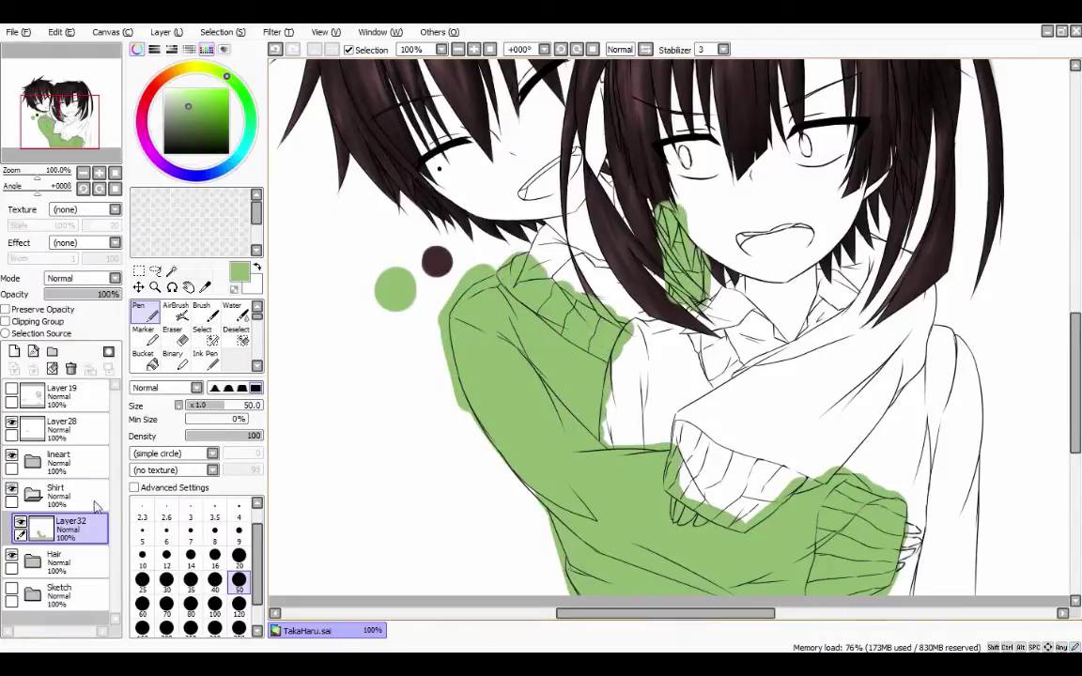
Move the Hair folder above the Shirt folder and paint the girl's collar and draped sleeve in the same green.
{"action": "left_click_drag", "start_coordinate": [53, 561], "coordinate": [53, 489]}
{"action": "left_click_drag", "start_coordinate": [690, 249], "coordinate": [714, 272]}
{"action": "mouse_move", "coordinate": [883, 329]}
{"action": "left_mouse_down"}
{"action": "mouse_move", "coordinate": [761, 460]}
{"action": "mouse_move", "coordinate": [649, 394]}
{"action": "mouse_move", "coordinate": [742, 315]}
{"action": "mouse_move", "coordinate": [827, 300]}
{"action": "mouse_move", "coordinate": [872, 243]}
{"action": "left_mouse_up"}
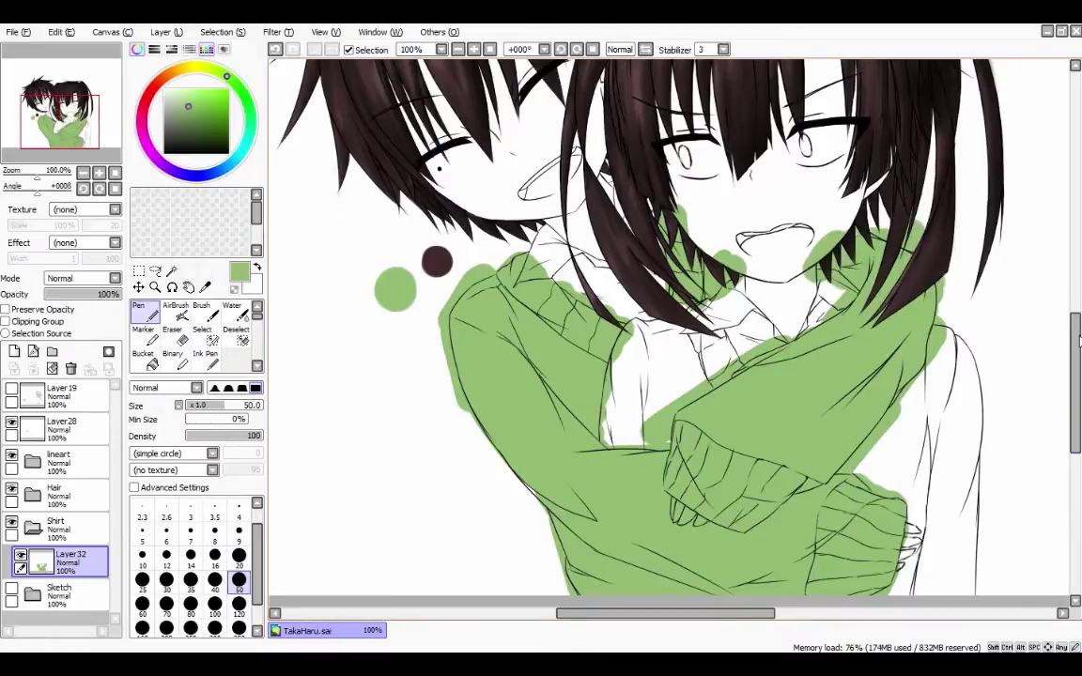
{"action": "scroll", "coordinate": [874, 242], "scroll_direction": "down", "scroll_amount": 1}
{"action": "left_click", "coordinate": [56, 461]}
{"action": "key", "text": "w"}
{"action": "left_click", "coordinate": [310, 423]}
{"action": "left_click", "coordinate": [70, 561]}
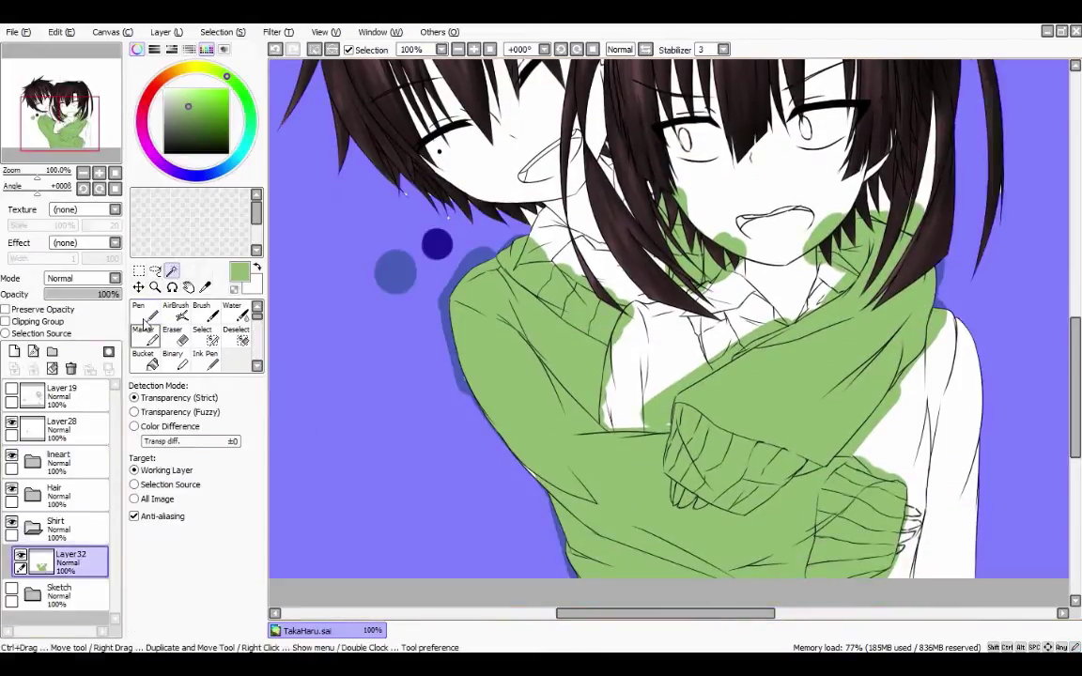
{"action": "key", "text": "ctrl+d"}
Fill the gap at the boy's elbow with green, then select the area outside the lineart and erase the overspill with a size 120 Eraser.
{"action": "key", "text": "n"}
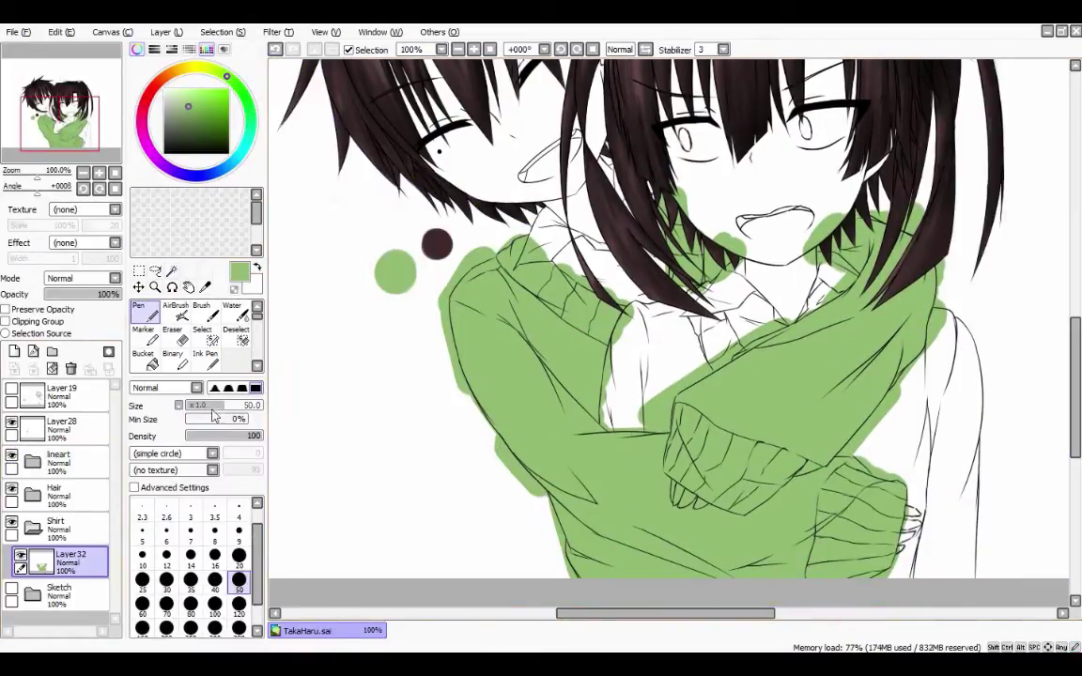
{"action": "left_click", "coordinate": [56, 460]}
{"action": "key", "text": "w"}
{"action": "left_click", "coordinate": [310, 423]}
{"action": "left_click", "coordinate": [70, 561]}
{"action": "key", "text": "e"}
{"action": "left_click", "coordinate": [240, 606]}
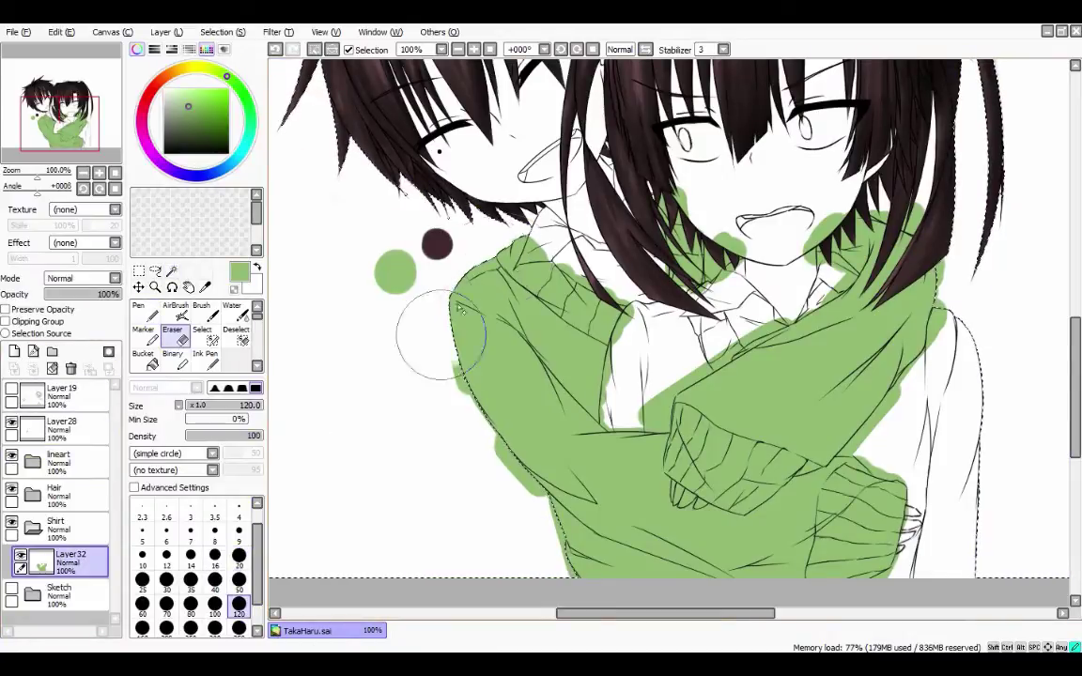
{"action": "left_click_drag", "start_coordinate": [442, 333], "coordinate": [527, 470]}
{"action": "key", "text": "ctrl+d"}
{"action": "key", "text": "m"}
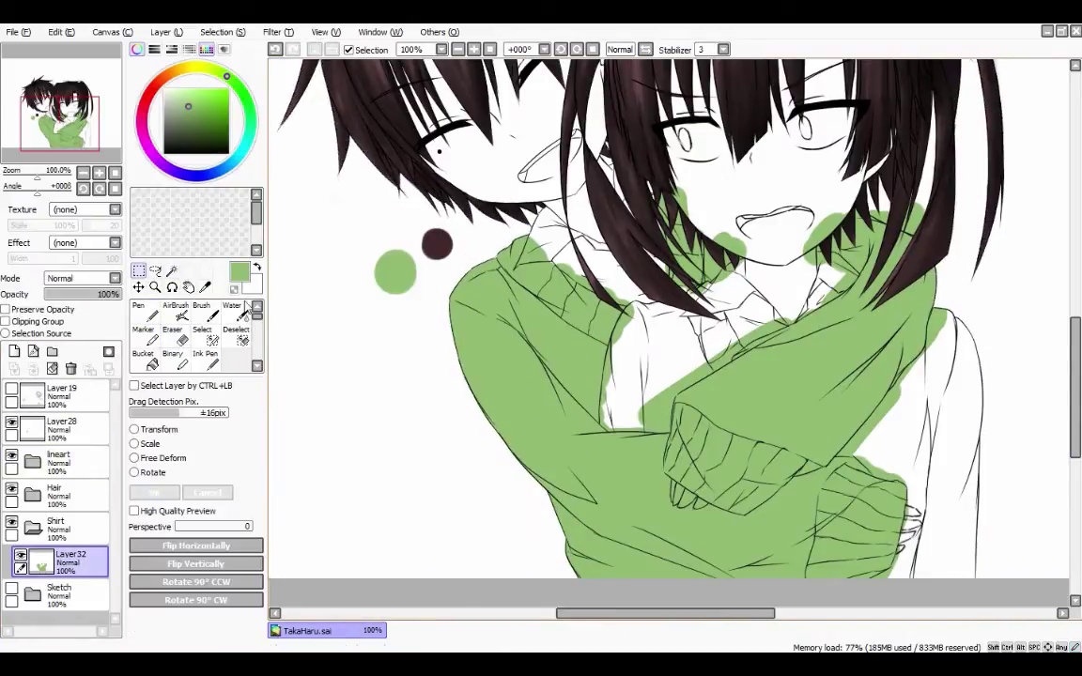
{"action": "key", "text": "n"}
{"action": "scroll", "coordinate": [476, 355], "scroll_direction": "up", "scroll_amount": 2}
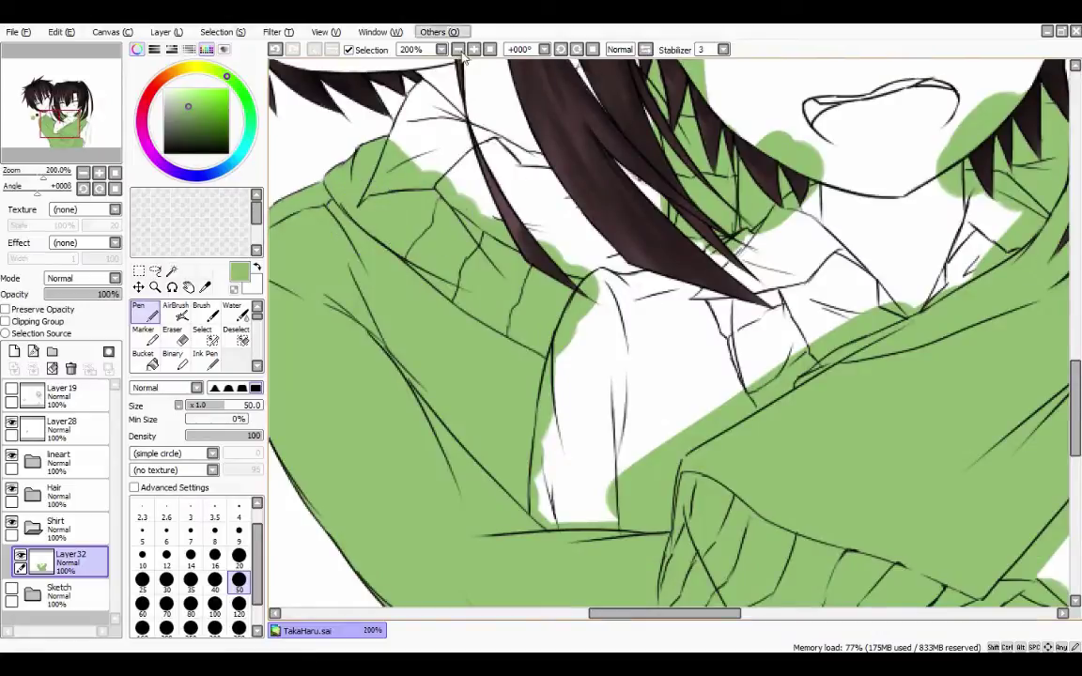
{"action": "scroll", "coordinate": [435, 307], "scroll_direction": "down", "scroll_amount": 2}
{"action": "key", "text": "w"}
{"action": "left_click", "coordinate": [624, 366]}
{"action": "key", "text": "ctrl+d"}
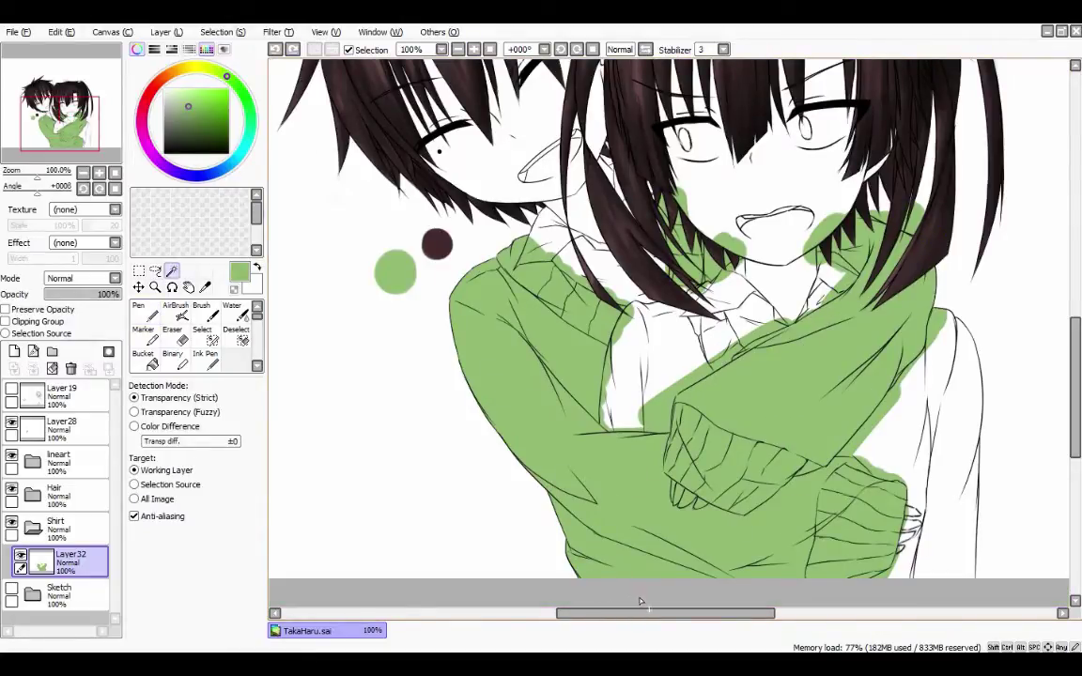
On Layer22 in the lineart folder, extend the short fold line below the boy's forearm with a black Pen, size 2.
{"action": "left_click", "coordinate": [33, 460]}
{"action": "left_click", "coordinate": [71, 493]}
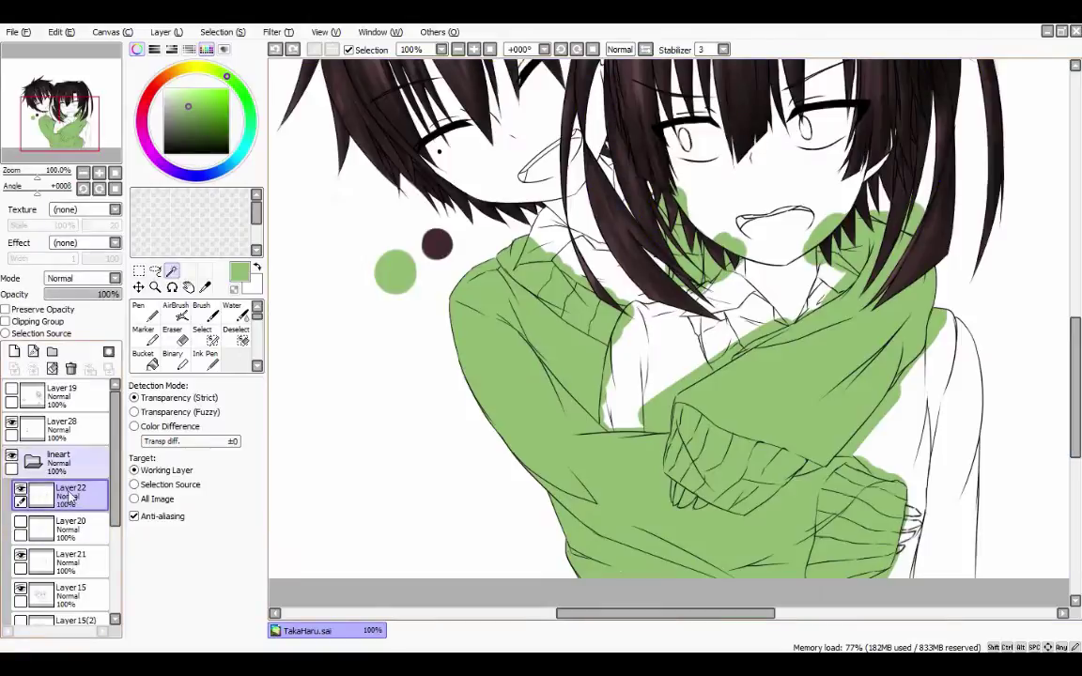
{"action": "left_click", "coordinate": [21, 524]}
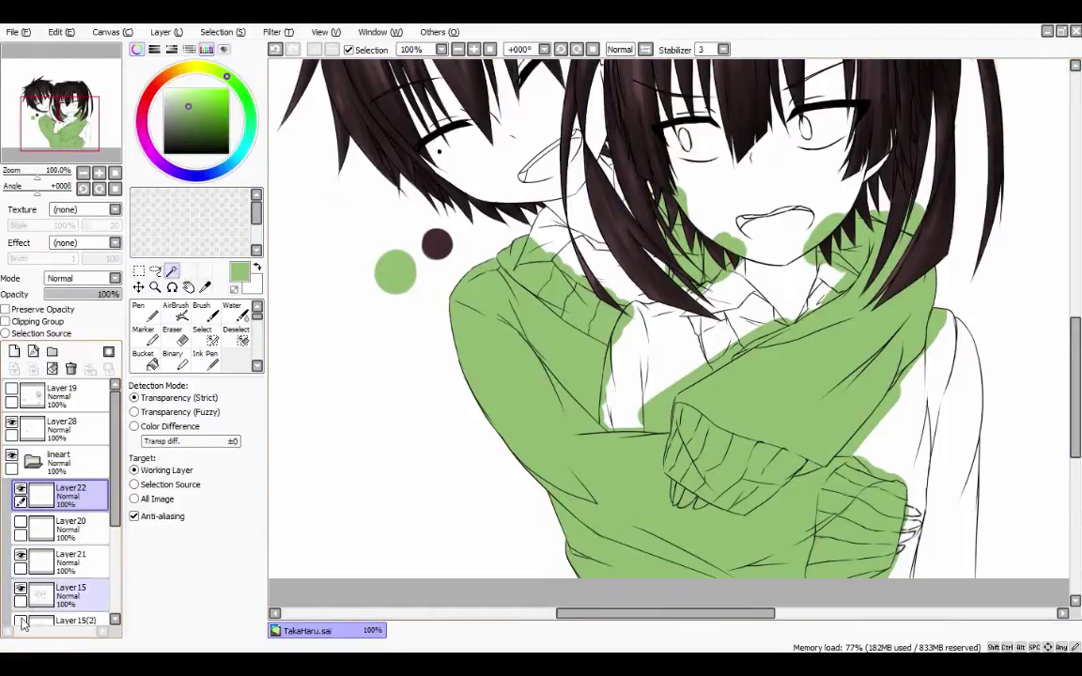
{"action": "key", "text": "n"}
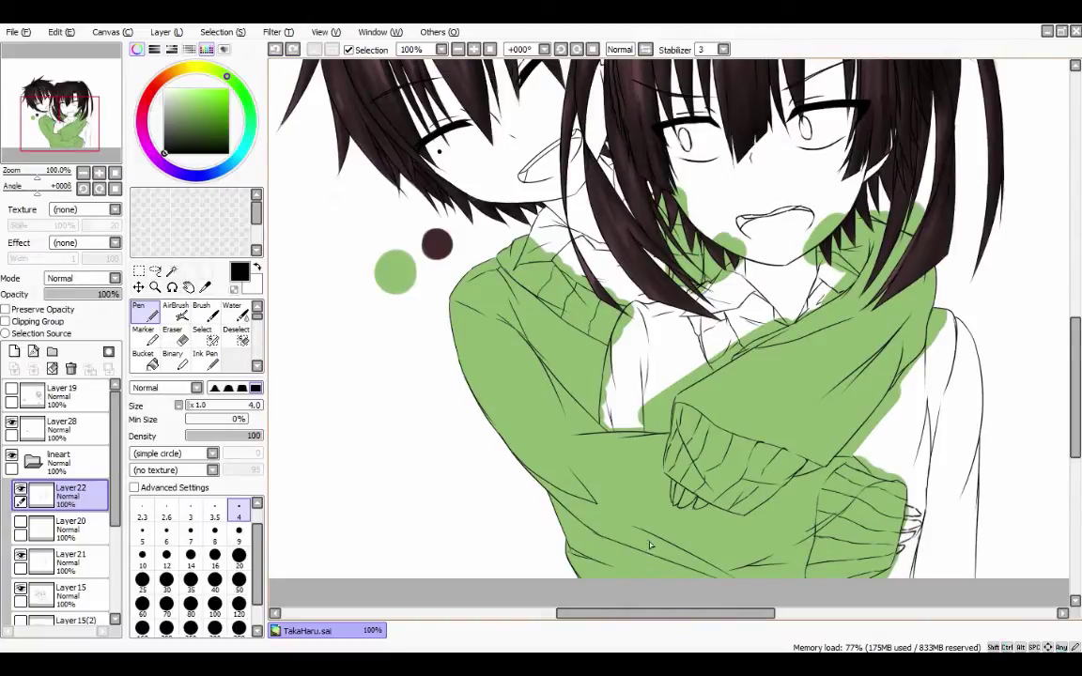
{"action": "scroll", "coordinate": [650, 545], "scroll_direction": "up", "scroll_amount": 2}
{"action": "left_click", "coordinate": [258, 505]}
{"action": "left_click", "coordinate": [239, 512]}
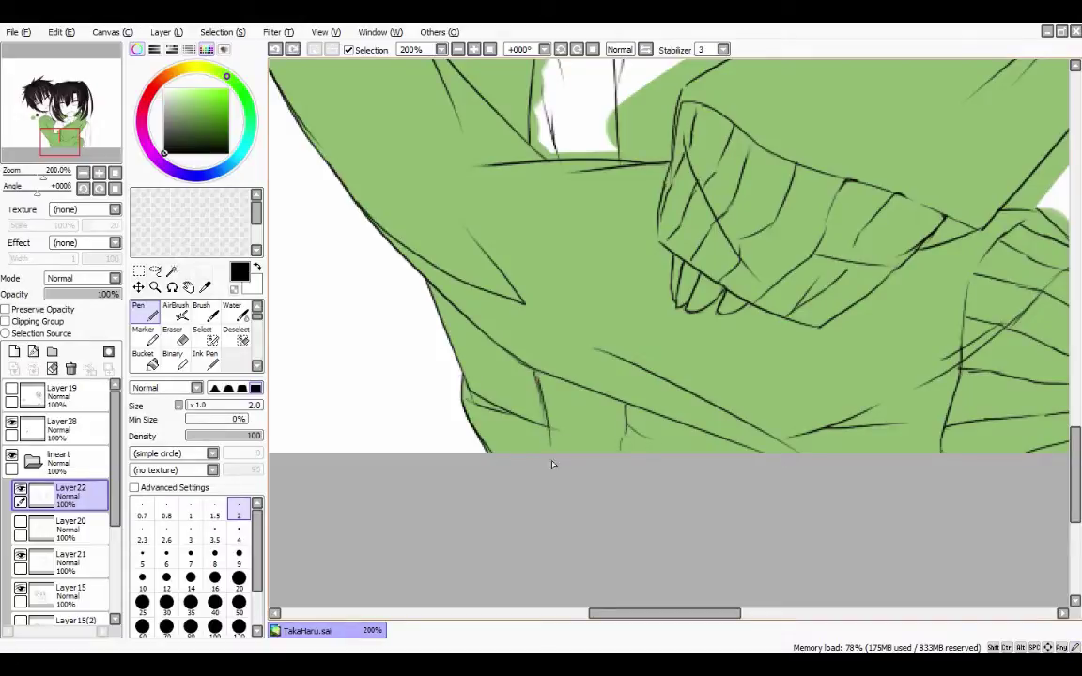
Erase the fold line below the boy's forearm and redraw it slightly further left, running straight down to the canvas edge.
{"action": "scroll", "coordinate": [37, 489], "scroll_direction": "down", "scroll_amount": 2}
{"action": "left_click", "coordinate": [38, 521]}
{"action": "key", "text": "e"}
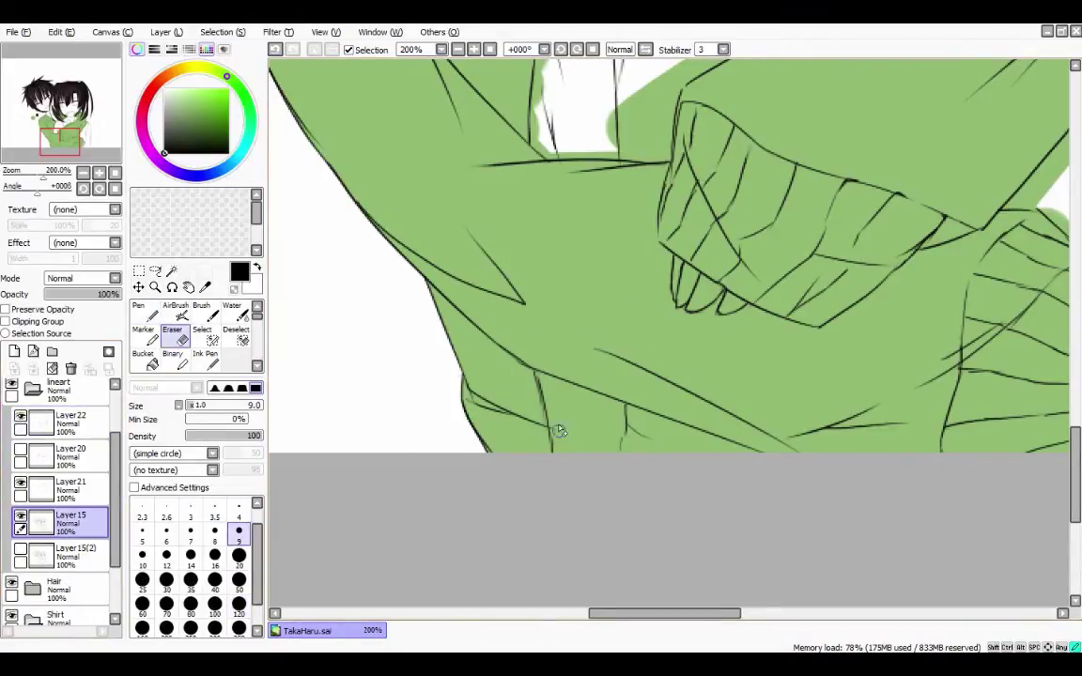
{"action": "left_click", "coordinate": [554, 432], "text": "ctrl+shift"}
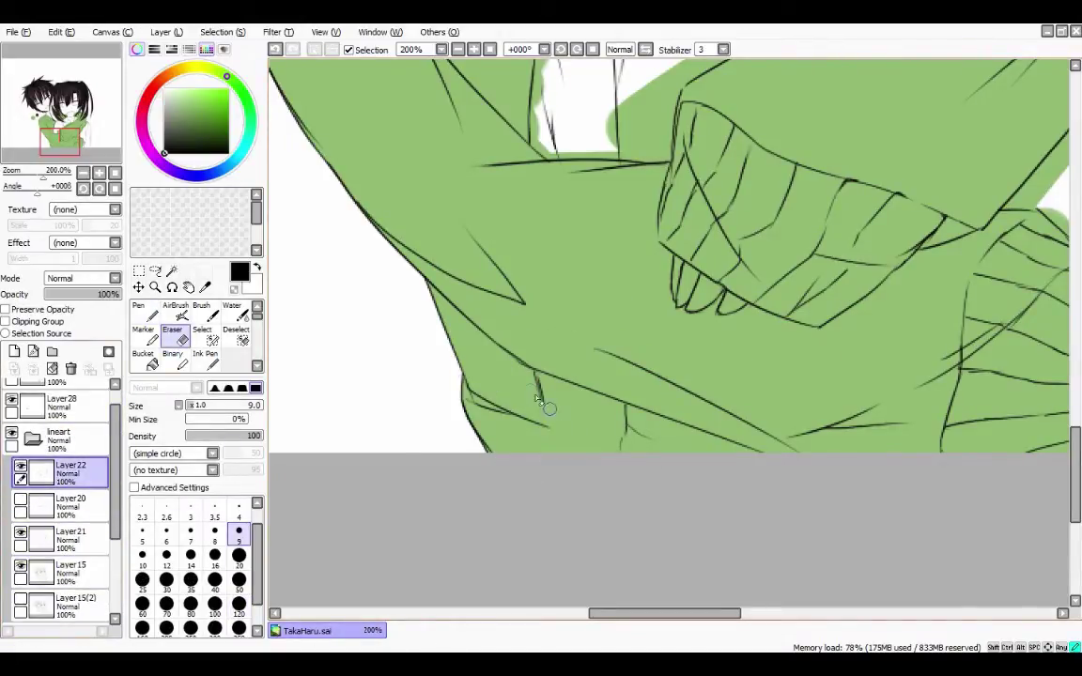
{"action": "key", "text": "n"}
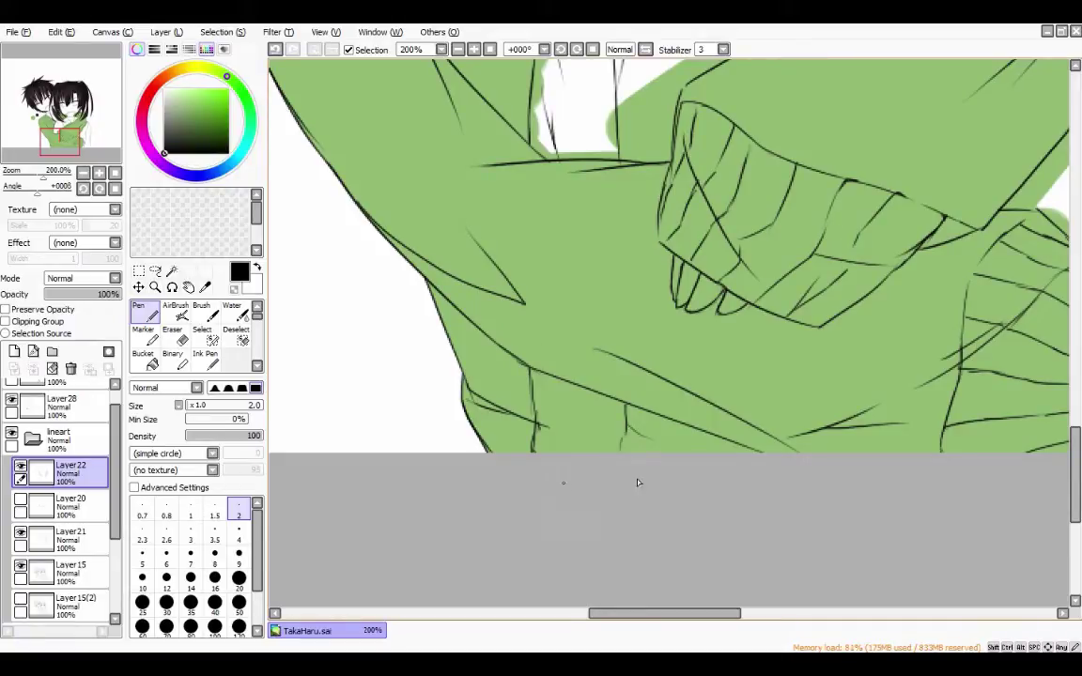
{"action": "key", "text": "e"}
{"action": "key", "text": "n"}
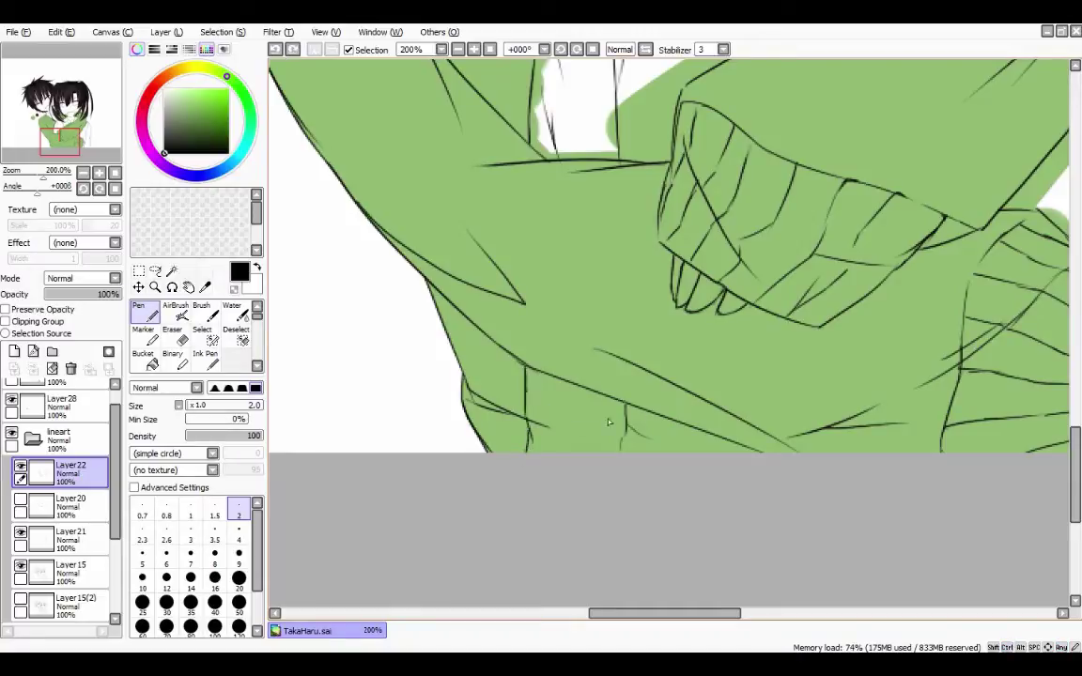
On Layer15, erase the line ends crossing the vertical line below the boy's elbow and add a second short fold line with a size 2 Pen.
{"action": "left_click", "coordinate": [457, 49]}
{"action": "scroll", "coordinate": [1034, 386], "scroll_direction": "up", "scroll_amount": 3}
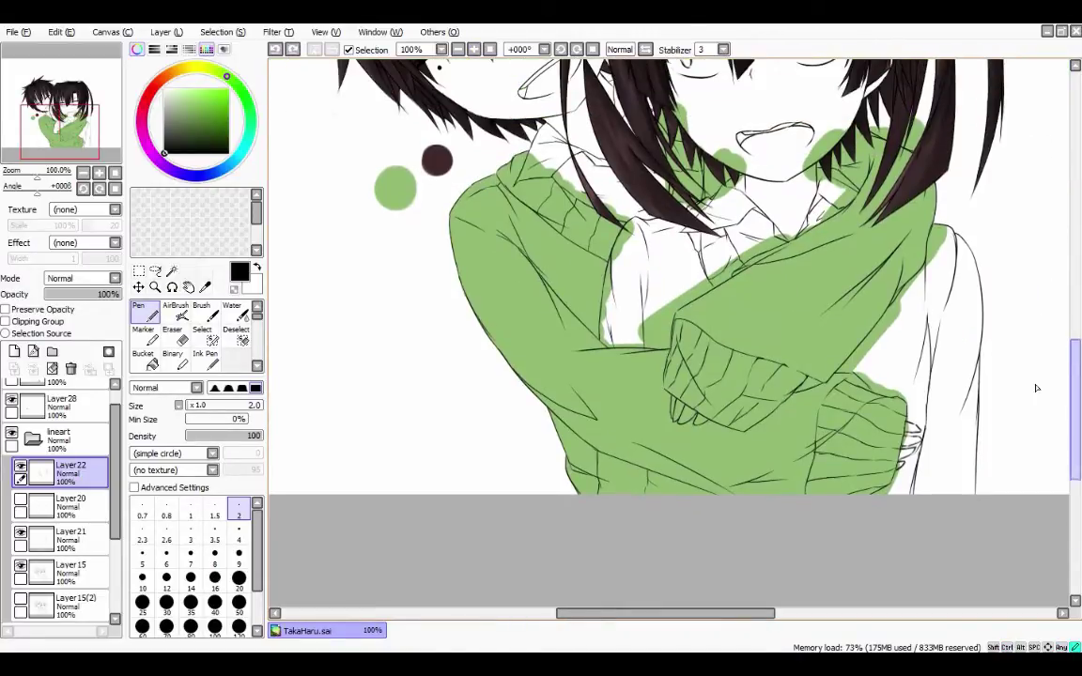
{"action": "left_click", "coordinate": [601, 495]}
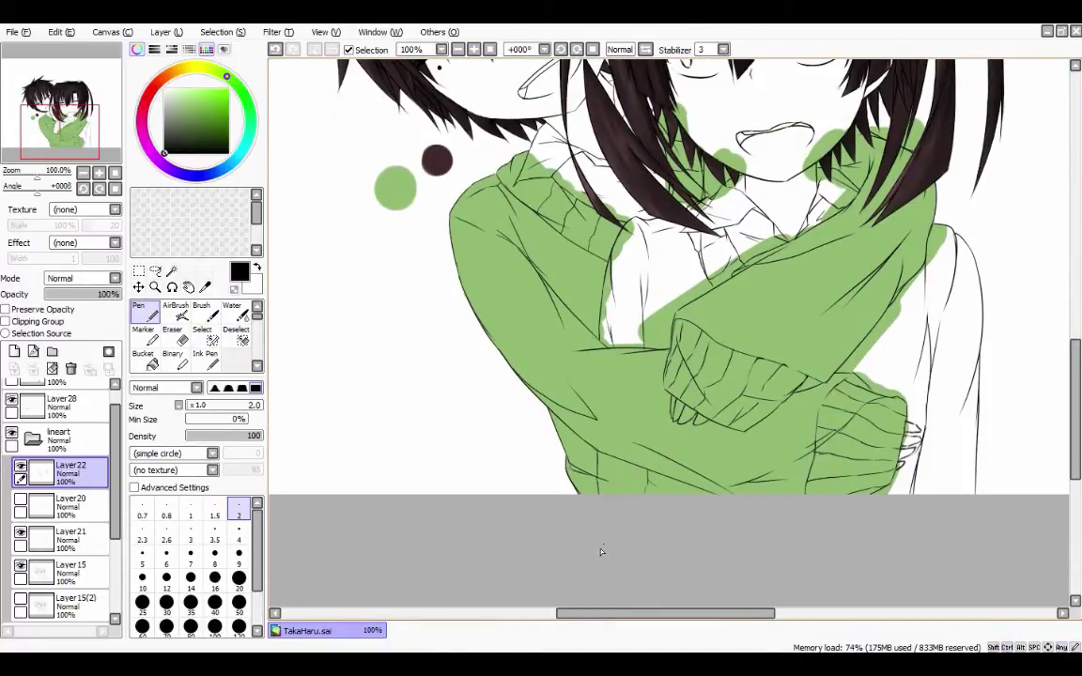
{"action": "scroll", "coordinate": [61, 489], "scroll_direction": "down", "scroll_amount": 2}
{"action": "left_click", "coordinate": [70, 488]}
{"action": "key", "text": "e"}
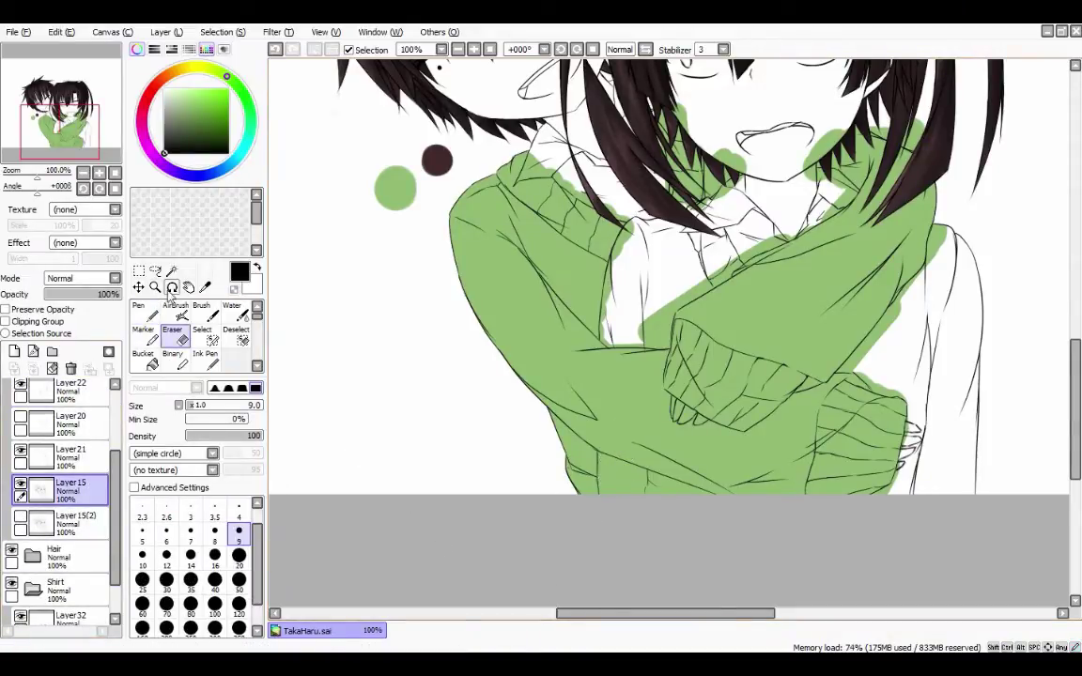
{"action": "key", "text": "n"}
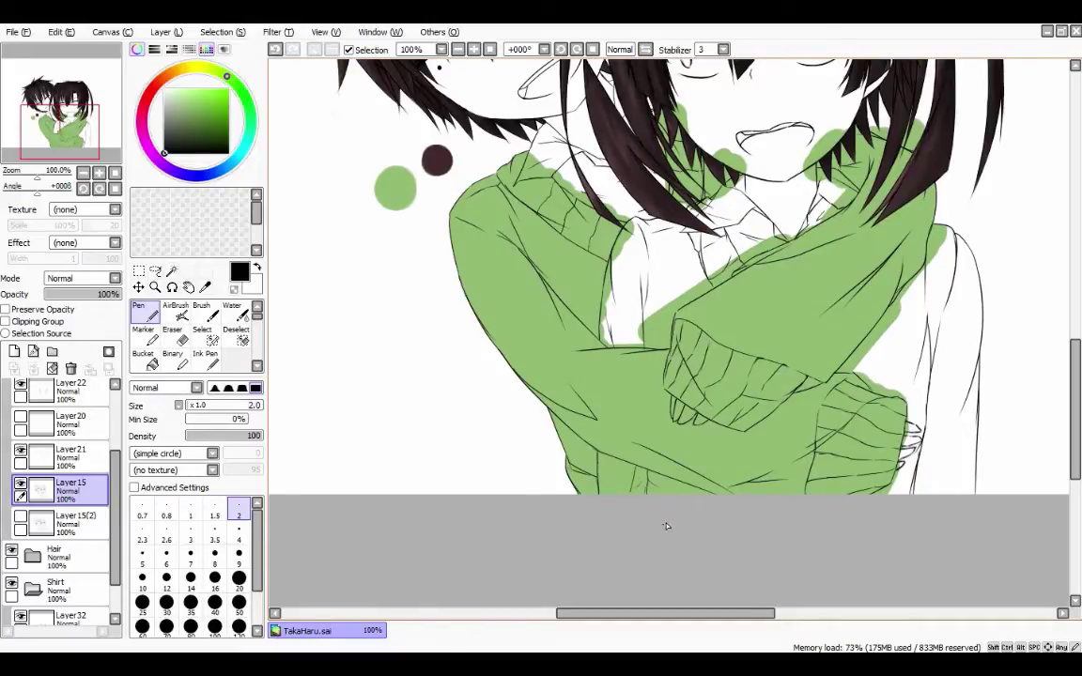
Clean up the vertical line beneath the boy's elbow on Layer22 with a size 9 Eraser.
{"action": "left_click_drag", "start_coordinate": [1077, 402], "coordinate": [1077, 381]}
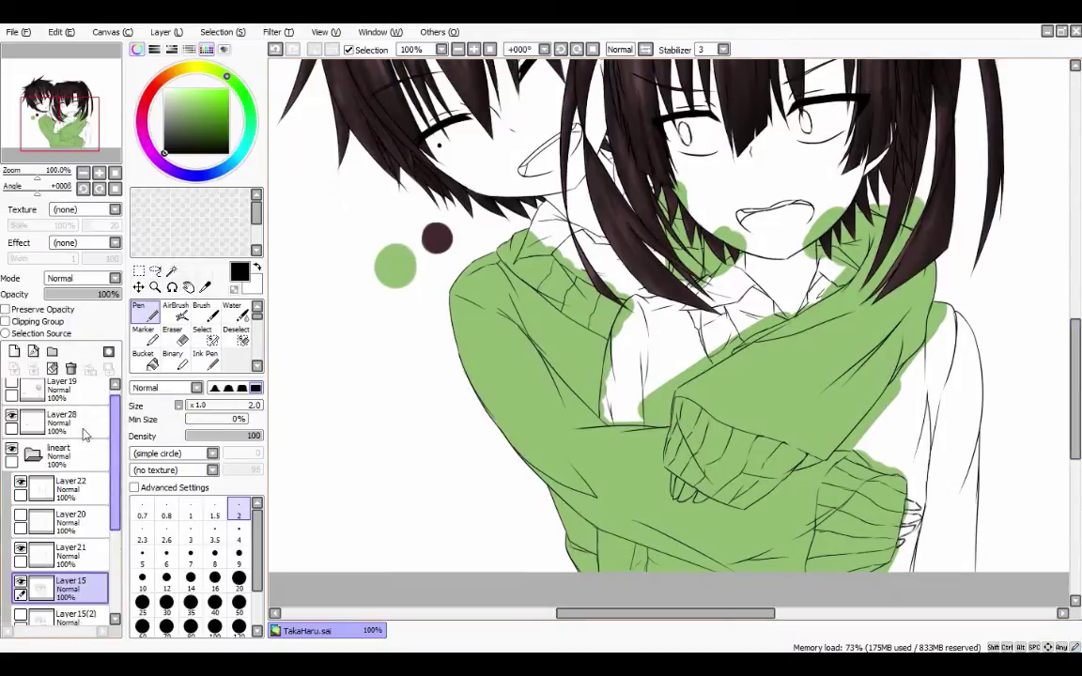
{"action": "left_click", "coordinate": [33, 456]}
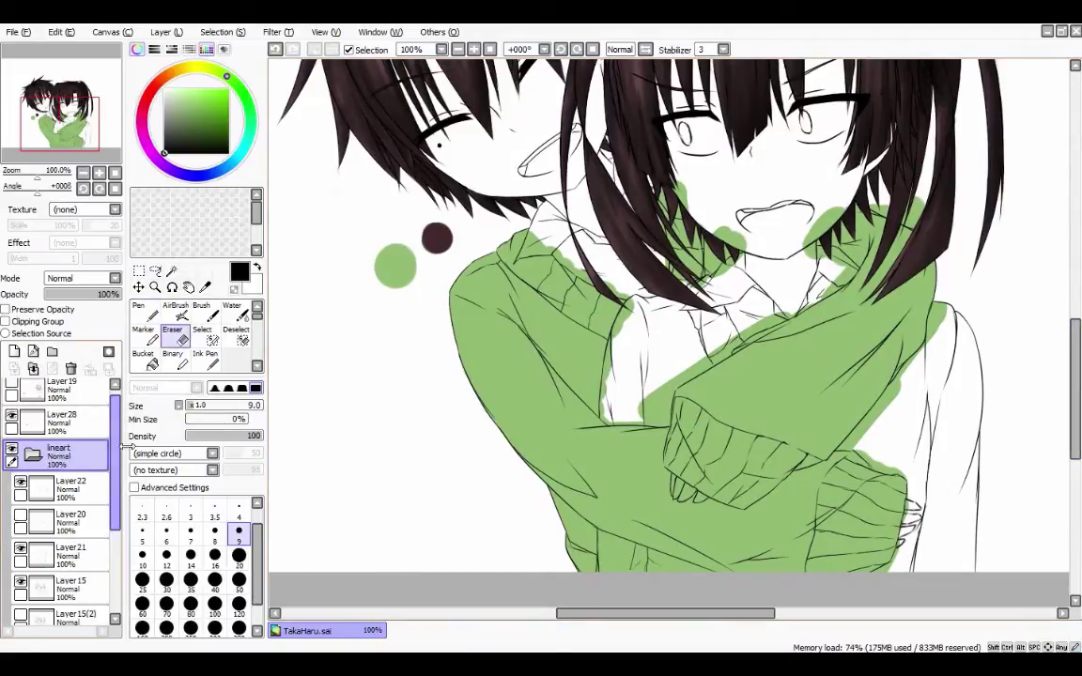
{"action": "left_click", "coordinate": [65, 489]}
{"action": "key", "text": "e"}
{"action": "scroll", "coordinate": [532, 424], "scroll_direction": "up", "scroll_amount": 2}
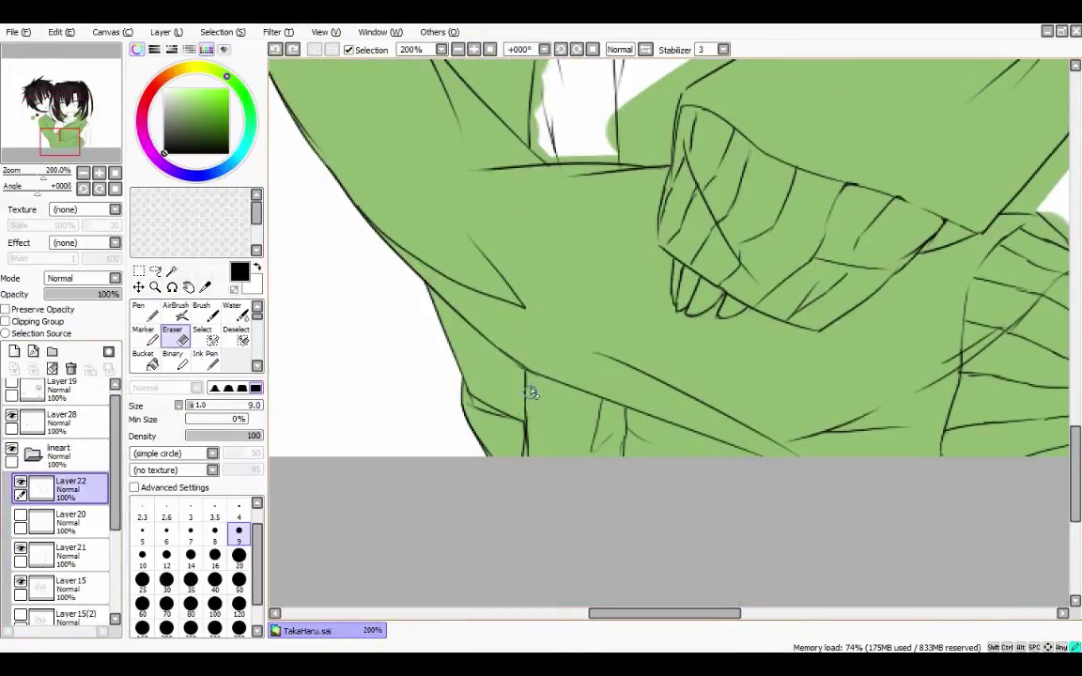
{"action": "scroll", "coordinate": [372, 143], "scroll_direction": "down", "scroll_amount": 2}
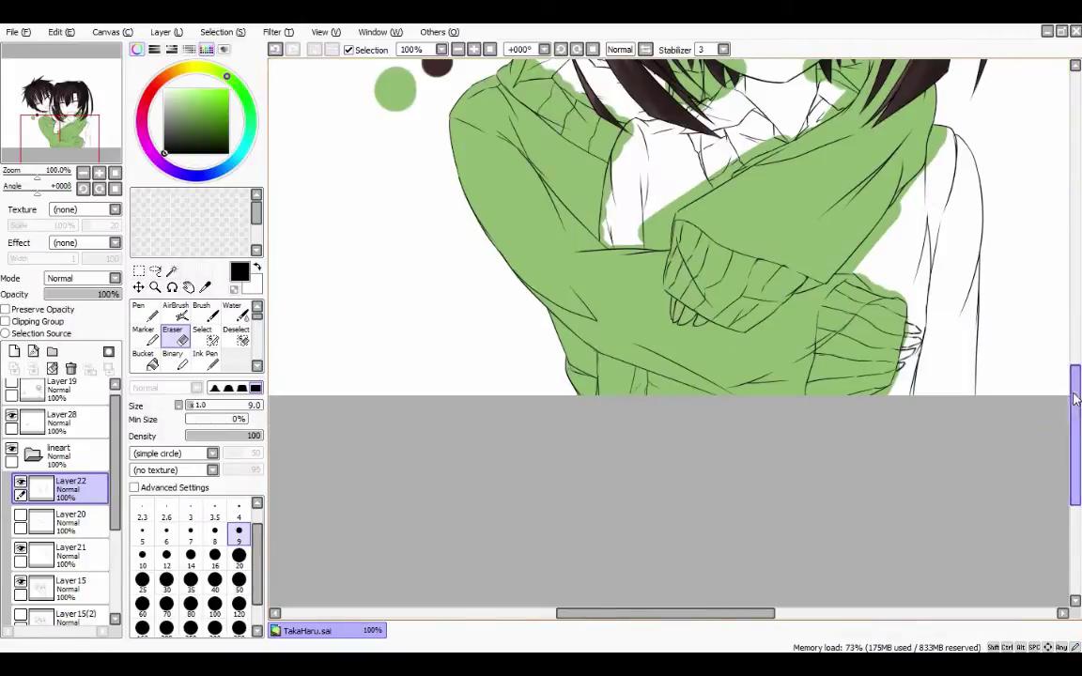
Using the lineart folder, magic-wand select the non-sweater areas: the chest gap, boy's collar, girl's face, her back and the gap below the boy's forearm.
{"action": "scroll", "coordinate": [667, 282], "scroll_direction": "up", "scroll_amount": 3}
{"action": "left_click", "coordinate": [33, 455]}
{"action": "left_click", "coordinate": [65, 456]}
{"action": "left_click", "coordinate": [171, 271]}
{"action": "left_click", "coordinate": [700, 333]}
{"action": "key", "text": "ctrl+z"}
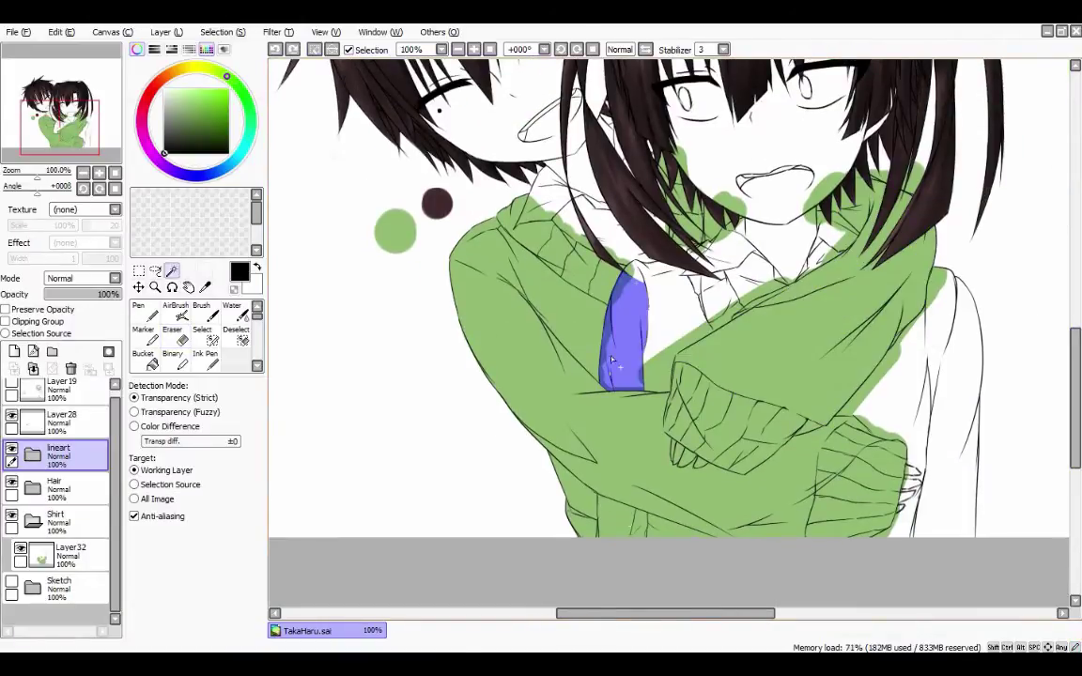
{"action": "left_click", "coordinate": [573, 208]}
{"action": "left_click", "coordinate": [720, 216]}
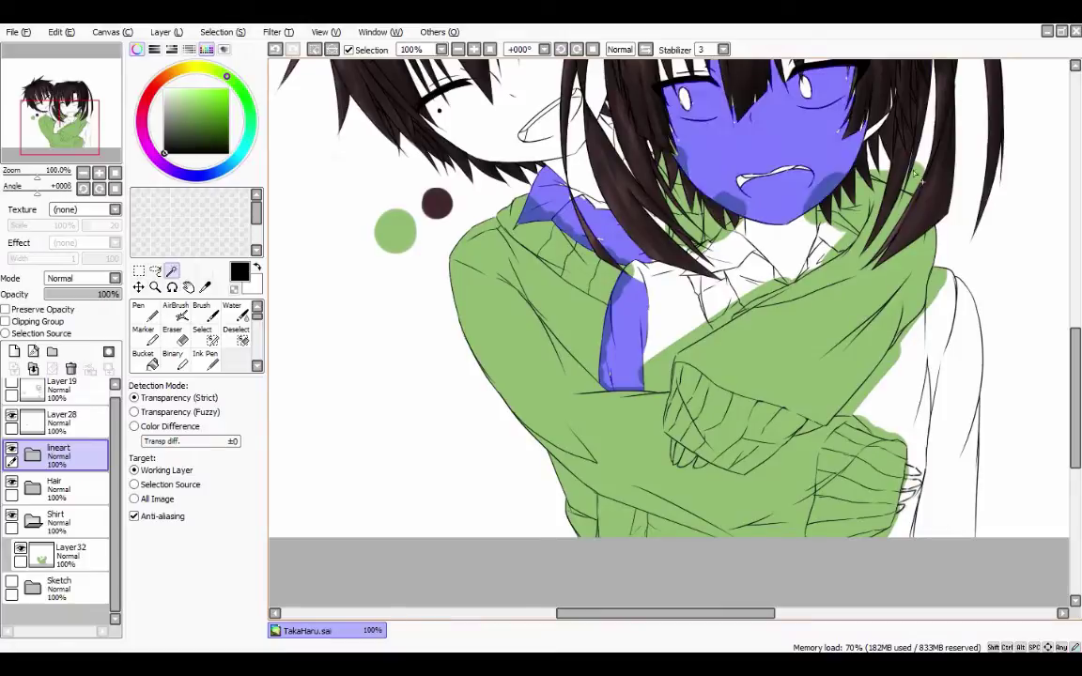
{"action": "left_click", "coordinate": [901, 375]}
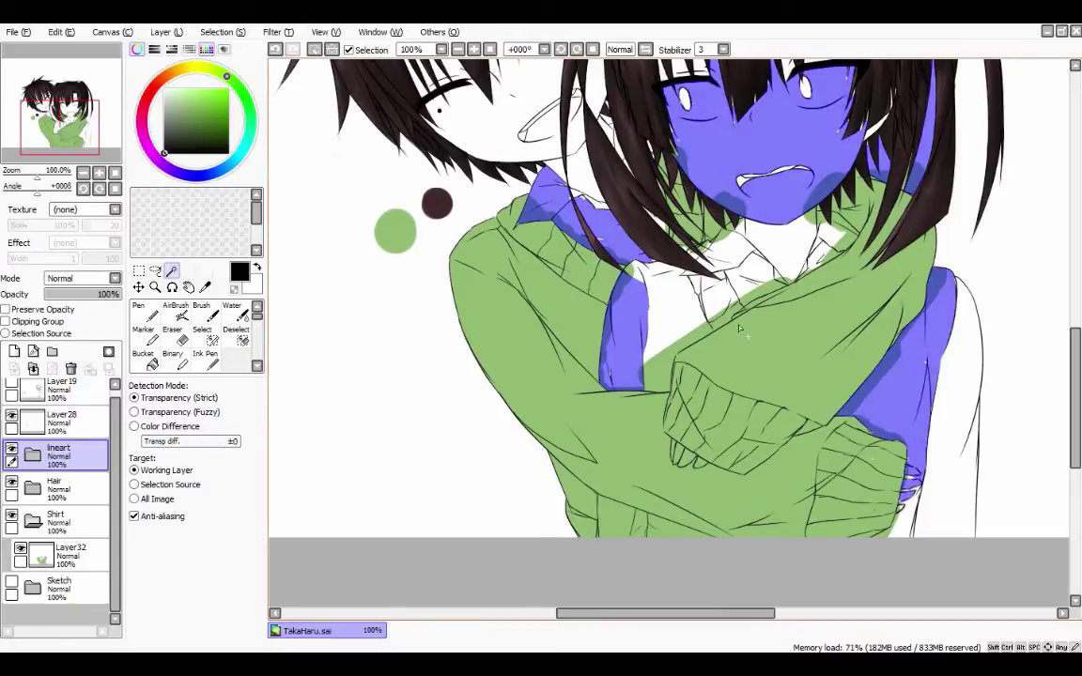
{"action": "left_click", "coordinate": [900, 511]}
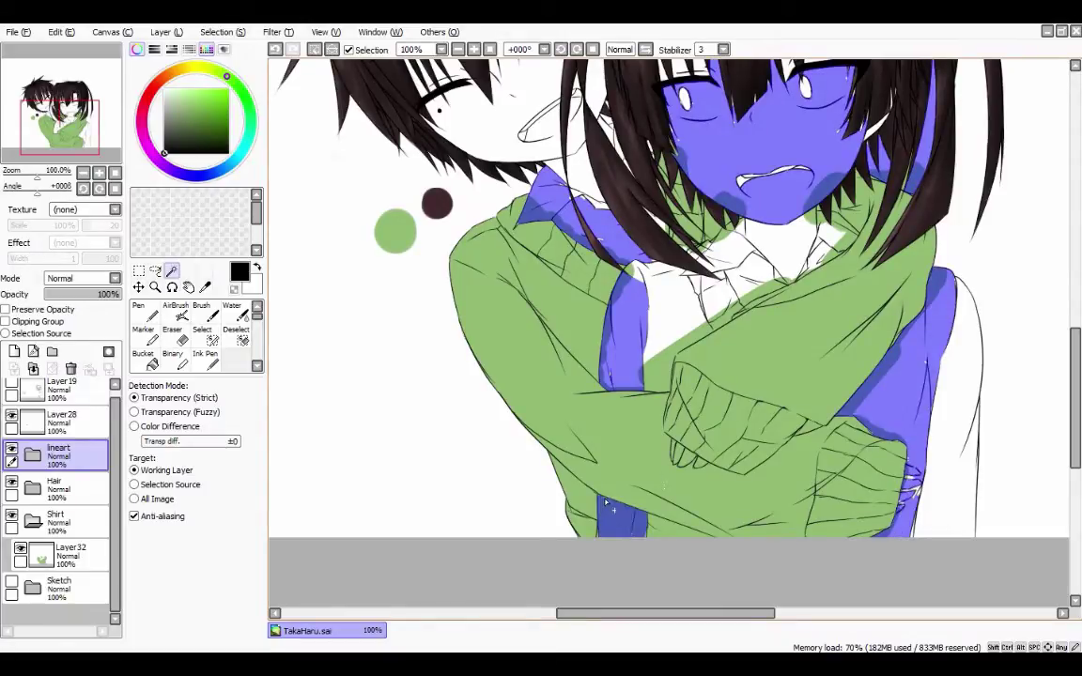
Erase the green overspill inside the selected areas on Layer32 with a size 50 Eraser, then clear the selection.
{"action": "left_click", "coordinate": [172, 335]}
{"action": "left_click", "coordinate": [66, 555]}
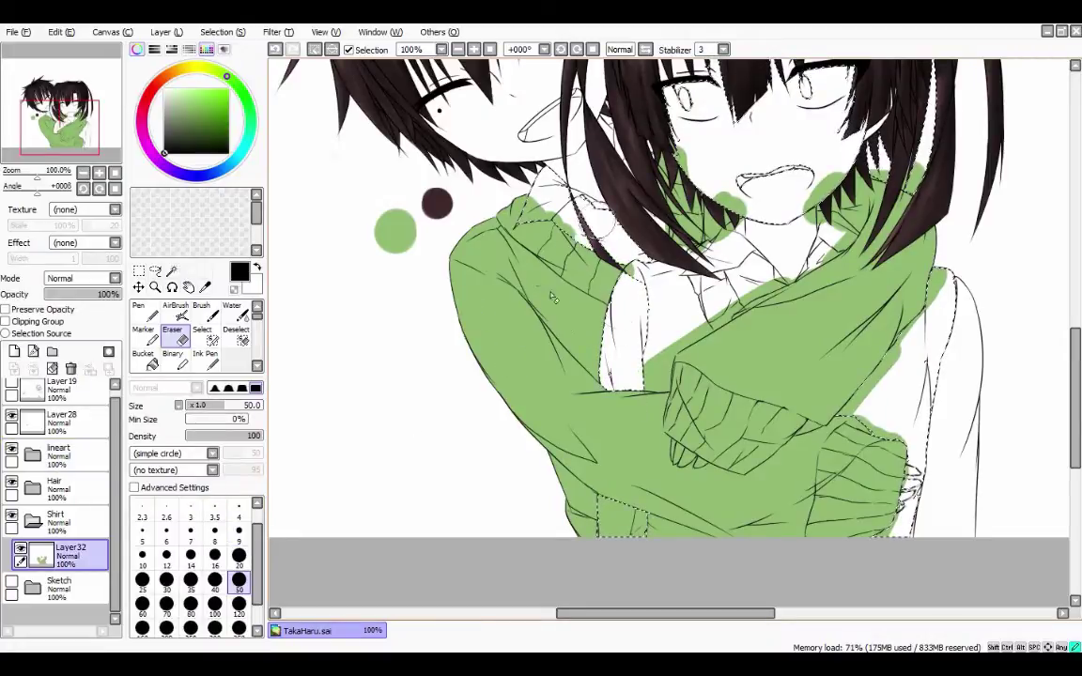
{"action": "left_click_drag", "start_coordinate": [725, 171], "coordinate": [825, 164]}
{"action": "left_click_drag", "start_coordinate": [826, 282], "coordinate": [798, 390]}
{"action": "left_click_drag", "start_coordinate": [559, 460], "coordinate": [617, 495]}
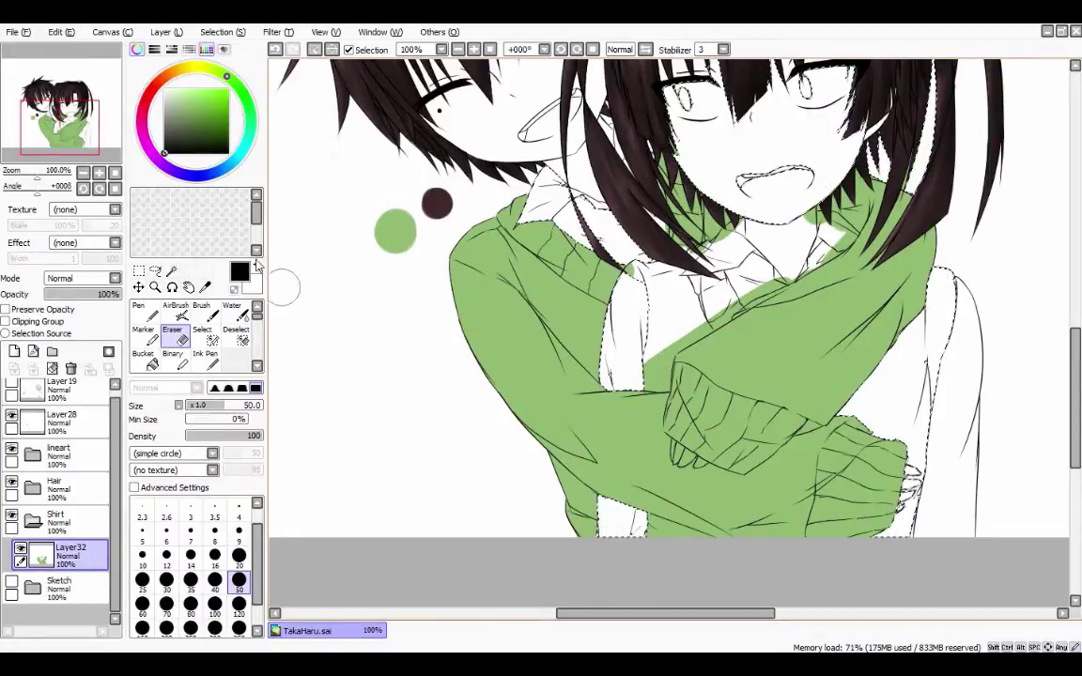
{"action": "key", "text": "ctrl+d"}
Erase the remaining green overspill on the girl's shirt front along the upper edge of her draped sleeve with a size 20 Eraser.
{"action": "left_click", "coordinate": [138, 271]}
{"action": "key", "text": "KP_Add"}
{"action": "key", "text": "e"}
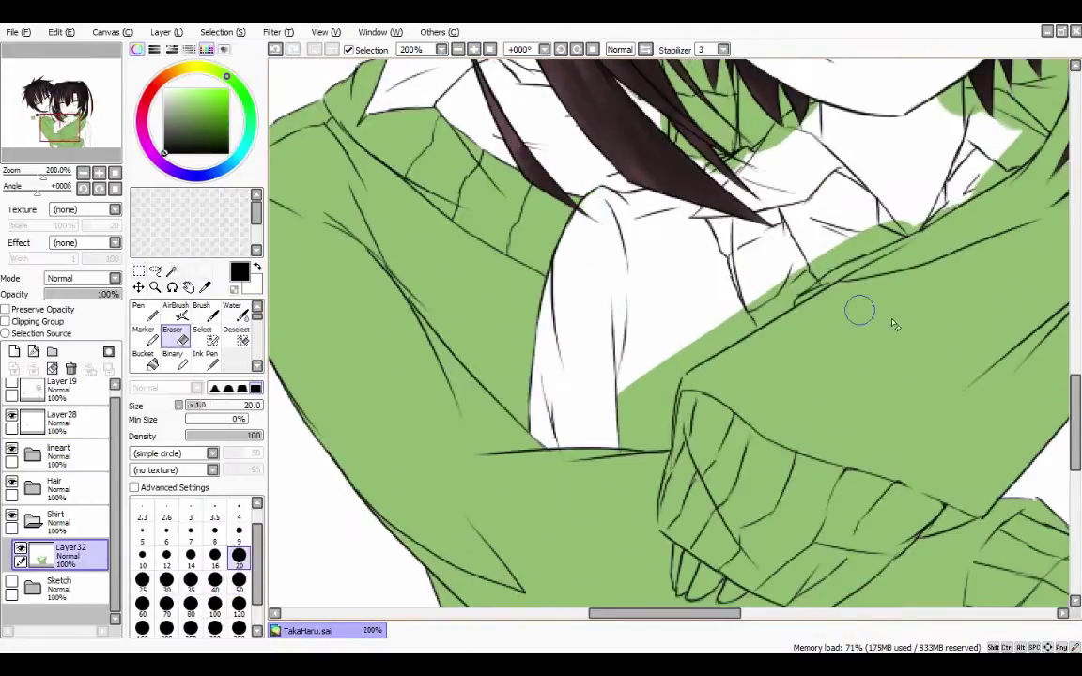
{"action": "mouse_move", "coordinate": [698, 306]}
{"action": "left_mouse_down"}
{"action": "mouse_move", "coordinate": [748, 302]}
{"action": "mouse_move", "coordinate": [669, 369]}
{"action": "mouse_move", "coordinate": [640, 431]}
{"action": "mouse_move", "coordinate": [658, 415]}
{"action": "left_mouse_up"}
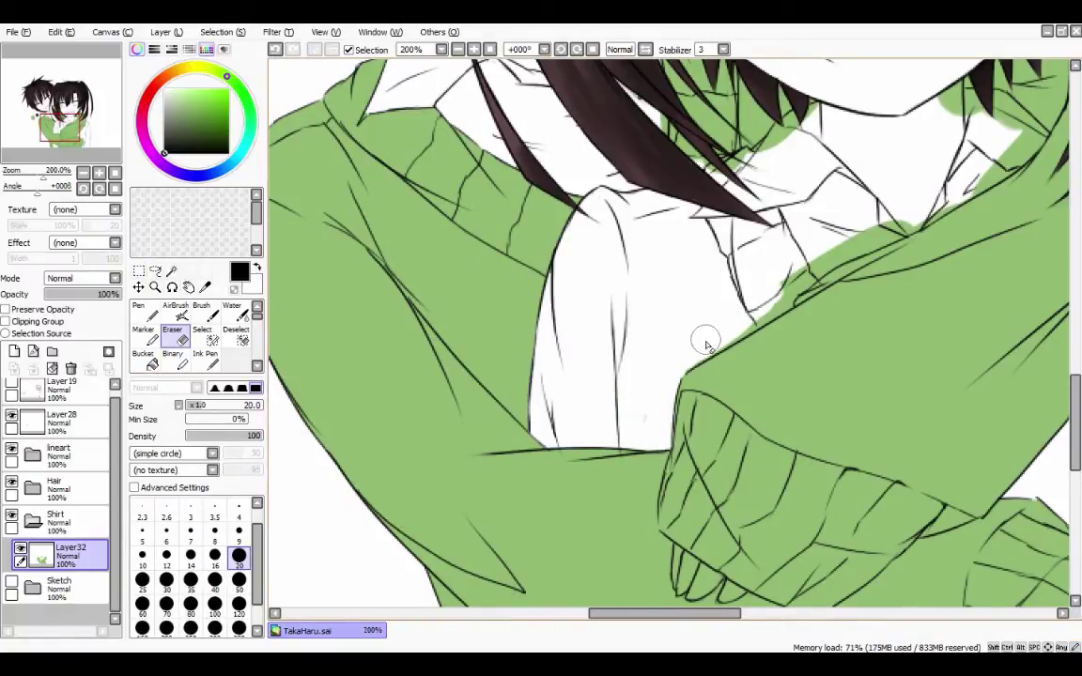
{"action": "mouse_move", "coordinate": [706, 378]}
{"action": "left_mouse_down"}
{"action": "mouse_move", "coordinate": [768, 278]}
{"action": "mouse_move", "coordinate": [737, 240]}
{"action": "mouse_move", "coordinate": [728, 246]}
{"action": "mouse_move", "coordinate": [741, 324]}
{"action": "mouse_move", "coordinate": [789, 282]}
{"action": "mouse_move", "coordinate": [751, 225]}
{"action": "mouse_move", "coordinate": [817, 258]}
{"action": "mouse_move", "coordinate": [863, 227]}
{"action": "mouse_move", "coordinate": [808, 192]}
{"action": "mouse_move", "coordinate": [573, 381]}
{"action": "left_mouse_up"}
{"action": "left_click_drag", "start_coordinate": [704, 300], "coordinate": [658, 352]}
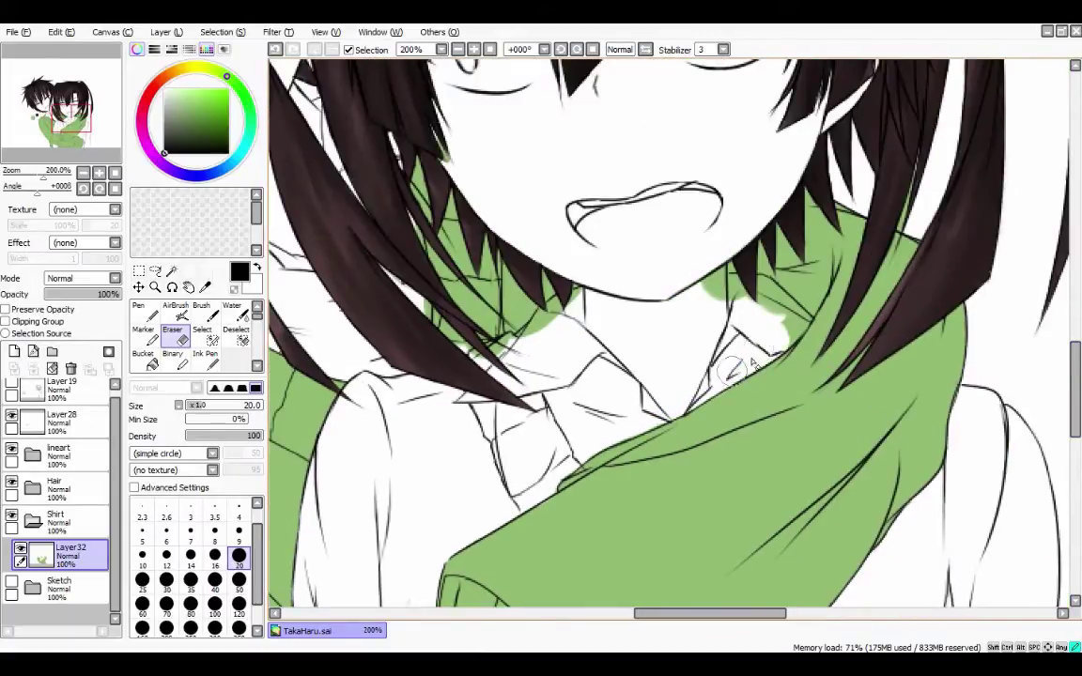
Touch up the draped sleeve's upper edge with a size 2 green Pen and erase the overspill around the girl's neck and shirt collar.
{"action": "key", "text": "n"}
{"action": "left_click", "coordinate": [708, 408], "text": "alt"}
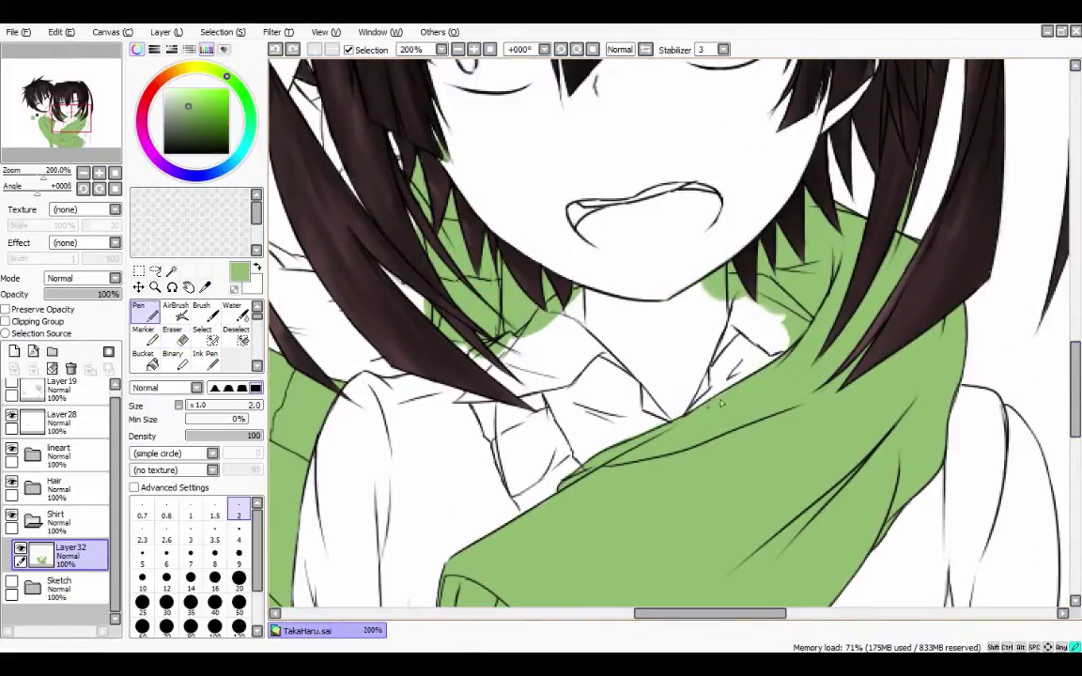
{"action": "key", "text": "e"}
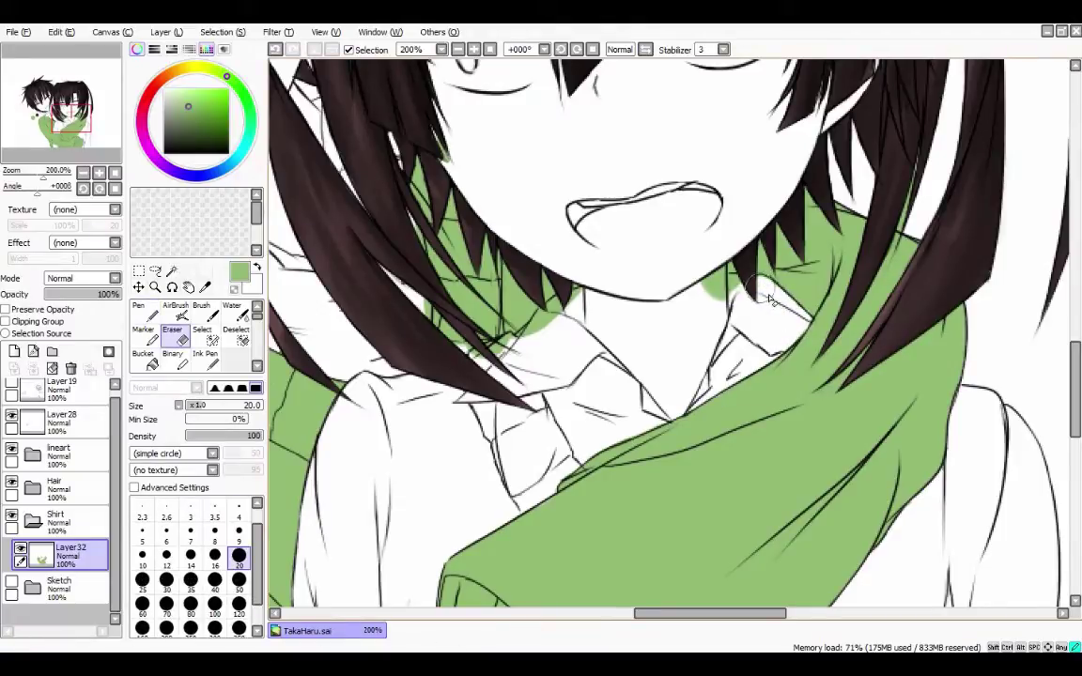
{"action": "mouse_move", "coordinate": [769, 299]}
{"action": "left_mouse_down"}
{"action": "mouse_move", "coordinate": [648, 259]}
{"action": "mouse_move", "coordinate": [587, 272]}
{"action": "mouse_move", "coordinate": [381, 268]}
{"action": "left_mouse_up"}
{"action": "key", "text": "n"}
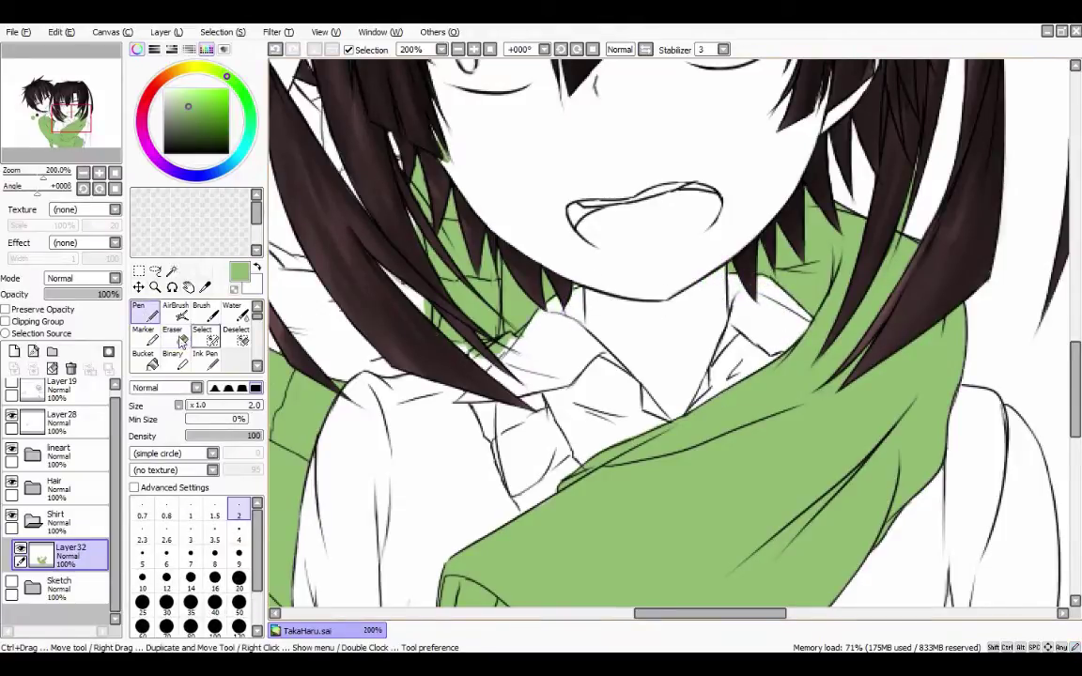
{"action": "key", "text": "e"}
{"action": "mouse_move", "coordinate": [425, 334]}
{"action": "left_mouse_down"}
{"action": "mouse_move", "coordinate": [479, 324]}
{"action": "mouse_move", "coordinate": [442, 306]}
{"action": "mouse_move", "coordinate": [489, 293]}
{"action": "left_mouse_up"}
{"action": "key", "text": "n"}
{"action": "key", "text": "e"}
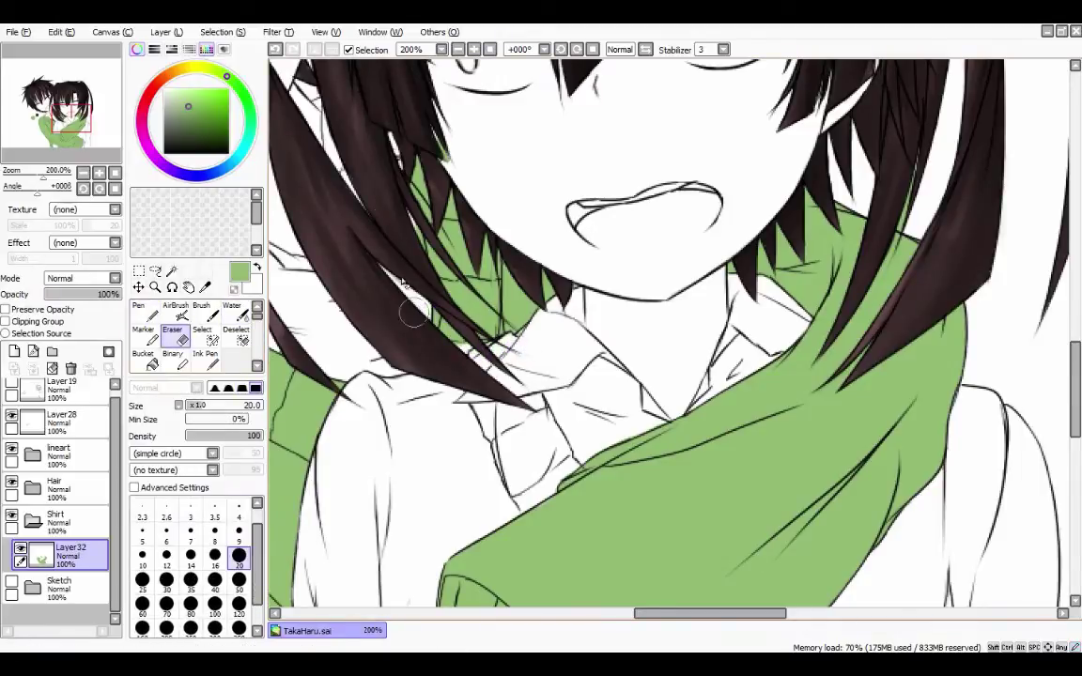
{"action": "left_click", "coordinate": [141, 315]}
{"action": "left_click_drag", "start_coordinate": [663, 613], "coordinate": [616, 618]}
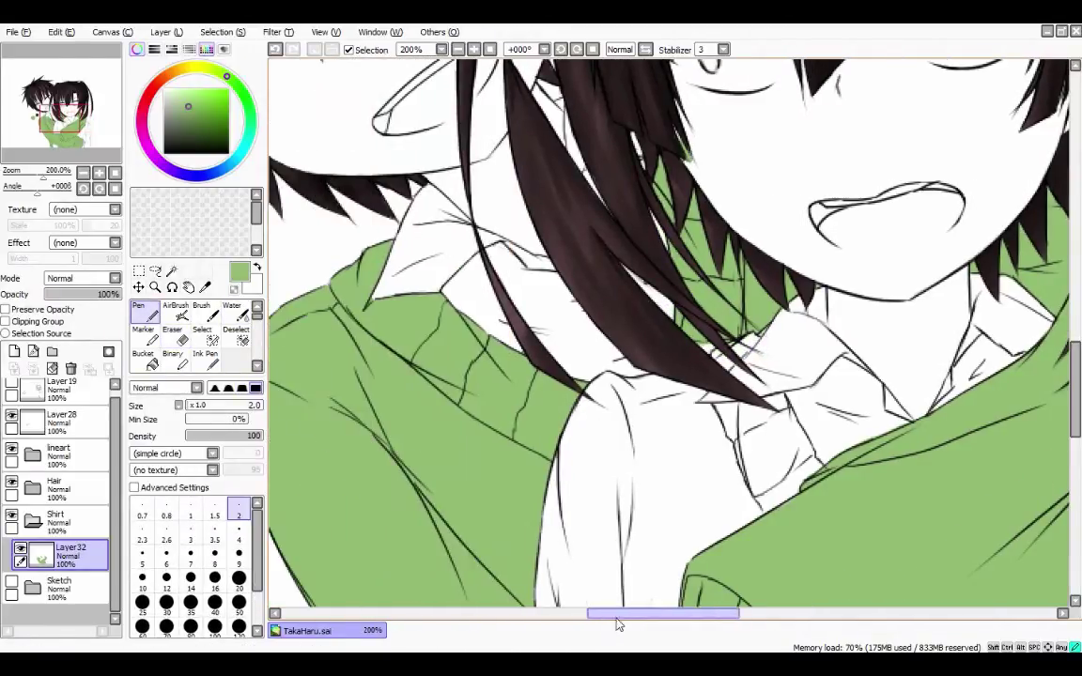
{"action": "scroll", "coordinate": [1015, 293], "scroll_direction": "down", "scroll_amount": 2}
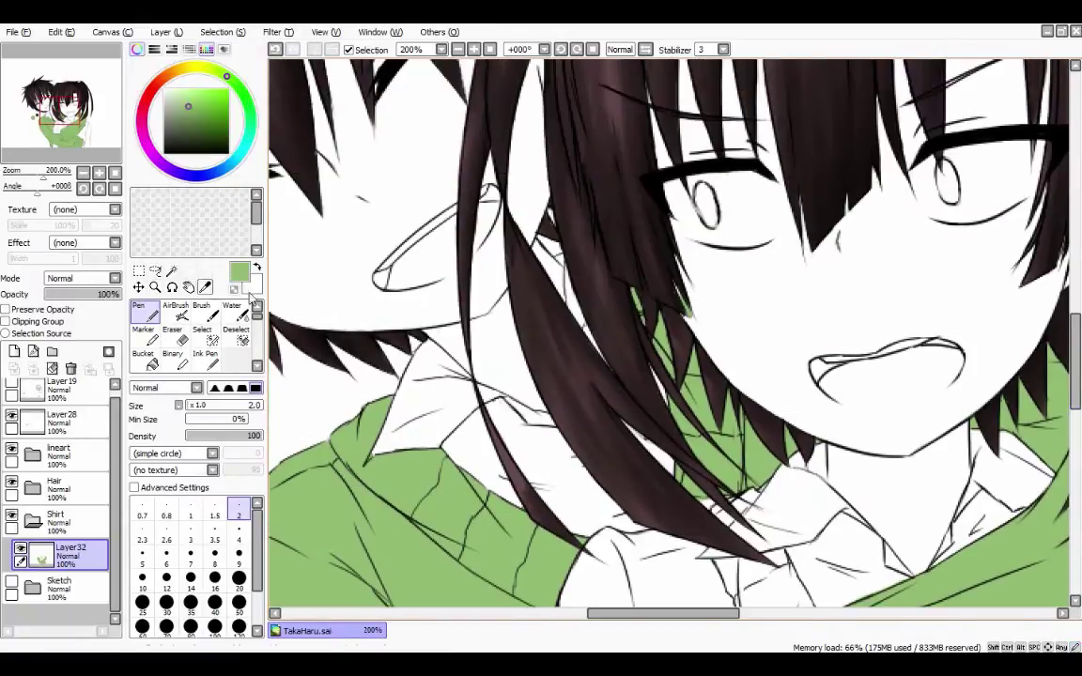
{"action": "key", "text": "e"}
{"action": "scroll", "coordinate": [923, 310], "scroll_direction": "up", "scroll_amount": 1}
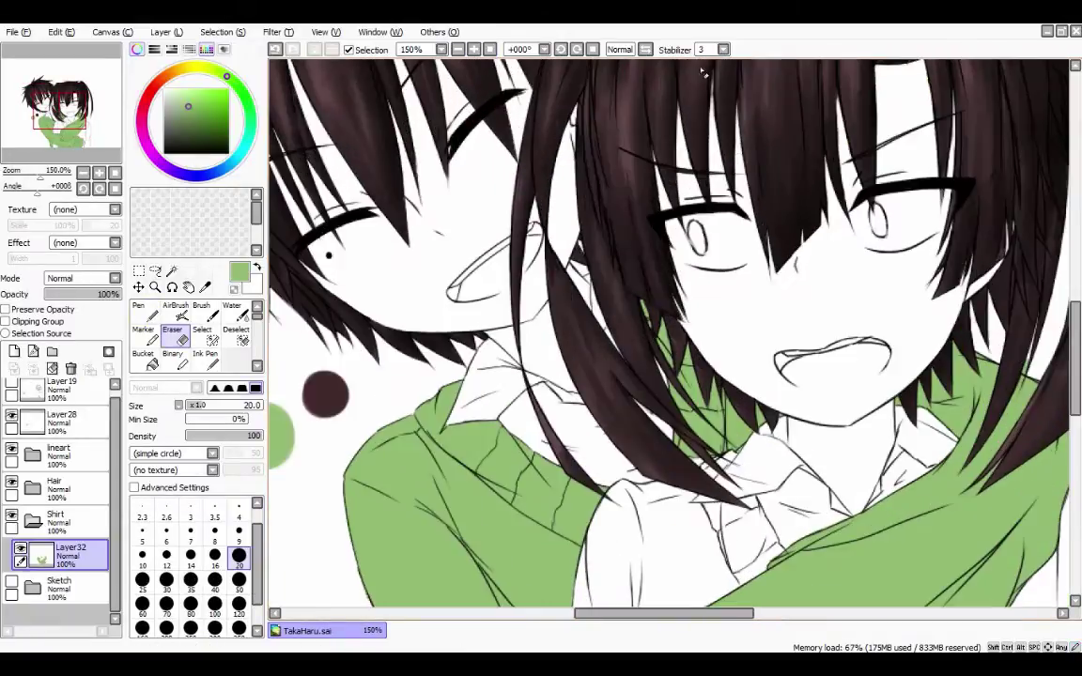
Select the girl's fingers below her cuff from the lineart folder and erase the green covering them on Layer32.
{"action": "scroll", "coordinate": [1028, 282], "scroll_direction": "up", "scroll_amount": 2}
{"action": "scroll", "coordinate": [939, 376], "scroll_direction": "down", "scroll_amount": 6}
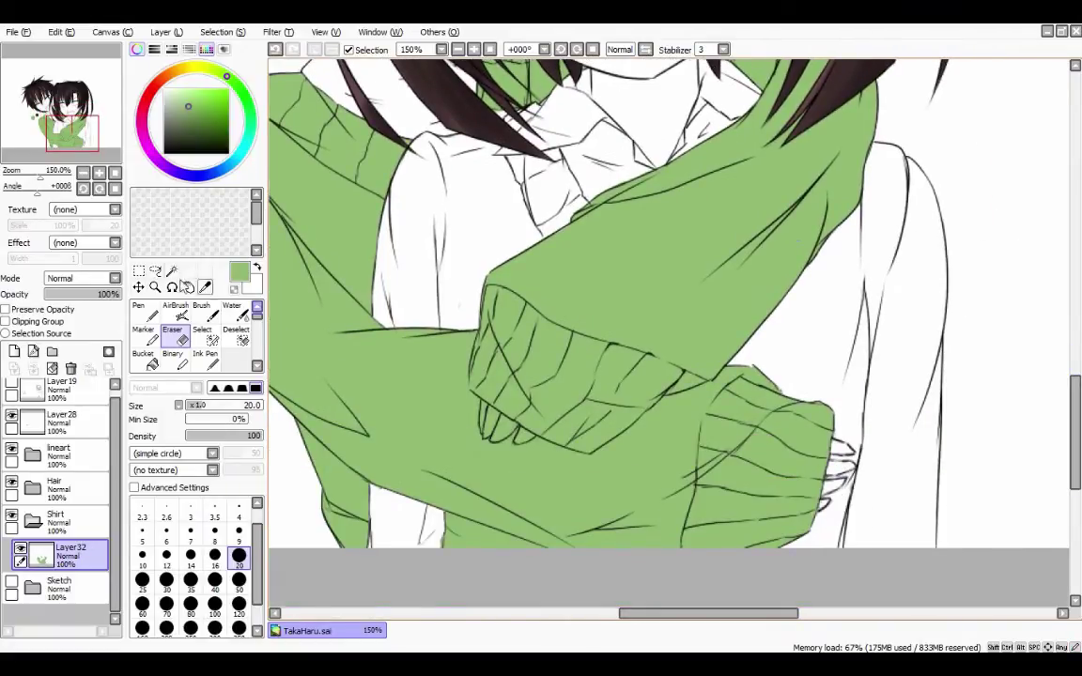
{"action": "left_click", "coordinate": [171, 271]}
{"action": "left_click", "coordinate": [58, 455]}
{"action": "left_click", "coordinate": [515, 430]}
{"action": "key", "text": "e"}
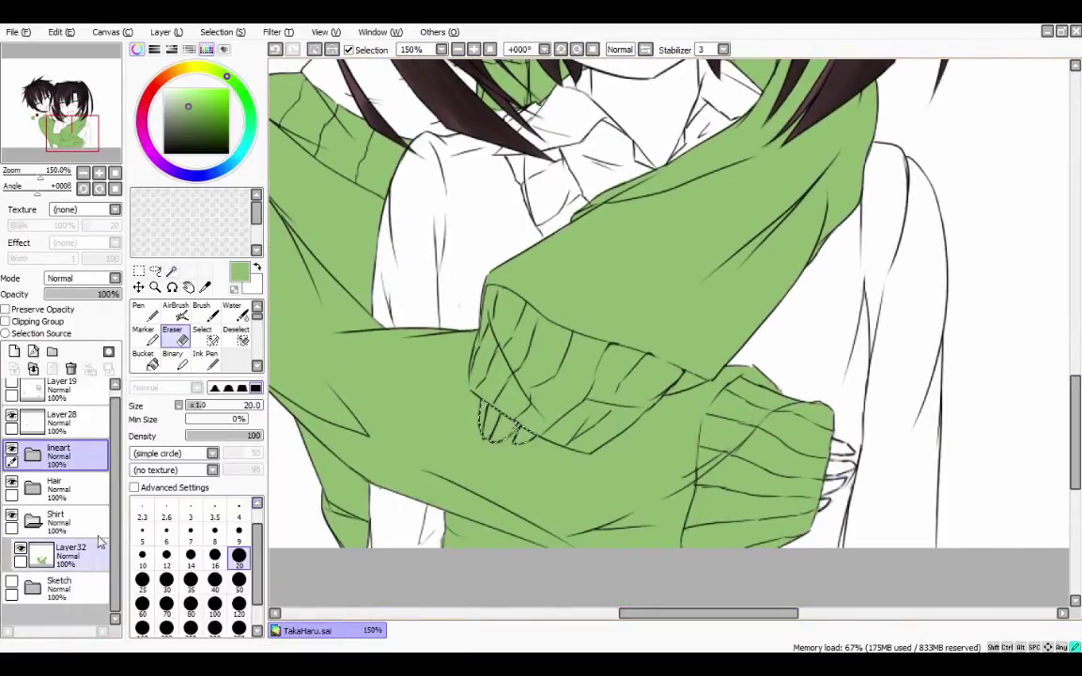
{"action": "left_click", "coordinate": [474, 429], "text": "ctrl"}
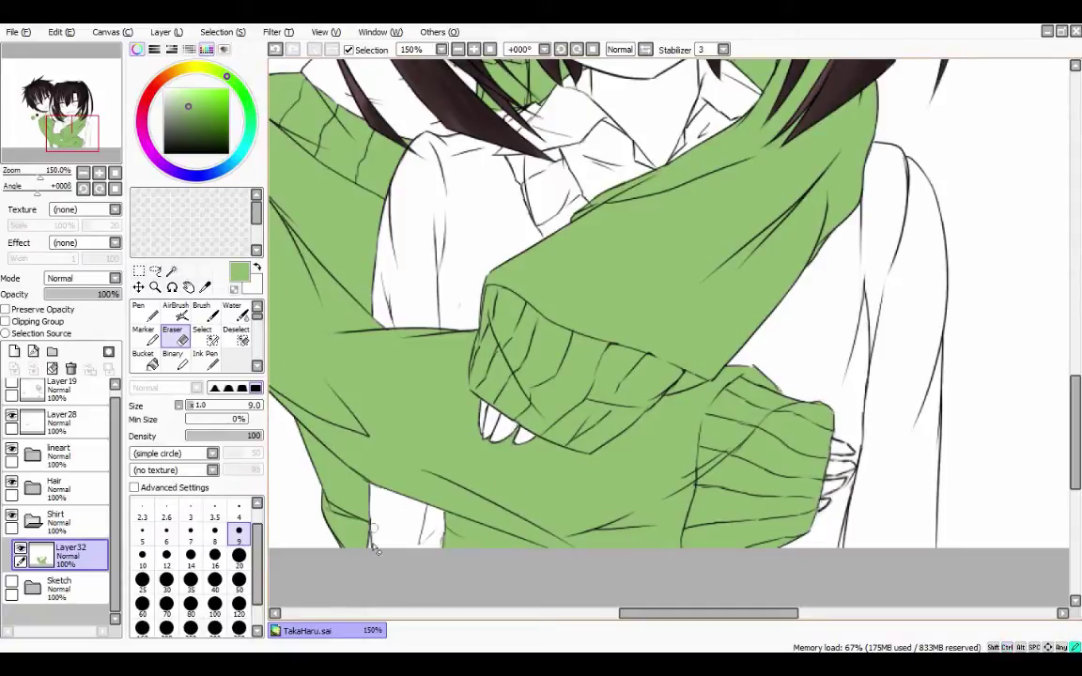
Add a new layer above Layer32 in the Shirt folder, make it a clipping group, and choose a dark green.
{"action": "key", "text": "minus"}
{"action": "left_click", "coordinate": [14, 351]}
{"action": "left_click", "coordinate": [4, 321]}
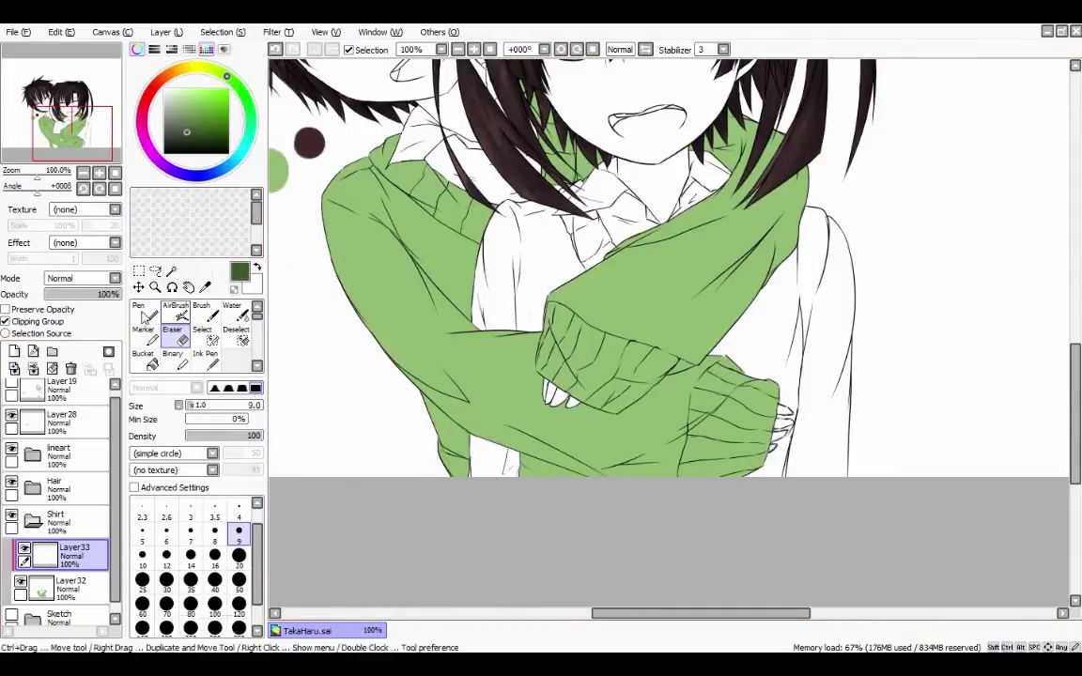
Paint dark green fold shadows along the outer edge and creases of the girl's draped sleeve with a size 20 Pen.
{"action": "key", "text": "n"}
{"action": "scroll", "coordinate": [1078, 330], "scroll_direction": "up", "scroll_amount": 3}
{"action": "scroll", "coordinate": [1077, 331], "scroll_direction": "down", "scroll_amount": 1}
{"action": "left_click", "coordinate": [238, 578]}
{"action": "left_click_drag", "start_coordinate": [787, 362], "coordinate": [725, 410]}
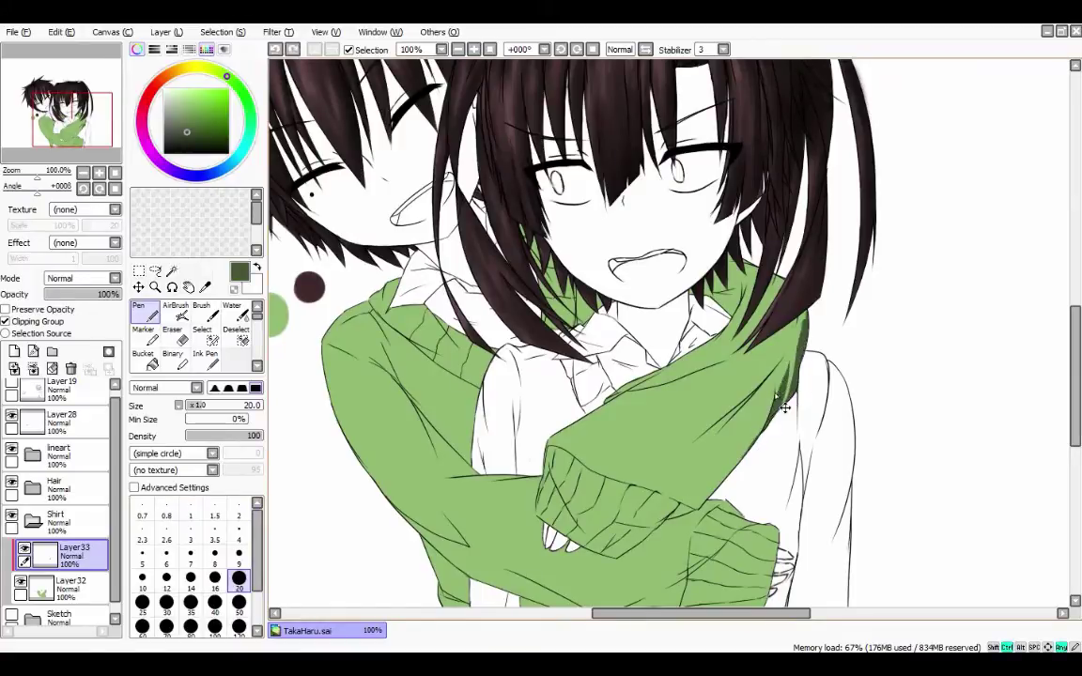
{"action": "left_click_drag", "start_coordinate": [780, 371], "coordinate": [695, 502]}
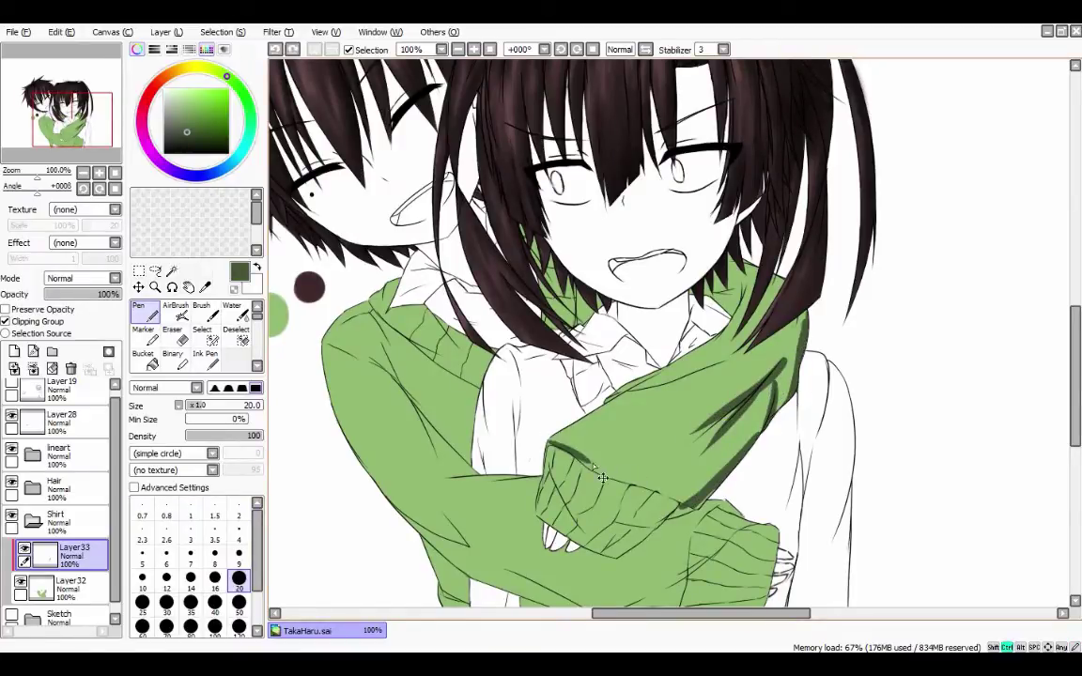
Outline the girl's sleeve cuff in dark green and paint shadow strokes along its ribs.
{"action": "mouse_move", "coordinate": [550, 442]}
{"action": "left_mouse_down"}
{"action": "mouse_move", "coordinate": [687, 500]}
{"action": "mouse_move", "coordinate": [610, 541]}
{"action": "left_mouse_up"}
{"action": "left_click_drag", "start_coordinate": [611, 468], "coordinate": [573, 531]}
{"action": "mouse_move", "coordinate": [575, 460]}
{"action": "left_mouse_down"}
{"action": "mouse_move", "coordinate": [549, 512]}
{"action": "mouse_move", "coordinate": [557, 444]}
{"action": "left_mouse_up"}
{"action": "mouse_move", "coordinate": [688, 451]}
{"action": "left_mouse_down"}
{"action": "mouse_move", "coordinate": [647, 500]}
{"action": "mouse_move", "coordinate": [577, 535]}
{"action": "left_mouse_up"}
Paint dark green shadow strokes on the ribs and outline of the boy's cuff and along the folds of his forearm.
{"action": "scroll", "coordinate": [658, 489], "scroll_direction": "down", "scroll_amount": 3}
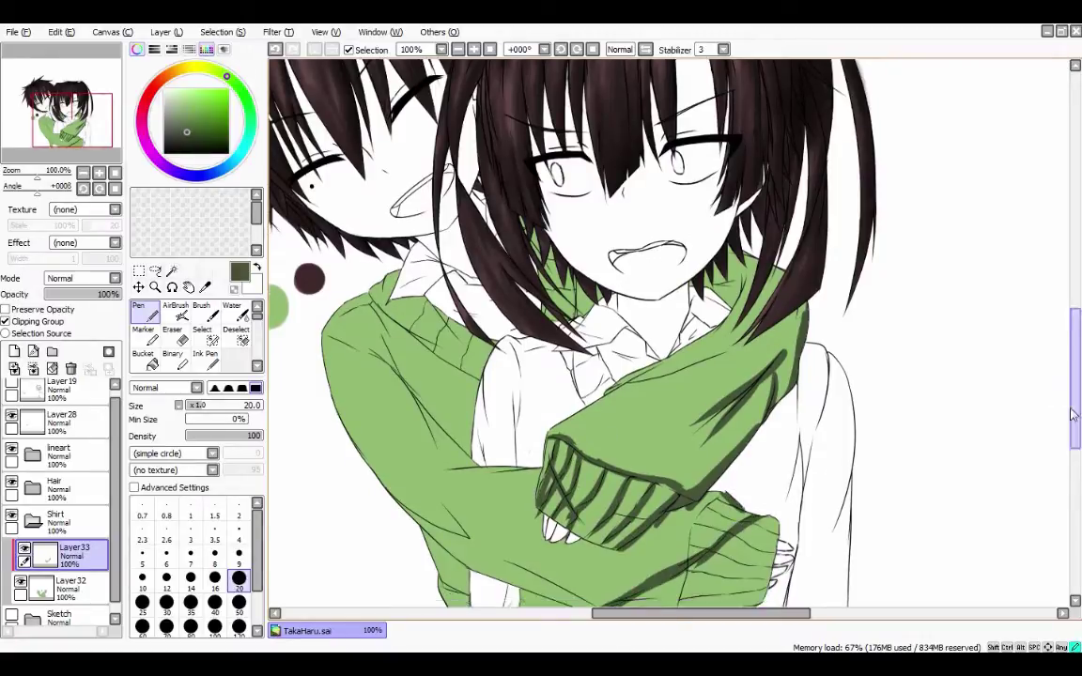
{"action": "left_click_drag", "start_coordinate": [696, 430], "coordinate": [644, 444]}
{"action": "mouse_move", "coordinate": [656, 410]}
{"action": "left_mouse_down"}
{"action": "mouse_move", "coordinate": [615, 394]}
{"action": "mouse_move", "coordinate": [608, 460]}
{"action": "left_mouse_up"}
{"action": "mouse_move", "coordinate": [691, 434]}
{"action": "left_mouse_down"}
{"action": "mouse_move", "coordinate": [681, 513]}
{"action": "mouse_move", "coordinate": [606, 466]}
{"action": "mouse_move", "coordinate": [648, 455]}
{"action": "left_mouse_up"}
{"action": "left_click_drag", "start_coordinate": [706, 383], "coordinate": [691, 454]}
{"action": "left_click_drag", "start_coordinate": [563, 487], "coordinate": [474, 439]}
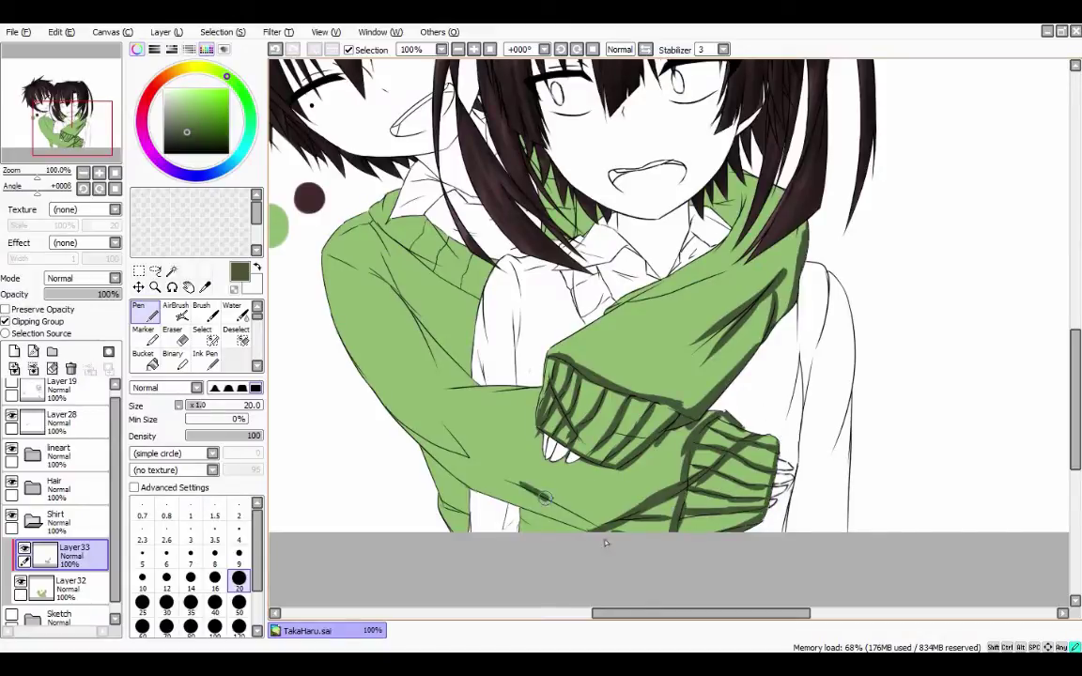
Paint dark green fold shadows on the boy's elbow, upper arm and the inner edge of his sweater.
{"action": "left_click_drag", "start_coordinate": [357, 368], "coordinate": [404, 403]}
{"action": "left_click_drag", "start_coordinate": [376, 284], "coordinate": [484, 387]}
{"action": "left_click_drag", "start_coordinate": [305, 228], "coordinate": [403, 307]}
{"action": "left_click_drag", "start_coordinate": [434, 267], "coordinate": [419, 337]}
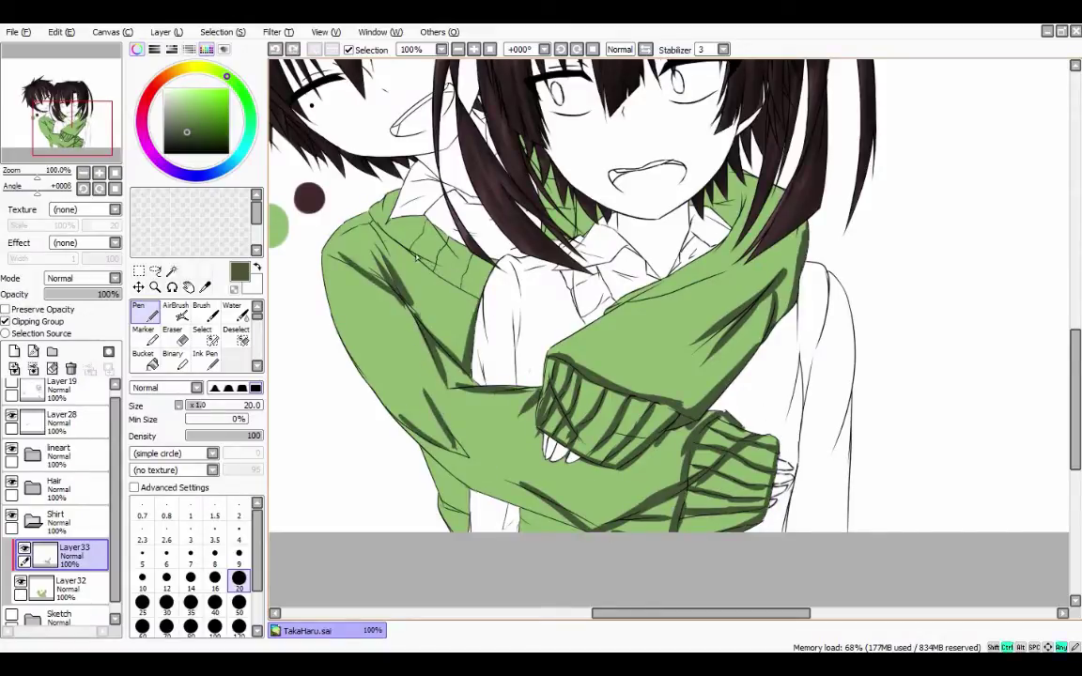
Paint dark green shadow strokes along the edge and ribs of the boy's sweater collar.
{"action": "mouse_move", "coordinate": [334, 203]}
{"action": "left_mouse_down"}
{"action": "mouse_move", "coordinate": [418, 265]}
{"action": "mouse_move", "coordinate": [359, 237]}
{"action": "left_mouse_up"}
{"action": "left_click_drag", "start_coordinate": [338, 191], "coordinate": [402, 247]}
{"action": "mouse_move", "coordinate": [391, 213]}
{"action": "left_mouse_down"}
{"action": "mouse_move", "coordinate": [439, 256]}
{"action": "mouse_move", "coordinate": [401, 242]}
{"action": "mouse_move", "coordinate": [453, 264]}
{"action": "left_mouse_up"}
Paint dark green shadow strokes on both sides of the girl's sweater collar beneath her hair.
{"action": "left_click_drag", "start_coordinate": [564, 214], "coordinate": [602, 242]}
{"action": "left_click_drag", "start_coordinate": [490, 150], "coordinate": [512, 200]}
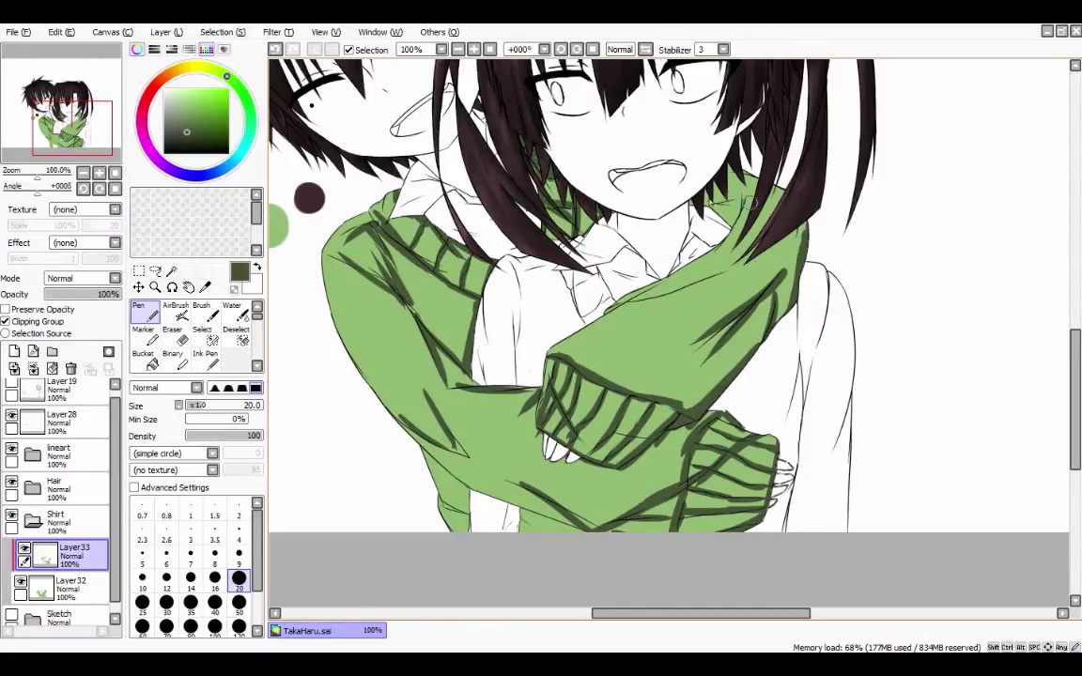
{"action": "mouse_move", "coordinate": [622, 176]}
{"action": "left_mouse_down"}
{"action": "mouse_move", "coordinate": [669, 193]}
{"action": "mouse_move", "coordinate": [713, 160]}
{"action": "mouse_move", "coordinate": [669, 194]}
{"action": "left_mouse_up"}
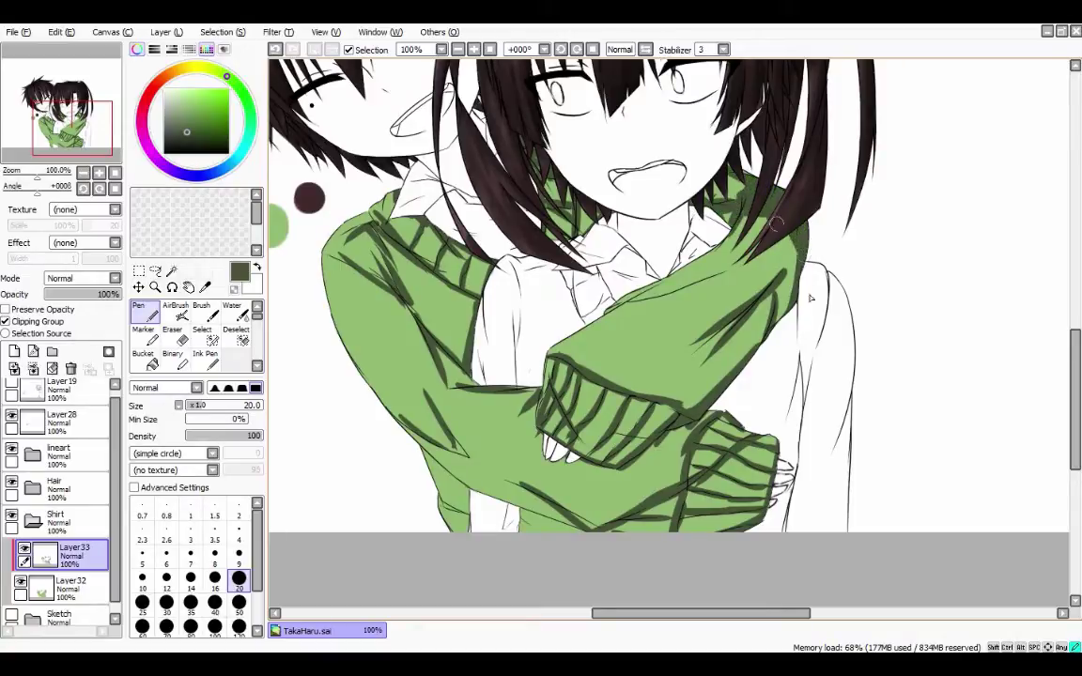
Paint dark green fold shadows along the sleeve crossing the girl's chest, the boy's outer arm and the hem below his elbow.
{"action": "left_click_drag", "start_coordinate": [718, 242], "coordinate": [691, 194]}
{"action": "left_click_drag", "start_coordinate": [716, 240], "coordinate": [665, 147]}
{"action": "scroll", "coordinate": [976, 273], "scroll_direction": "up", "scroll_amount": 2}
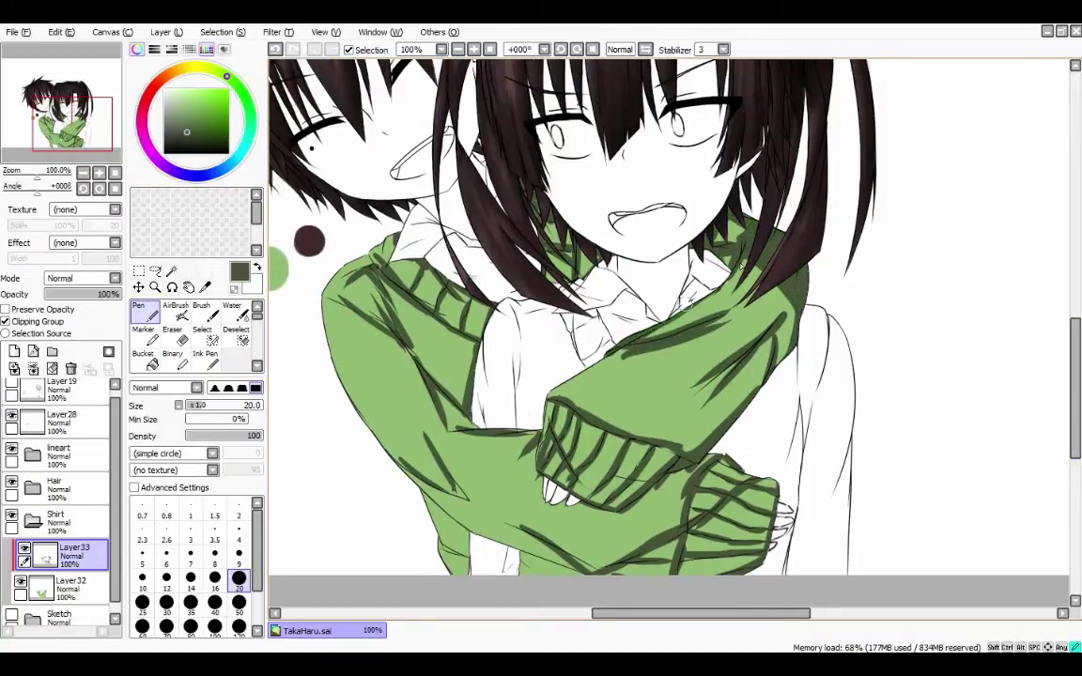
{"action": "left_click_drag", "start_coordinate": [582, 388], "coordinate": [557, 395]}
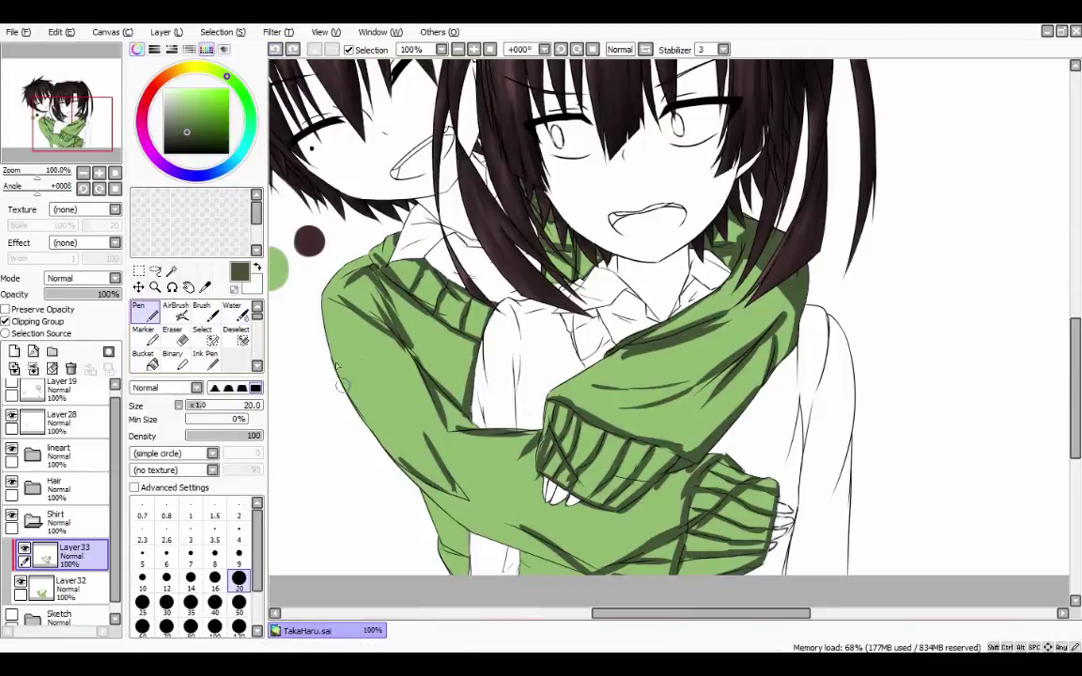
{"action": "left_click_drag", "start_coordinate": [517, 515], "coordinate": [533, 526]}
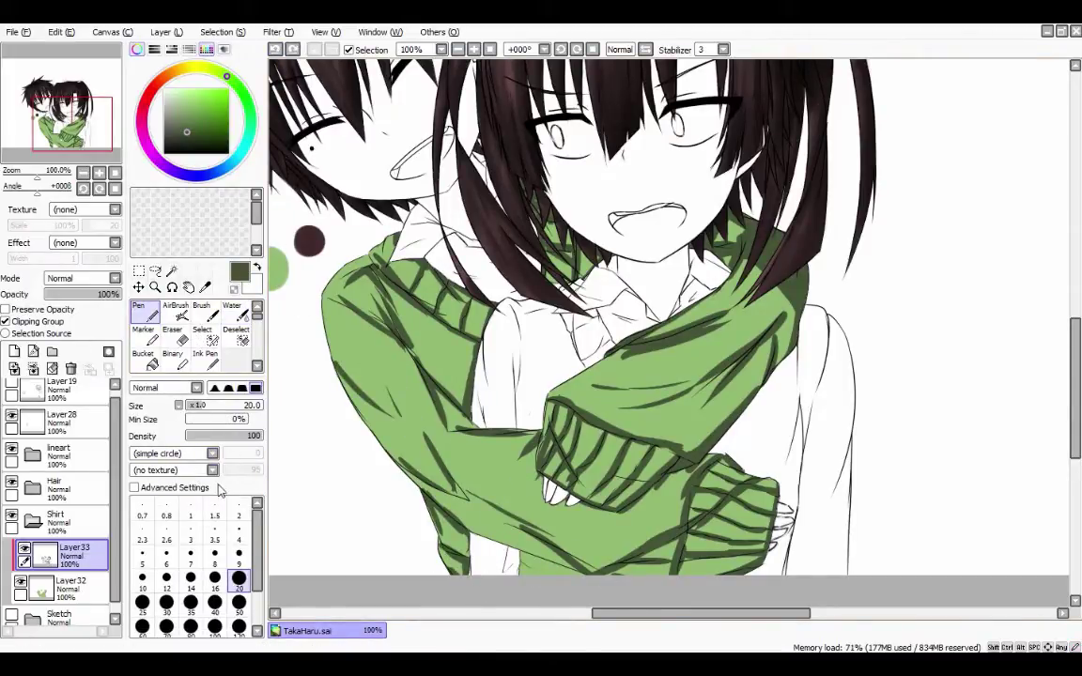
Select the gap beneath the boy's forearm from the lineart and erase the flat green inside it on the sweater base layer.
{"action": "left_click", "coordinate": [170, 270]}
{"action": "left_click", "coordinate": [58, 451]}
{"action": "left_click", "coordinate": [549, 563]}
{"action": "left_click", "coordinate": [70, 585]}
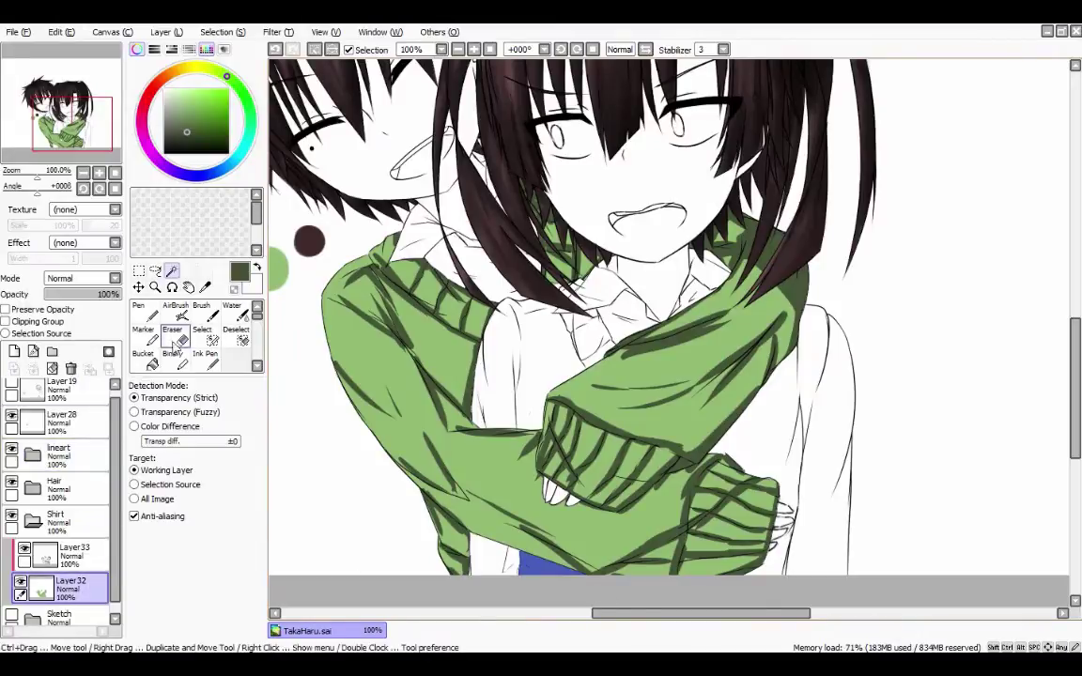
{"action": "left_click", "coordinate": [172, 338]}
{"action": "key", "text": "m"}
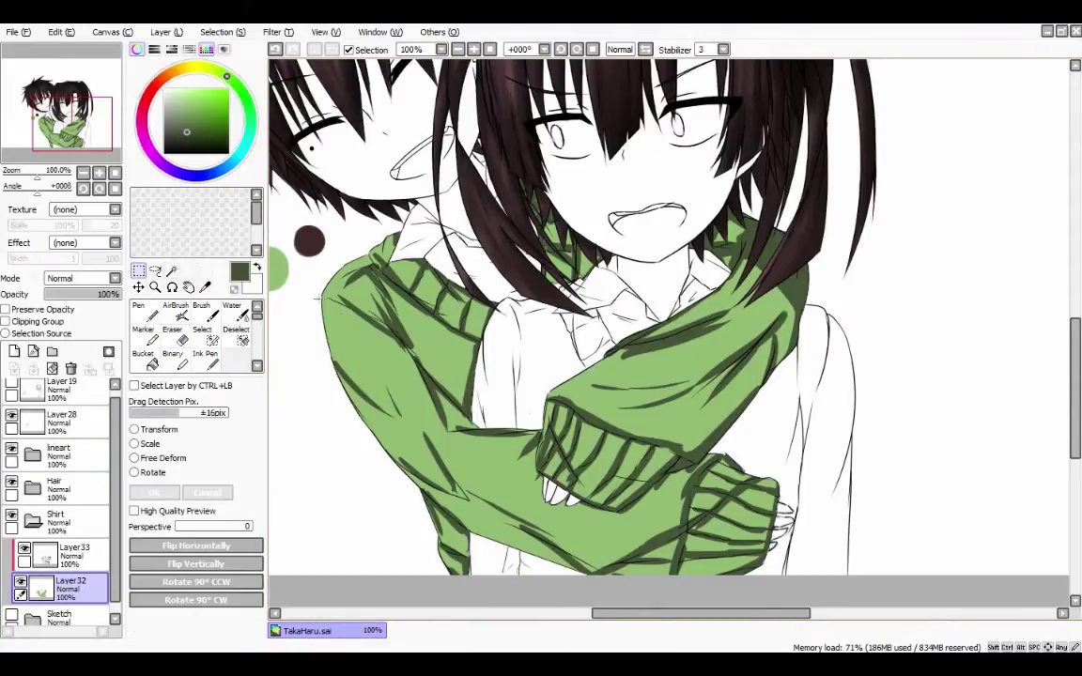
Switch to the Water brush at size 20 and make the clipped fold-shadow layer above the flat green active.
{"action": "scroll", "coordinate": [318, 299], "scroll_direction": "down", "scroll_amount": 1}
{"action": "left_click", "coordinate": [231, 310]}
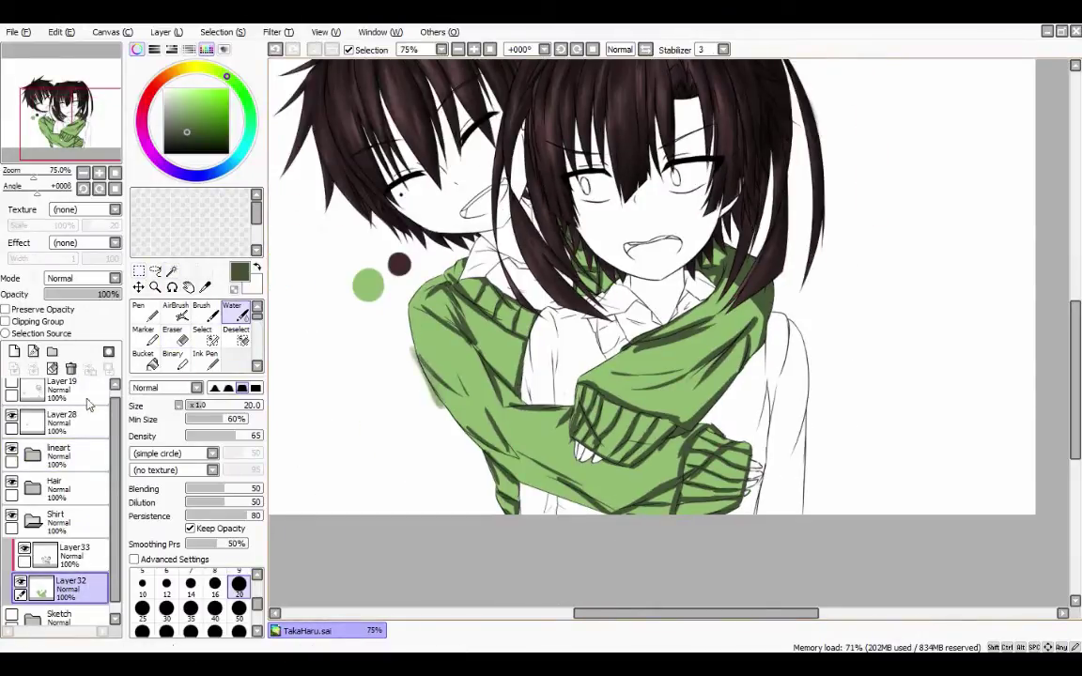
{"action": "left_click", "coordinate": [23, 549]}
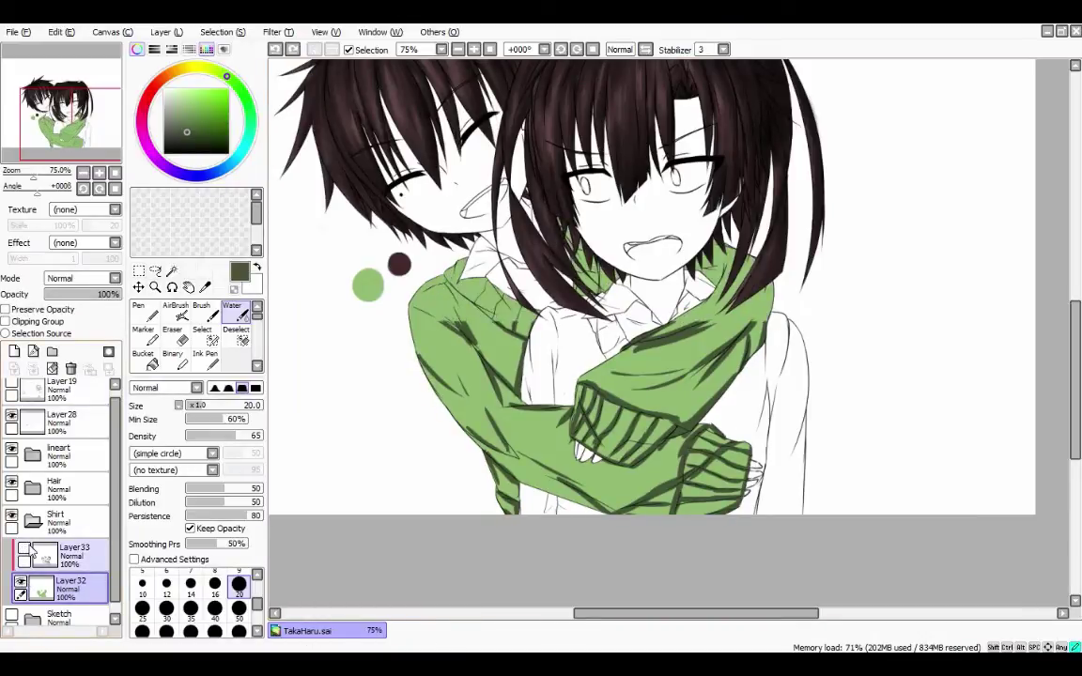
{"action": "left_click", "coordinate": [24, 549]}
{"action": "left_click", "coordinate": [70, 555]}
{"action": "left_click", "coordinate": [5, 322]}
Blend the dark green fold and rib strokes into the base green across the sweater's sleeves, cuffs and collar.
{"action": "left_click_drag", "start_coordinate": [396, 320], "coordinate": [375, 350]}
{"action": "left_click_drag", "start_coordinate": [457, 337], "coordinate": [423, 414]}
{"action": "mouse_move", "coordinate": [479, 325]}
{"action": "left_mouse_down"}
{"action": "mouse_move", "coordinate": [493, 368]}
{"action": "mouse_move", "coordinate": [455, 306]}
{"action": "mouse_move", "coordinate": [386, 273]}
{"action": "mouse_move", "coordinate": [460, 277]}
{"action": "mouse_move", "coordinate": [510, 299]}
{"action": "left_mouse_up"}
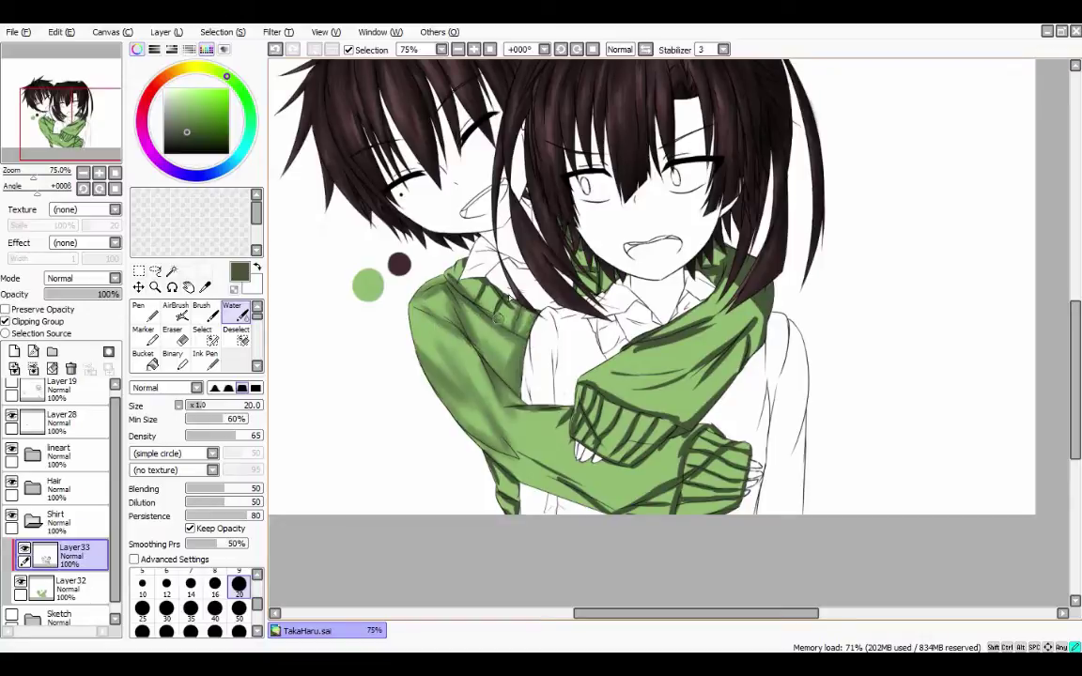
{"action": "mouse_move", "coordinate": [442, 413]}
{"action": "left_mouse_down"}
{"action": "mouse_move", "coordinate": [470, 451]}
{"action": "mouse_move", "coordinate": [526, 441]}
{"action": "mouse_move", "coordinate": [610, 451]}
{"action": "mouse_move", "coordinate": [699, 505]}
{"action": "mouse_move", "coordinate": [648, 447]}
{"action": "mouse_move", "coordinate": [662, 413]}
{"action": "mouse_move", "coordinate": [722, 515]}
{"action": "left_mouse_up"}
{"action": "mouse_move", "coordinate": [575, 399]}
{"action": "left_mouse_down"}
{"action": "mouse_move", "coordinate": [618, 465]}
{"action": "mouse_move", "coordinate": [693, 438]}
{"action": "mouse_move", "coordinate": [612, 491]}
{"action": "mouse_move", "coordinate": [601, 484]}
{"action": "mouse_move", "coordinate": [666, 452]}
{"action": "mouse_move", "coordinate": [581, 432]}
{"action": "mouse_move", "coordinate": [600, 430]}
{"action": "mouse_move", "coordinate": [628, 460]}
{"action": "mouse_move", "coordinate": [599, 418]}
{"action": "mouse_move", "coordinate": [633, 416]}
{"action": "mouse_move", "coordinate": [572, 382]}
{"action": "mouse_move", "coordinate": [669, 418]}
{"action": "mouse_move", "coordinate": [702, 394]}
{"action": "mouse_move", "coordinate": [590, 387]}
{"action": "mouse_move", "coordinate": [717, 359]}
{"action": "mouse_move", "coordinate": [759, 329]}
{"action": "mouse_move", "coordinate": [694, 360]}
{"action": "mouse_move", "coordinate": [667, 334]}
{"action": "mouse_move", "coordinate": [637, 352]}
{"action": "mouse_move", "coordinate": [701, 344]}
{"action": "mouse_move", "coordinate": [725, 263]}
{"action": "mouse_move", "coordinate": [732, 321]}
{"action": "mouse_move", "coordinate": [742, 274]}
{"action": "mouse_move", "coordinate": [761, 298]}
{"action": "left_mouse_up"}
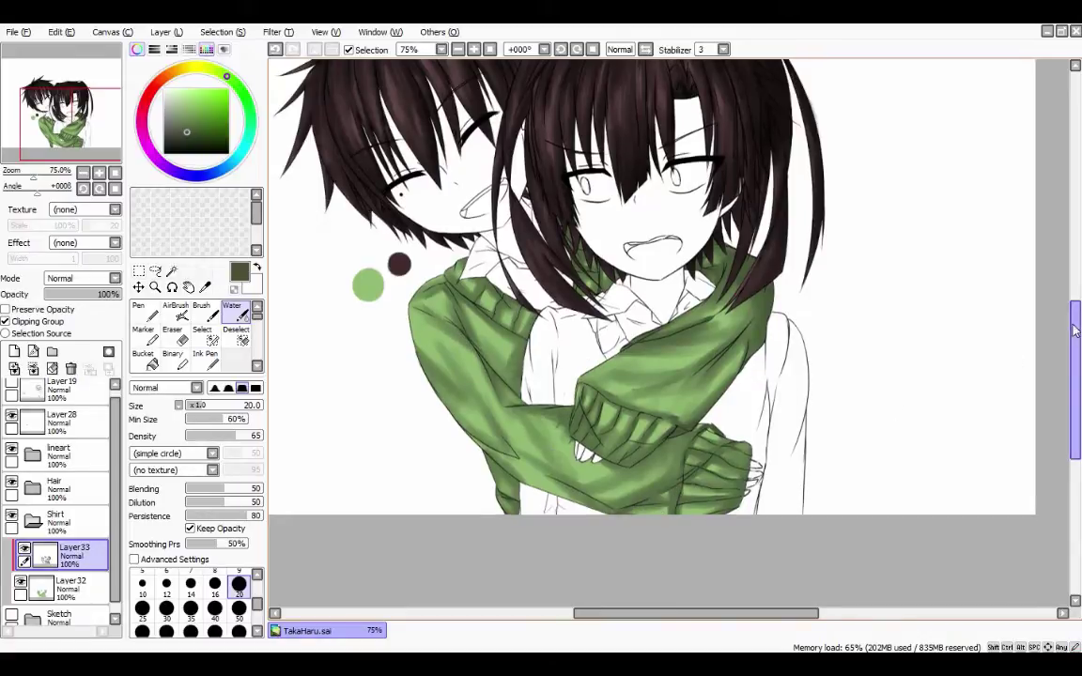
{"action": "scroll", "coordinate": [968, 376], "scroll_direction": "up", "scroll_amount": 3}
{"action": "scroll", "coordinate": [79, 429], "scroll_direction": "up", "scroll_amount": 1}
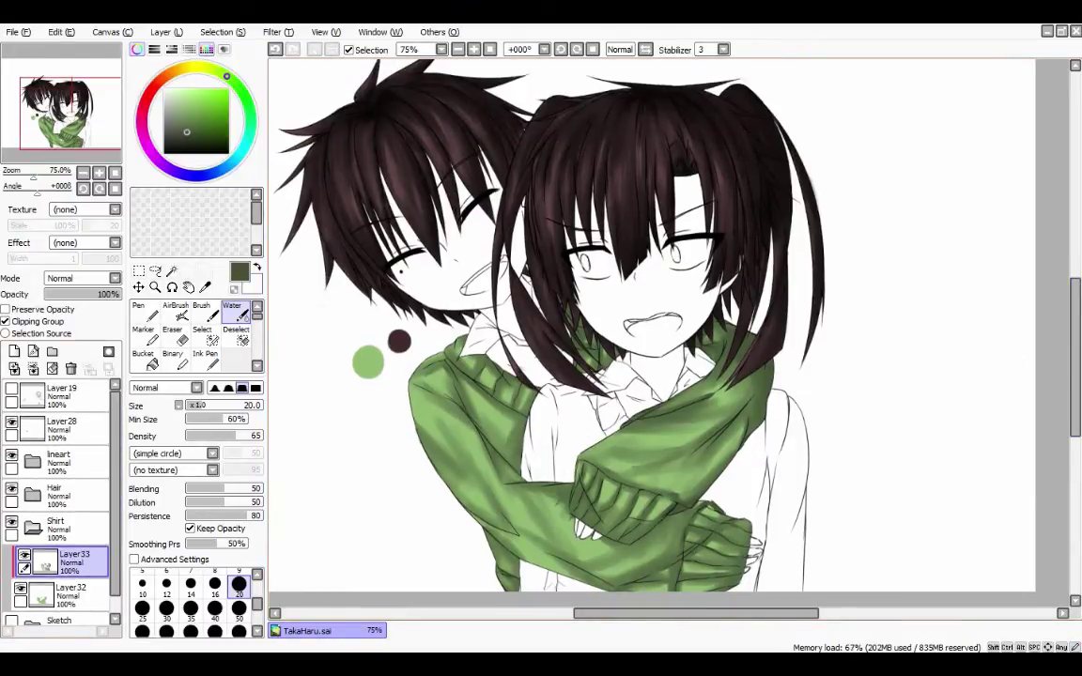
Add deeper green pen strokes at size 9 along the forearm folds and wrist cuff on the new shadow layer and clip it.
{"action": "key", "text": "Page_Down"}
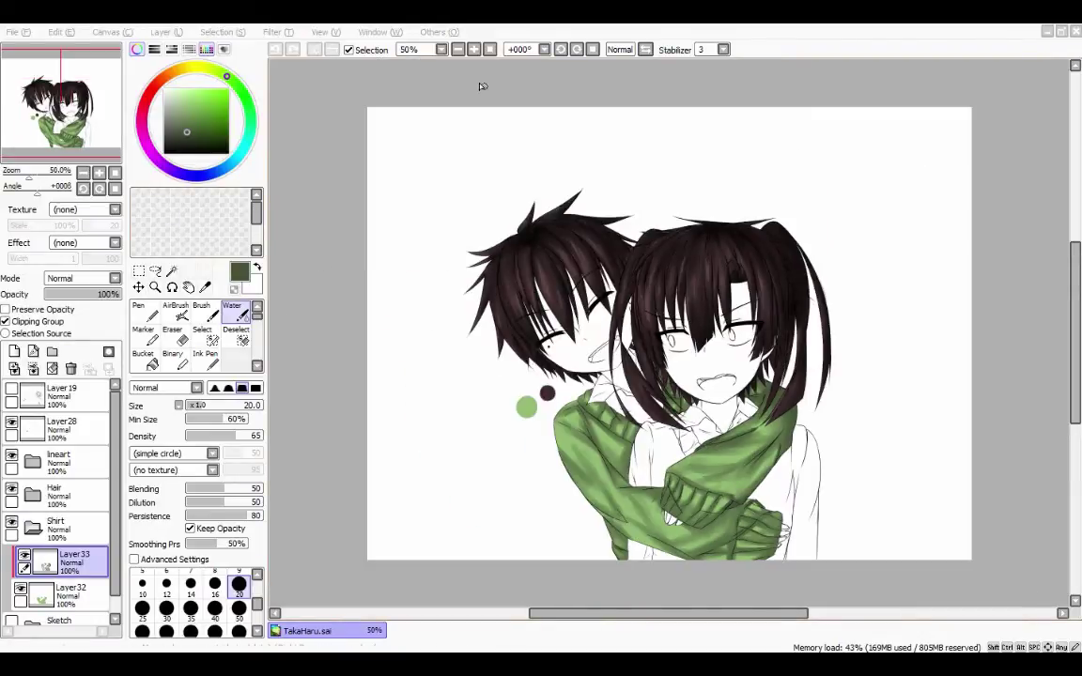
{"action": "key", "text": "Page_Up"}
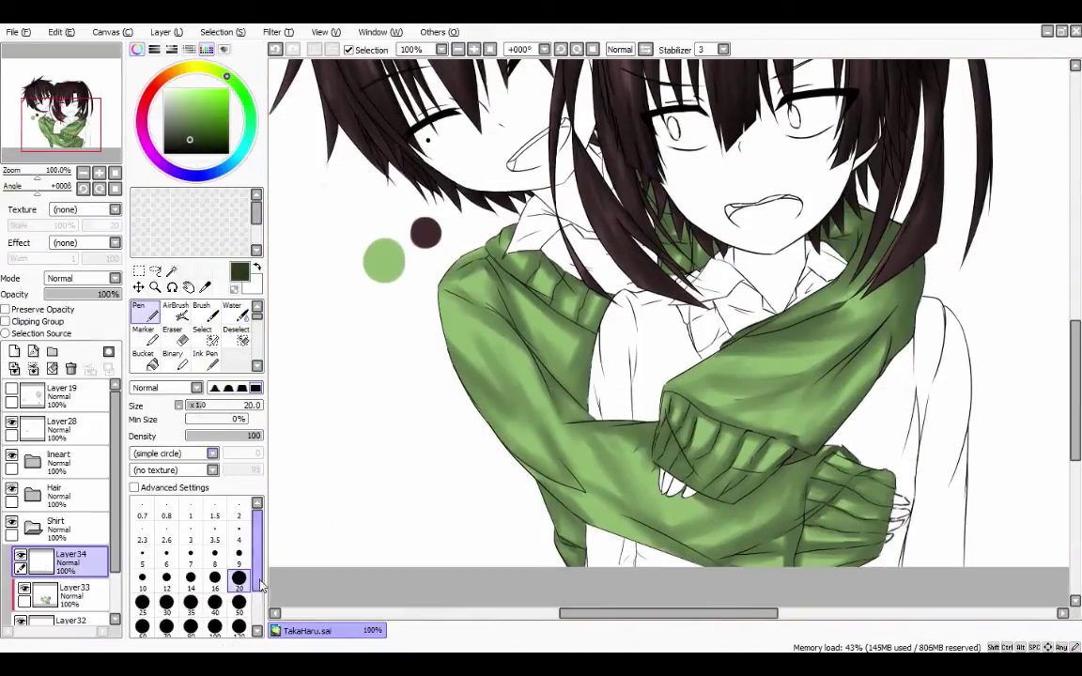
{"action": "left_click", "coordinate": [238, 556]}
{"action": "mouse_move", "coordinate": [535, 440]}
{"action": "left_mouse_down"}
{"action": "mouse_move", "coordinate": [623, 508]}
{"action": "mouse_move", "coordinate": [698, 512]}
{"action": "left_mouse_up"}
{"action": "left_click_drag", "start_coordinate": [794, 488], "coordinate": [716, 503]}
{"action": "left_click_drag", "start_coordinate": [797, 471], "coordinate": [728, 482]}
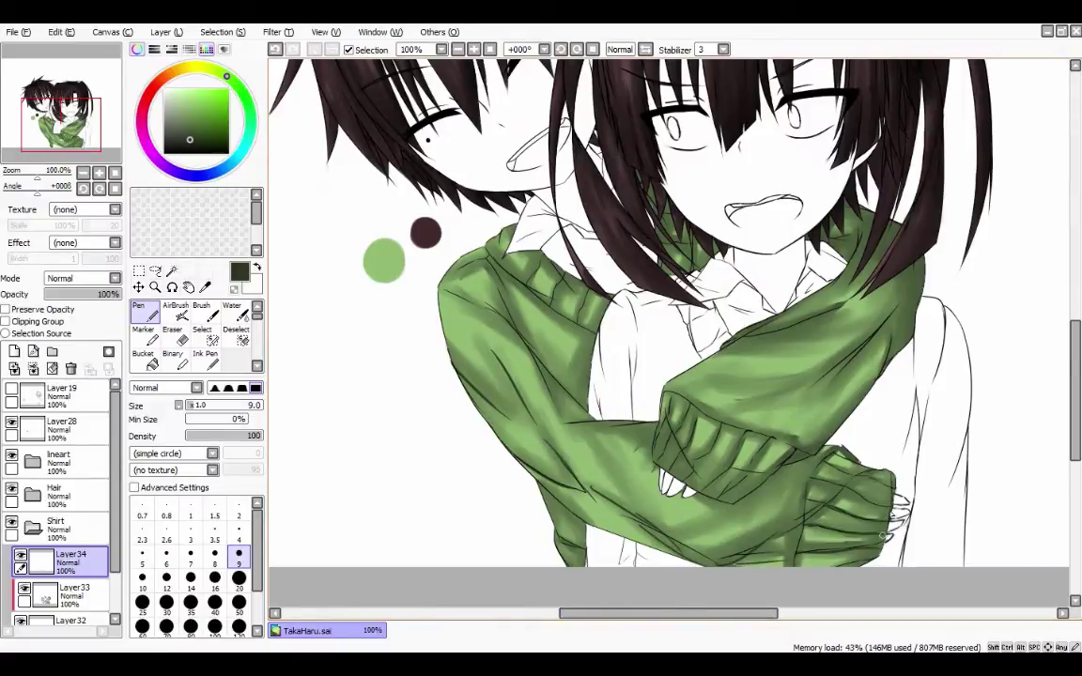
{"action": "key", "text": "ctrl+alt+g"}
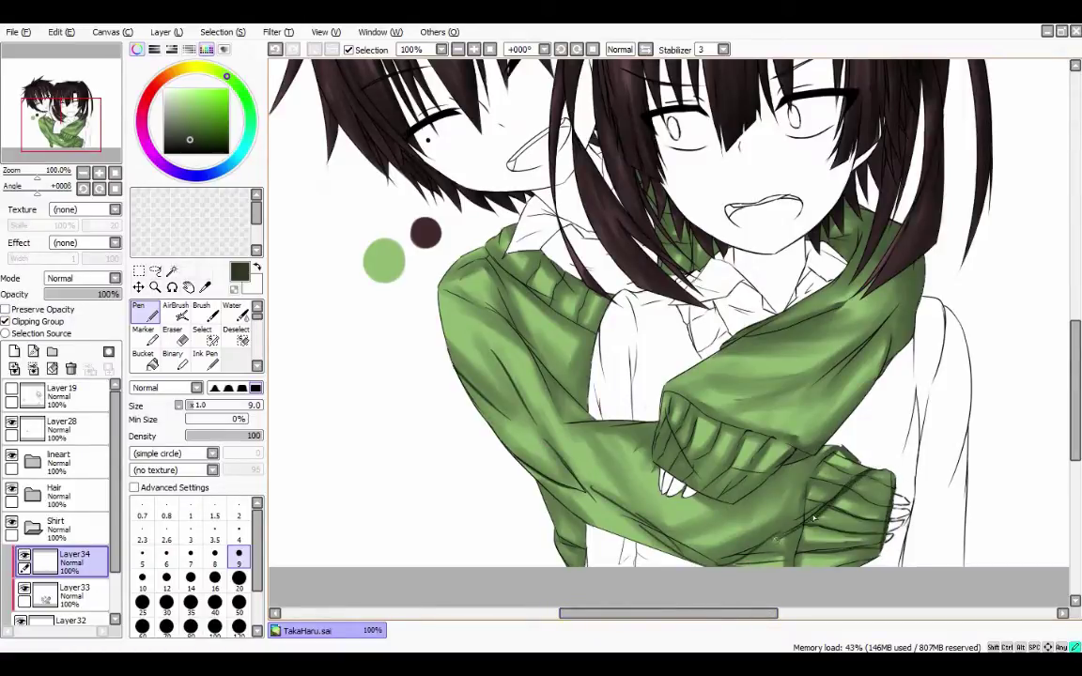
Draw darker green shadow lines on the wrist cuff's ribs and beneath the folded edge of the cuff across the girl's chest.
{"action": "scroll", "coordinate": [823, 387], "scroll_direction": "up", "scroll_amount": 1}
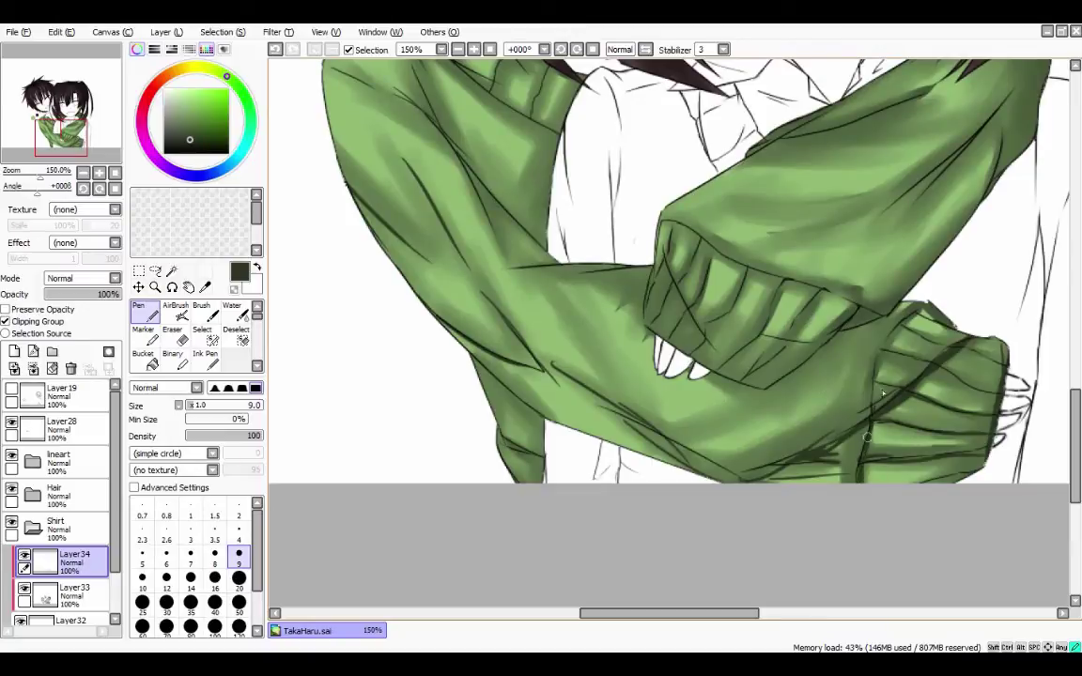
{"action": "left_click_drag", "start_coordinate": [886, 358], "coordinate": [934, 323]}
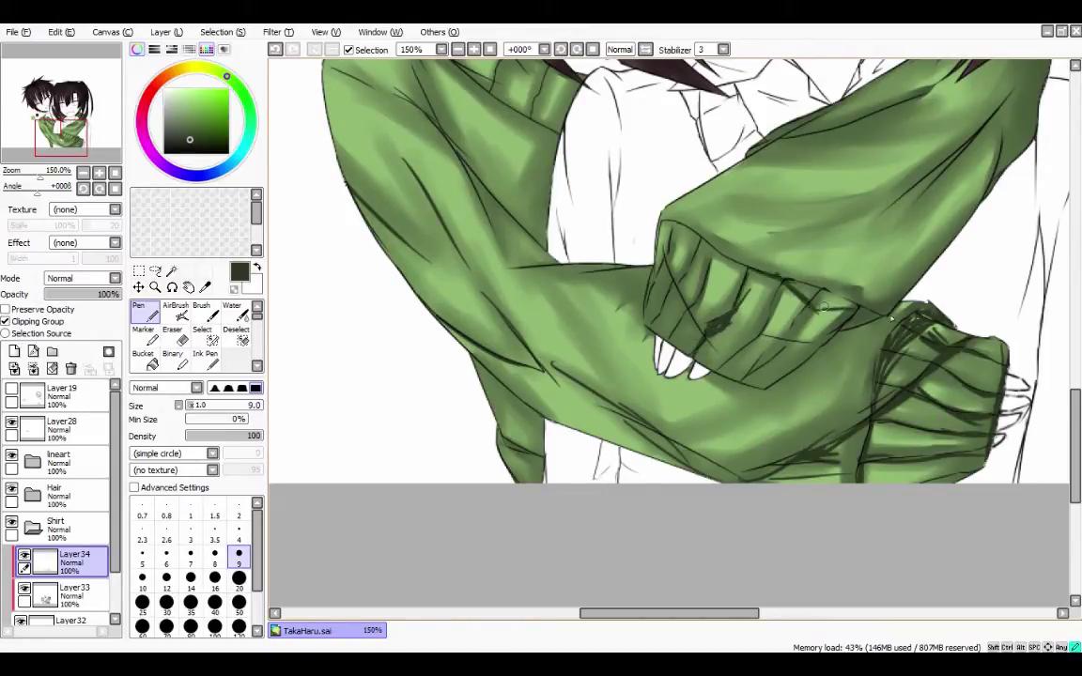
{"action": "left_click_drag", "start_coordinate": [800, 286], "coordinate": [714, 256]}
{"action": "left_click_drag", "start_coordinate": [733, 301], "coordinate": [669, 343]}
{"action": "left_click_drag", "start_coordinate": [727, 278], "coordinate": [672, 335]}
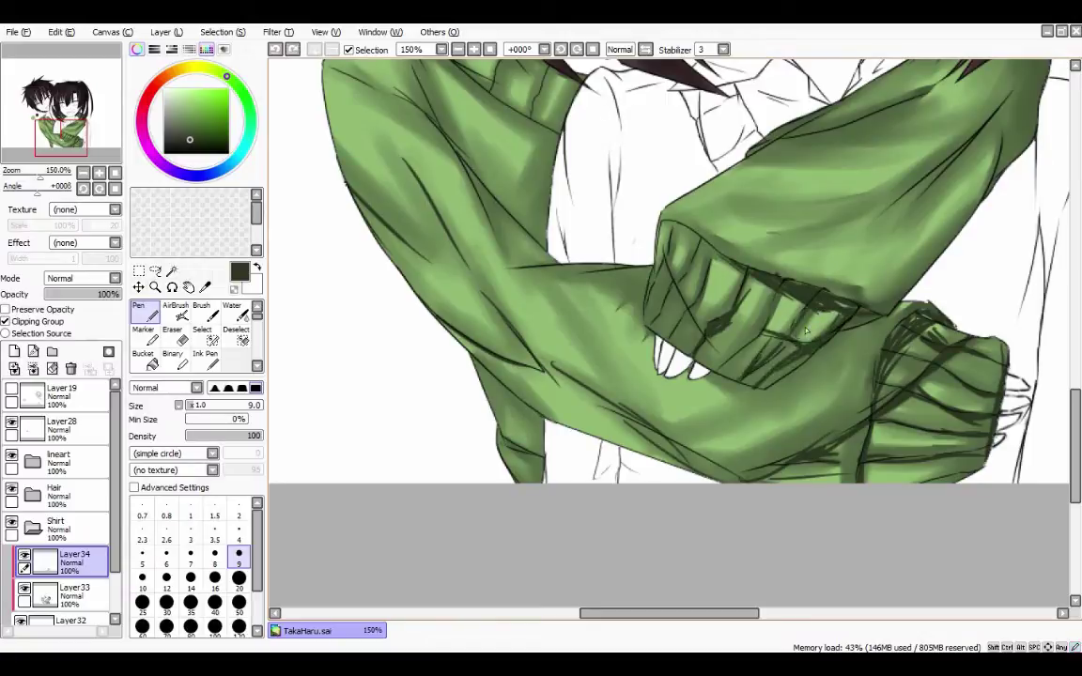
Darken the ribs of the chest-side cuff and hatch its cast shadow onto the forearm around and below it.
{"action": "left_click_drag", "start_coordinate": [793, 280], "coordinate": [714, 303]}
{"action": "left_click_drag", "start_coordinate": [840, 272], "coordinate": [714, 348]}
{"action": "mouse_move", "coordinate": [620, 376]}
{"action": "left_mouse_down"}
{"action": "mouse_move", "coordinate": [695, 414]}
{"action": "mouse_move", "coordinate": [775, 324]}
{"action": "left_mouse_up"}
{"action": "left_click_drag", "start_coordinate": [592, 249], "coordinate": [549, 320]}
{"action": "key", "text": "ctrl+z"}
{"action": "left_click_drag", "start_coordinate": [613, 273], "coordinate": [662, 342]}
{"action": "mouse_move", "coordinate": [677, 230]}
{"action": "left_mouse_down"}
{"action": "mouse_move", "coordinate": [663, 301]}
{"action": "mouse_move", "coordinate": [699, 243]}
{"action": "left_mouse_up"}
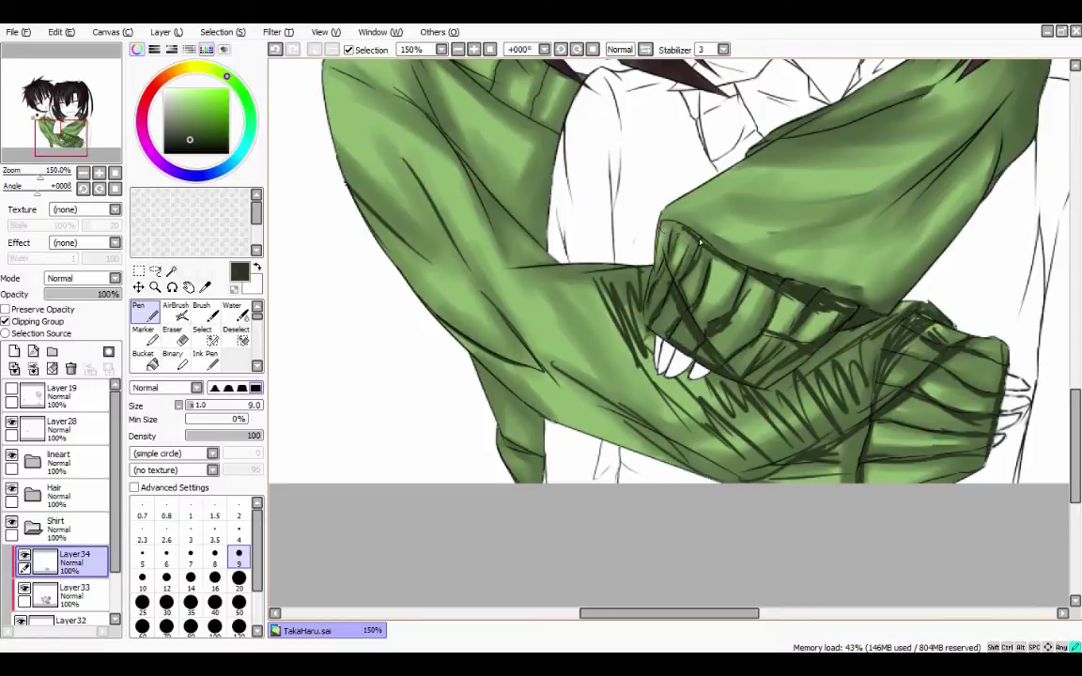
Paint deep green fold strokes along the underside and elbow creases of the sleeve crossing the girl's chest.
{"action": "key", "text": "h"}
{"action": "key", "text": "h"}
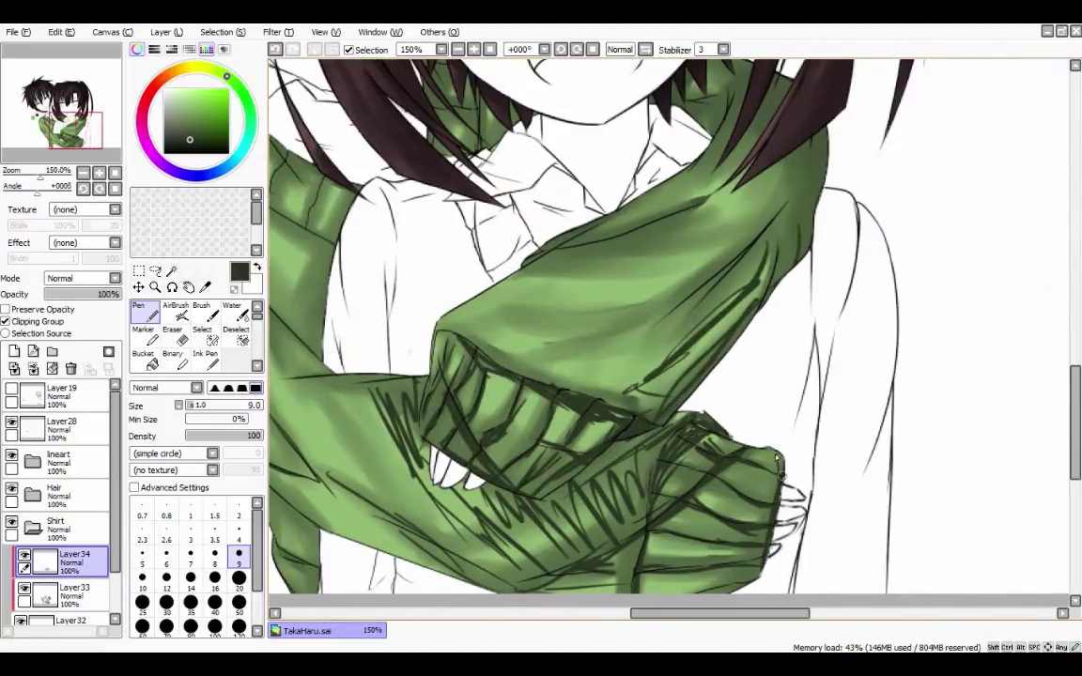
{"action": "left_click_drag", "start_coordinate": [732, 207], "coordinate": [719, 236]}
{"action": "left_click_drag", "start_coordinate": [740, 148], "coordinate": [680, 290]}
{"action": "left_click_drag", "start_coordinate": [746, 117], "coordinate": [732, 152]}
{"action": "left_click_drag", "start_coordinate": [731, 159], "coordinate": [555, 317]}
{"action": "left_click_drag", "start_coordinate": [734, 130], "coordinate": [643, 213]}
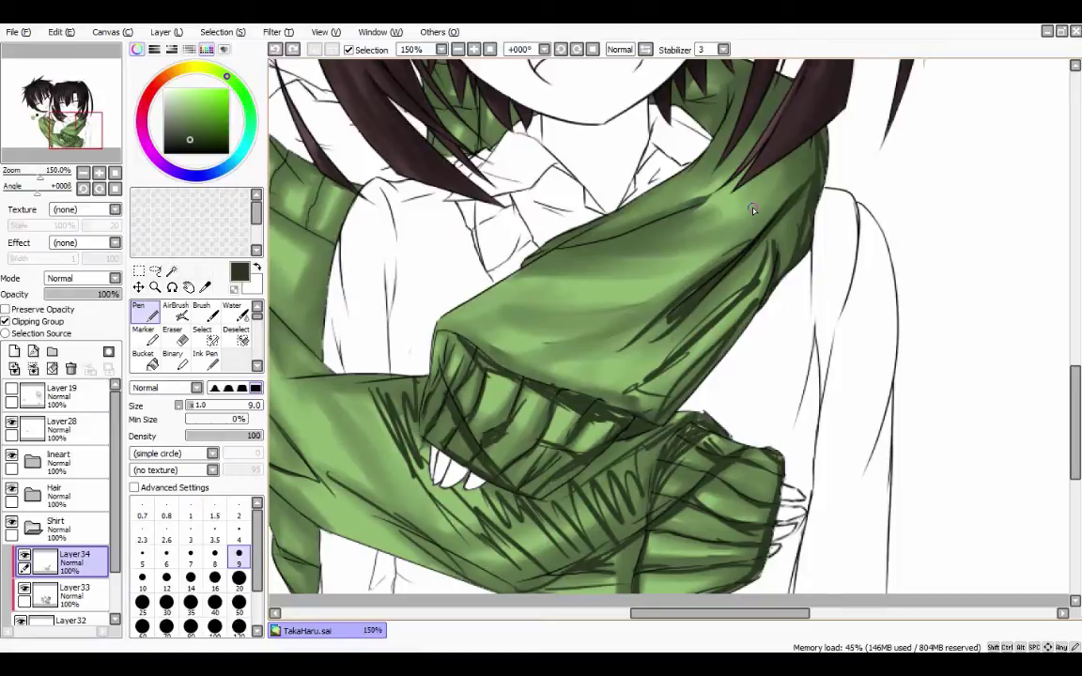
Add deep green fold strokes along the upper edge of the chest-crossing sleeve and on its shoulder beneath the girl's hair.
{"action": "mouse_move", "coordinate": [752, 140]}
{"action": "left_mouse_down"}
{"action": "mouse_move", "coordinate": [526, 226]}
{"action": "mouse_move", "coordinate": [464, 323]}
{"action": "mouse_move", "coordinate": [582, 240]}
{"action": "left_mouse_up"}
{"action": "left_click_drag", "start_coordinate": [557, 283], "coordinate": [445, 318]}
{"action": "scroll", "coordinate": [658, 328], "scroll_direction": "up", "scroll_amount": 3}
{"action": "left_click_drag", "start_coordinate": [679, 156], "coordinate": [635, 233]}
{"action": "left_click_drag", "start_coordinate": [643, 202], "coordinate": [605, 223]}
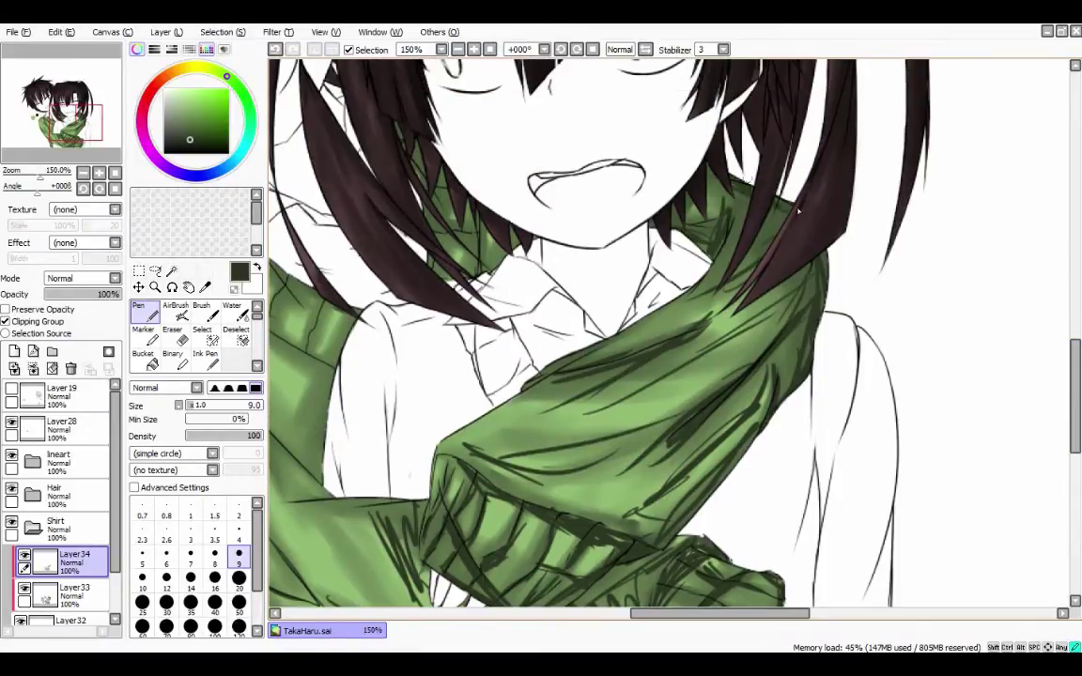
{"action": "left_click_drag", "start_coordinate": [690, 174], "coordinate": [648, 230]}
{"action": "left_click_drag", "start_coordinate": [648, 167], "coordinate": [627, 214]}
Paint deep green fold shadows on the boy's upper arm, inner elbow and the torso side of his sweater.
{"action": "scroll", "coordinate": [658, 329], "scroll_direction": "left", "scroll_amount": 5}
{"action": "left_click_drag", "start_coordinate": [573, 336], "coordinate": [508, 444]}
{"action": "left_click_drag", "start_coordinate": [667, 371], "coordinate": [540, 456]}
{"action": "left_click_drag", "start_coordinate": [601, 303], "coordinate": [661, 418]}
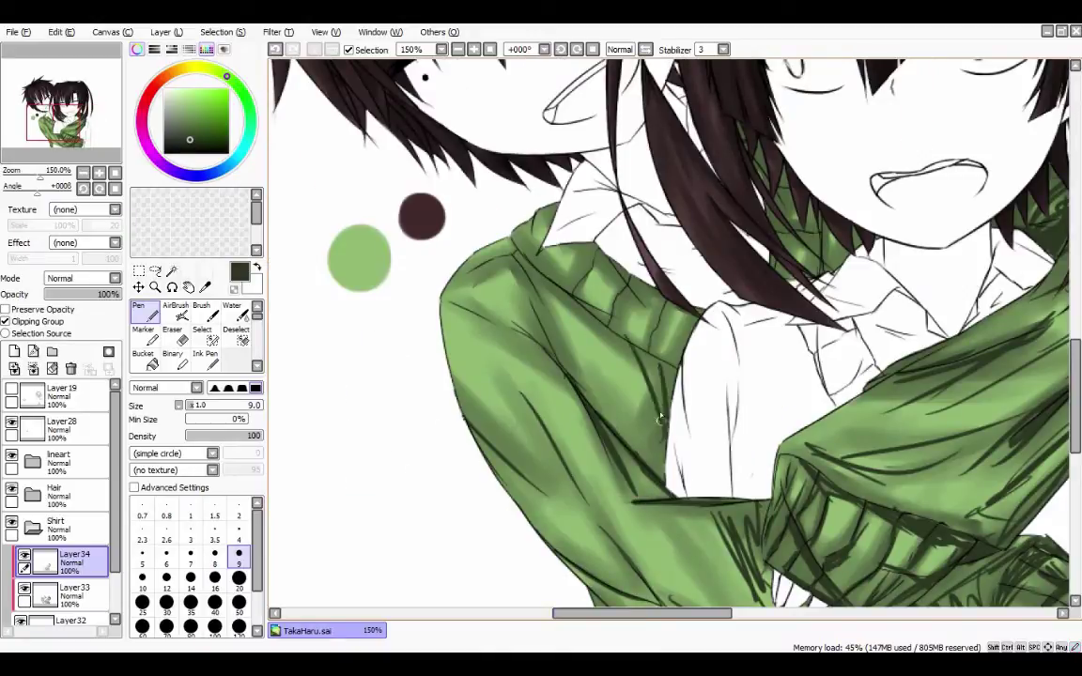
{"action": "left_click_drag", "start_coordinate": [480, 268], "coordinate": [536, 389]}
Draw deep green shadow strokes along the ribs and both edges of the boy's sweater collar.
{"action": "left_click_drag", "start_coordinate": [456, 234], "coordinate": [569, 306]}
{"action": "mouse_move", "coordinate": [507, 259]}
{"action": "left_mouse_down"}
{"action": "mouse_move", "coordinate": [569, 315]}
{"action": "mouse_move", "coordinate": [578, 303]}
{"action": "left_mouse_up"}
{"action": "mouse_move", "coordinate": [622, 284]}
{"action": "left_mouse_down"}
{"action": "mouse_move", "coordinate": [635, 302]}
{"action": "mouse_move", "coordinate": [568, 249]}
{"action": "left_mouse_up"}
{"action": "left_click_drag", "start_coordinate": [588, 275], "coordinate": [549, 234]}
{"action": "mouse_move", "coordinate": [627, 291]}
{"action": "left_mouse_down"}
{"action": "mouse_move", "coordinate": [574, 253]}
{"action": "mouse_move", "coordinate": [488, 222]}
{"action": "left_mouse_up"}
{"action": "left_click_drag", "start_coordinate": [619, 290], "coordinate": [598, 276]}
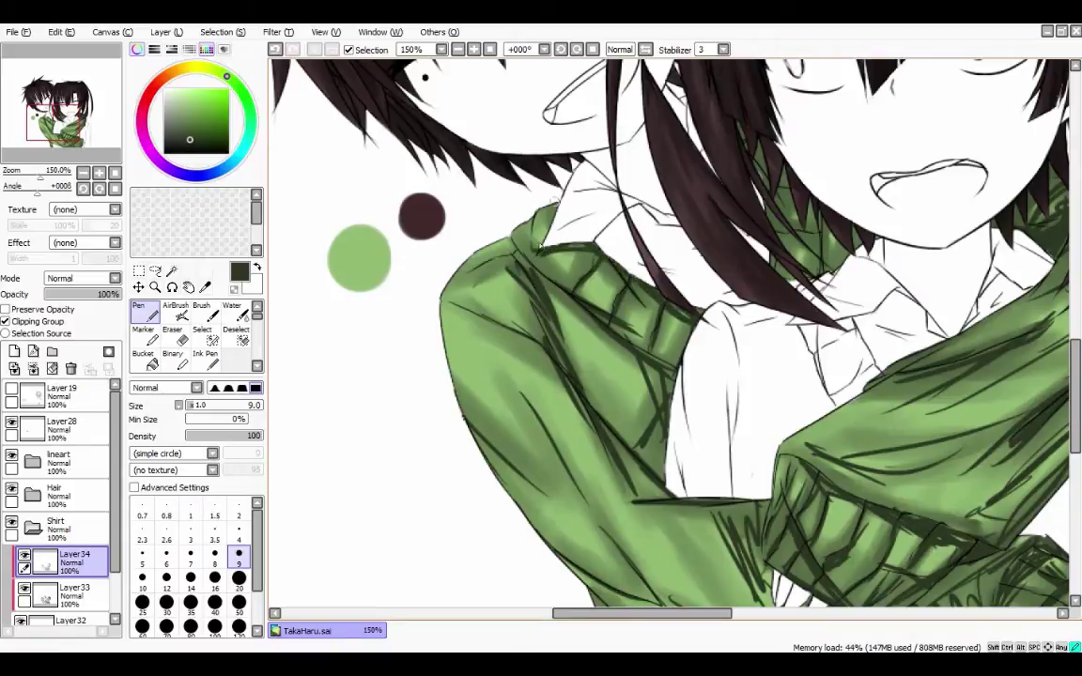
Deepen the shadows from the boy's shoulder down the inner arm and hatch the torso edge of his sweater.
{"action": "mouse_move", "coordinate": [504, 175]}
{"action": "left_mouse_down"}
{"action": "mouse_move", "coordinate": [480, 224]}
{"action": "mouse_move", "coordinate": [558, 315]}
{"action": "left_mouse_up"}
{"action": "mouse_move", "coordinate": [537, 301]}
{"action": "left_mouse_down"}
{"action": "mouse_move", "coordinate": [597, 362]}
{"action": "mouse_move", "coordinate": [598, 422]}
{"action": "left_mouse_up"}
{"action": "left_click_drag", "start_coordinate": [538, 355], "coordinate": [629, 386]}
{"action": "scroll", "coordinate": [628, 384], "scroll_direction": "down", "scroll_amount": 5}
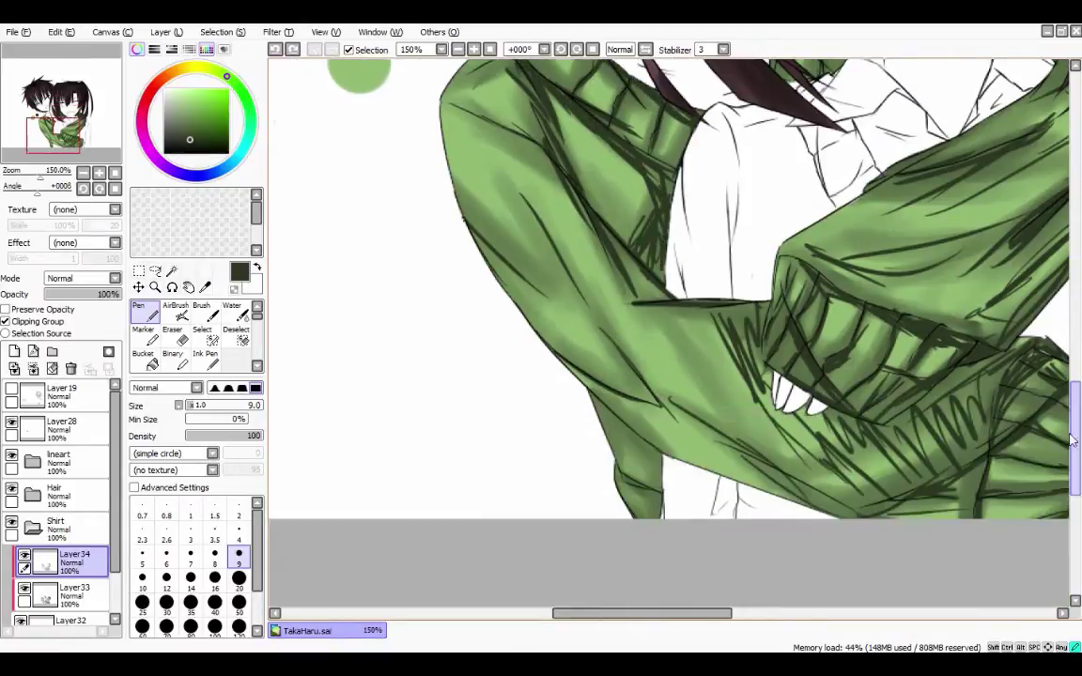
{"action": "left_click_drag", "start_coordinate": [655, 618], "coordinate": [704, 619]}
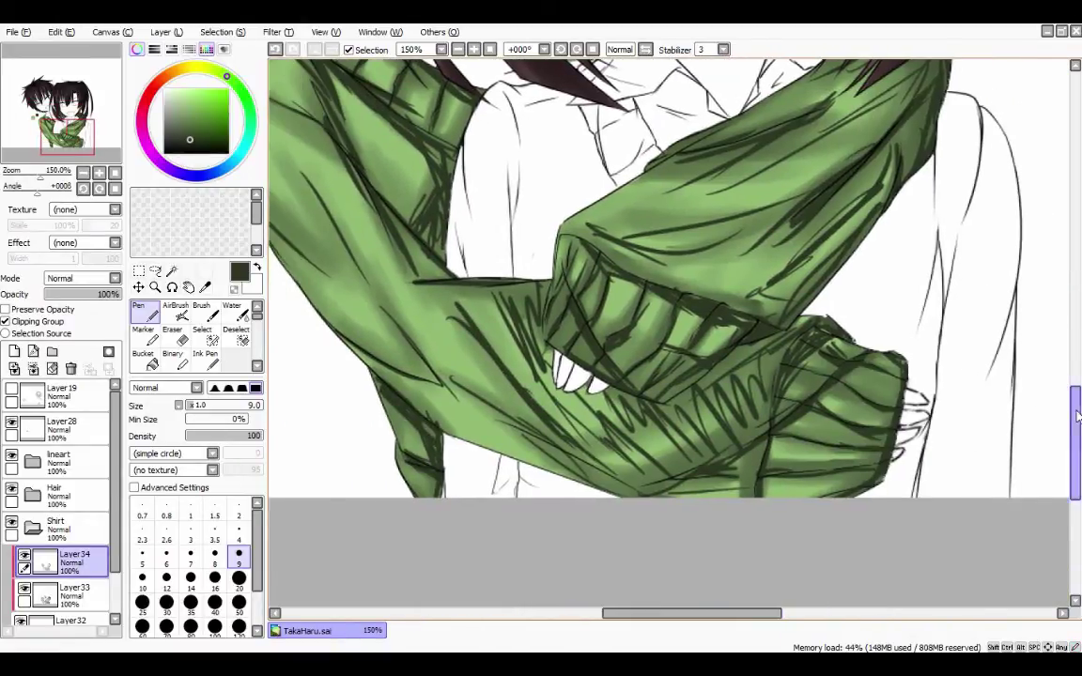
Sample the sweater's light green and set the Water brush to size 9 and density 38 on the upper clipped shadow layer.
{"action": "scroll", "coordinate": [554, 414], "scroll_direction": "up", "scroll_amount": 8}
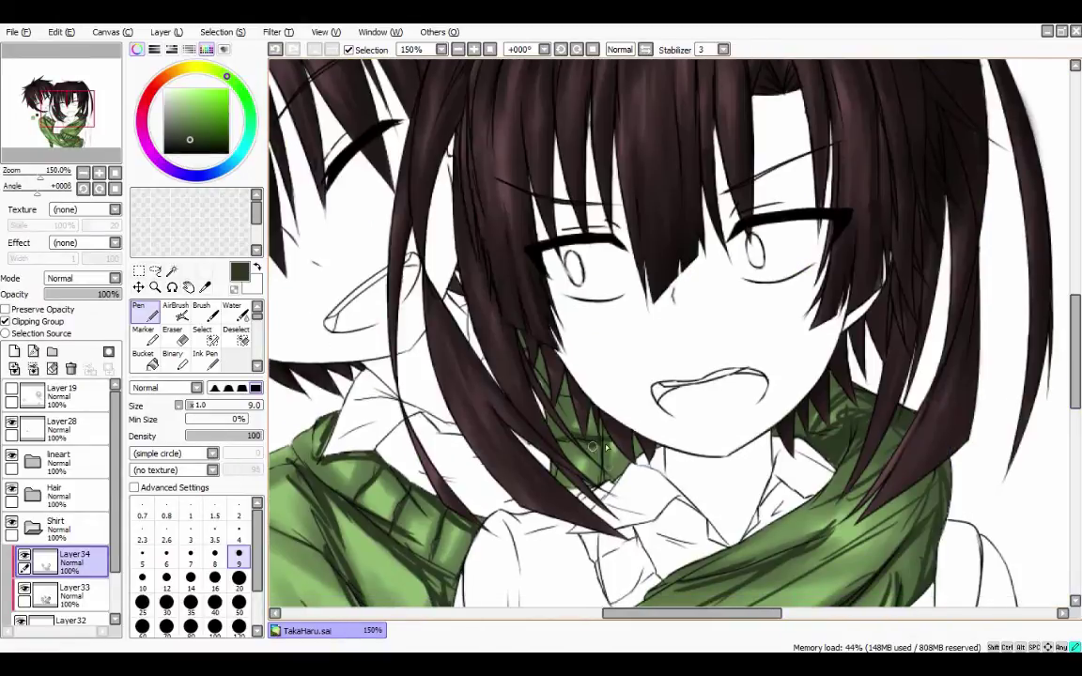
{"action": "left_click", "coordinate": [558, 394], "text": "alt"}
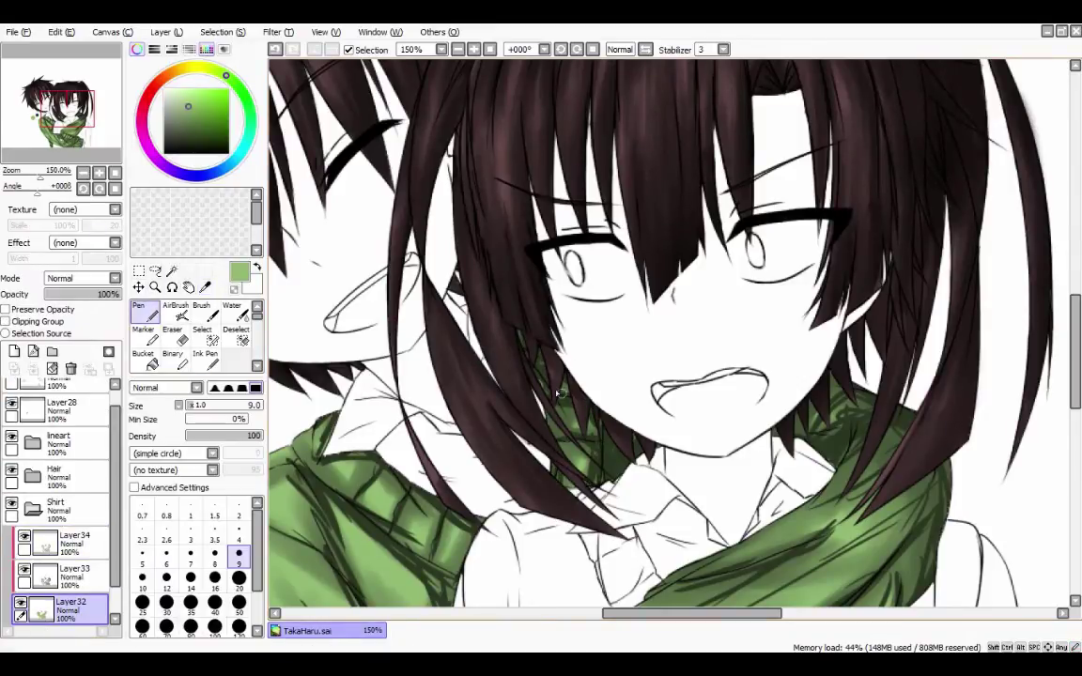
{"action": "left_click", "coordinate": [76, 540]}
{"action": "left_click", "coordinate": [232, 306]}
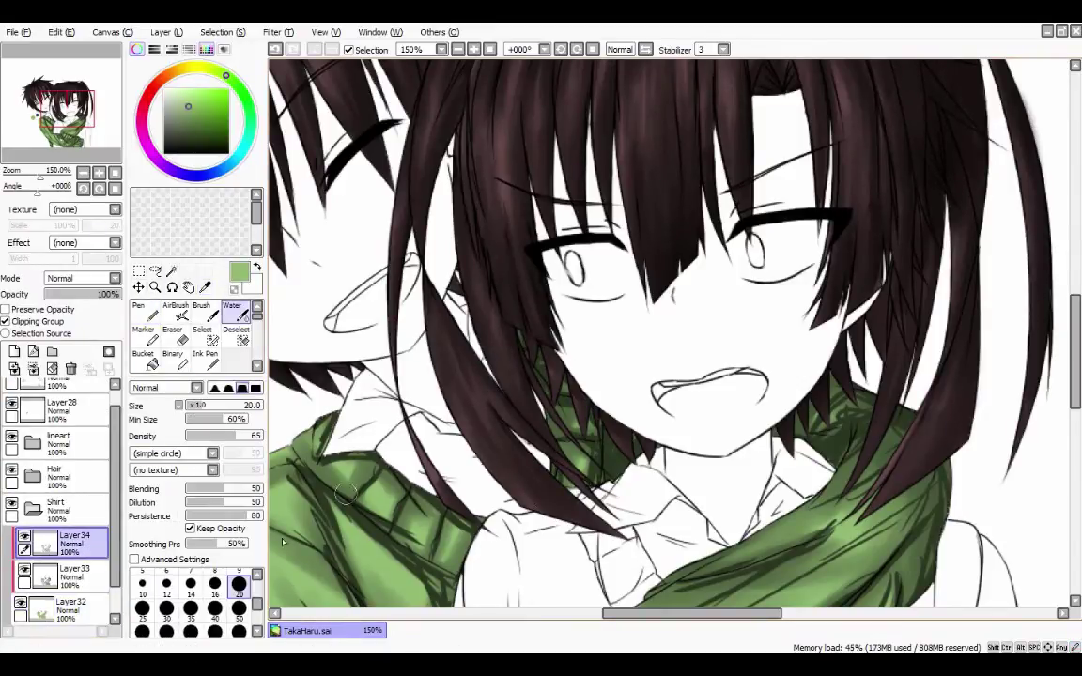
{"action": "scroll", "coordinate": [365, 437], "scroll_direction": "down", "scroll_amount": 5}
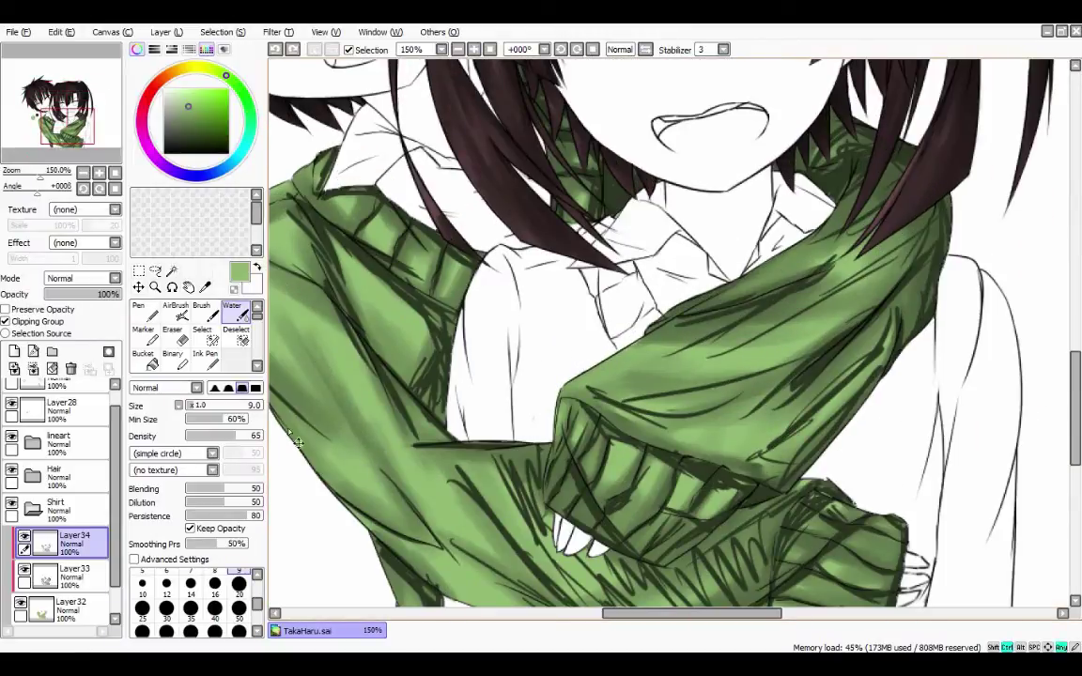
{"action": "left_click_drag", "start_coordinate": [235, 436], "coordinate": [216, 436]}
{"action": "scroll", "coordinate": [322, 443], "scroll_direction": "left", "scroll_amount": 3}
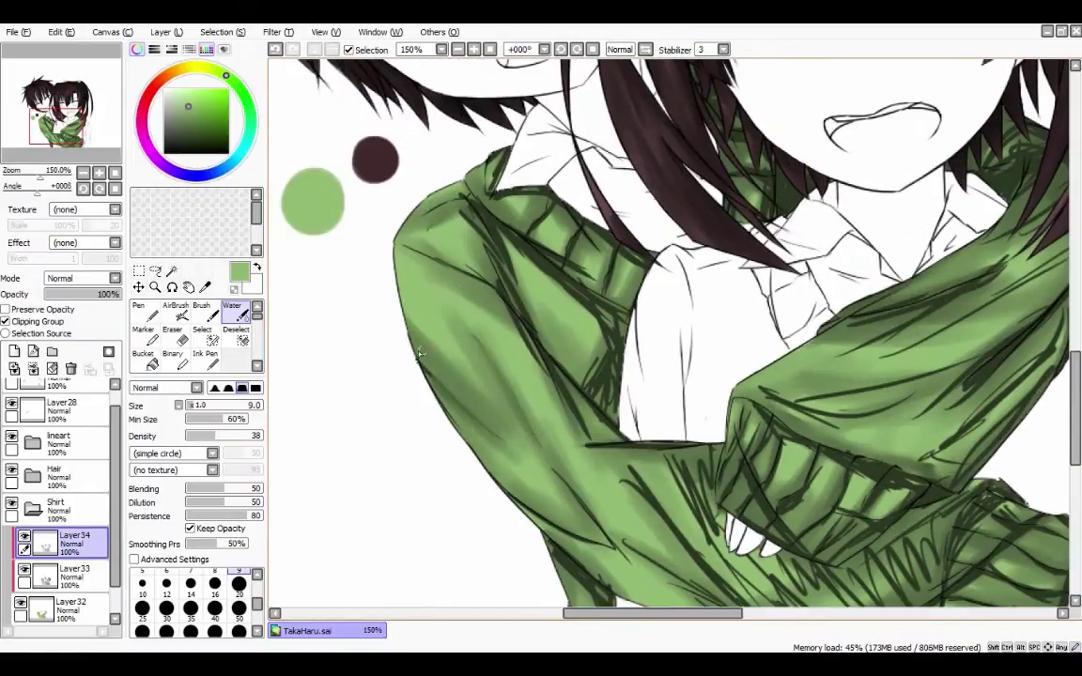
Adjust the upper shadow layer's brightness to -12, contrast to +23 and color deepen to +17.
{"action": "key", "text": "ctrl+shift+u"}
{"action": "left_click_drag", "start_coordinate": [663, 251], "coordinate": [650, 210]}
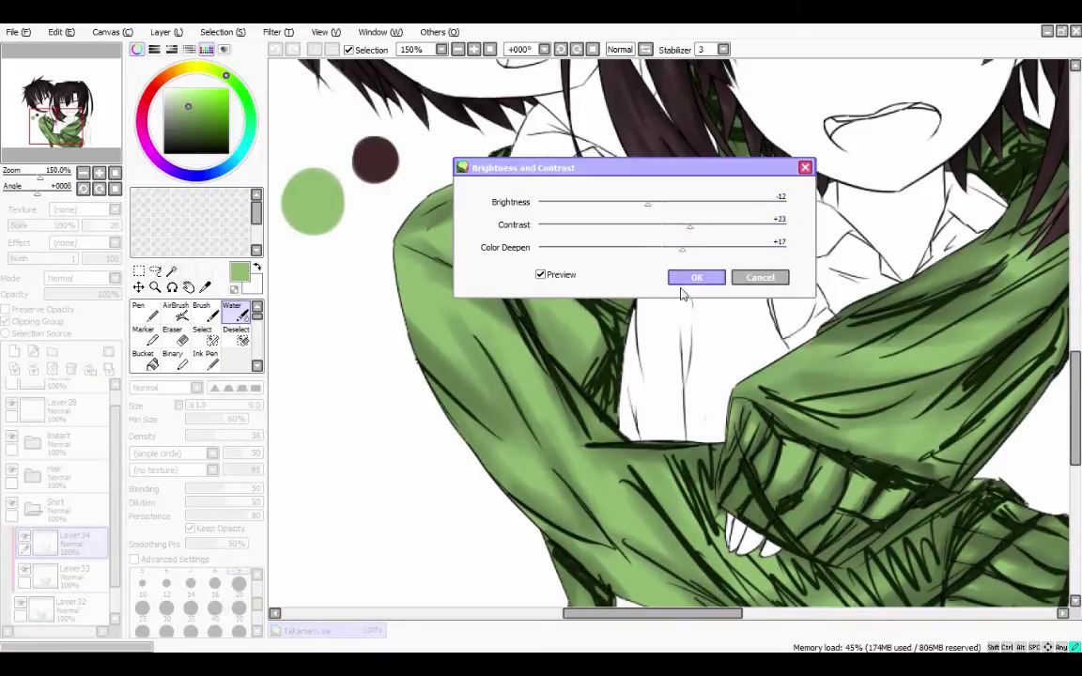
{"action": "left_click", "coordinate": [691, 279]}
Blend the deep green strokes on the boy's upper arm and the torso side of his sweater with the Water brush.
{"action": "mouse_move", "coordinate": [530, 425]}
{"action": "left_mouse_down"}
{"action": "mouse_move", "coordinate": [573, 495]}
{"action": "mouse_move", "coordinate": [505, 490]}
{"action": "left_mouse_up"}
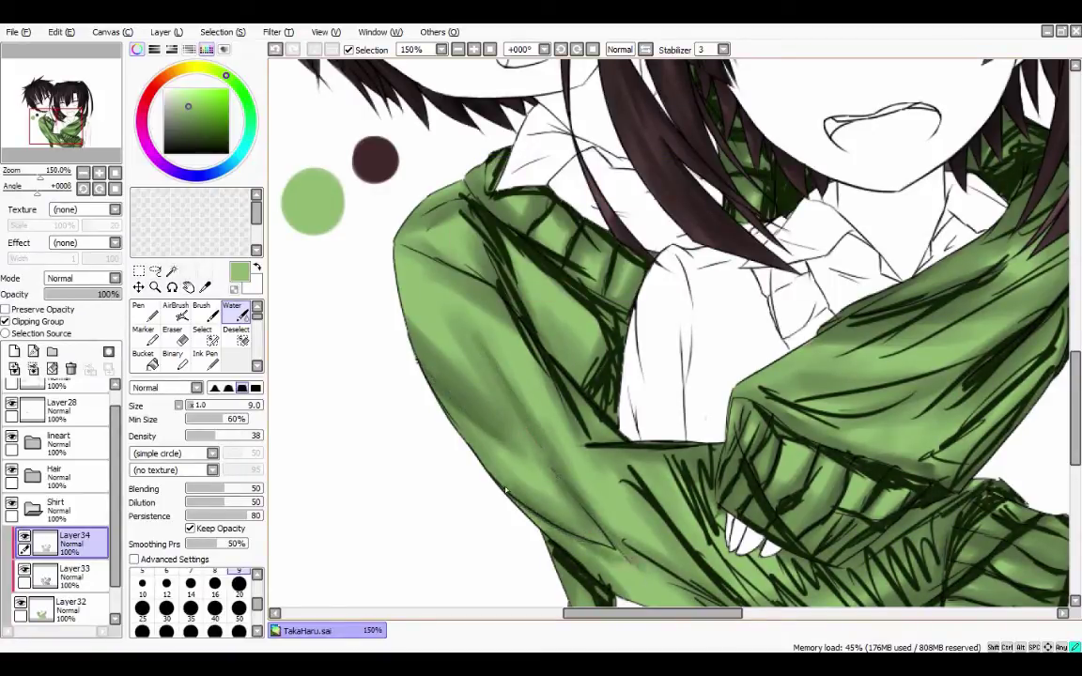
{"action": "mouse_move", "coordinate": [544, 458]}
{"action": "left_mouse_down"}
{"action": "mouse_move", "coordinate": [484, 315]}
{"action": "mouse_move", "coordinate": [526, 394]}
{"action": "left_mouse_up"}
{"action": "mouse_move", "coordinate": [499, 291]}
{"action": "left_mouse_down"}
{"action": "mouse_move", "coordinate": [497, 229]}
{"action": "mouse_move", "coordinate": [605, 331]}
{"action": "mouse_move", "coordinate": [601, 397]}
{"action": "mouse_move", "coordinate": [594, 347]}
{"action": "mouse_move", "coordinate": [621, 333]}
{"action": "mouse_move", "coordinate": [592, 385]}
{"action": "mouse_move", "coordinate": [604, 396]}
{"action": "mouse_move", "coordinate": [619, 328]}
{"action": "mouse_move", "coordinate": [597, 372]}
{"action": "mouse_move", "coordinate": [620, 371]}
{"action": "mouse_move", "coordinate": [581, 307]}
{"action": "mouse_move", "coordinate": [612, 384]}
{"action": "mouse_move", "coordinate": [622, 375]}
{"action": "mouse_move", "coordinate": [598, 300]}
{"action": "mouse_move", "coordinate": [516, 245]}
{"action": "left_mouse_up"}
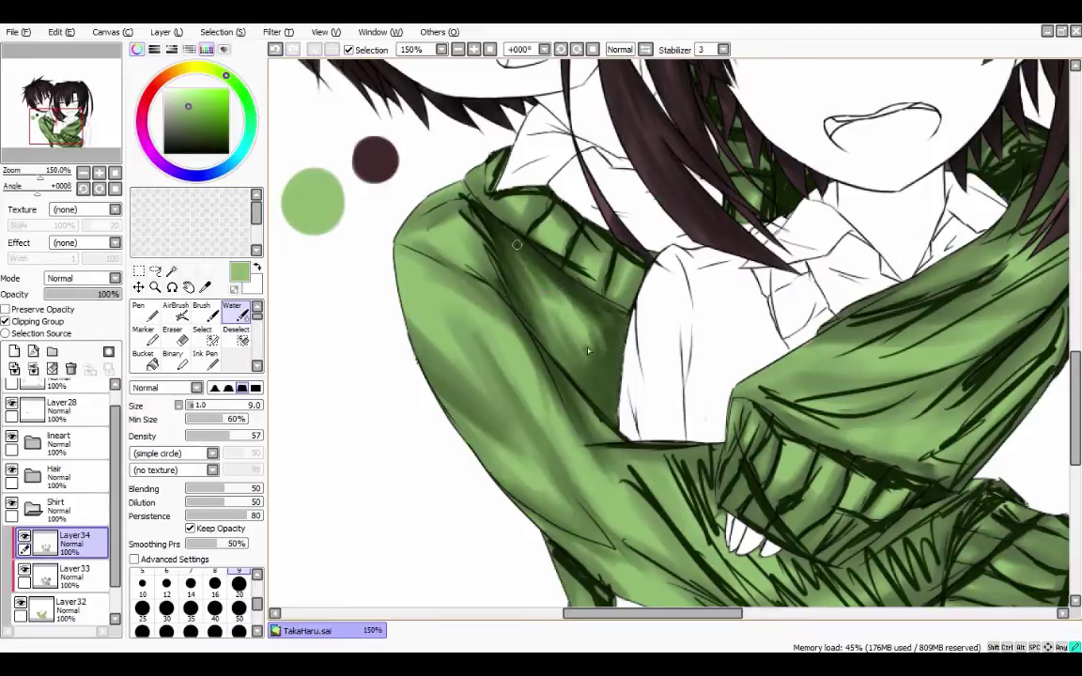
Blend the shadows along the lower edge and ribs of the boy's sweater collar, and return to the Pen.
{"action": "mouse_move", "coordinate": [505, 205]}
{"action": "left_mouse_down"}
{"action": "mouse_move", "coordinate": [458, 261]}
{"action": "mouse_move", "coordinate": [503, 264]}
{"action": "mouse_move", "coordinate": [493, 245]}
{"action": "mouse_move", "coordinate": [569, 274]}
{"action": "left_mouse_up"}
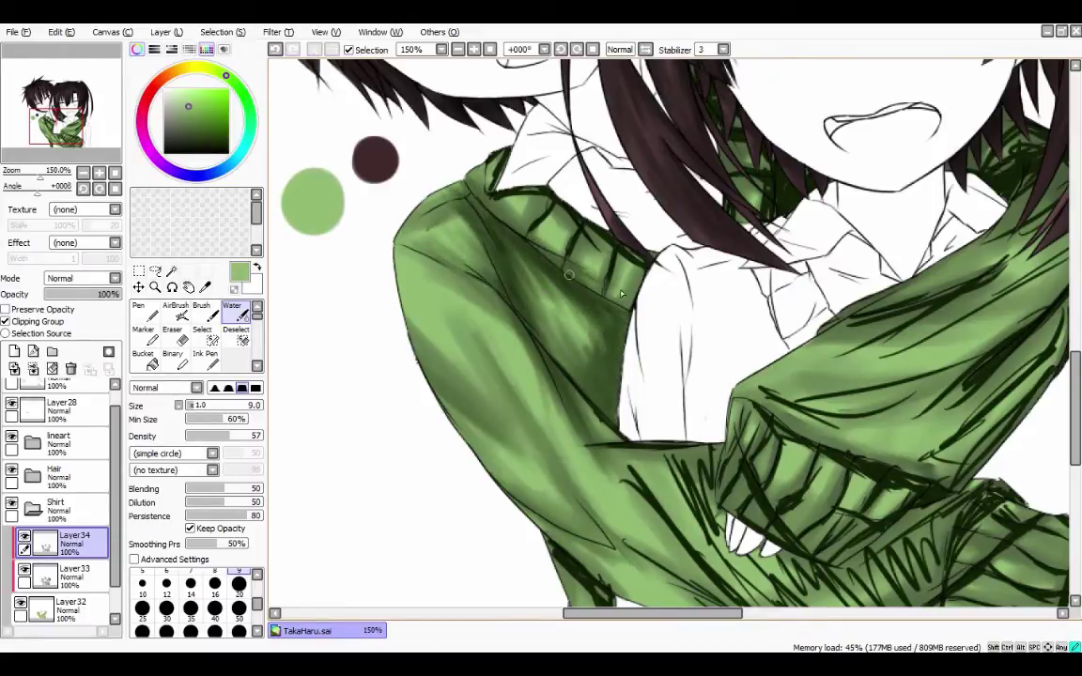
{"action": "mouse_move", "coordinate": [617, 244]}
{"action": "left_mouse_down"}
{"action": "mouse_move", "coordinate": [572, 212]}
{"action": "mouse_move", "coordinate": [479, 202]}
{"action": "mouse_move", "coordinate": [488, 193]}
{"action": "mouse_move", "coordinate": [451, 178]}
{"action": "mouse_move", "coordinate": [541, 203]}
{"action": "mouse_move", "coordinate": [532, 211]}
{"action": "left_mouse_up"}
{"action": "key", "text": "n"}
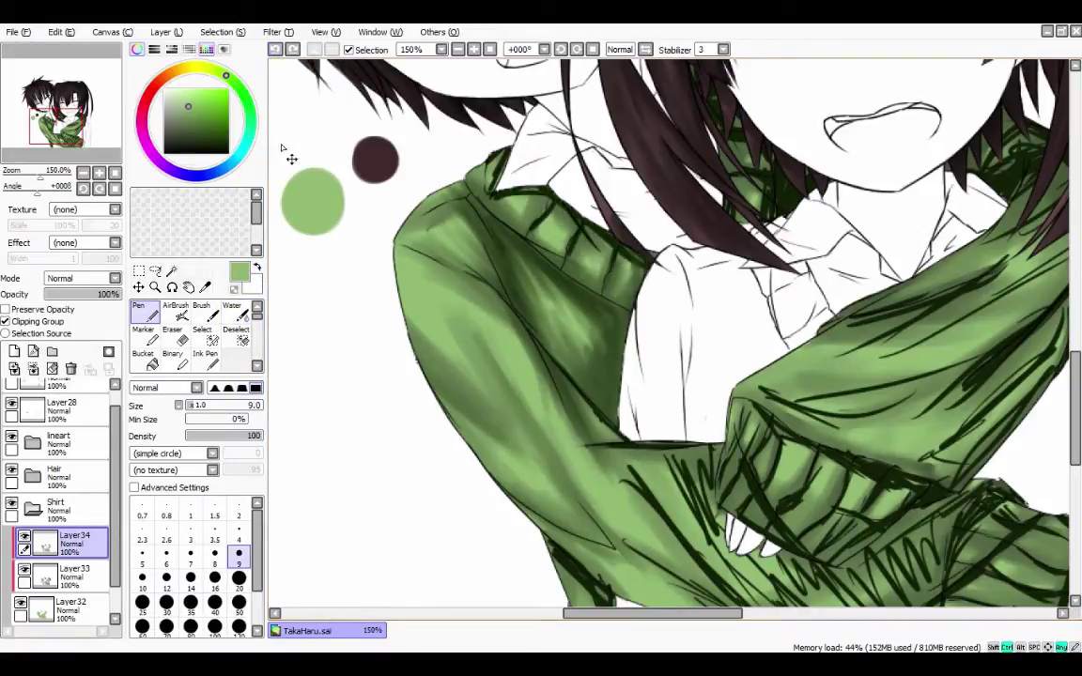
Sample the dark green and blend the deep shadows on the boy's shoulder, collar ribs and upper arm with the Water brush at density 57.
{"action": "left_click", "coordinate": [205, 287]}
{"action": "left_click", "coordinate": [428, 291]}
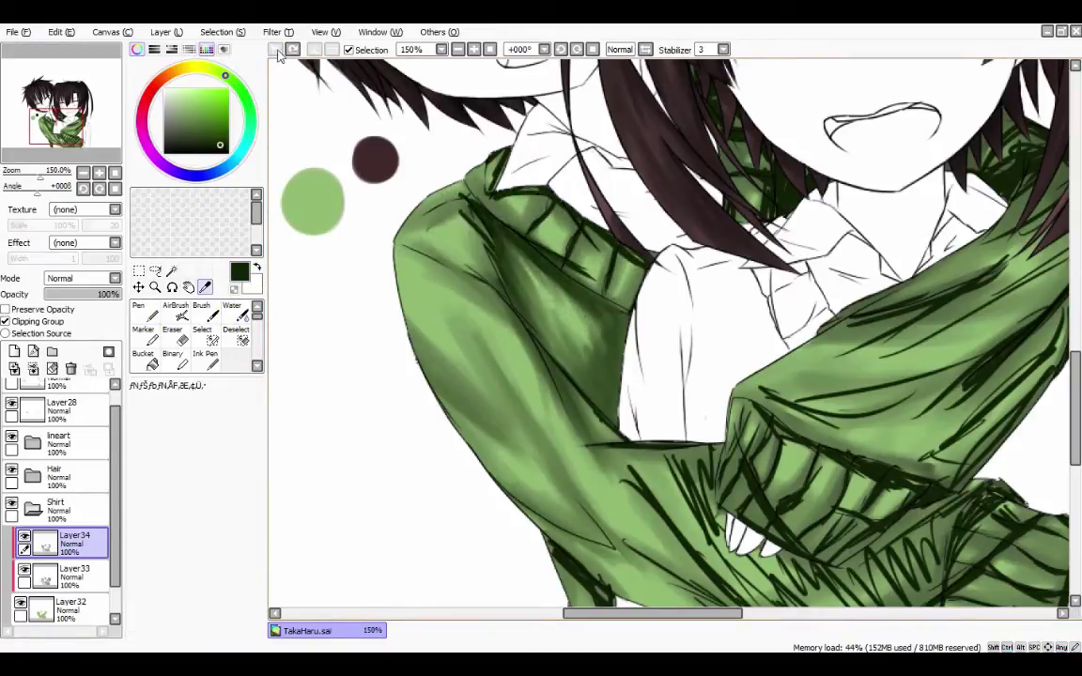
{"action": "key", "text": "c"}
{"action": "mouse_move", "coordinate": [470, 357]}
{"action": "left_mouse_down"}
{"action": "mouse_move", "coordinate": [442, 432]}
{"action": "mouse_move", "coordinate": [527, 451]}
{"action": "mouse_move", "coordinate": [582, 332]}
{"action": "mouse_move", "coordinate": [555, 277]}
{"action": "mouse_move", "coordinate": [610, 332]}
{"action": "left_mouse_up"}
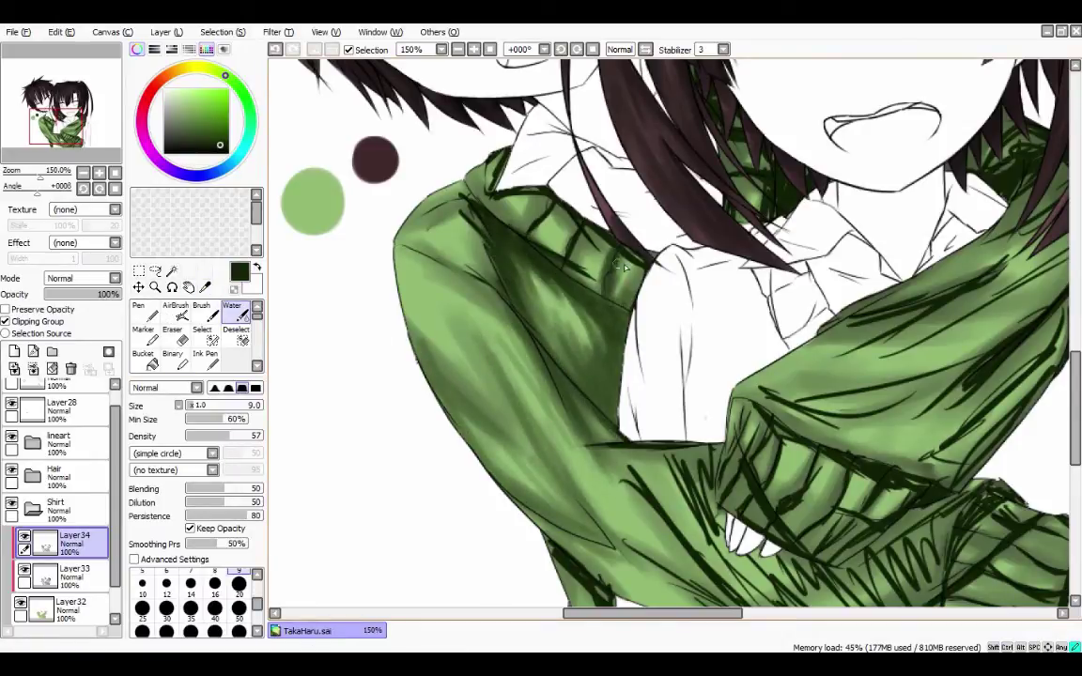
{"action": "mouse_move", "coordinate": [628, 261]}
{"action": "left_mouse_down"}
{"action": "mouse_move", "coordinate": [585, 229]}
{"action": "mouse_move", "coordinate": [450, 173]}
{"action": "mouse_move", "coordinate": [442, 141]}
{"action": "mouse_move", "coordinate": [427, 178]}
{"action": "mouse_move", "coordinate": [488, 237]}
{"action": "mouse_move", "coordinate": [414, 193]}
{"action": "left_mouse_up"}
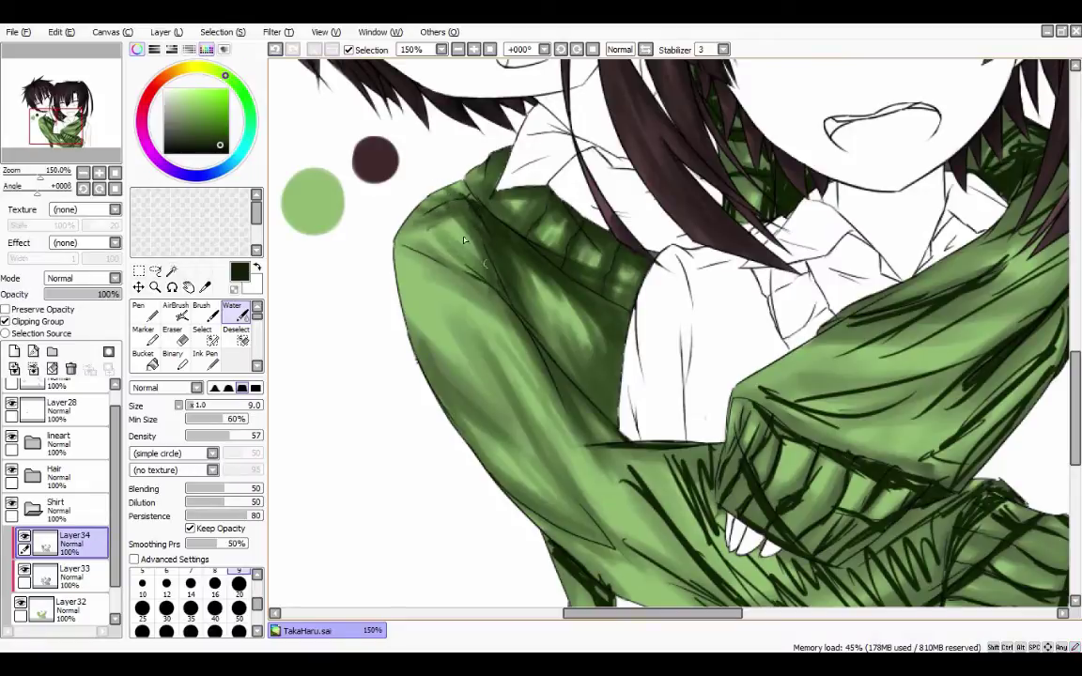
{"action": "mouse_move", "coordinate": [464, 240]}
{"action": "left_mouse_down"}
{"action": "mouse_move", "coordinate": [414, 208]}
{"action": "mouse_move", "coordinate": [430, 255]}
{"action": "mouse_move", "coordinate": [482, 298]}
{"action": "mouse_move", "coordinate": [517, 406]}
{"action": "mouse_move", "coordinate": [366, 226]}
{"action": "mouse_move", "coordinate": [413, 267]}
{"action": "mouse_move", "coordinate": [562, 465]}
{"action": "left_mouse_up"}
Blend deep shadows from the elbow along the boy's lower forearm, raising the Water brush density to 86.
{"action": "scroll", "coordinate": [634, 317], "scroll_direction": "down", "scroll_amount": 2}
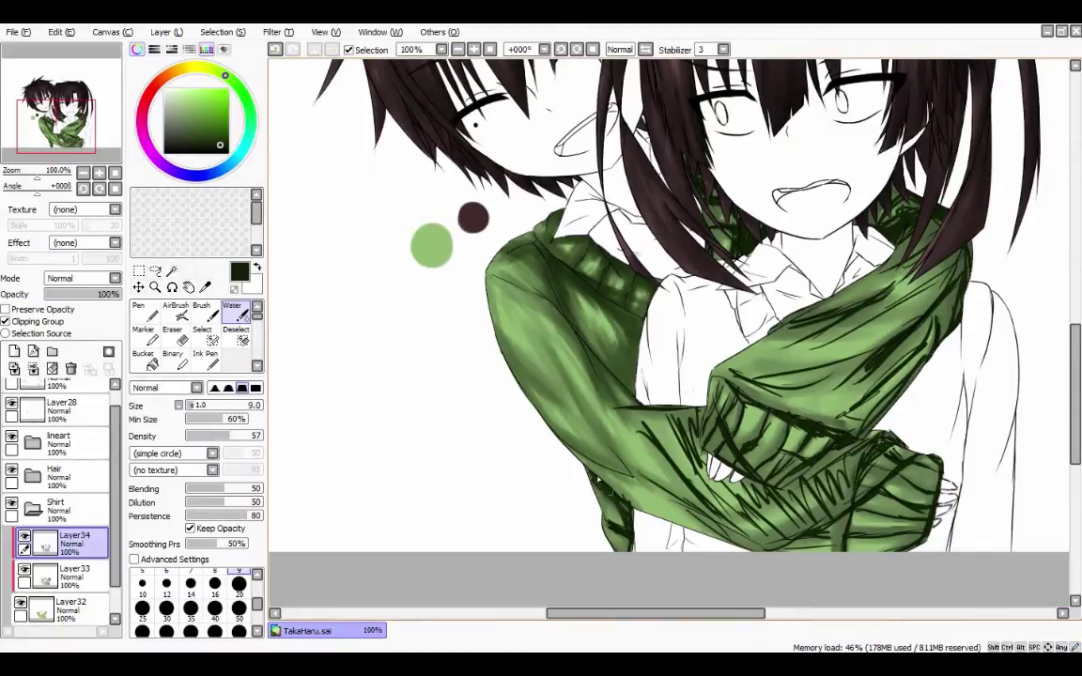
{"action": "left_click_drag", "start_coordinate": [587, 442], "coordinate": [669, 496]}
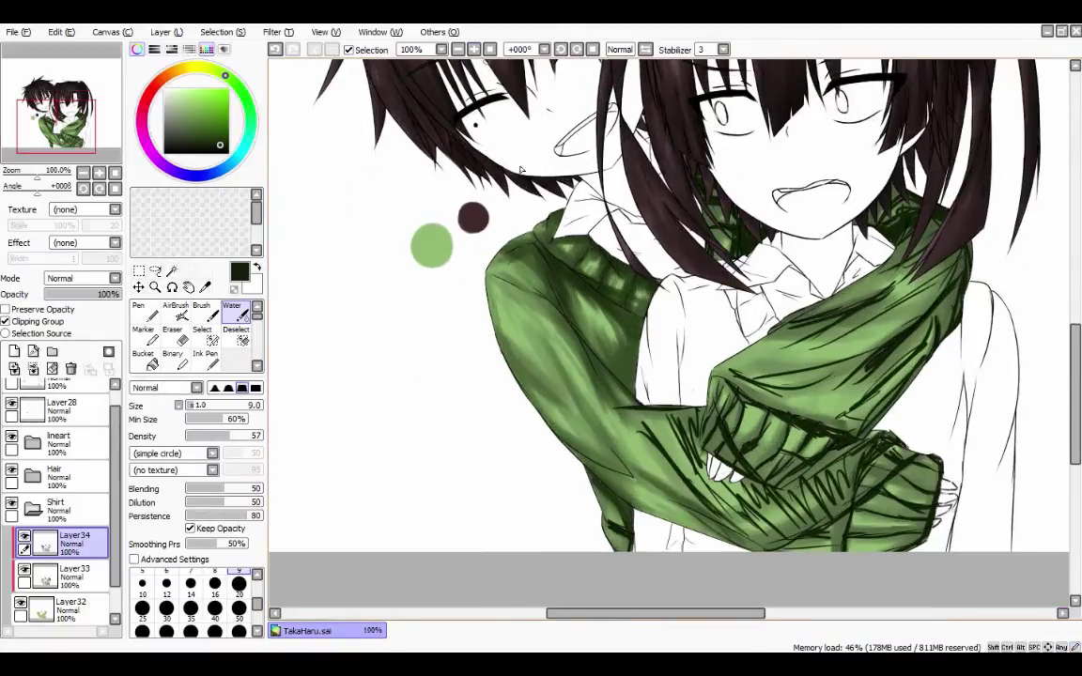
{"action": "mouse_move", "coordinate": [648, 455]}
{"action": "left_mouse_down"}
{"action": "mouse_move", "coordinate": [563, 371]}
{"action": "mouse_move", "coordinate": [626, 409]}
{"action": "mouse_move", "coordinate": [564, 366]}
{"action": "mouse_move", "coordinate": [634, 418]}
{"action": "mouse_move", "coordinate": [639, 442]}
{"action": "mouse_move", "coordinate": [676, 473]}
{"action": "left_mouse_up"}
{"action": "mouse_move", "coordinate": [629, 432]}
{"action": "left_mouse_down"}
{"action": "mouse_move", "coordinate": [705, 483]}
{"action": "mouse_move", "coordinate": [696, 494]}
{"action": "mouse_move", "coordinate": [752, 433]}
{"action": "left_mouse_up"}
{"action": "mouse_move", "coordinate": [850, 468]}
{"action": "left_mouse_down"}
{"action": "mouse_move", "coordinate": [814, 525]}
{"action": "mouse_move", "coordinate": [822, 460]}
{"action": "mouse_move", "coordinate": [810, 475]}
{"action": "left_mouse_up"}
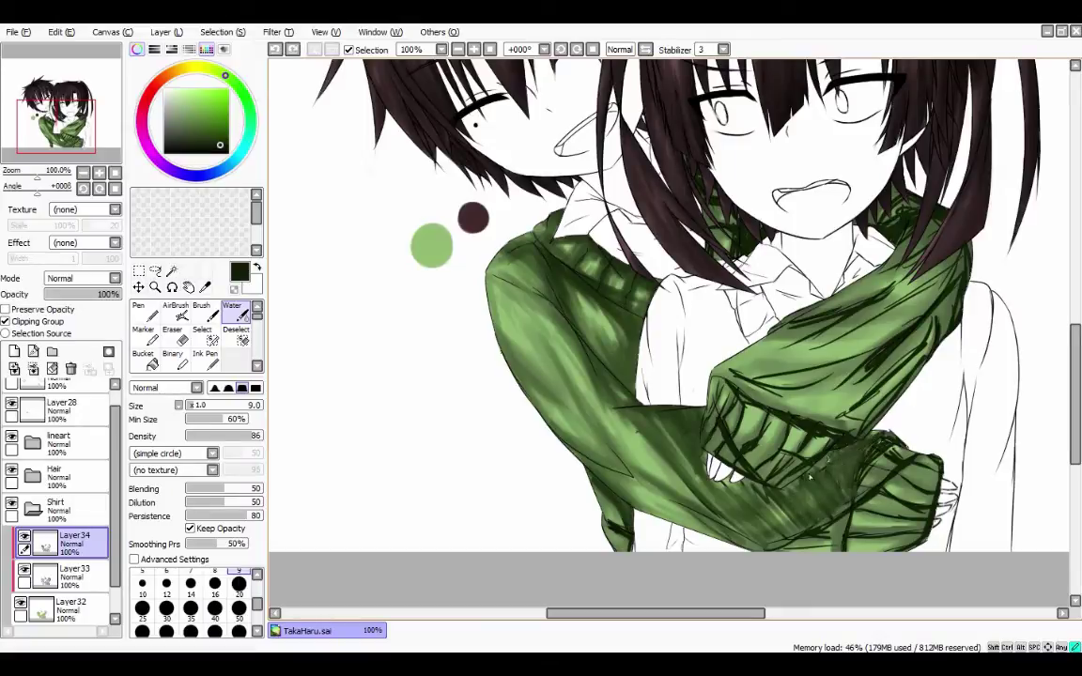
{"action": "left_click_drag", "start_coordinate": [715, 470], "coordinate": [662, 440]}
{"action": "left_click_drag", "start_coordinate": [678, 483], "coordinate": [628, 439]}
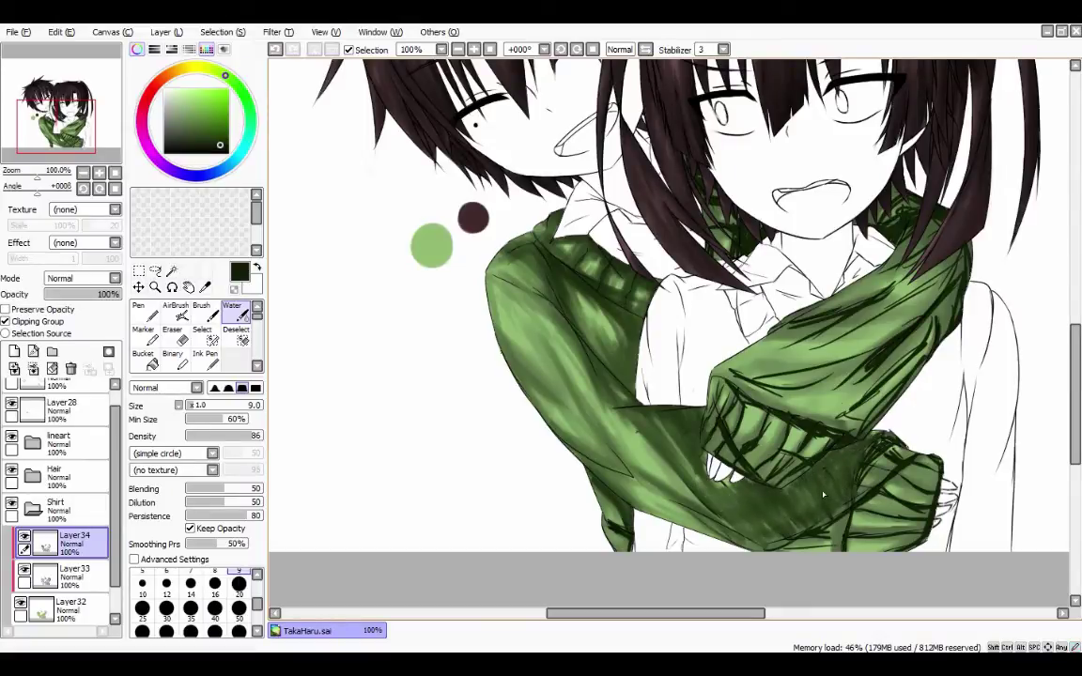
Soften the forearm shadows below the crossed cuff with the Water brush at density 55.
{"action": "scroll", "coordinate": [658, 451], "scroll_direction": "down", "scroll_amount": 2}
{"action": "key", "text": "e"}
{"action": "mouse_move", "coordinate": [714, 442]}
{"action": "left_mouse_down"}
{"action": "mouse_move", "coordinate": [686, 422]}
{"action": "mouse_move", "coordinate": [723, 432]}
{"action": "mouse_move", "coordinate": [705, 413]}
{"action": "left_mouse_up"}
{"action": "key", "text": "n"}
{"action": "left_click", "coordinate": [225, 308]}
{"action": "mouse_move", "coordinate": [620, 346]}
{"action": "left_mouse_down"}
{"action": "mouse_move", "coordinate": [585, 383]}
{"action": "mouse_move", "coordinate": [591, 417]}
{"action": "left_mouse_up"}
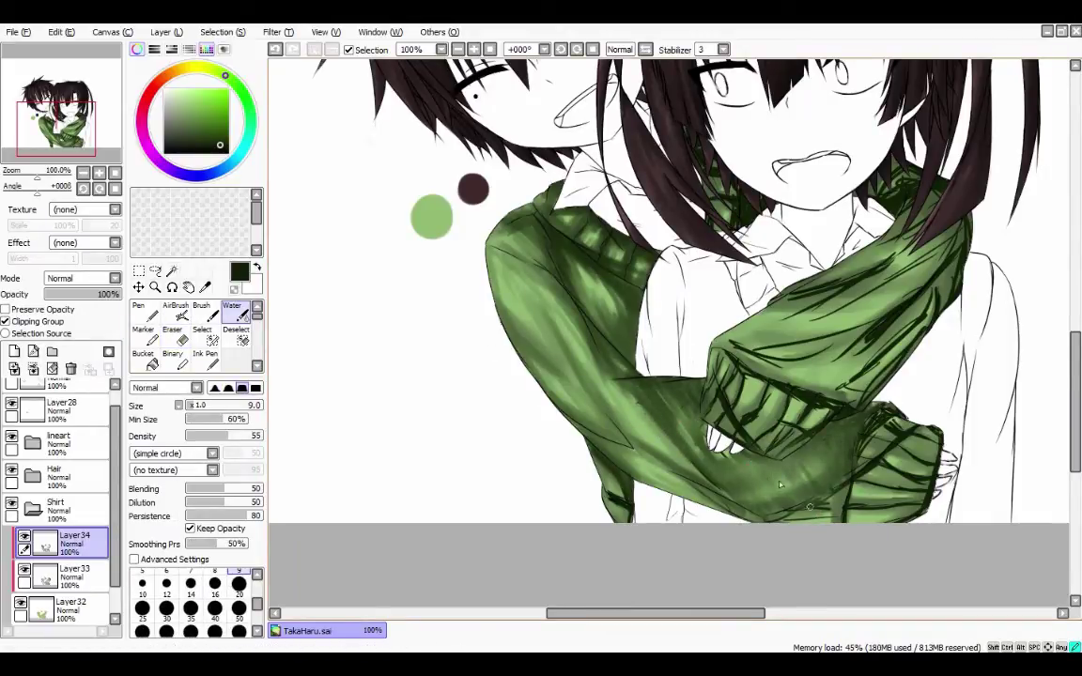
{"action": "left_click_drag", "start_coordinate": [752, 475], "coordinate": [610, 434]}
{"action": "left_click_drag", "start_coordinate": [658, 462], "coordinate": [578, 421]}
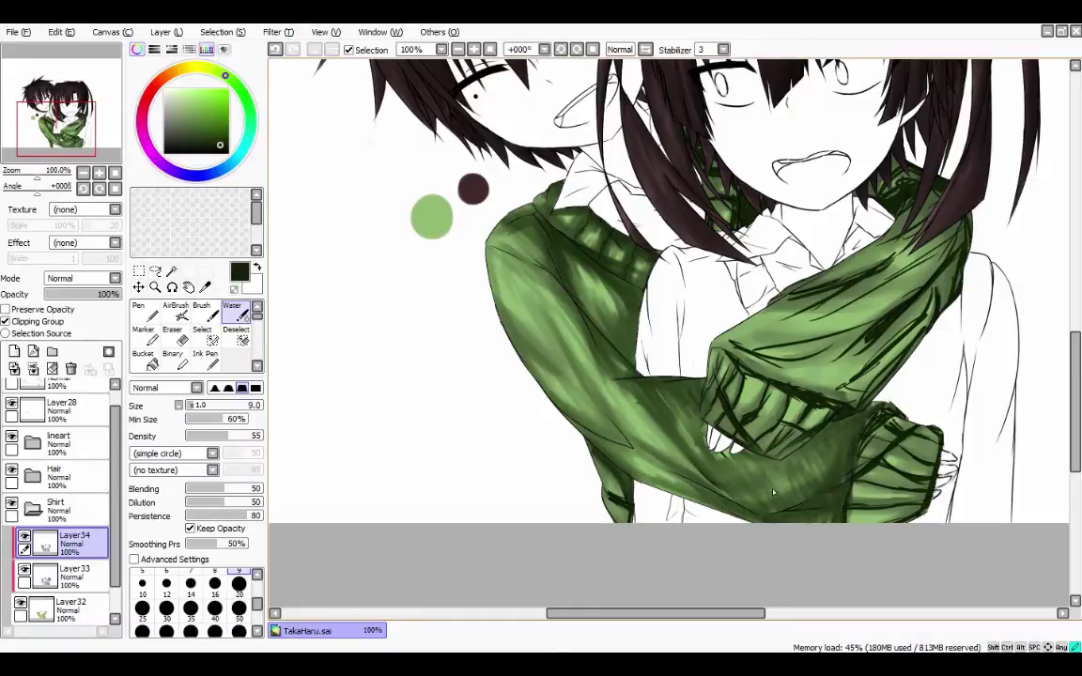
Lower the upper shadow layer's contrast slightly with the Brightness and Contrast filter.
{"action": "left_click_drag", "start_coordinate": [891, 389], "coordinate": [722, 388]}
{"action": "left_click", "coordinate": [278, 32]}
{"action": "left_click", "coordinate": [310, 62]}
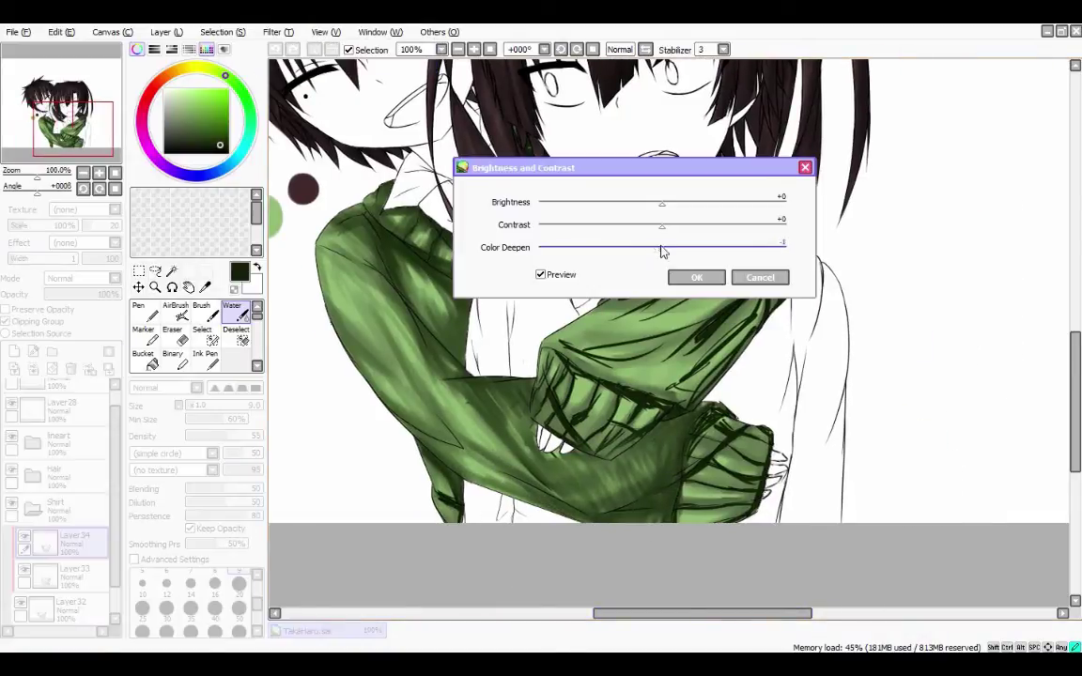
{"action": "left_click_drag", "start_coordinate": [663, 225], "coordinate": [648, 229]}
{"action": "left_click", "coordinate": [696, 277]}
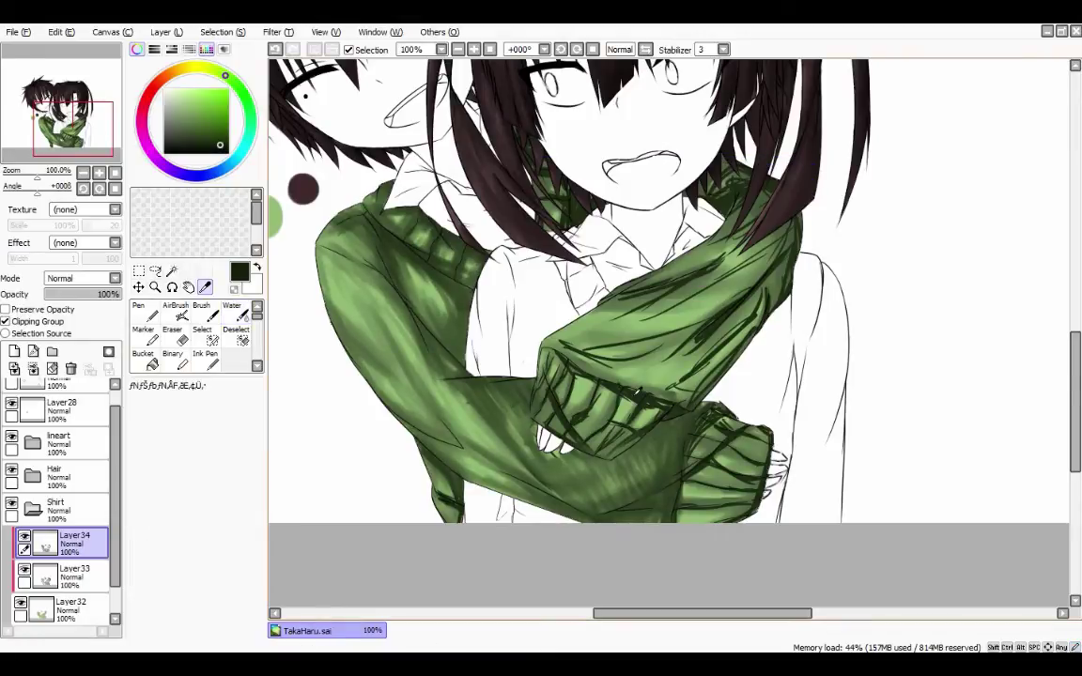
Blend deep shadows between the ribs of the lower sleeve cuff with the Water brush.
{"action": "left_click", "coordinate": [141, 311]}
{"action": "left_click", "coordinate": [233, 314]}
{"action": "scroll", "coordinate": [506, 151], "scroll_direction": "up", "scroll_amount": 2}
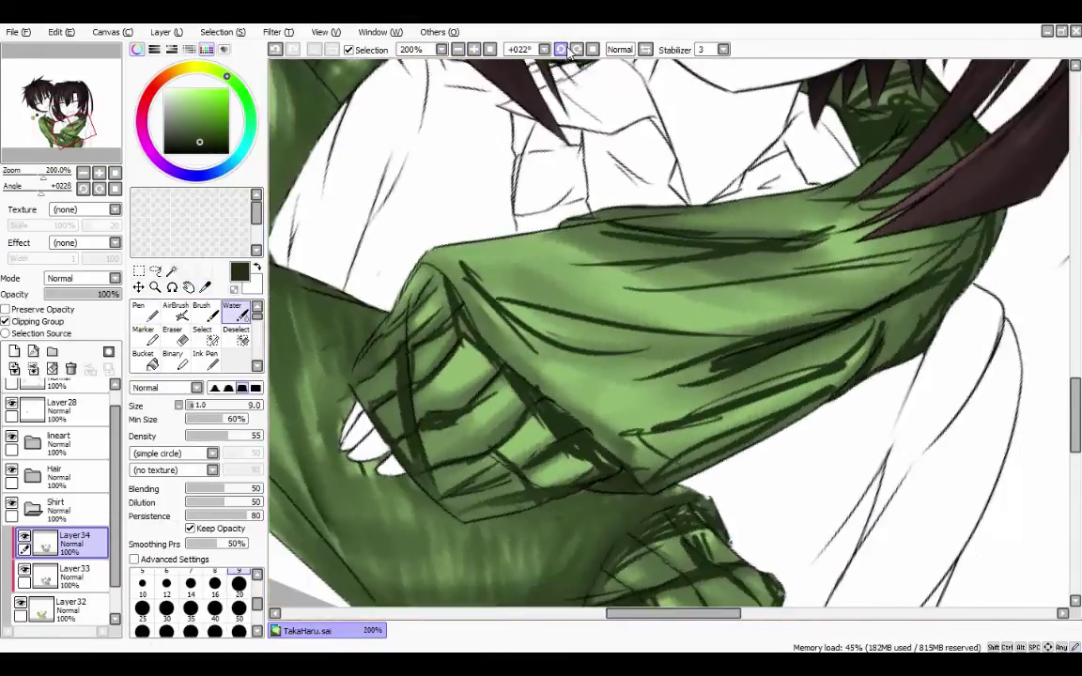
{"action": "left_click_drag", "start_coordinate": [506, 150], "coordinate": [564, 281]}
{"action": "mouse_move", "coordinate": [343, 512]}
{"action": "left_mouse_down"}
{"action": "mouse_move", "coordinate": [333, 456]}
{"action": "mouse_move", "coordinate": [385, 416]}
{"action": "mouse_move", "coordinate": [355, 469]}
{"action": "mouse_move", "coordinate": [359, 422]}
{"action": "mouse_move", "coordinate": [413, 413]}
{"action": "mouse_move", "coordinate": [468, 448]}
{"action": "mouse_move", "coordinate": [413, 469]}
{"action": "mouse_move", "coordinate": [344, 561]}
{"action": "left_mouse_up"}
{"action": "mouse_move", "coordinate": [467, 537]}
{"action": "left_mouse_down"}
{"action": "mouse_move", "coordinate": [432, 470]}
{"action": "mouse_move", "coordinate": [460, 460]}
{"action": "mouse_move", "coordinate": [475, 498]}
{"action": "mouse_move", "coordinate": [535, 438]}
{"action": "left_mouse_up"}
{"action": "left_click_drag", "start_coordinate": [470, 432], "coordinate": [528, 425]}
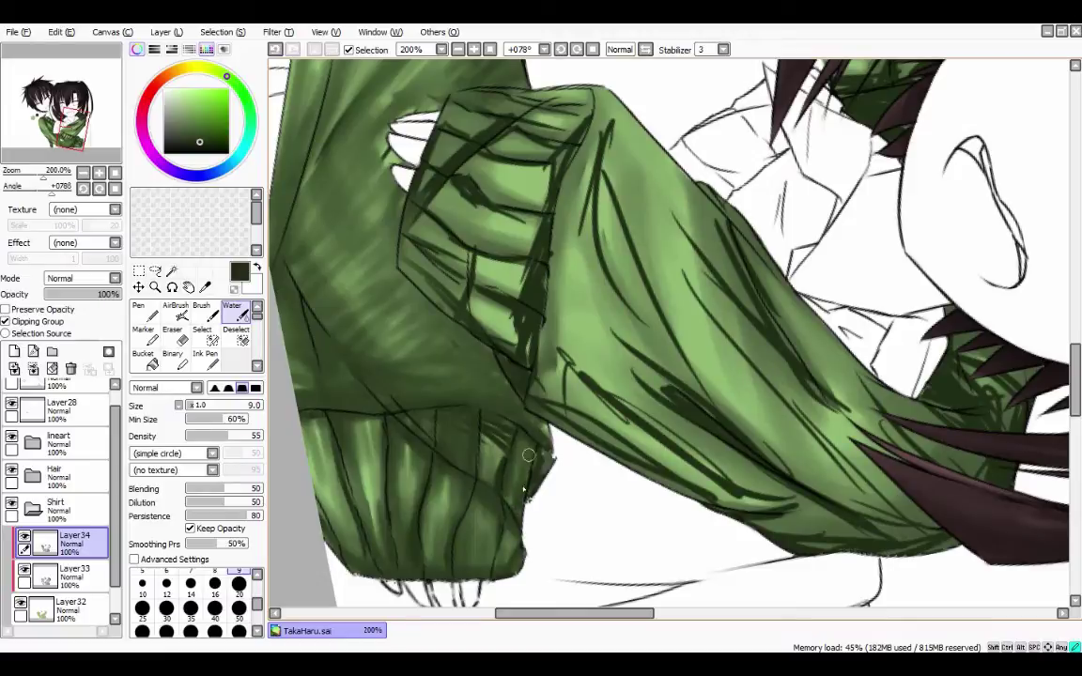
{"action": "mouse_move", "coordinate": [299, 378]}
{"action": "left_mouse_down"}
{"action": "mouse_move", "coordinate": [280, 439]}
{"action": "mouse_move", "coordinate": [346, 373]}
{"action": "mouse_move", "coordinate": [338, 437]}
{"action": "mouse_move", "coordinate": [287, 479]}
{"action": "mouse_move", "coordinate": [325, 498]}
{"action": "left_mouse_up"}
{"action": "left_click_drag", "start_coordinate": [325, 444], "coordinate": [338, 484]}
Blend the dark rib strokes of the upper sleeve cuff into soft deep shadows.
{"action": "mouse_move", "coordinate": [438, 272]}
{"action": "left_mouse_down"}
{"action": "mouse_move", "coordinate": [475, 319]}
{"action": "mouse_move", "coordinate": [485, 310]}
{"action": "left_mouse_up"}
{"action": "left_click_drag", "start_coordinate": [371, 233], "coordinate": [441, 289]}
{"action": "mouse_move", "coordinate": [428, 235]}
{"action": "left_mouse_down"}
{"action": "mouse_move", "coordinate": [500, 285]}
{"action": "mouse_move", "coordinate": [390, 230]}
{"action": "mouse_move", "coordinate": [489, 255]}
{"action": "left_mouse_up"}
{"action": "mouse_move", "coordinate": [425, 113]}
{"action": "left_mouse_down"}
{"action": "mouse_move", "coordinate": [380, 183]}
{"action": "mouse_move", "coordinate": [387, 143]}
{"action": "left_mouse_up"}
{"action": "mouse_move", "coordinate": [372, 218]}
{"action": "left_mouse_down"}
{"action": "mouse_move", "coordinate": [400, 257]}
{"action": "mouse_move", "coordinate": [381, 202]}
{"action": "left_mouse_up"}
{"action": "mouse_move", "coordinate": [451, 87]}
{"action": "left_mouse_down"}
{"action": "mouse_move", "coordinate": [490, 105]}
{"action": "mouse_move", "coordinate": [410, 140]}
{"action": "left_mouse_up"}
{"action": "mouse_move", "coordinate": [395, 183]}
{"action": "left_mouse_down"}
{"action": "mouse_move", "coordinate": [442, 218]}
{"action": "mouse_move", "coordinate": [484, 213]}
{"action": "left_mouse_up"}
{"action": "left_click_drag", "start_coordinate": [394, 169], "coordinate": [481, 203]}
{"action": "left_click_drag", "start_coordinate": [460, 151], "coordinate": [475, 202]}
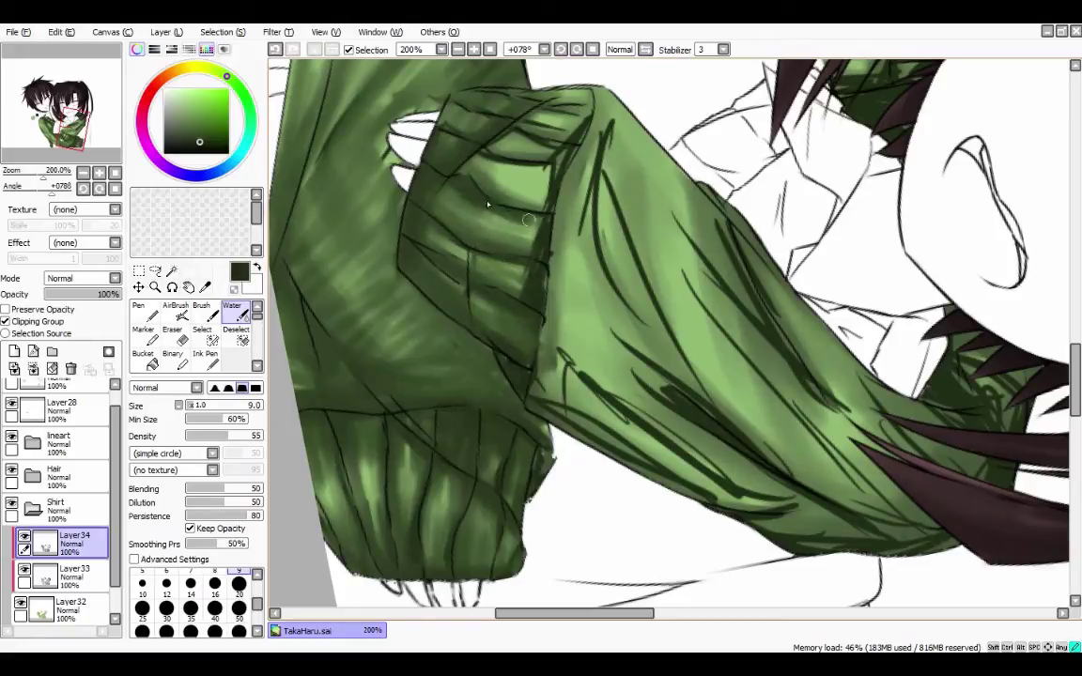
{"action": "mouse_move", "coordinate": [390, 169]}
{"action": "left_mouse_down"}
{"action": "mouse_move", "coordinate": [453, 207]}
{"action": "mouse_move", "coordinate": [441, 217]}
{"action": "mouse_move", "coordinate": [460, 263]}
{"action": "mouse_move", "coordinate": [488, 174]}
{"action": "left_mouse_up"}
{"action": "mouse_move", "coordinate": [536, 94]}
{"action": "left_mouse_down"}
{"action": "mouse_move", "coordinate": [483, 192]}
{"action": "mouse_move", "coordinate": [489, 155]}
{"action": "left_mouse_up"}
Finish blending the upper cuff's edge around the fingertips and darken the sleeve at the inner elbow.
{"action": "key", "text": "End"}
{"action": "key", "text": "End"}
{"action": "key", "text": "End"}
{"action": "left_click_drag", "start_coordinate": [625, 98], "coordinate": [597, 139]}
{"action": "left_click_drag", "start_coordinate": [1075, 360], "coordinate": [1074, 338]}
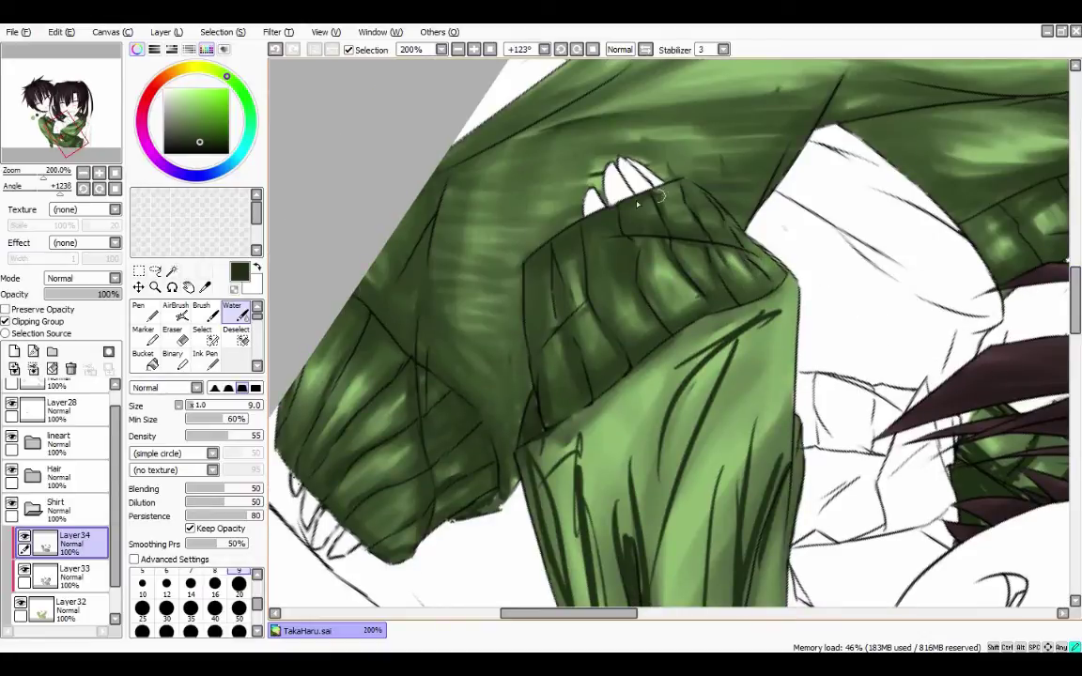
{"action": "key", "text": "Home"}
{"action": "key", "text": "minus"}
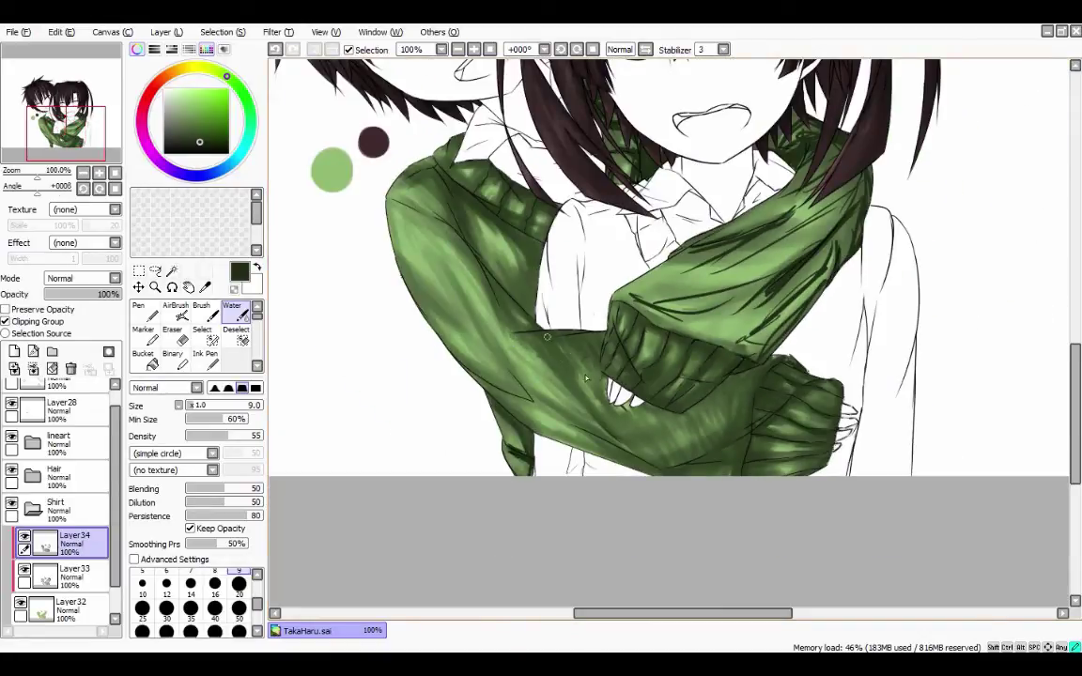
{"action": "mouse_move", "coordinate": [546, 336]}
{"action": "left_mouse_down"}
{"action": "mouse_move", "coordinate": [479, 319]}
{"action": "mouse_move", "coordinate": [489, 282]}
{"action": "mouse_move", "coordinate": [526, 273]}
{"action": "left_mouse_up"}
{"action": "key", "text": "e"}
{"action": "key", "text": "e"}
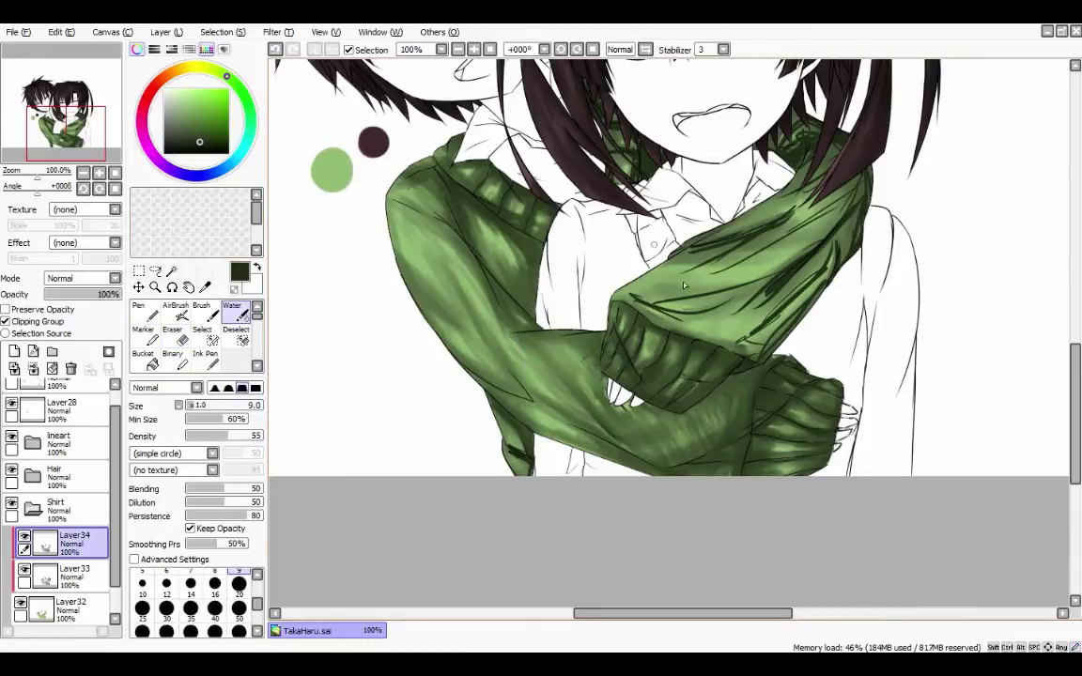
Blend the dark fold strokes along the sleeve that crosses the twin-tailed character's chest.
{"action": "mouse_move", "coordinate": [683, 286]}
{"action": "left_mouse_down"}
{"action": "mouse_move", "coordinate": [620, 282]}
{"action": "mouse_move", "coordinate": [639, 300]}
{"action": "mouse_move", "coordinate": [622, 294]}
{"action": "mouse_move", "coordinate": [746, 342]}
{"action": "mouse_move", "coordinate": [695, 230]}
{"action": "mouse_move", "coordinate": [775, 174]}
{"action": "mouse_move", "coordinate": [658, 272]}
{"action": "mouse_move", "coordinate": [579, 51]}
{"action": "left_mouse_up"}
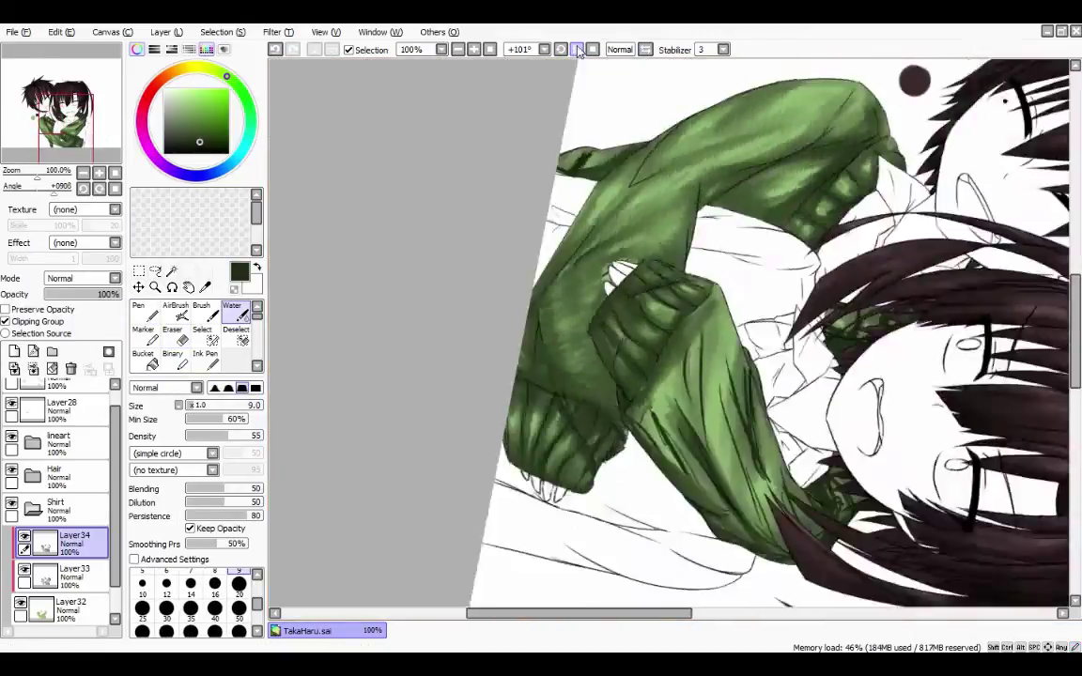
{"action": "left_click", "coordinate": [577, 49]}
{"action": "scroll", "coordinate": [448, 244], "scroll_direction": "up", "scroll_amount": 2}
{"action": "left_click_drag", "start_coordinate": [448, 244], "coordinate": [712, 236]}
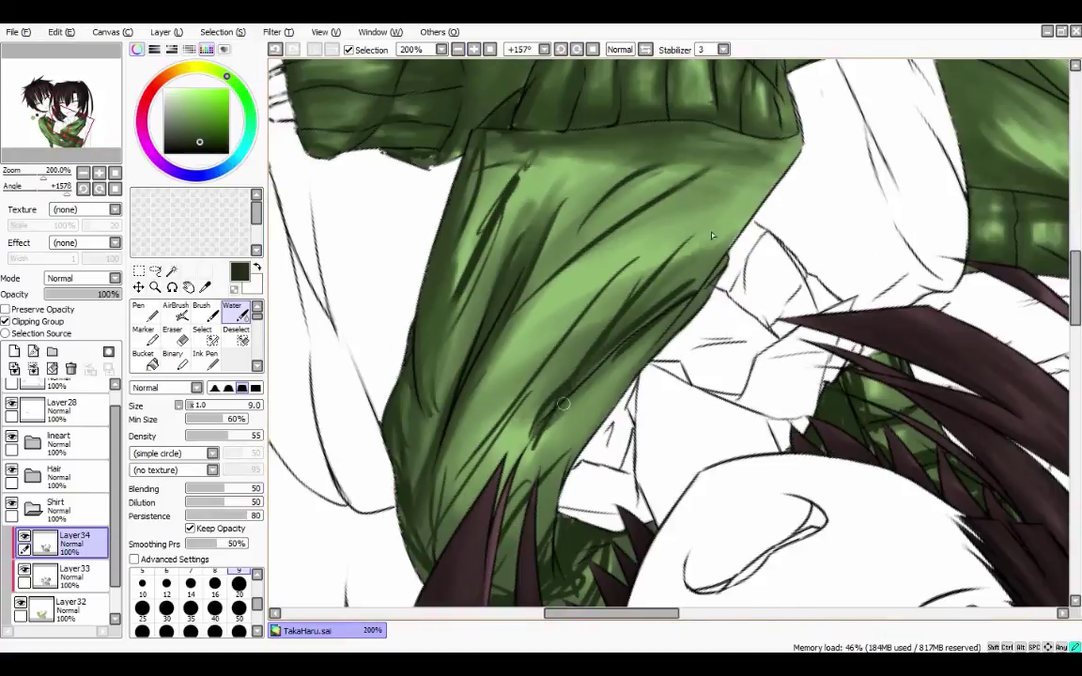
{"action": "mouse_move", "coordinate": [563, 403]}
{"action": "left_mouse_down"}
{"action": "mouse_move", "coordinate": [501, 369]}
{"action": "mouse_move", "coordinate": [620, 272]}
{"action": "mouse_move", "coordinate": [652, 234]}
{"action": "mouse_move", "coordinate": [647, 198]}
{"action": "mouse_move", "coordinate": [583, 167]}
{"action": "mouse_move", "coordinate": [526, 202]}
{"action": "mouse_move", "coordinate": [453, 193]}
{"action": "mouse_move", "coordinate": [392, 399]}
{"action": "mouse_move", "coordinate": [427, 179]}
{"action": "mouse_move", "coordinate": [456, 155]}
{"action": "mouse_move", "coordinate": [413, 338]}
{"action": "mouse_move", "coordinate": [450, 564]}
{"action": "mouse_move", "coordinate": [432, 357]}
{"action": "mouse_move", "coordinate": [488, 376]}
{"action": "mouse_move", "coordinate": [610, 204]}
{"action": "mouse_move", "coordinate": [512, 508]}
{"action": "left_mouse_up"}
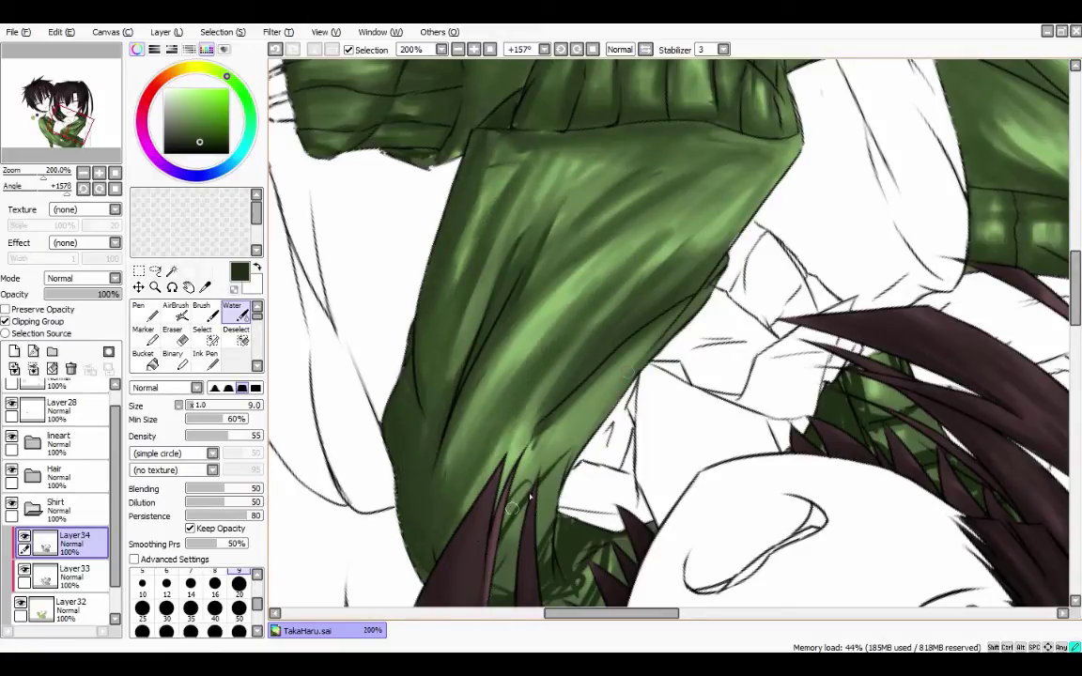
{"action": "left_click_drag", "start_coordinate": [554, 419], "coordinate": [469, 475]}
Blend deep shadows on the sweater areas behind the twin-tailed character's hair, on both sides of the neck.
{"action": "key", "text": "Delete"}
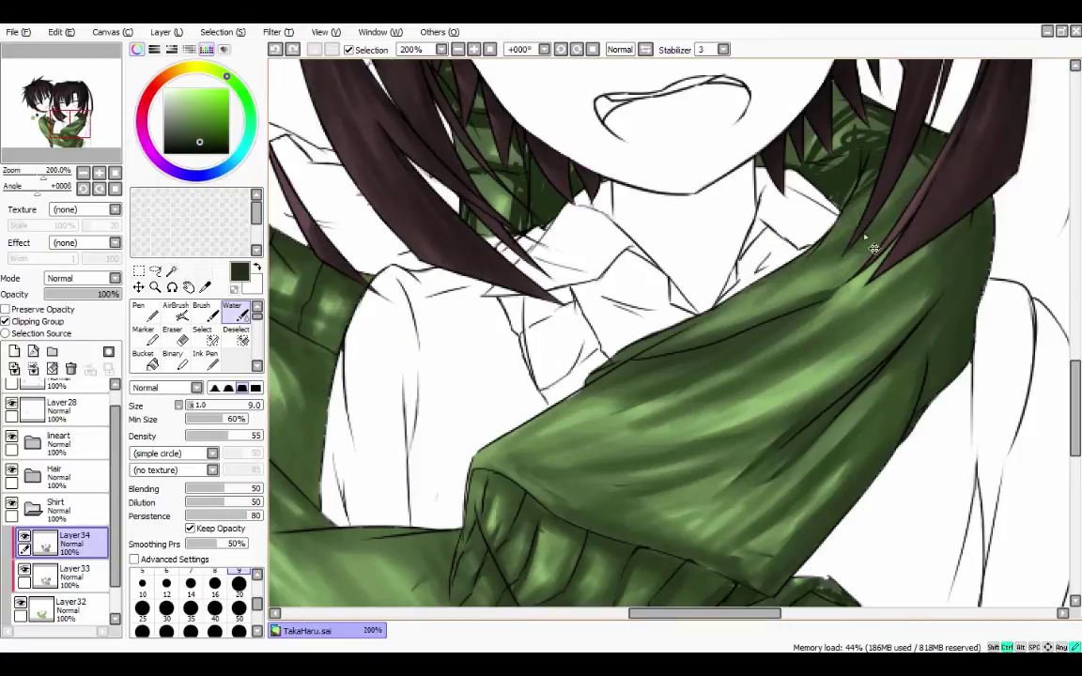
{"action": "mouse_move", "coordinate": [878, 218]}
{"action": "left_mouse_down"}
{"action": "mouse_move", "coordinate": [751, 220]}
{"action": "mouse_move", "coordinate": [790, 113]}
{"action": "mouse_move", "coordinate": [855, 165]}
{"action": "mouse_move", "coordinate": [868, 143]}
{"action": "left_mouse_up"}
{"action": "scroll", "coordinate": [795, 308], "scroll_direction": "up", "scroll_amount": 3}
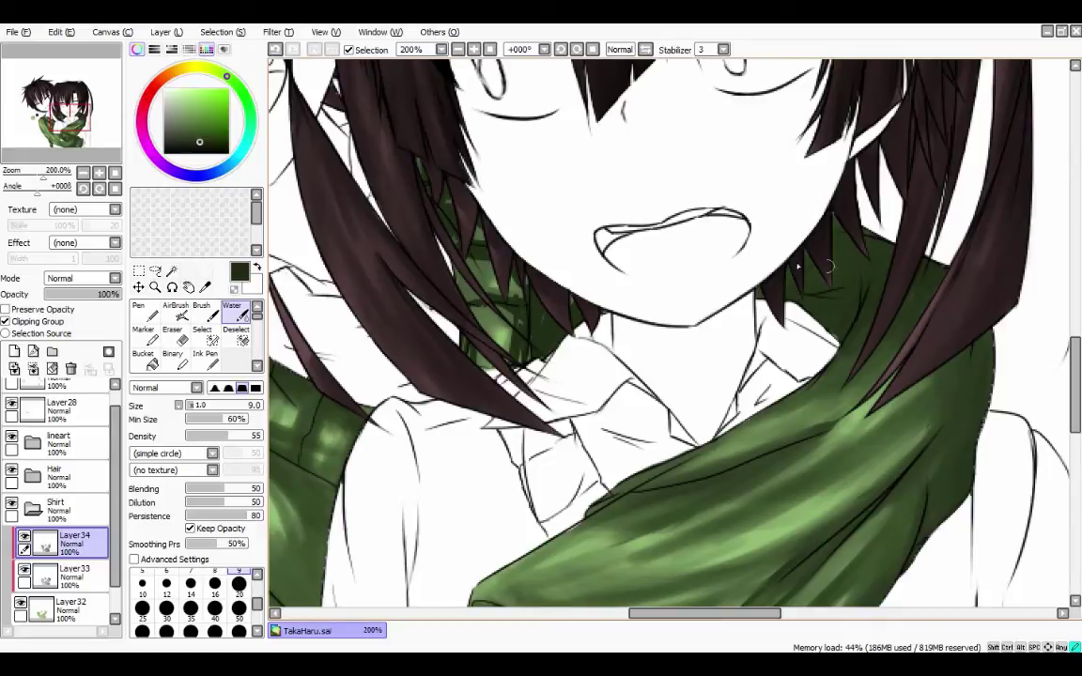
{"action": "left_click", "coordinate": [457, 49]}
{"action": "key", "text": "n"}
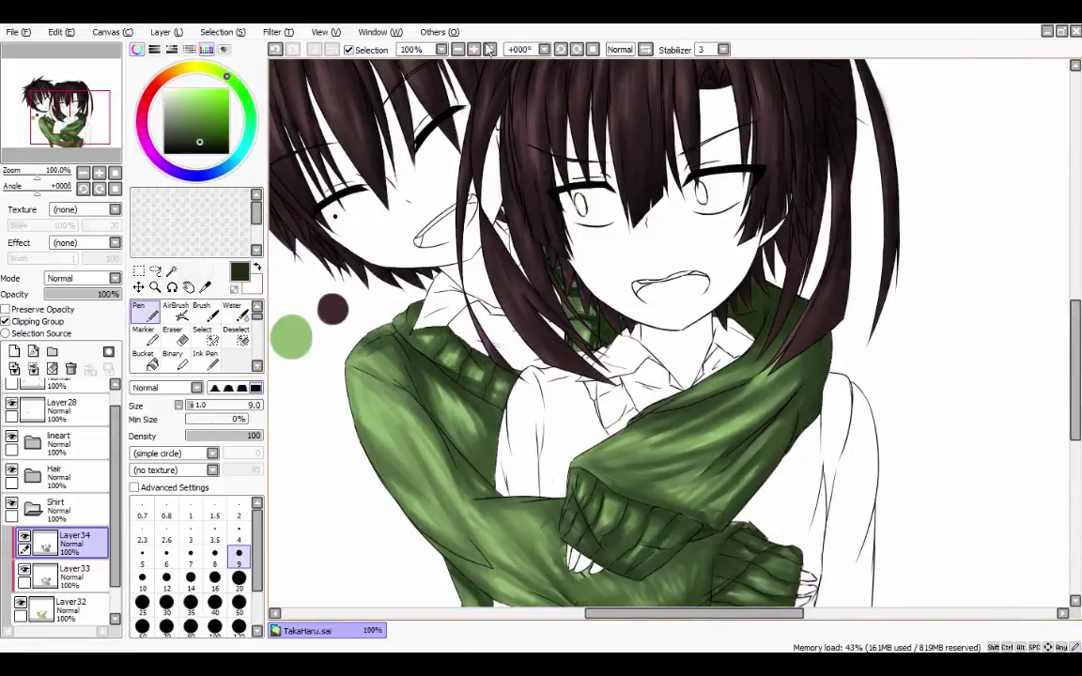
{"action": "key", "text": "ctrl+plus"}
{"action": "key", "text": "c"}
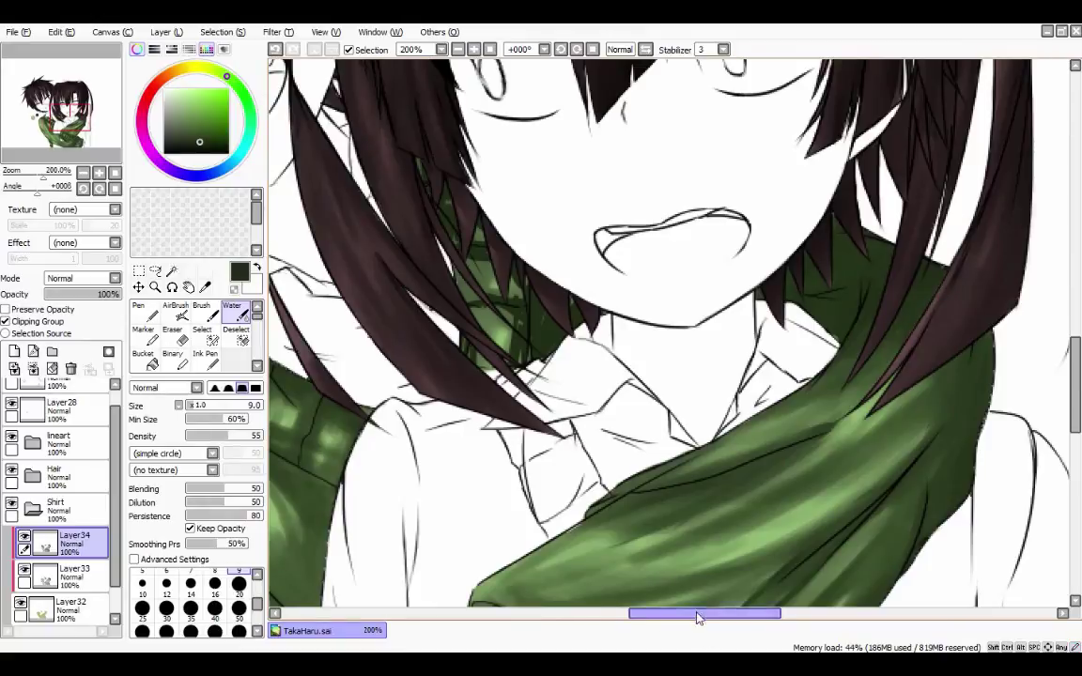
{"action": "left_click_drag", "start_coordinate": [698, 617], "coordinate": [661, 617]}
{"action": "left_click_drag", "start_coordinate": [668, 323], "coordinate": [673, 258]}
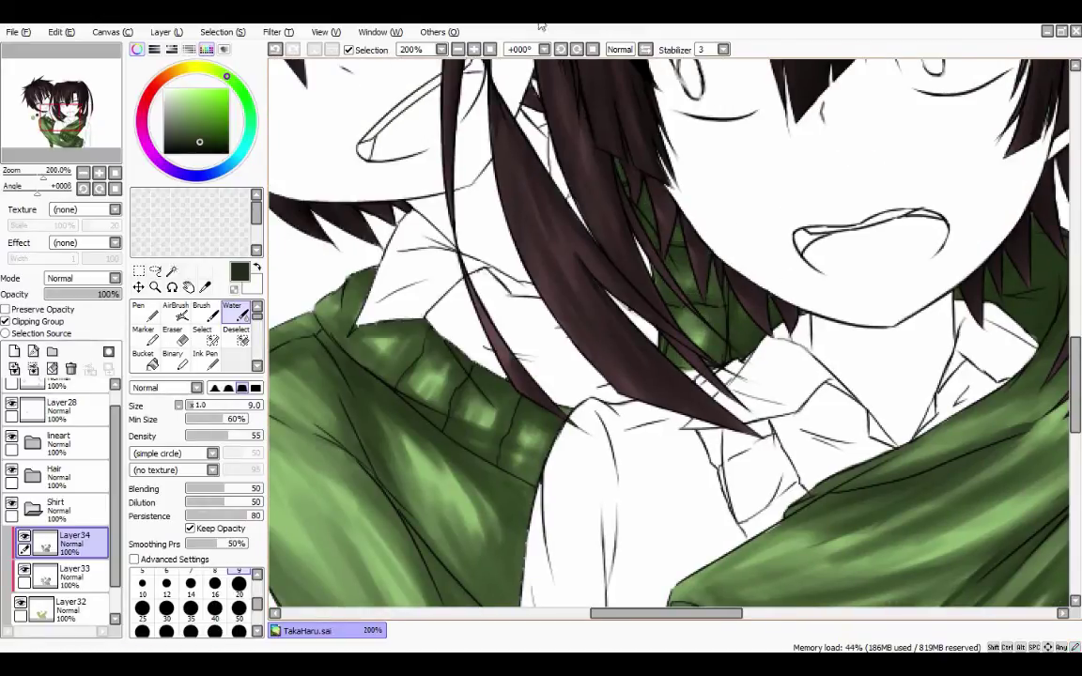
Smooth the deep shadow on the lower forearm beneath the upper cuff with the Water brush.
{"action": "key", "text": "ctrl+minus"}
{"action": "scroll", "coordinate": [674, 495], "scroll_direction": "down", "scroll_amount": 2}
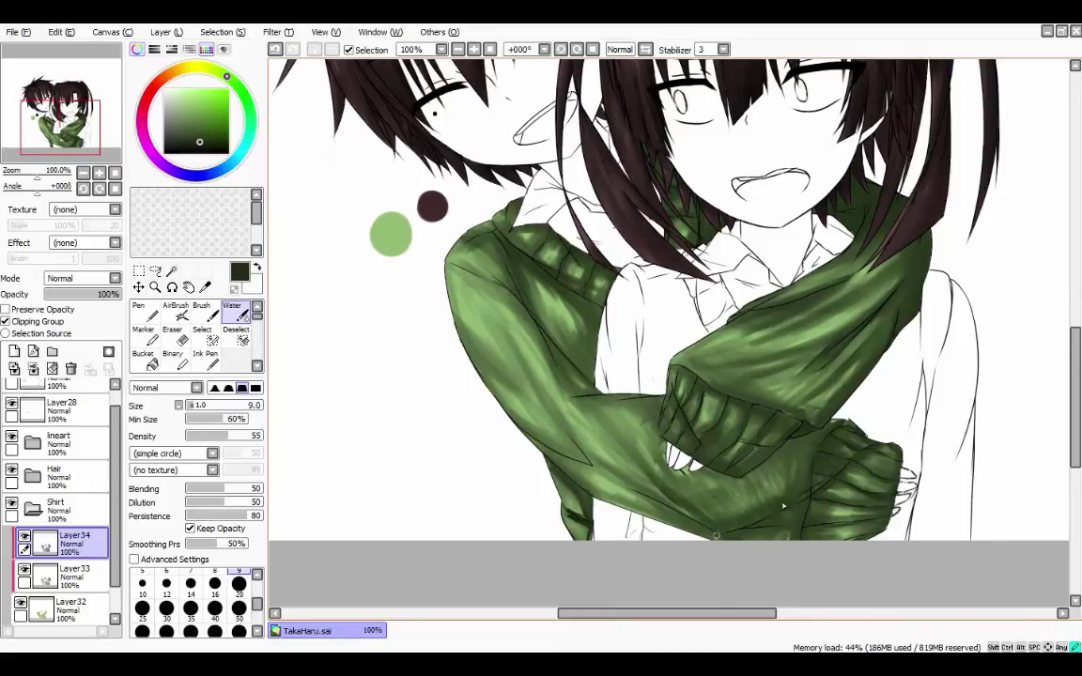
{"action": "left_click_drag", "start_coordinate": [745, 485], "coordinate": [711, 482]}
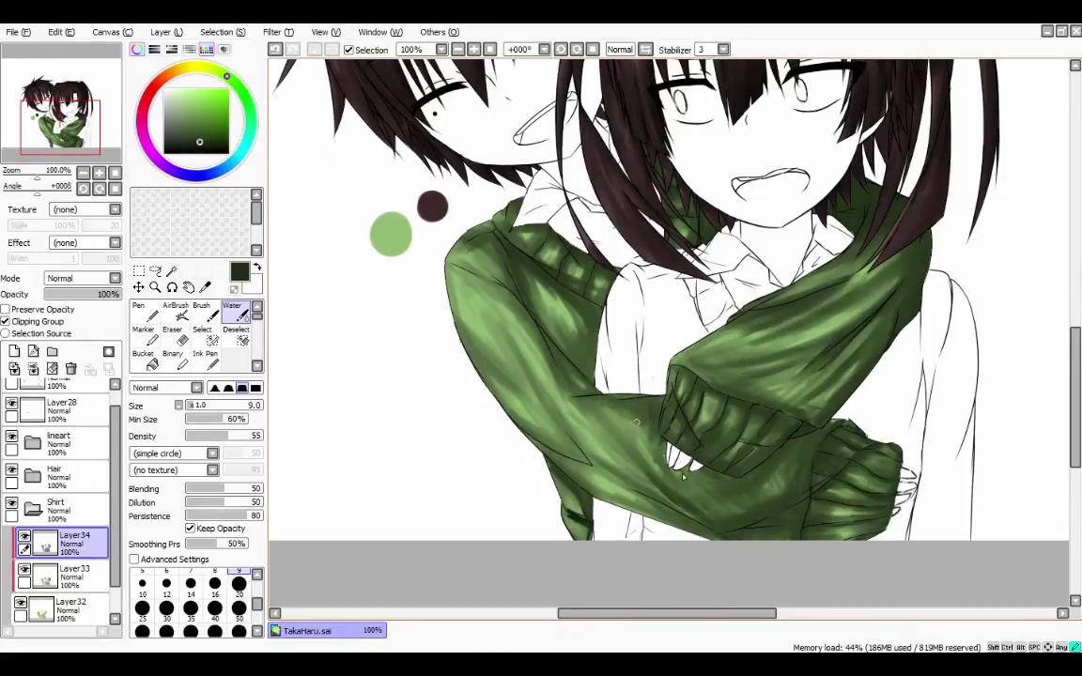
Compare the sweater with and without the deeper shadow layer, and return to that layer with the Water brush.
{"action": "left_click", "coordinate": [24, 538]}
{"action": "left_click", "coordinate": [24, 537]}
{"action": "left_click", "coordinate": [24, 538]}
{"action": "left_click", "coordinate": [70, 573]}
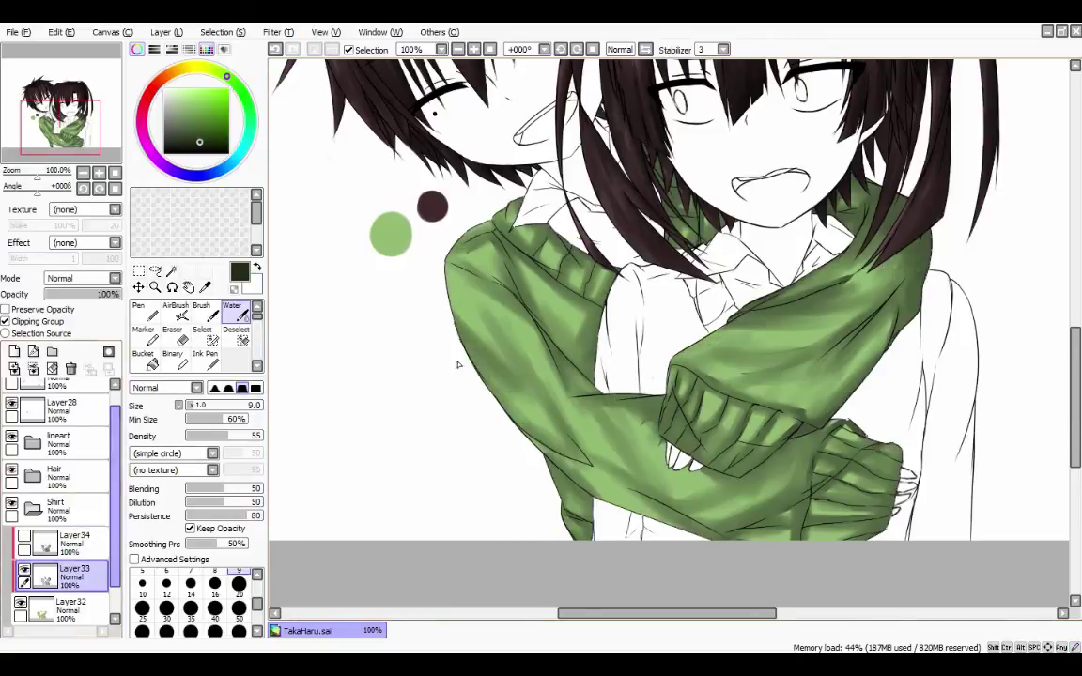
{"action": "left_click", "coordinate": [25, 540]}
{"action": "left_click", "coordinate": [172, 334]}
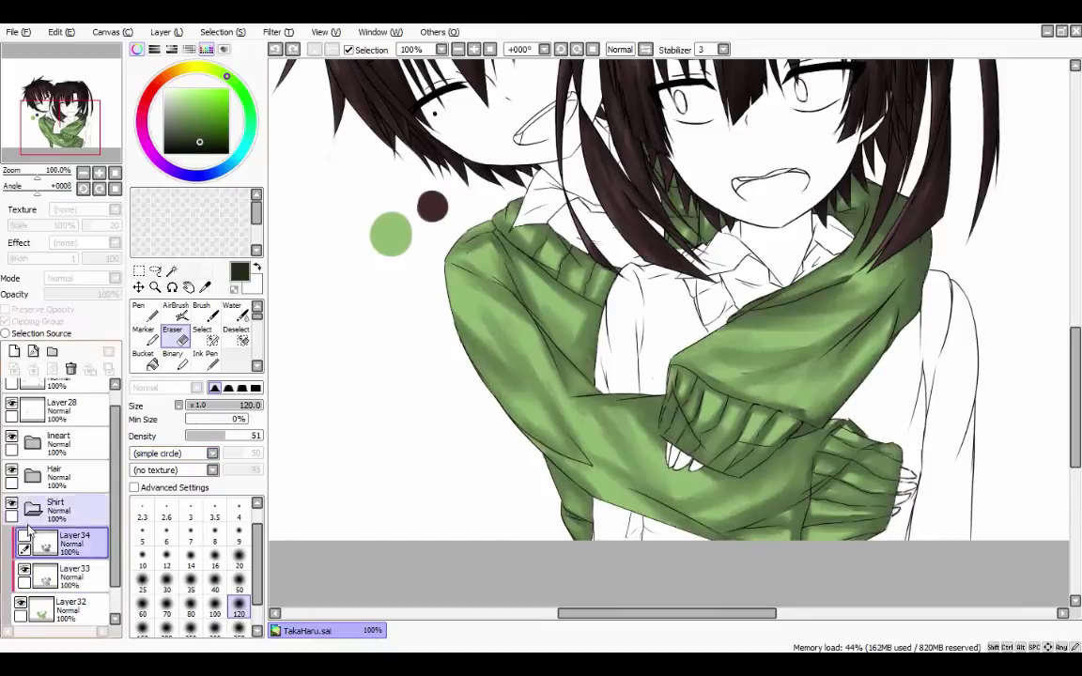
{"action": "left_click", "coordinate": [66, 543]}
{"action": "key", "text": "c"}
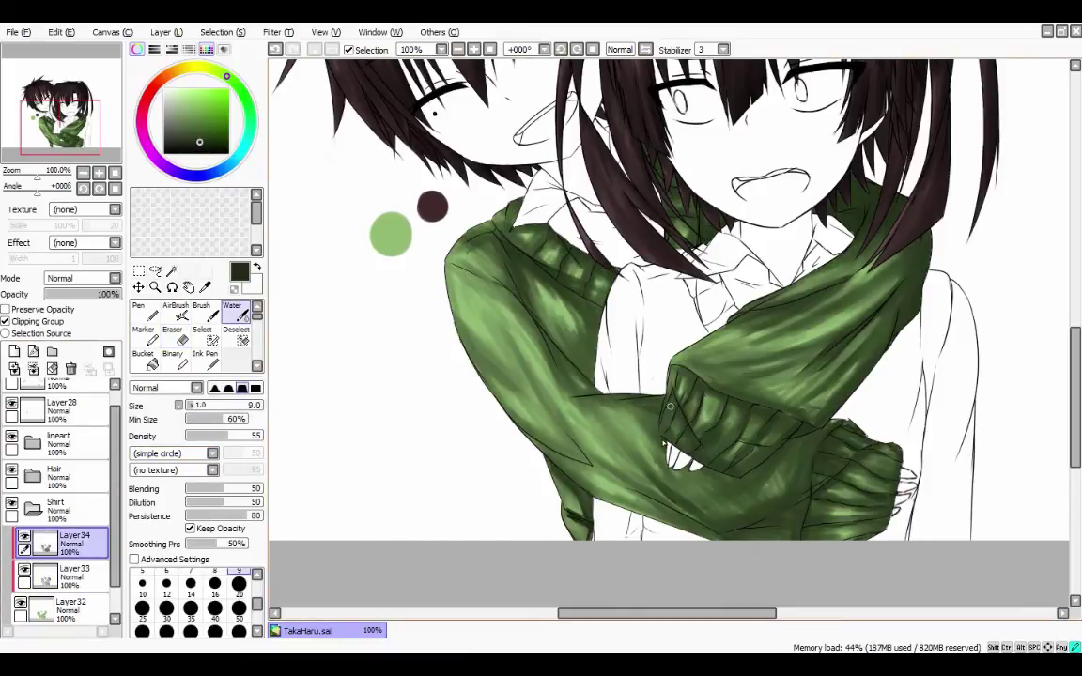
Deepen and blend the shadows on the boy's outer arm, elbow and the sweater hem below it.
{"action": "mouse_move", "coordinate": [582, 393]}
{"action": "left_mouse_down"}
{"action": "mouse_move", "coordinate": [594, 425]}
{"action": "mouse_move", "coordinate": [532, 435]}
{"action": "mouse_move", "coordinate": [540, 383]}
{"action": "mouse_move", "coordinate": [577, 481]}
{"action": "mouse_move", "coordinate": [462, 336]}
{"action": "mouse_move", "coordinate": [523, 299]}
{"action": "mouse_move", "coordinate": [478, 280]}
{"action": "mouse_move", "coordinate": [487, 307]}
{"action": "mouse_move", "coordinate": [454, 268]}
{"action": "mouse_move", "coordinate": [533, 328]}
{"action": "mouse_move", "coordinate": [500, 366]}
{"action": "left_mouse_up"}
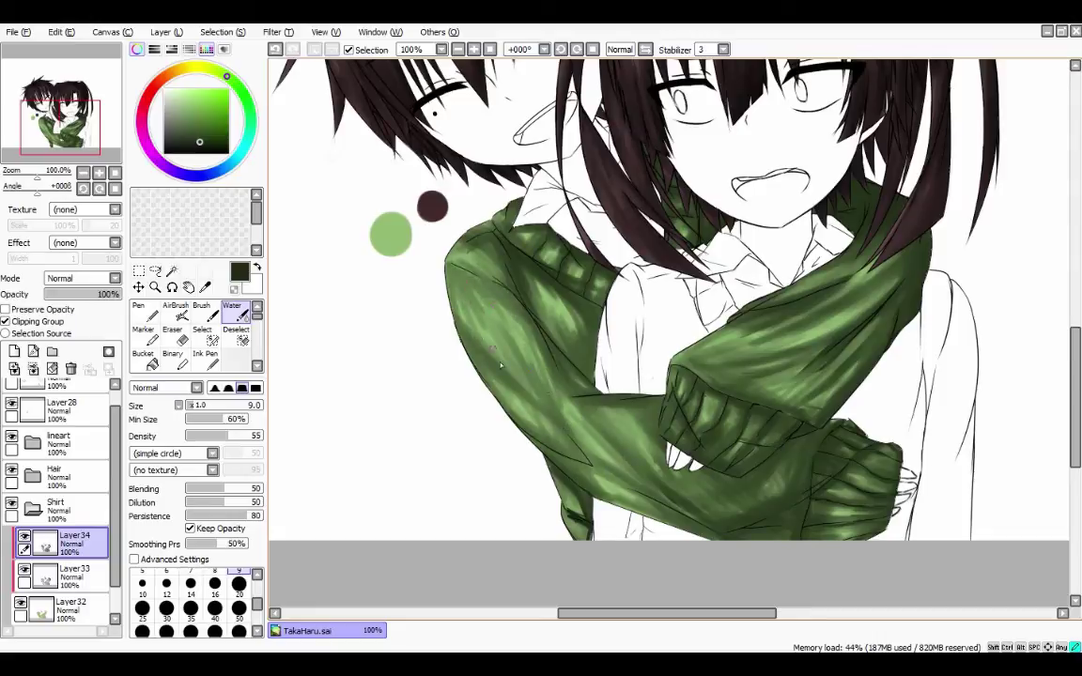
{"action": "left_click_drag", "start_coordinate": [550, 404], "coordinate": [599, 491]}
{"action": "mouse_move", "coordinate": [593, 538]}
{"action": "left_mouse_down"}
{"action": "mouse_move", "coordinate": [545, 502]}
{"action": "mouse_move", "coordinate": [543, 464]}
{"action": "left_mouse_up"}
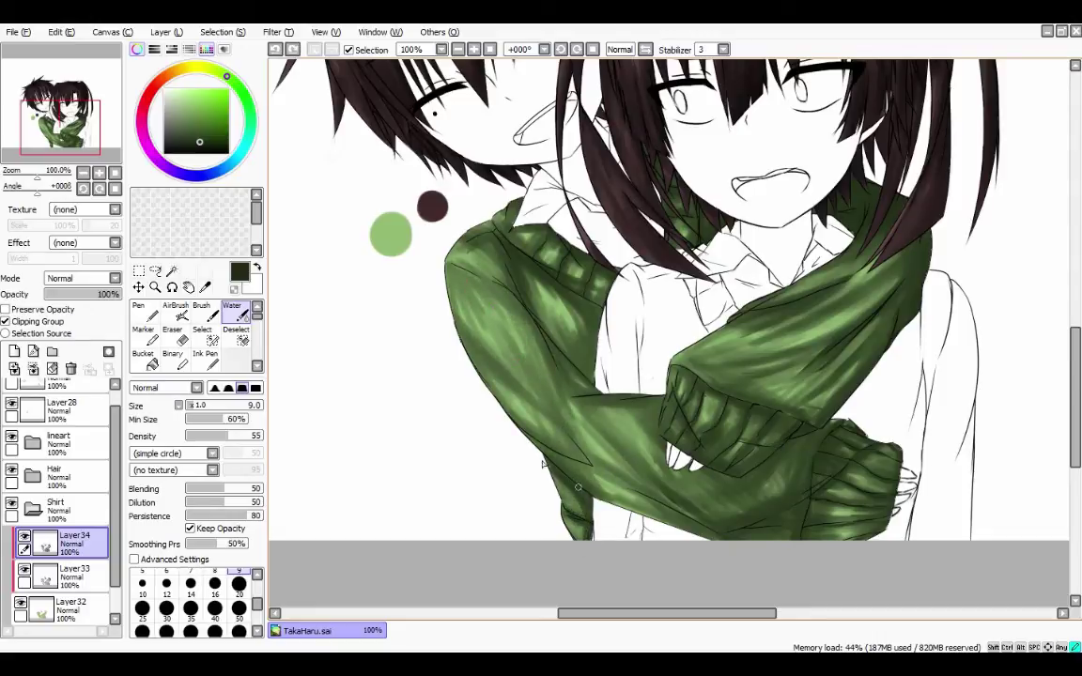
{"action": "left_click_drag", "start_coordinate": [531, 422], "coordinate": [469, 502]}
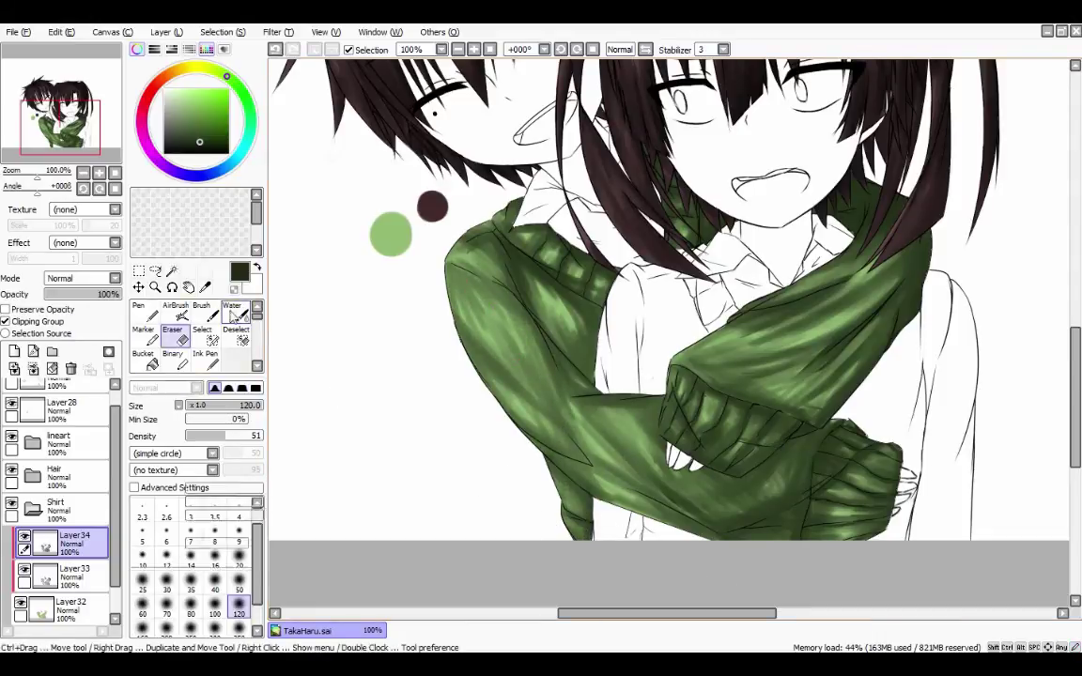
{"action": "left_click_drag", "start_coordinate": [517, 442], "coordinate": [573, 539]}
{"action": "mouse_move", "coordinate": [498, 414]}
{"action": "left_mouse_down"}
{"action": "mouse_move", "coordinate": [583, 460]}
{"action": "mouse_move", "coordinate": [446, 338]}
{"action": "left_mouse_up"}
Adjust the Shirt folder with the Brightness and Contrast filter, using Brightness +1 and Color Deepen about -20.
{"action": "scroll", "coordinate": [686, 395], "scroll_direction": "down", "scroll_amount": 1}
{"action": "scroll", "coordinate": [940, 272], "scroll_direction": "up", "scroll_amount": 3}
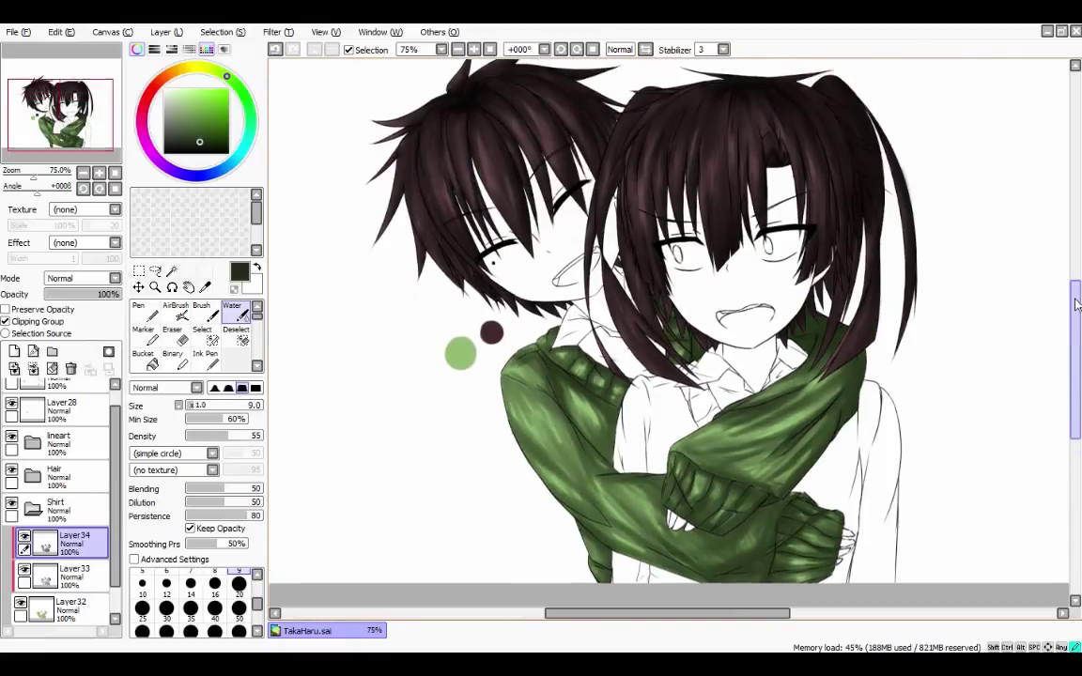
{"action": "left_click", "coordinate": [272, 32]}
{"action": "left_click", "coordinate": [93, 503]}
{"action": "left_click", "coordinate": [272, 32]}
{"action": "left_click", "coordinate": [329, 63]}
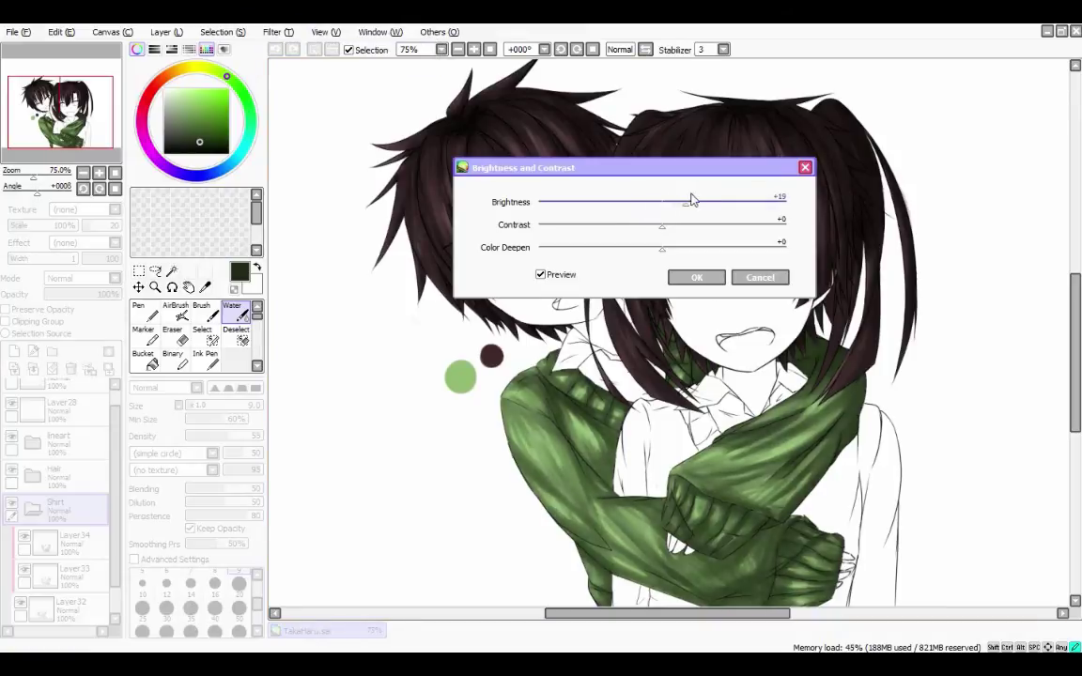
{"action": "left_click_drag", "start_coordinate": [691, 200], "coordinate": [655, 233]}
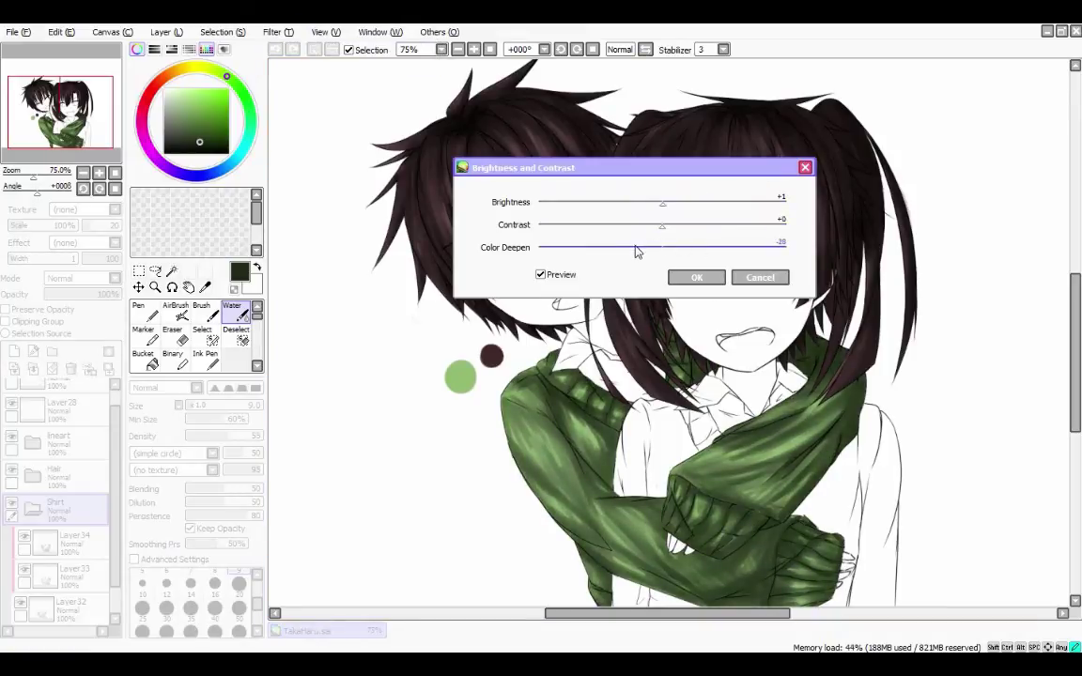
{"action": "key", "text": "Return"}
Try a luminescence adjustment on the whole Shirt folder with the Hue and Saturation filter.
{"action": "key", "text": "ctrl+u"}
{"action": "left_click_drag", "start_coordinate": [282, 310], "coordinate": [470, 349]}
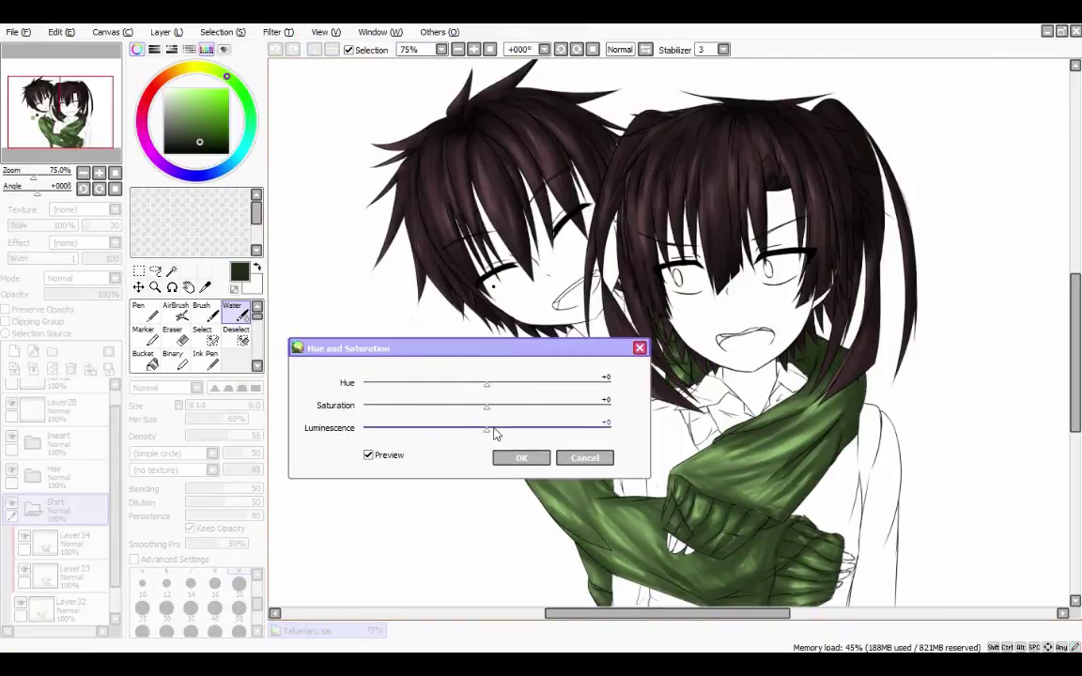
{"action": "left_click_drag", "start_coordinate": [487, 429], "coordinate": [526, 442]}
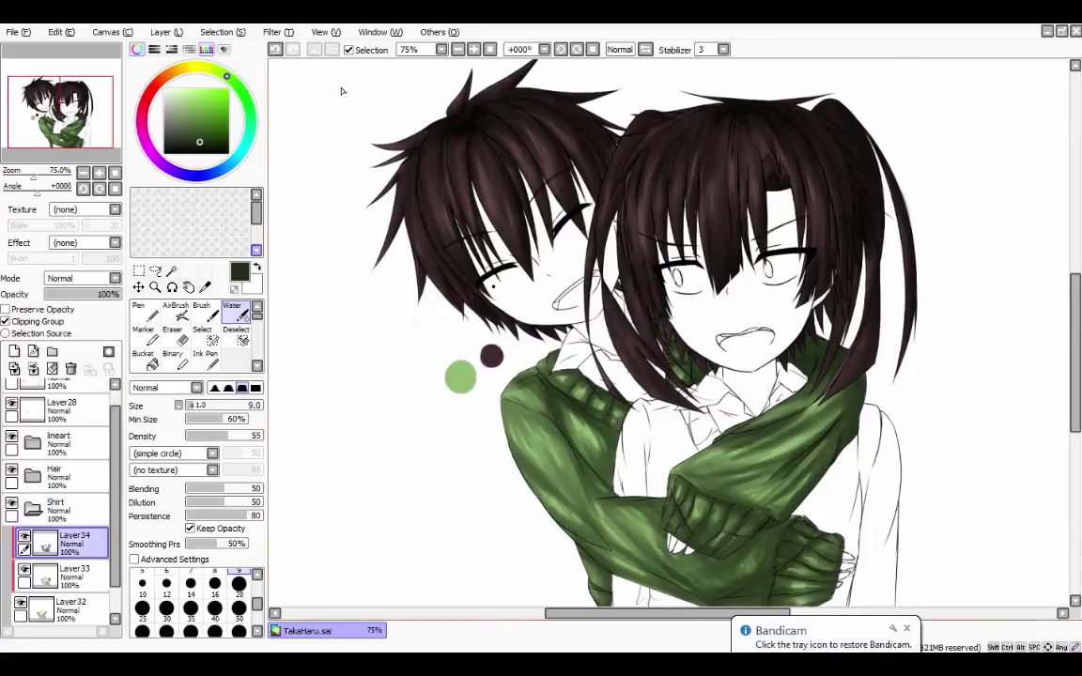
Adjust Layer34's hue slightly, with Saturation about -6 and Luminescence about +9.
{"action": "key", "text": "ctrl+u"}
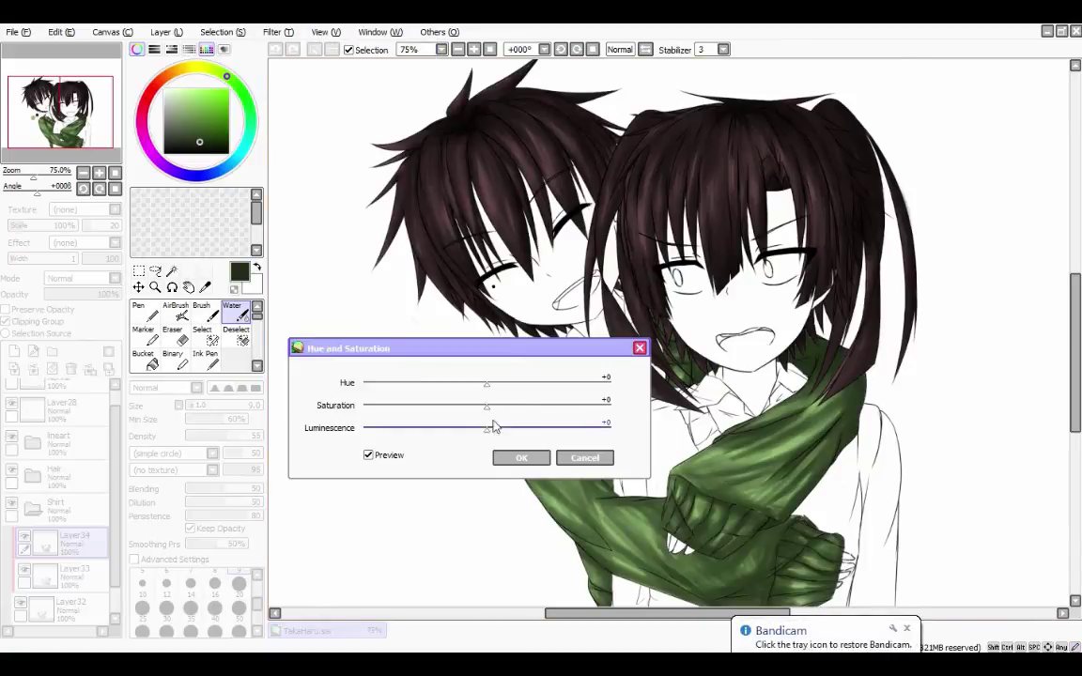
{"action": "left_click_drag", "start_coordinate": [487, 430], "coordinate": [466, 417]}
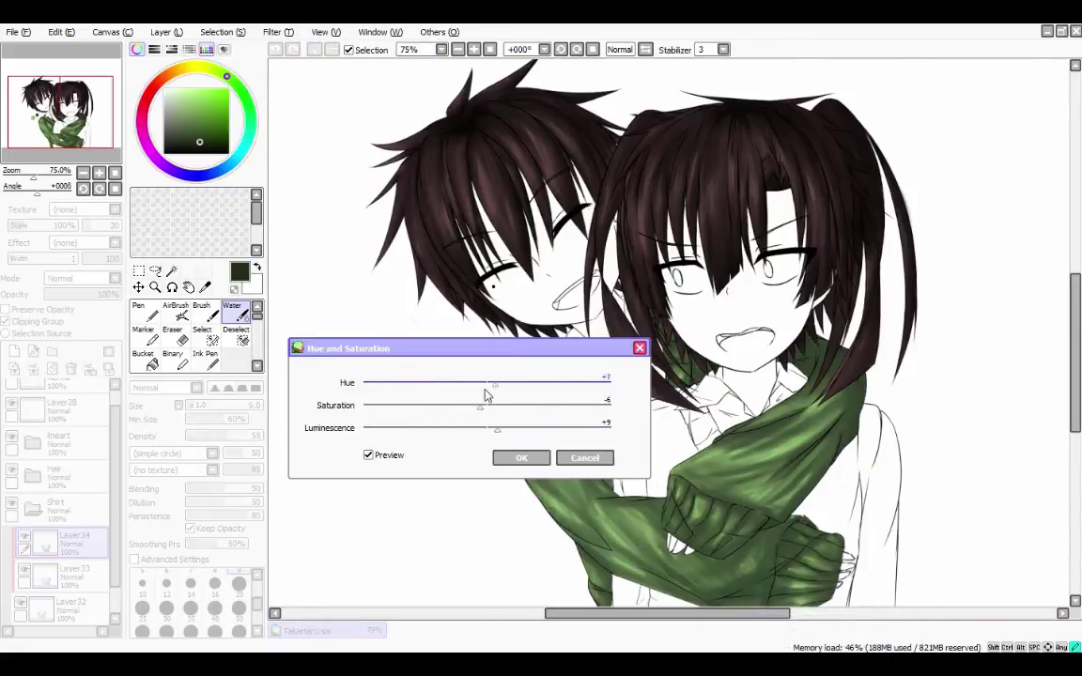
{"action": "key", "text": "Return"}
Brighten the Shirt folder with Luminescence about +10 in the Hue and Saturation filter.
{"action": "left_click", "coordinate": [57, 507]}
{"action": "key", "text": "ctrl+u"}
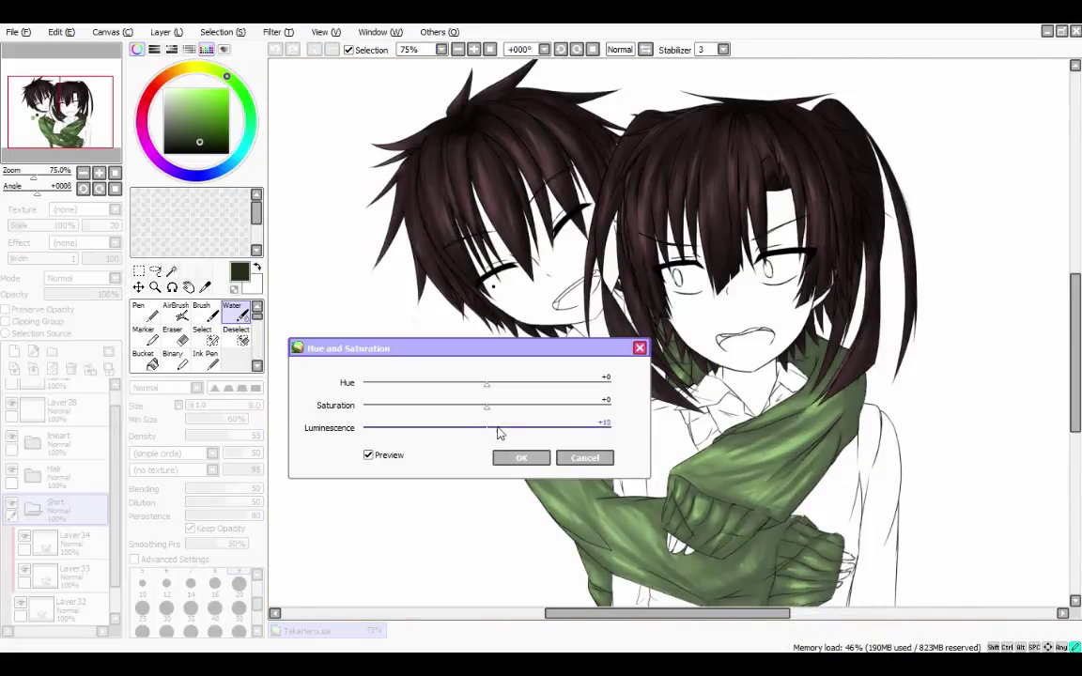
{"action": "key", "text": "Return"}
Add a new clipped layer above Layer34 in the Shirt folder and pick white as the painting colour.
{"action": "scroll", "coordinate": [474, 560], "scroll_direction": "down", "scroll_amount": 1}
{"action": "left_click", "coordinate": [14, 352]}
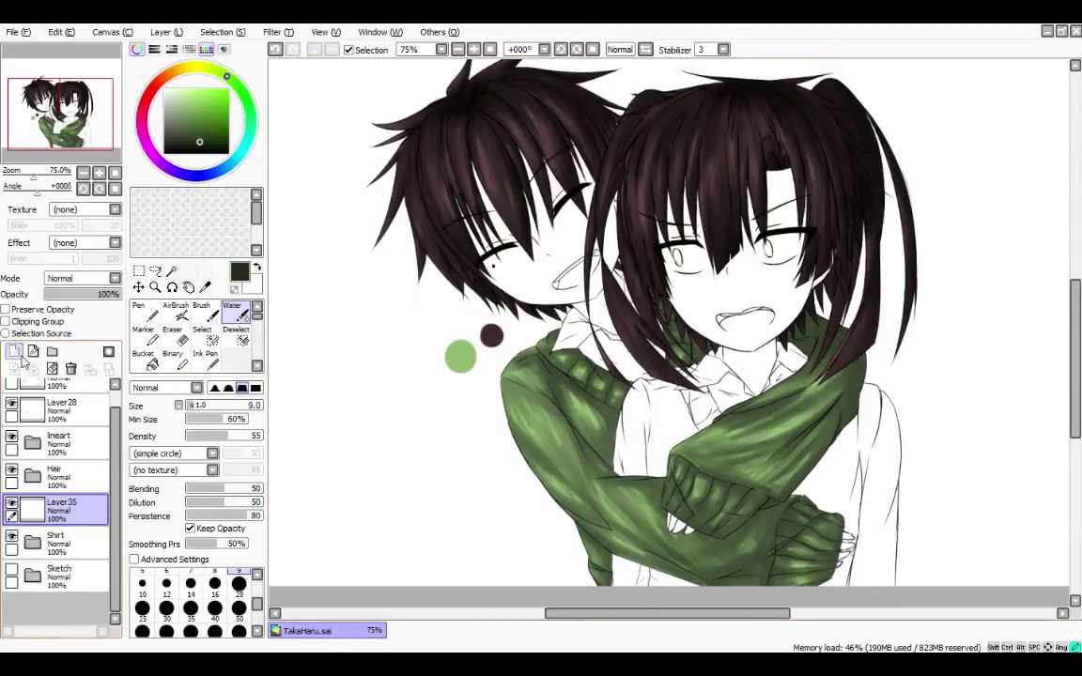
{"action": "left_click", "coordinate": [5, 322]}
{"action": "left_click", "coordinate": [487, 419], "text": "alt"}
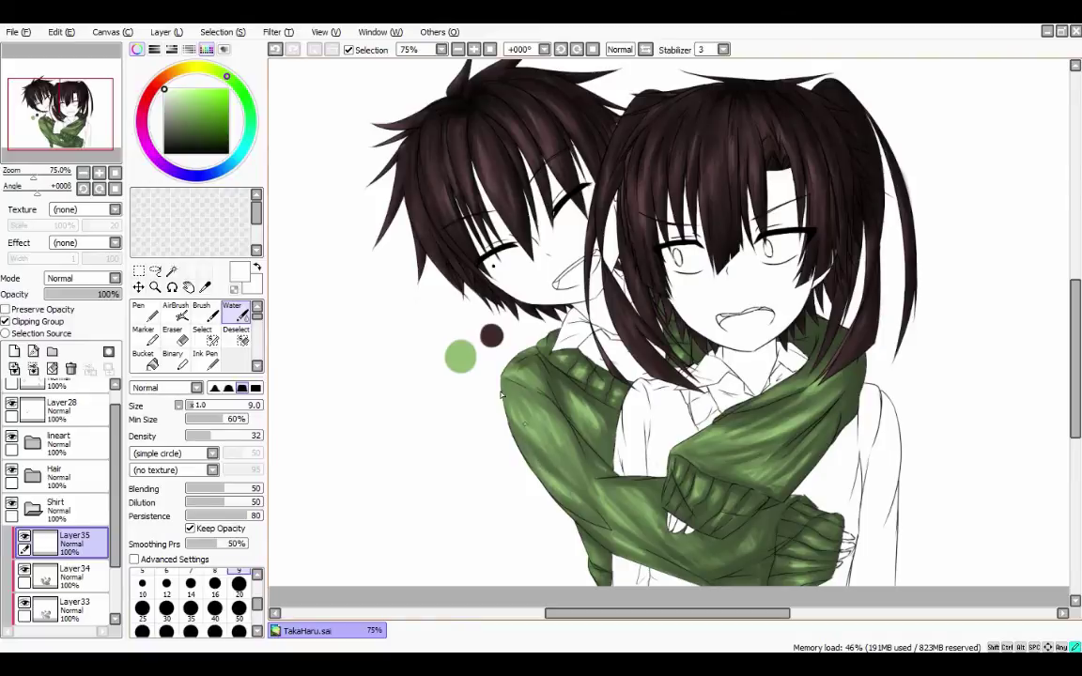
Paint soft white edge highlights with the Water brush along the boy's outer arm, the upper cuff and the upper forearm's edge.
{"action": "scroll", "coordinate": [513, 106], "scroll_direction": "up", "scroll_amount": 2}
{"action": "left_click_drag", "start_coordinate": [424, 370], "coordinate": [479, 387]}
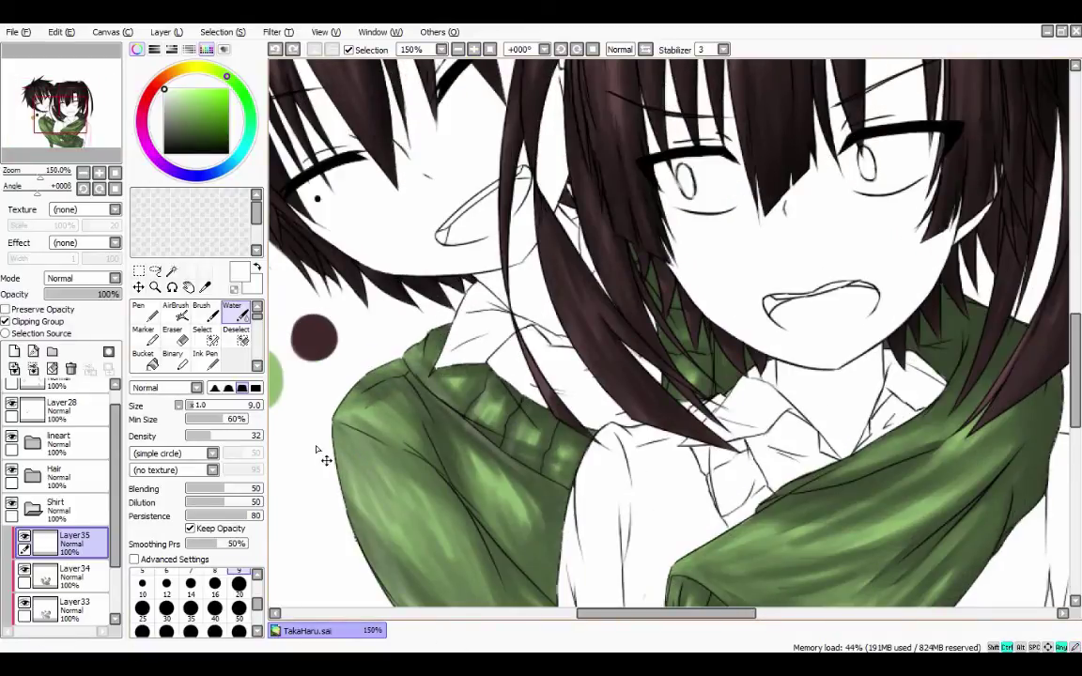
{"action": "scroll", "coordinate": [373, 331], "scroll_direction": "down", "scroll_amount": 5}
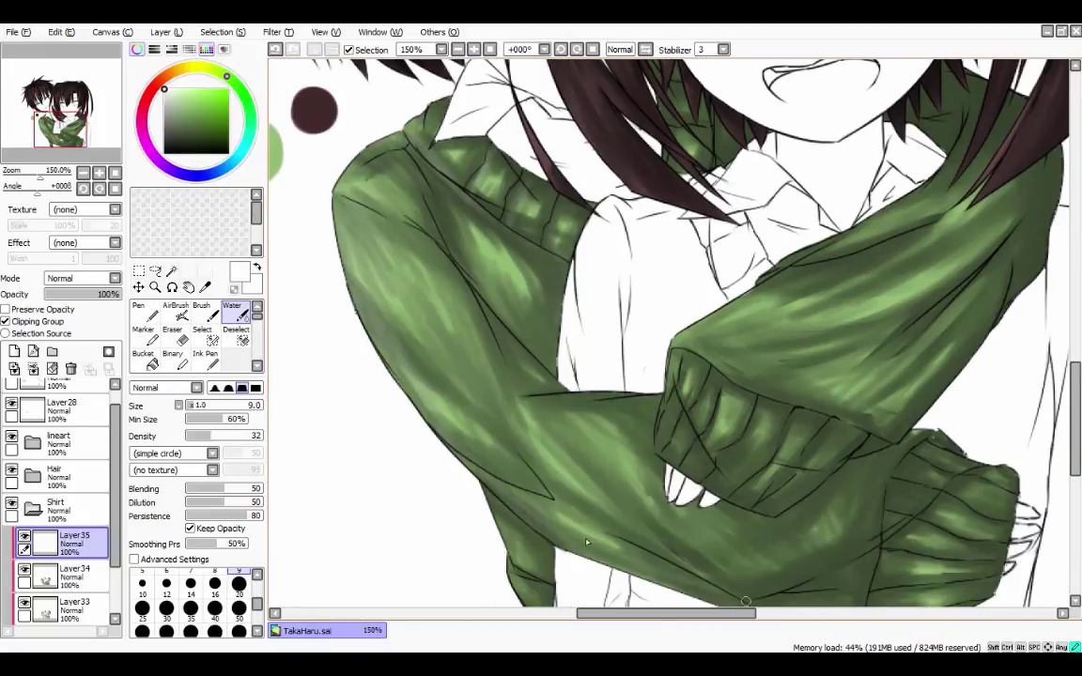
{"action": "mouse_move", "coordinate": [329, 240]}
{"action": "left_mouse_down"}
{"action": "mouse_move", "coordinate": [497, 496]}
{"action": "mouse_move", "coordinate": [508, 564]}
{"action": "left_mouse_up"}
{"action": "mouse_move", "coordinate": [679, 360]}
{"action": "left_mouse_down"}
{"action": "mouse_move", "coordinate": [697, 407]}
{"action": "mouse_move", "coordinate": [666, 413]}
{"action": "mouse_move", "coordinate": [686, 469]}
{"action": "mouse_move", "coordinate": [707, 459]}
{"action": "mouse_move", "coordinate": [682, 467]}
{"action": "mouse_move", "coordinate": [697, 442]}
{"action": "mouse_move", "coordinate": [726, 447]}
{"action": "left_mouse_up"}
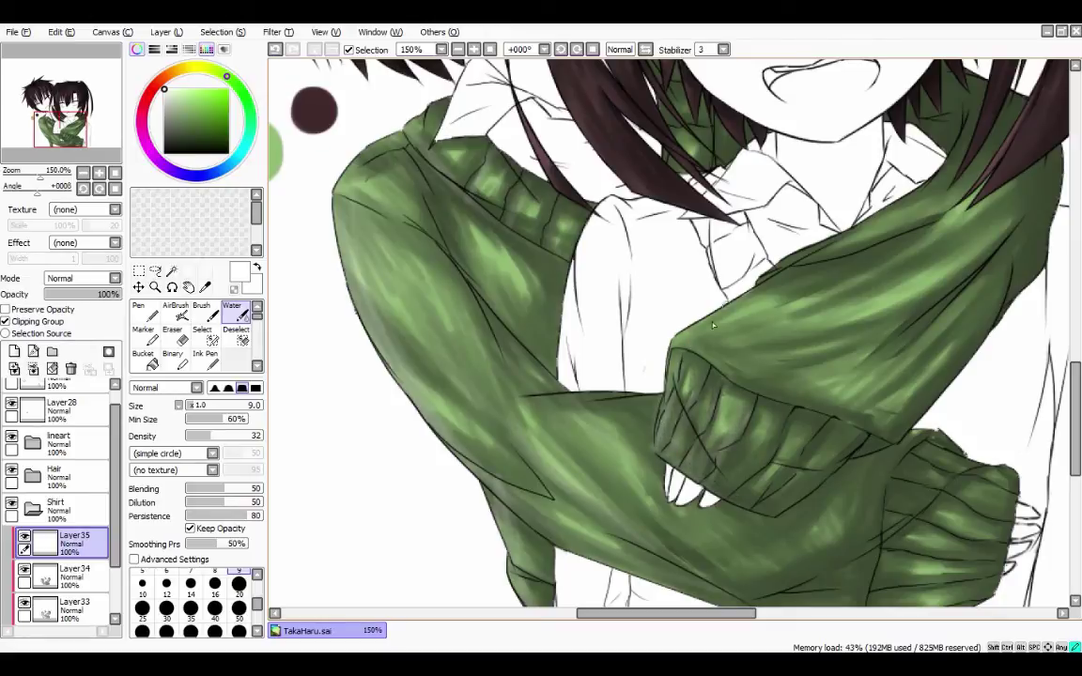
{"action": "mouse_move", "coordinate": [644, 310]}
{"action": "left_mouse_down"}
{"action": "mouse_move", "coordinate": [794, 253]}
{"action": "mouse_move", "coordinate": [753, 208]}
{"action": "mouse_move", "coordinate": [823, 262]}
{"action": "left_mouse_up"}
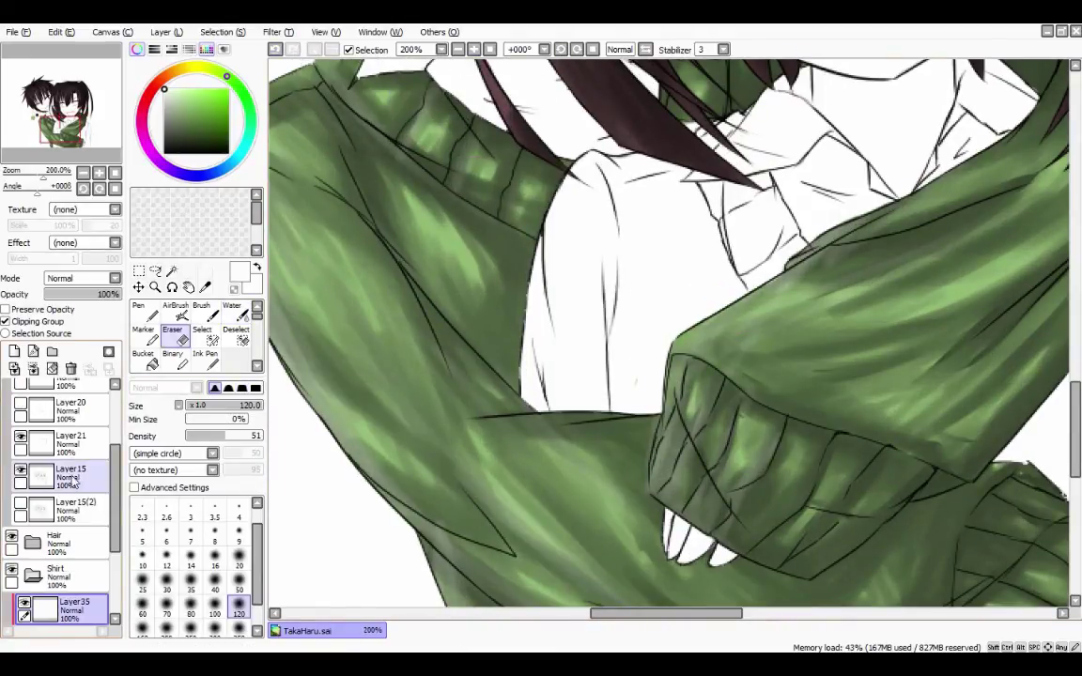
Clean up the line art on Layer15 where the upper sleeve meets the collar, using a size 4 eraser.
{"action": "left_click", "coordinate": [73, 480]}
{"action": "left_click", "coordinate": [239, 532]}
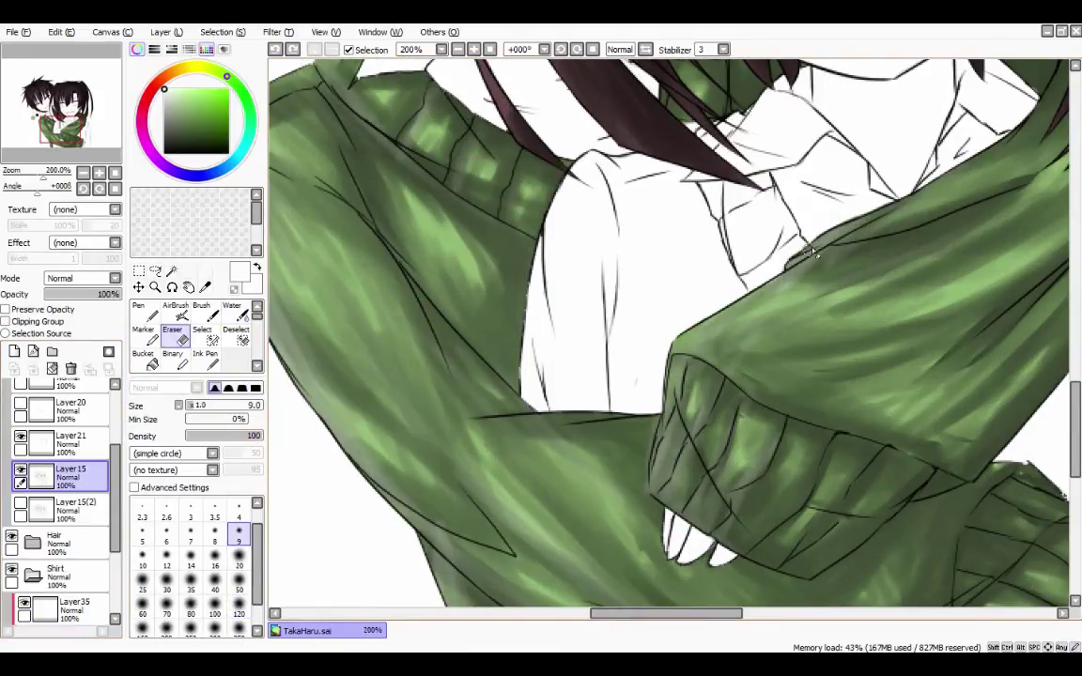
{"action": "left_click", "coordinate": [239, 512]}
{"action": "key", "text": "ctrl+plus"}
{"action": "scroll", "coordinate": [889, 201], "scroll_direction": "down", "scroll_amount": 4}
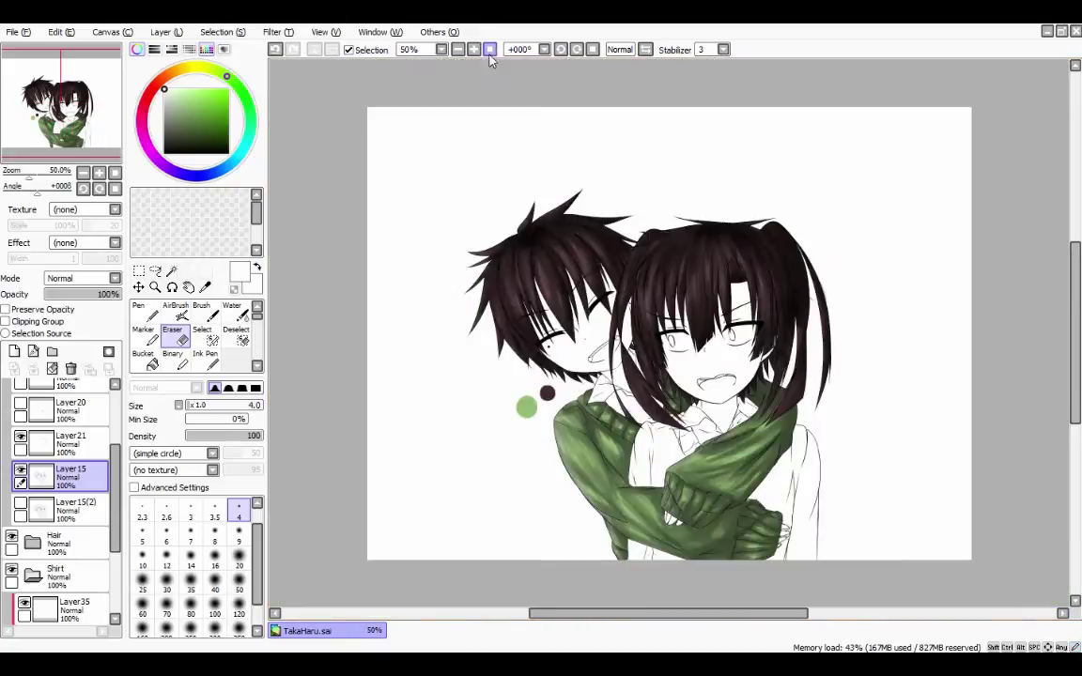
{"action": "scroll", "coordinate": [772, 320], "scroll_direction": "up", "scroll_amount": 3}
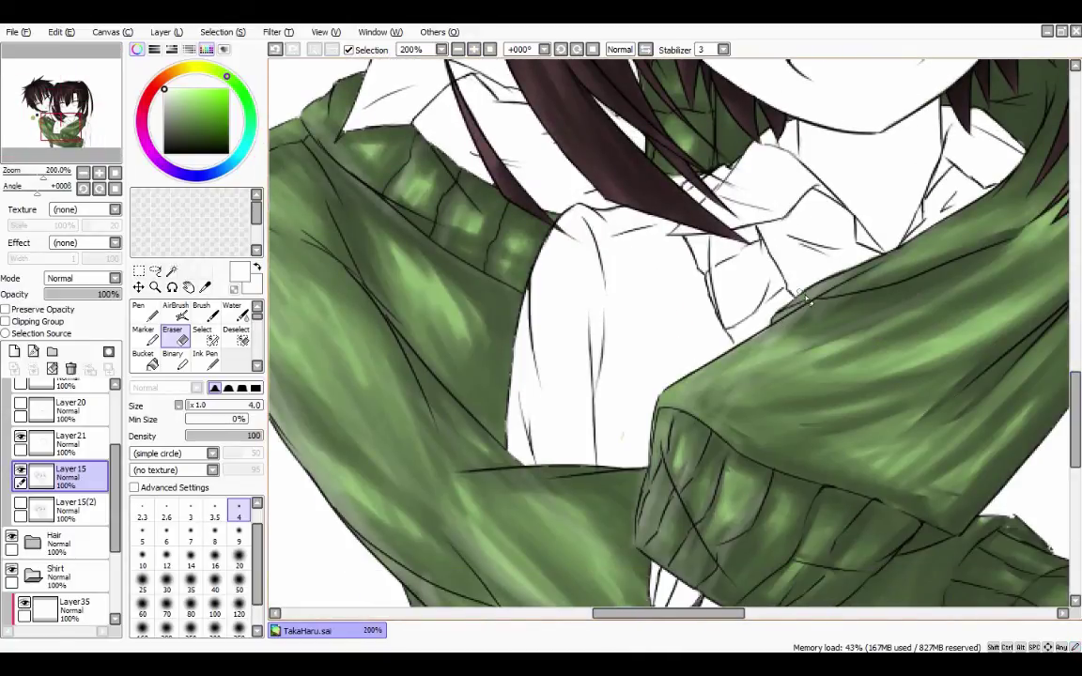
Undo the last highlight stroke on Layer35 and paint a soft highlight on the lower forearm near the lower cuff.
{"action": "scroll", "coordinate": [500, 439], "scroll_direction": "down", "scroll_amount": 2}
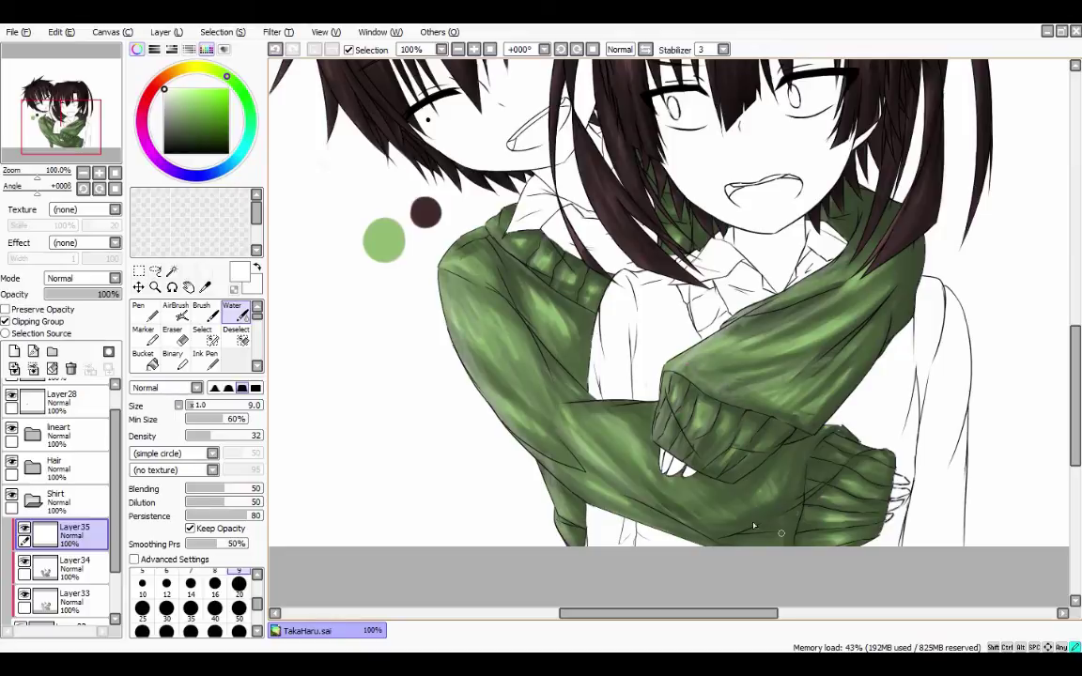
{"action": "key", "text": "ctrl+z"}
{"action": "scroll", "coordinate": [854, 447], "scroll_direction": "up", "scroll_amount": 4}
{"action": "left_click_drag", "start_coordinate": [836, 536], "coordinate": [643, 405]}
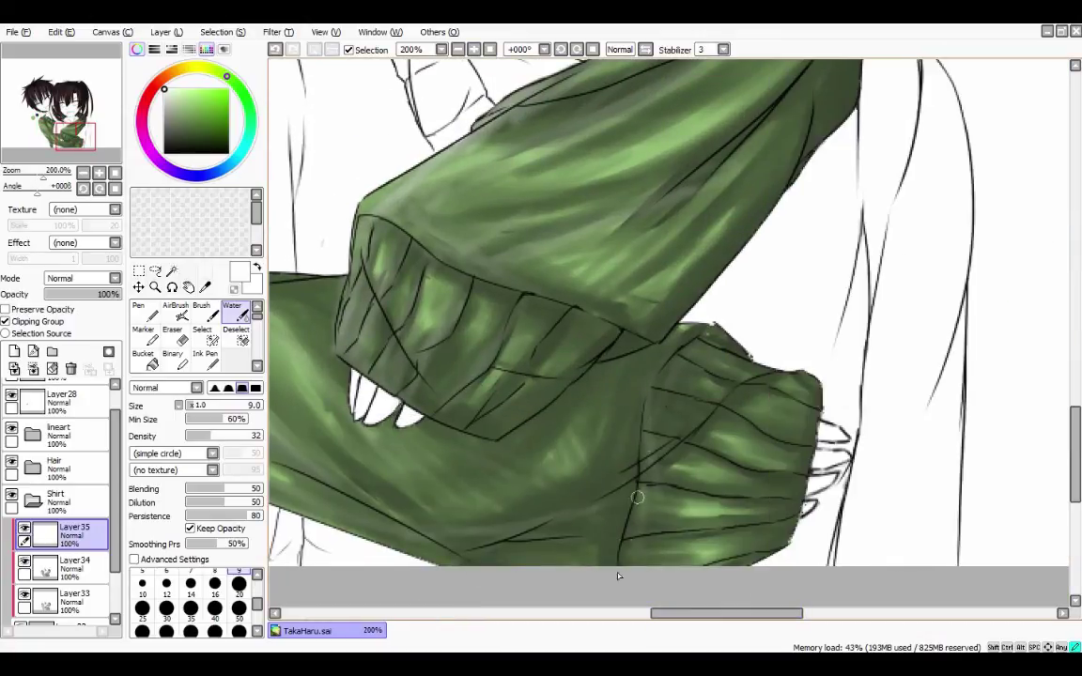
Refine the pale Water-brush highlight along the lower cuff's seam and the forearm beneath the upper cuff.
{"action": "key", "text": "e"}
{"action": "left_click", "coordinate": [231, 313]}
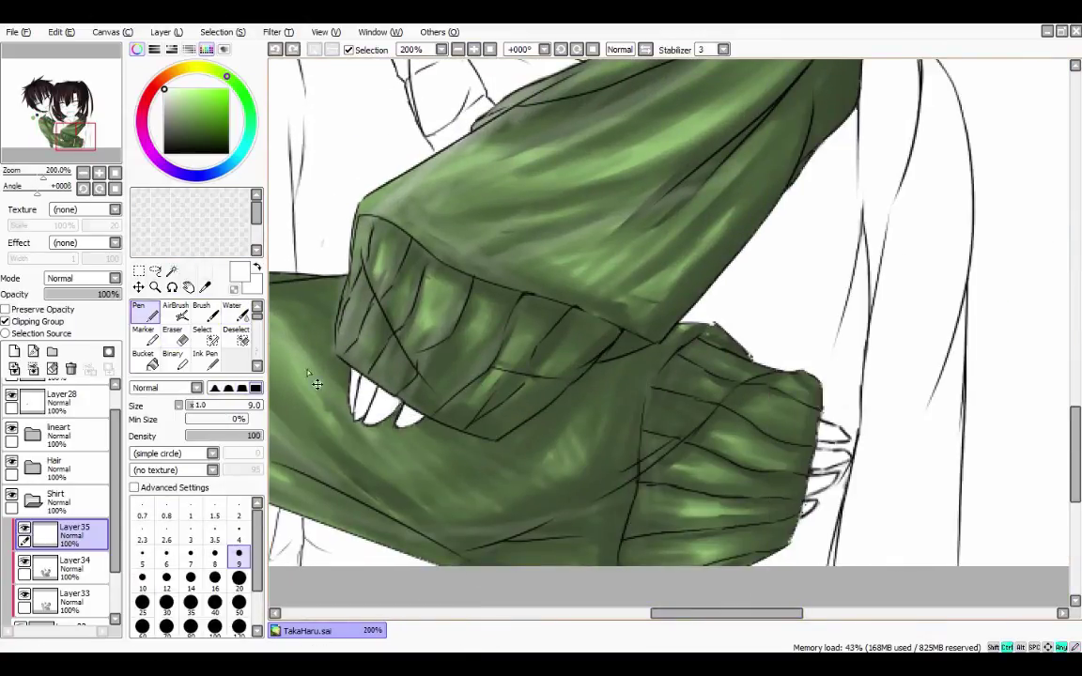
{"action": "left_click_drag", "start_coordinate": [634, 408], "coordinate": [737, 485]}
{"action": "left_click_drag", "start_coordinate": [676, 358], "coordinate": [566, 375]}
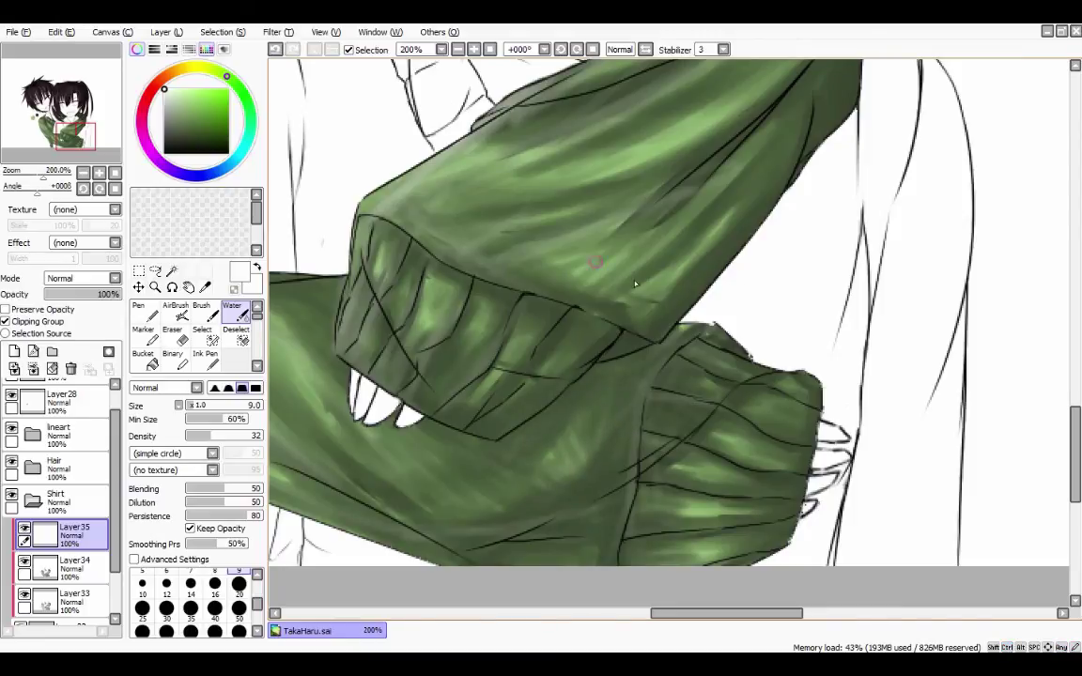
Collapse the Shirt folder and rename it Haruka.
{"action": "scroll", "coordinate": [635, 283], "scroll_direction": "down", "scroll_amount": 4}
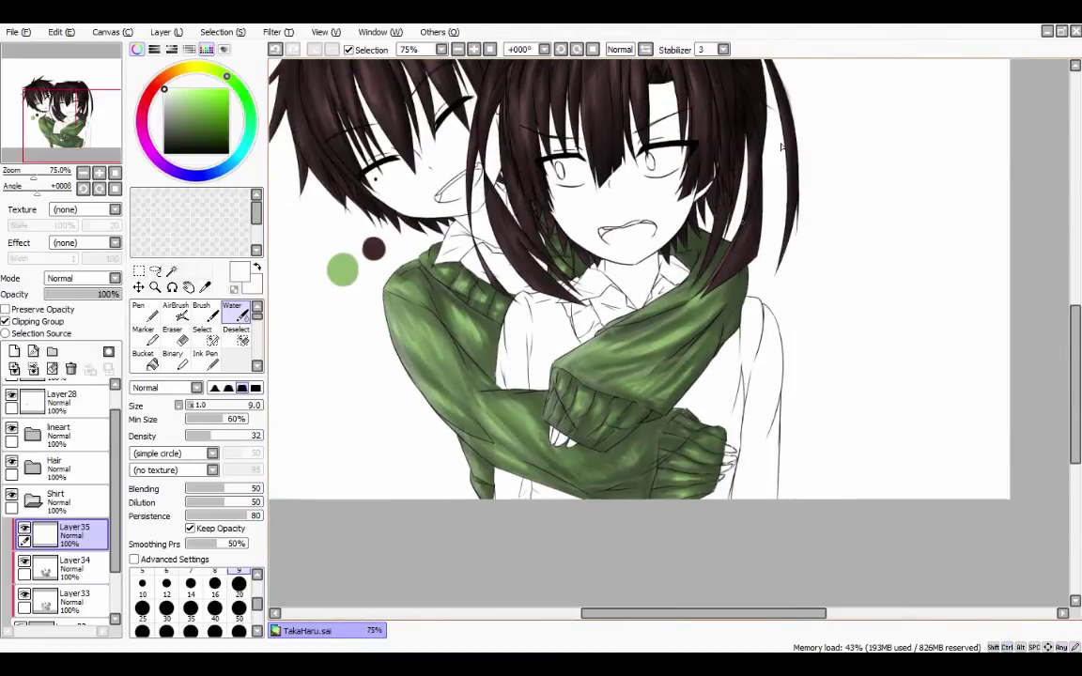
{"action": "scroll", "coordinate": [1013, 353], "scroll_direction": "up", "scroll_amount": 2}
{"action": "left_click", "coordinate": [33, 501]}
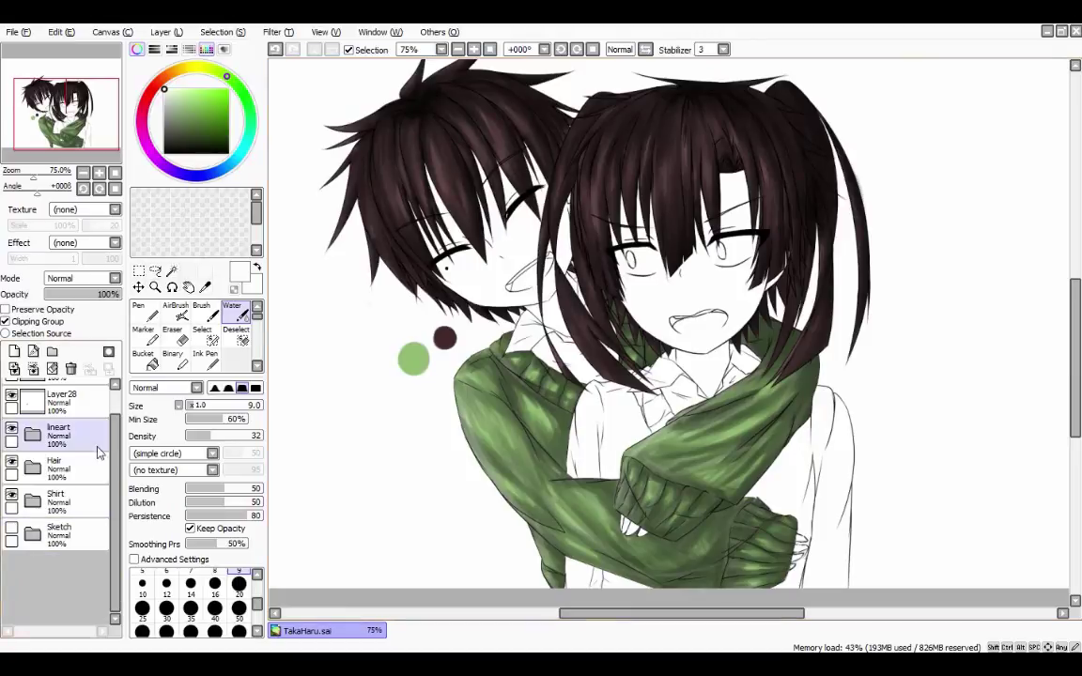
{"action": "scroll", "coordinate": [273, 347], "scroll_direction": "up", "scroll_amount": 1}
{"action": "double_click", "coordinate": [59, 495]}
{"action": "type", "text": "Haruka"}
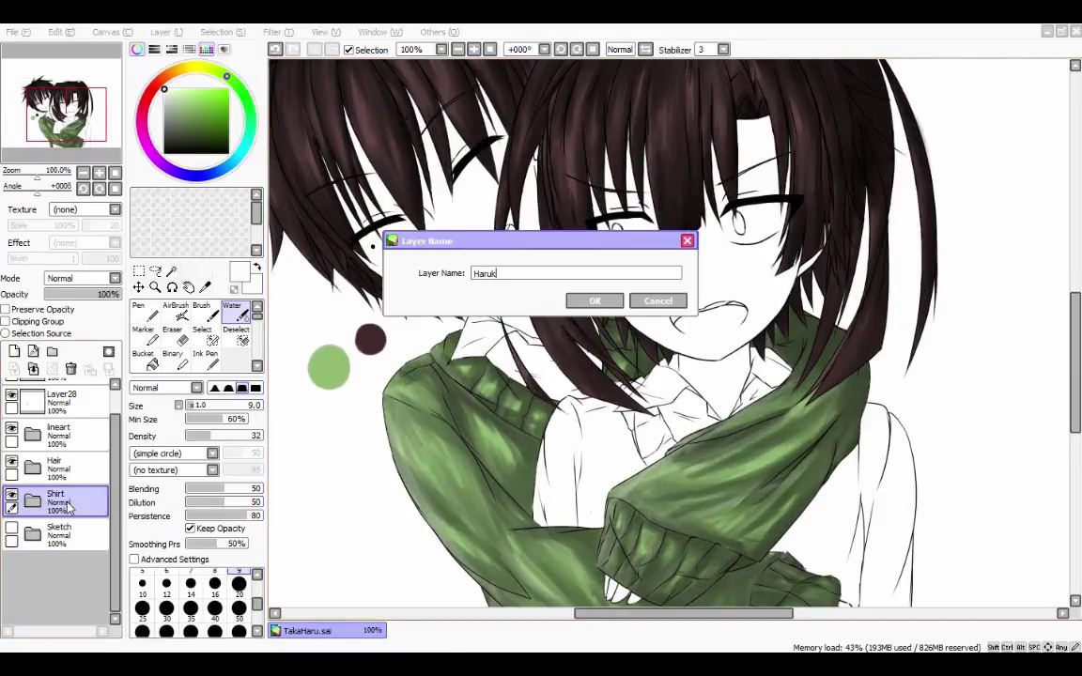